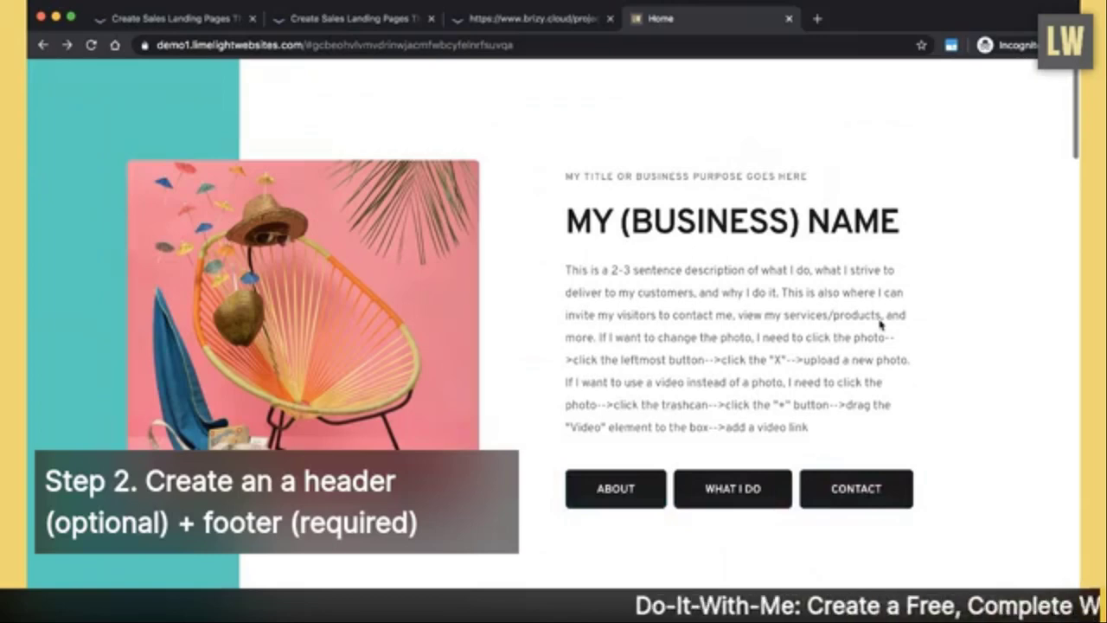
# - Review the demo site's home page from its opening section down to the footer, returning to the Brizy editor
pyautogui.hotkey('ctrl', 'shift', 'Tab')
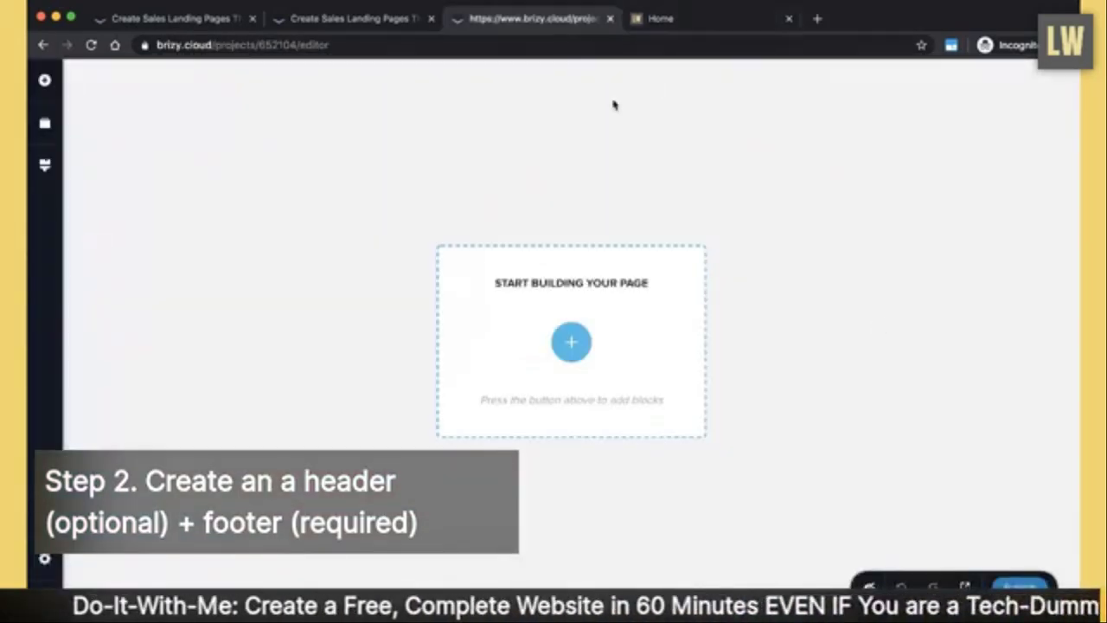
pyautogui.click(753, 20)
pyautogui.scroll(-15, 833, 490)
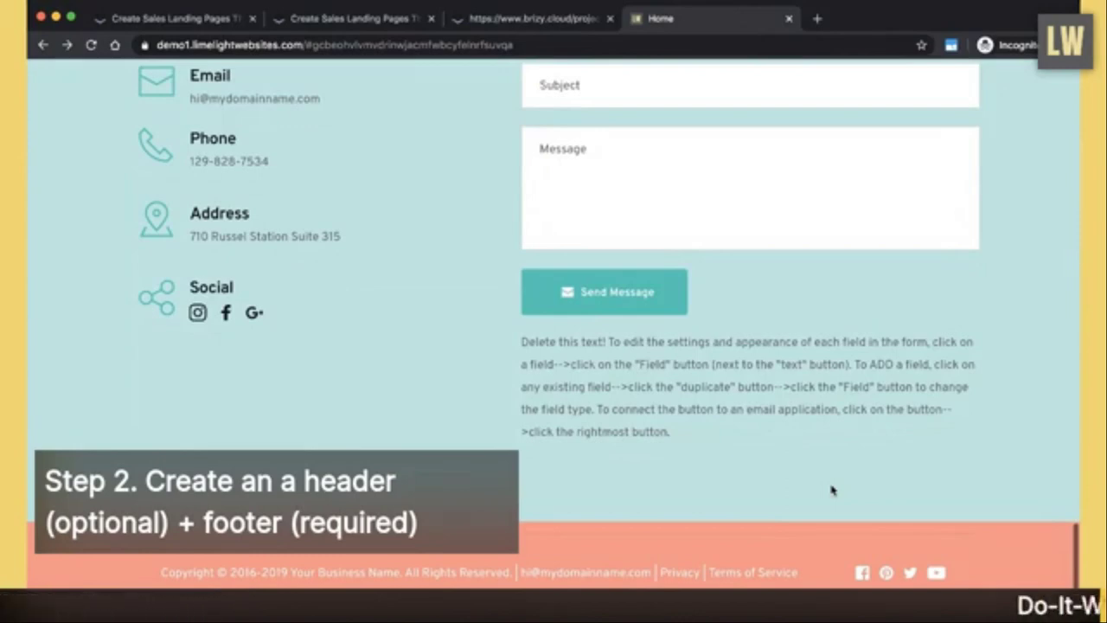
pyautogui.scroll(15, 832, 491)
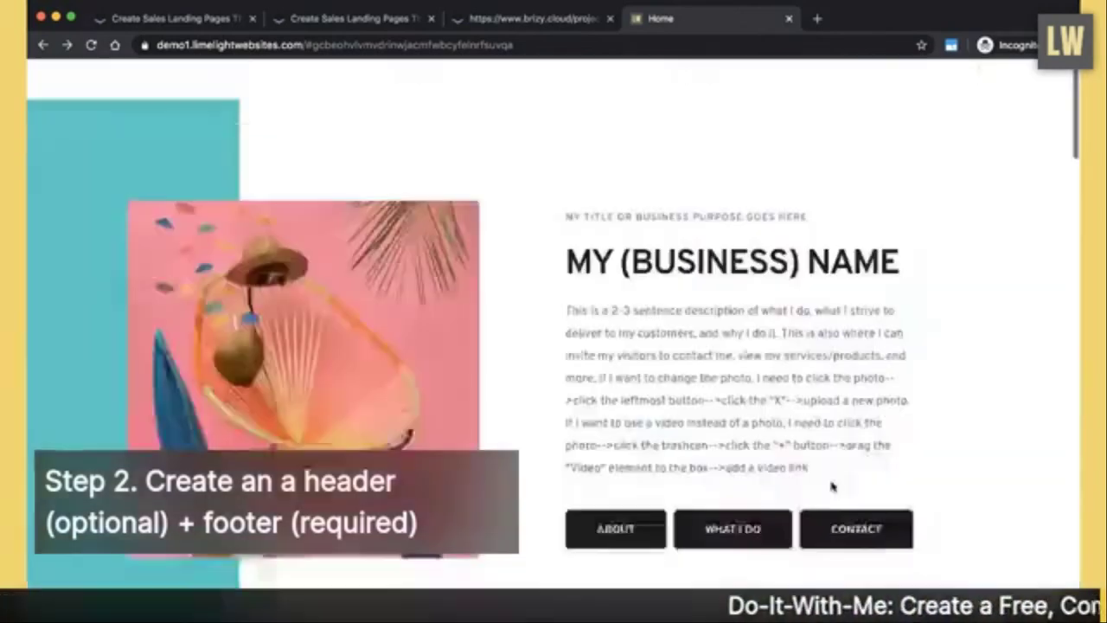
pyautogui.hotkey('ctrl', 'shift', 'Tab')
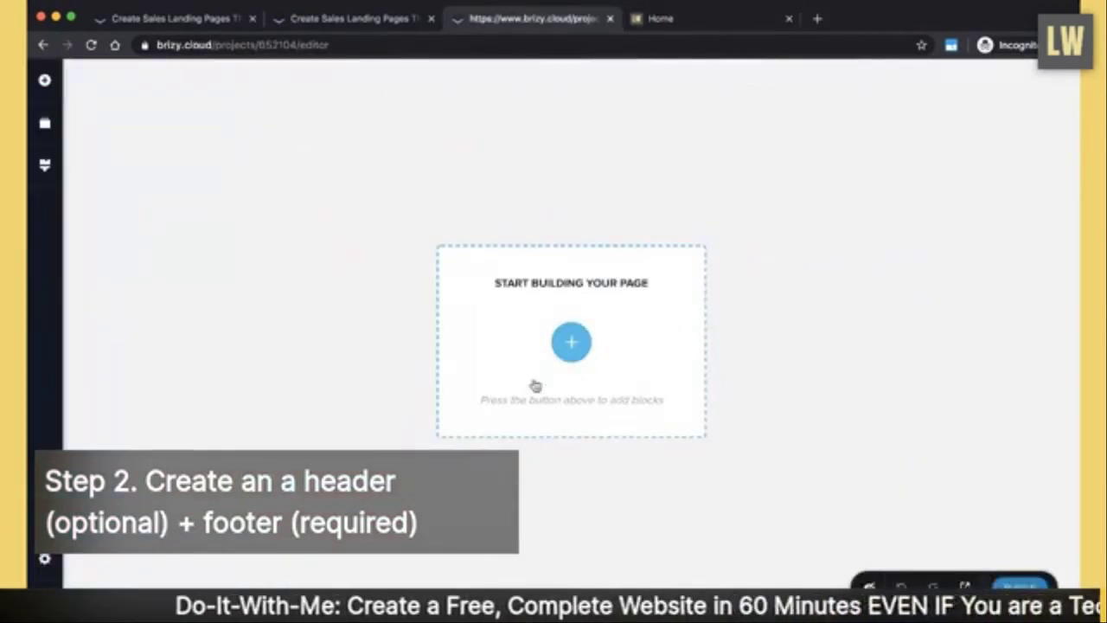
# - Add a light header block from Kit #2 with a centred company logo and a menu on each side
pyautogui.click(571, 344)
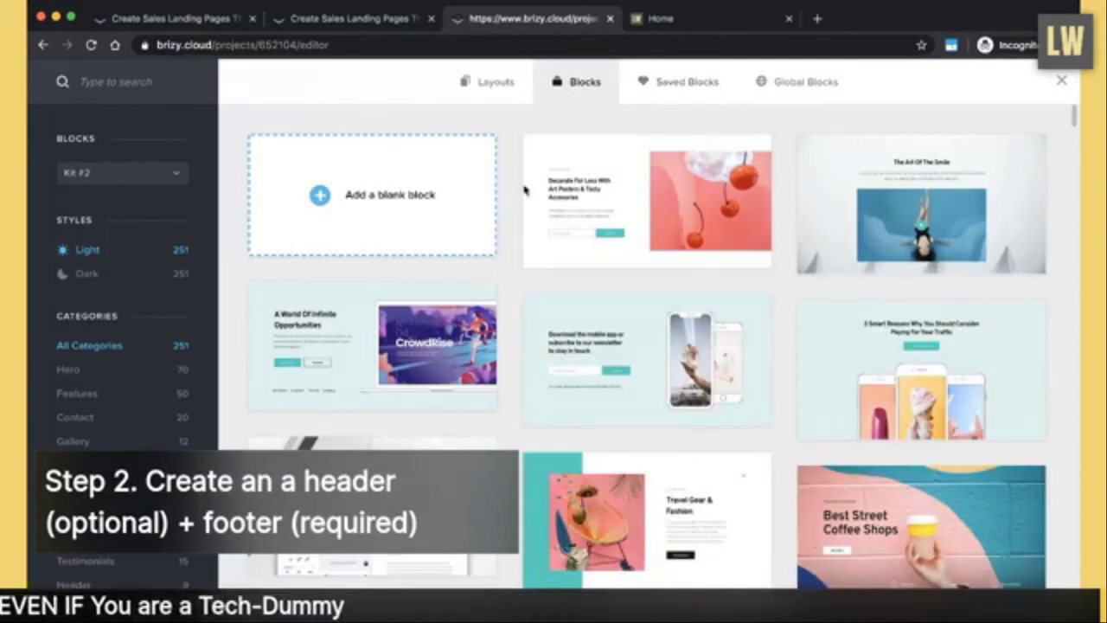
pyautogui.click(826, 81)
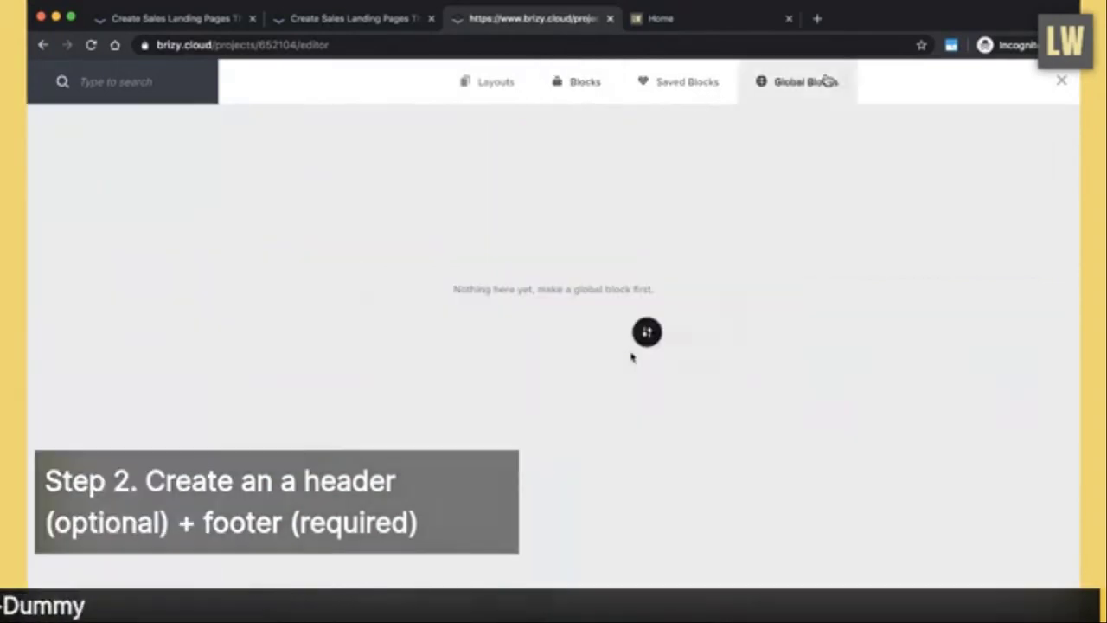
pyautogui.click(684, 79)
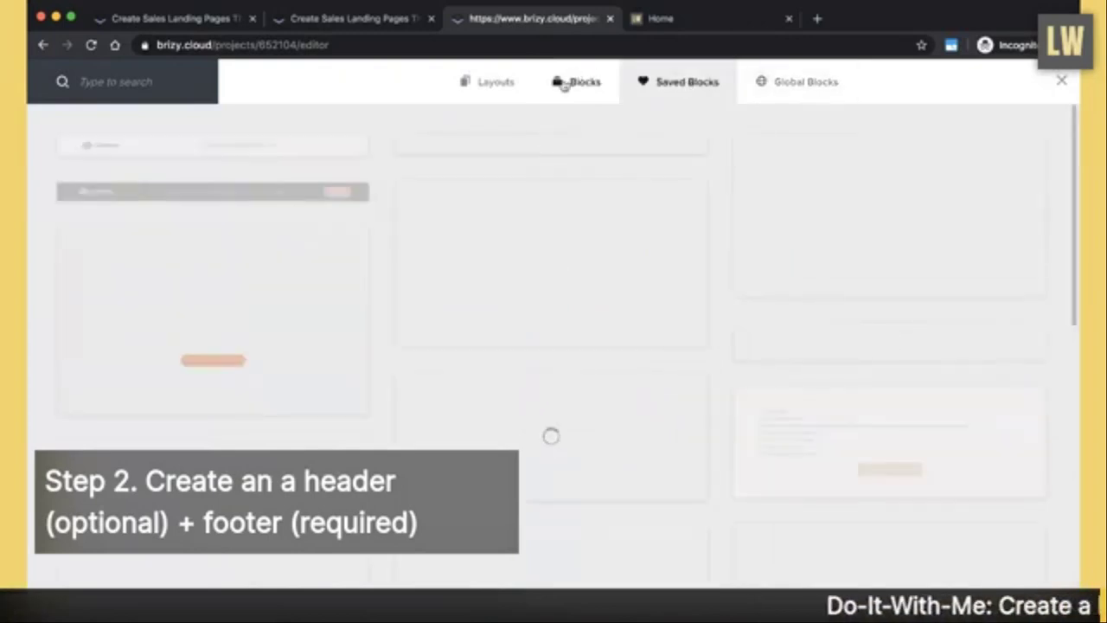
pyautogui.click(570, 82)
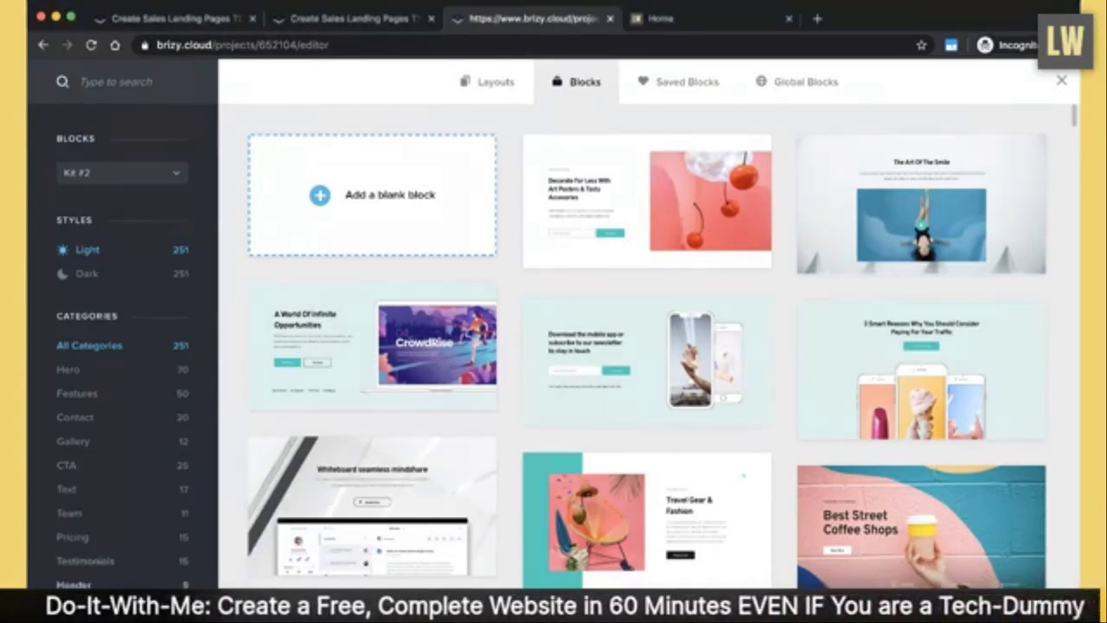
pyautogui.click(74, 584)
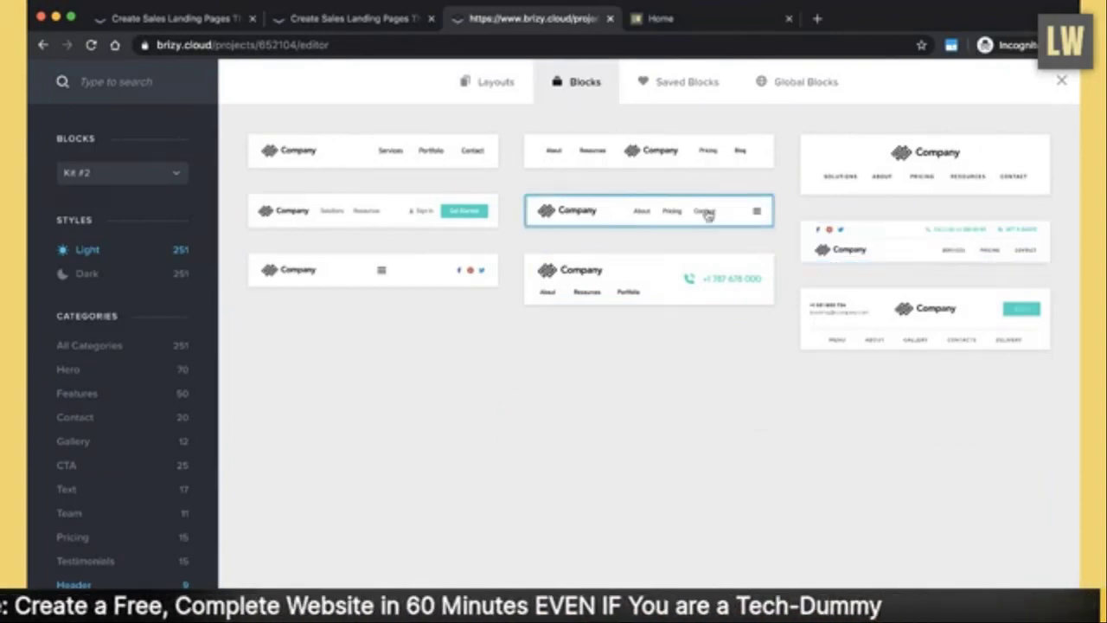
pyautogui.click(631, 162)
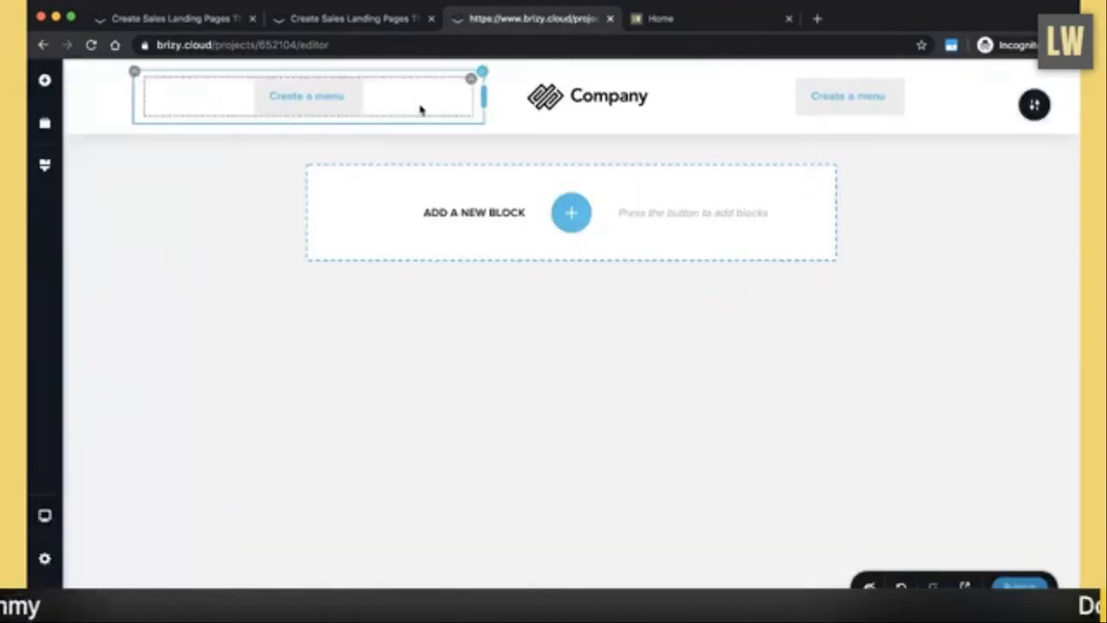
pyautogui.click(474, 81)
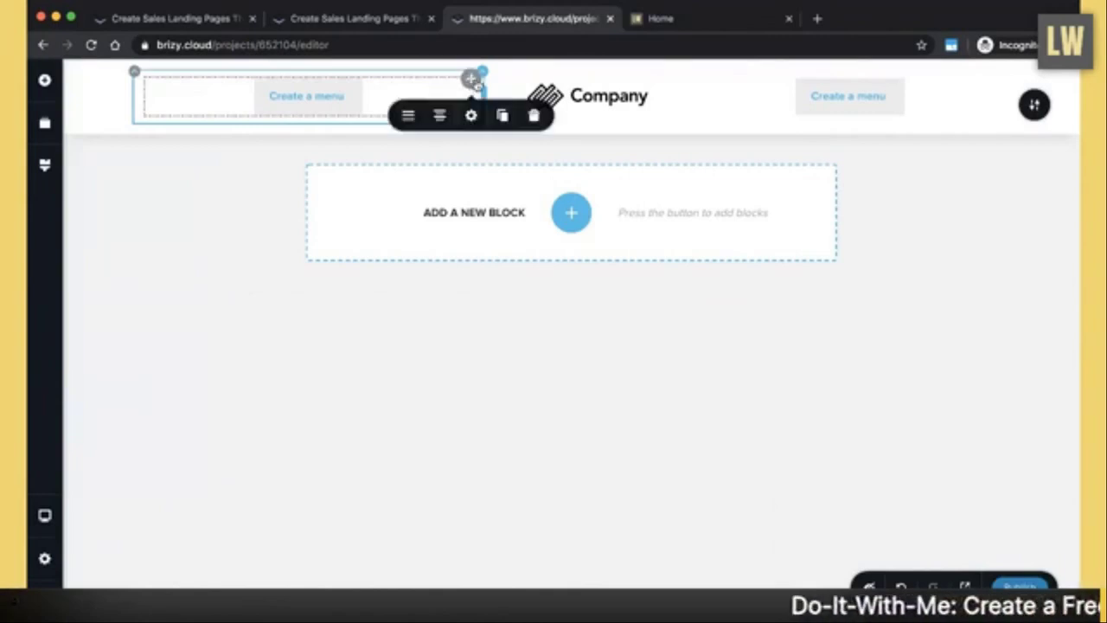
pyautogui.click(225, 276)
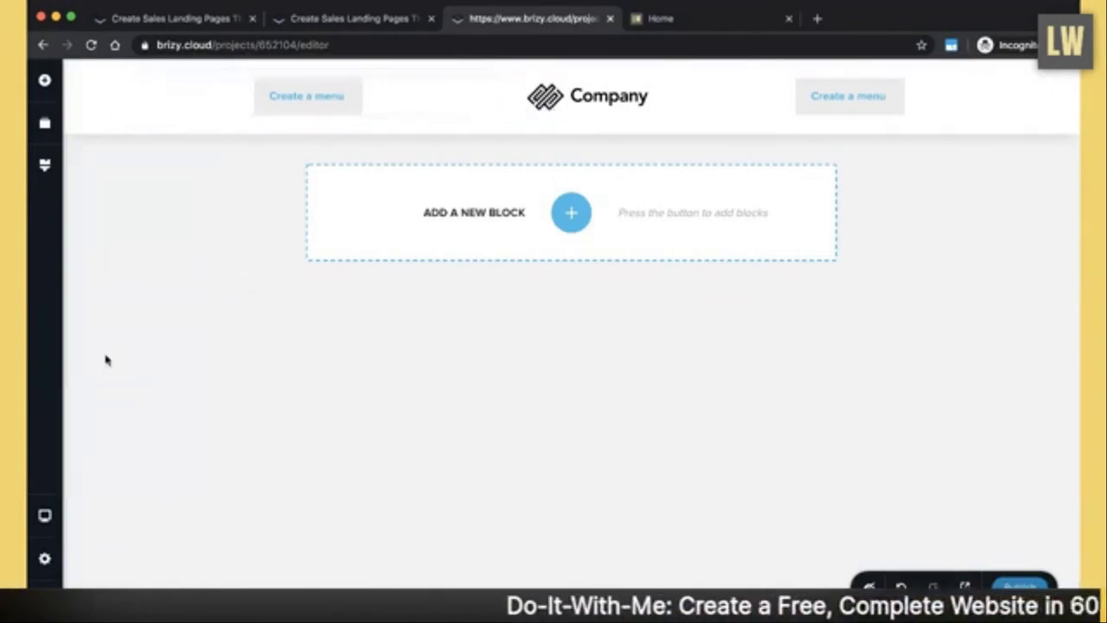
# - Examine the project's page list and menu settings
pyautogui.click(45, 559)
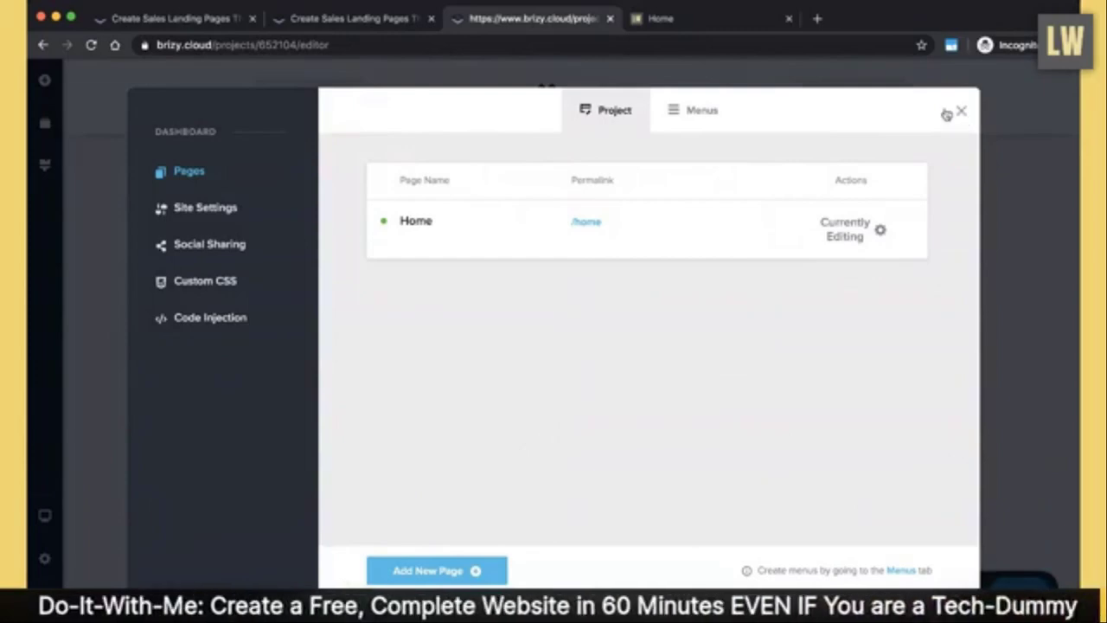
pyautogui.click(696, 111)
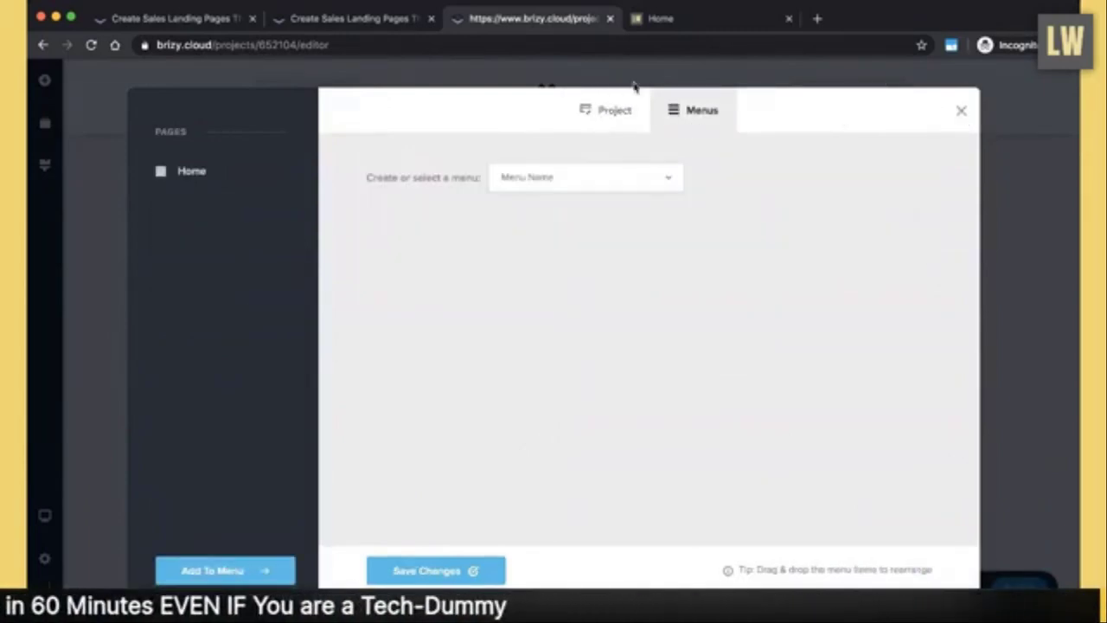
pyautogui.click(593, 113)
pyautogui.click(960, 112)
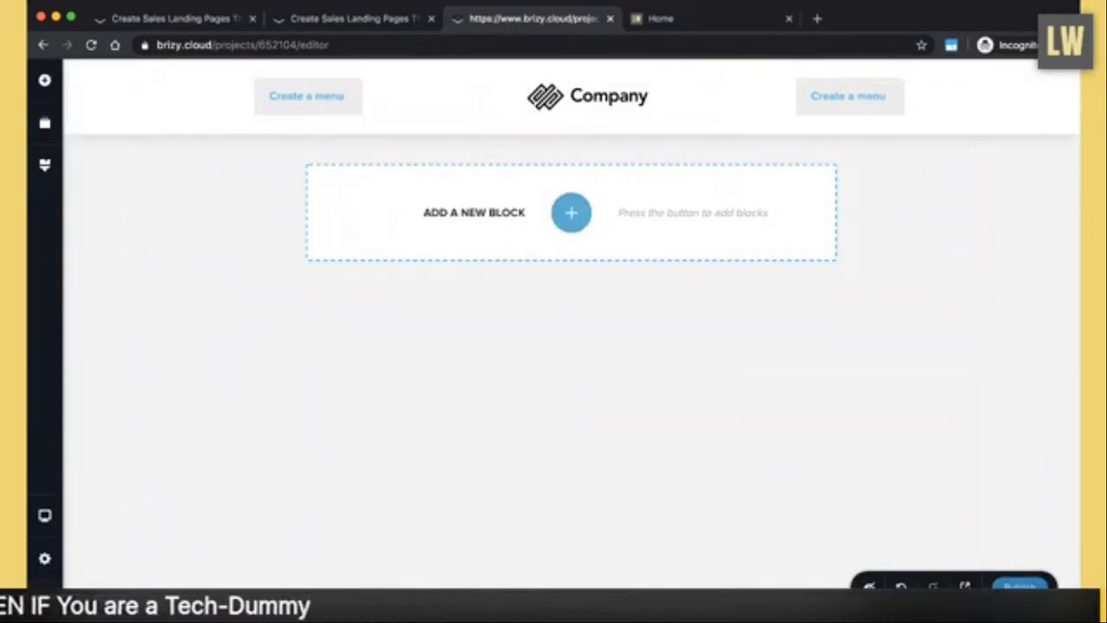
# - Add a new page to the project and close the project settings
pyautogui.click(41, 569)
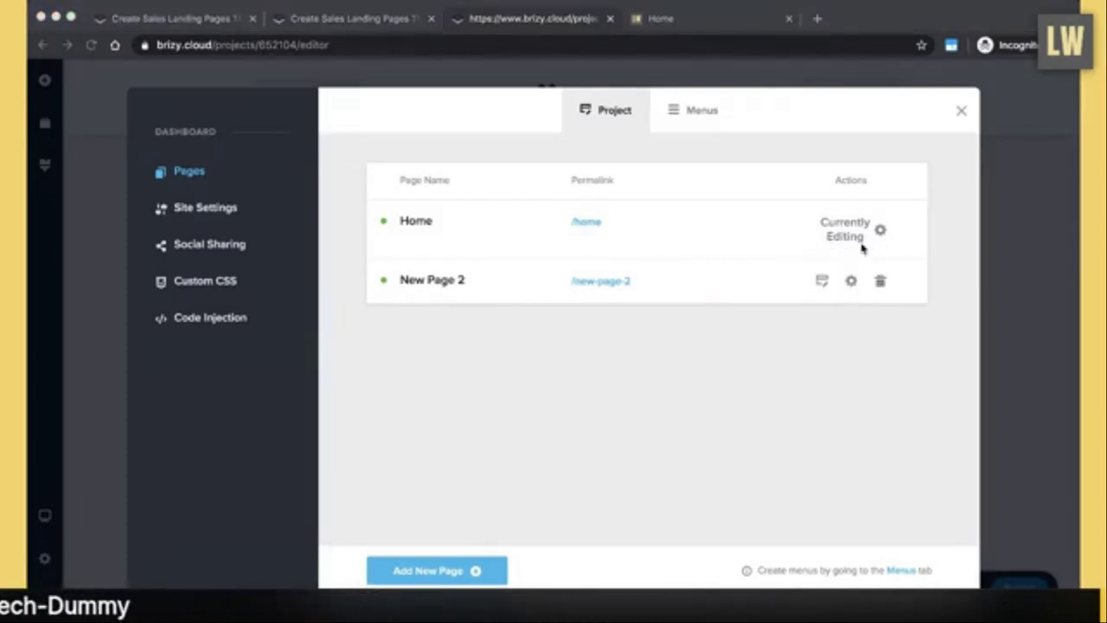
pyautogui.click(933, 181)
pyautogui.click(963, 111)
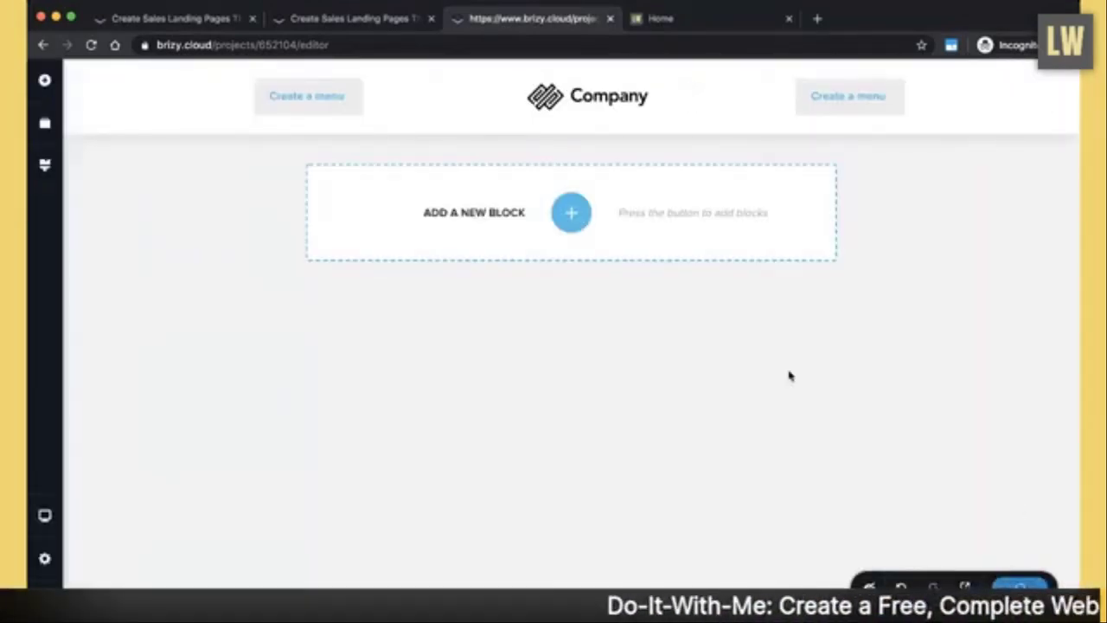
# - Set the title of the newly added page to Privacy Policy in its page settings
pyautogui.click(42, 562)
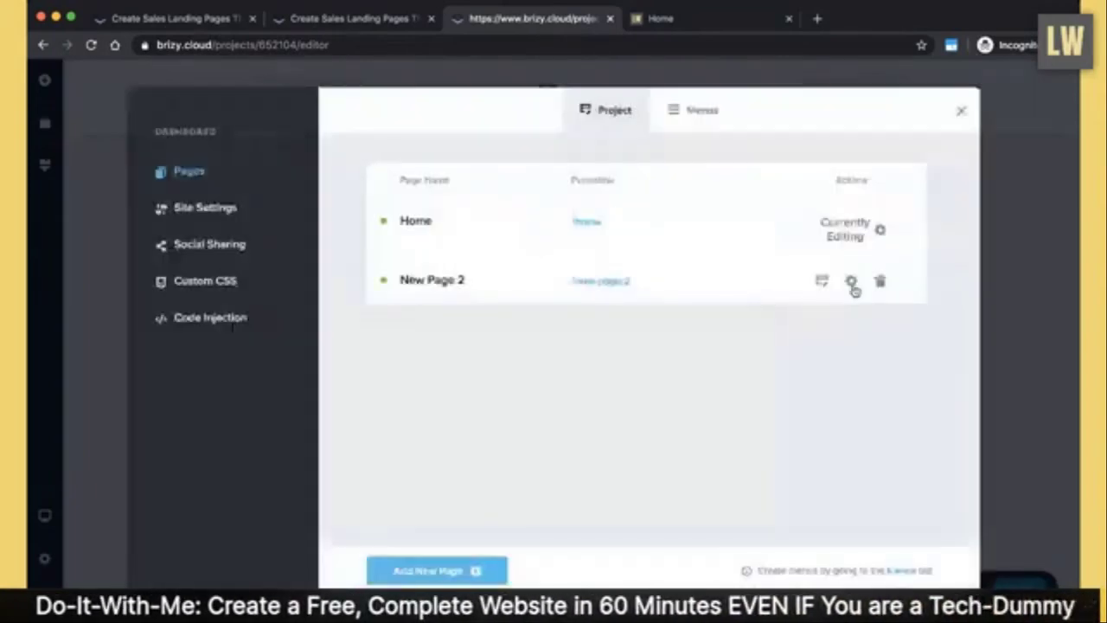
pyautogui.click(851, 282)
pyautogui.click(512, 343)
pyautogui.hotkey('ctrl', 'a')
pyautogui.write('Privacy Policy')
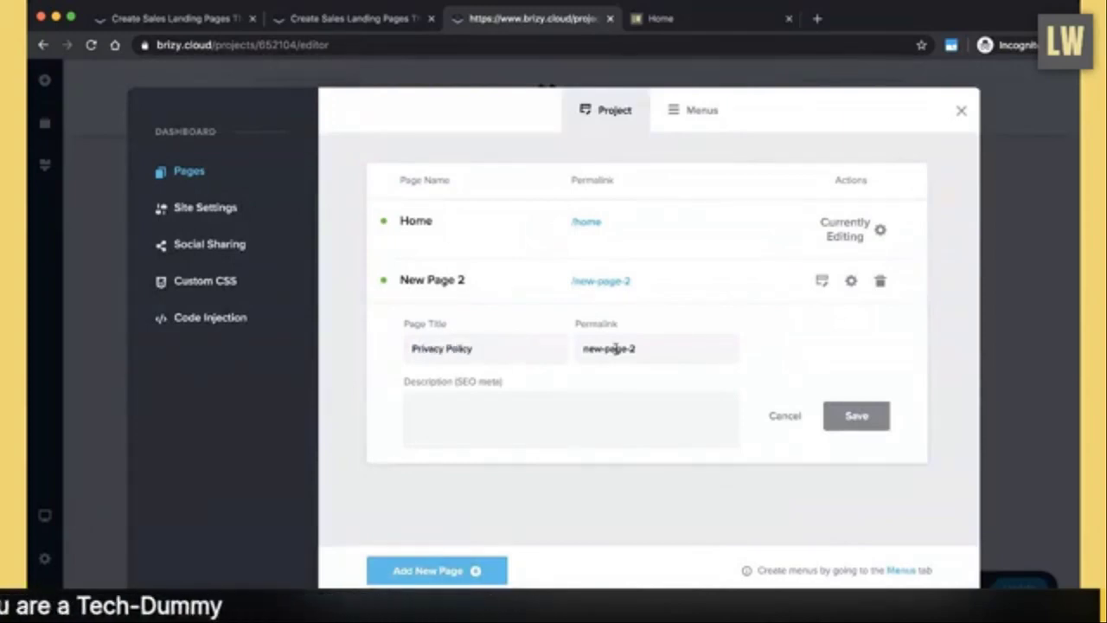
# - Set the Privacy Policy page's permalink to privacy-policy and save its settings
pyautogui.moveTo(646, 352); pyautogui.dragTo(579, 353)
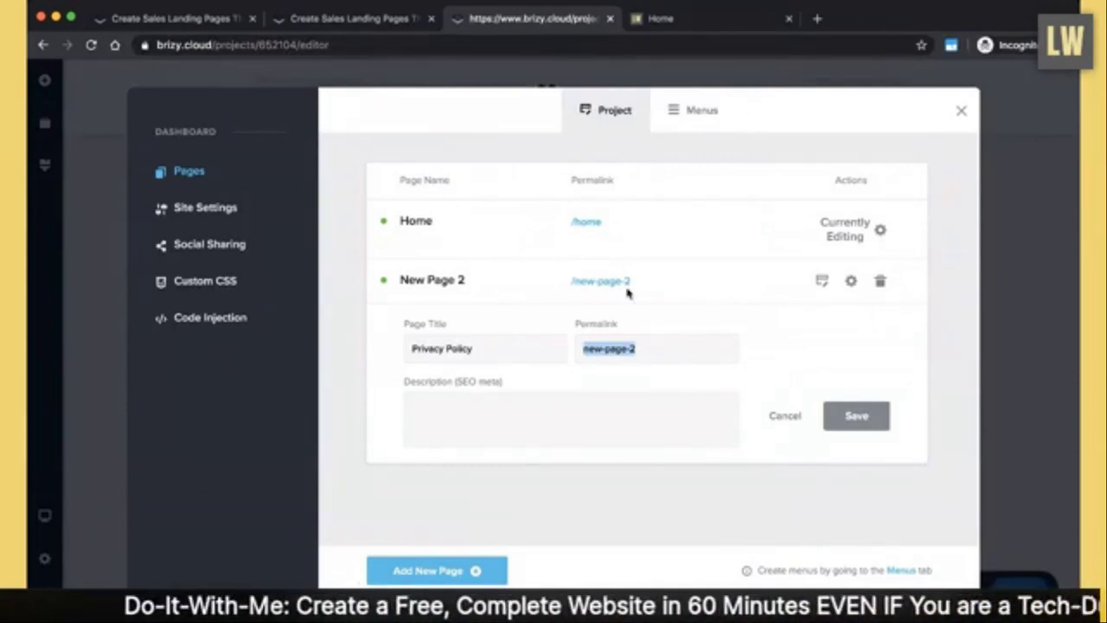
pyautogui.write('privacy-polic')
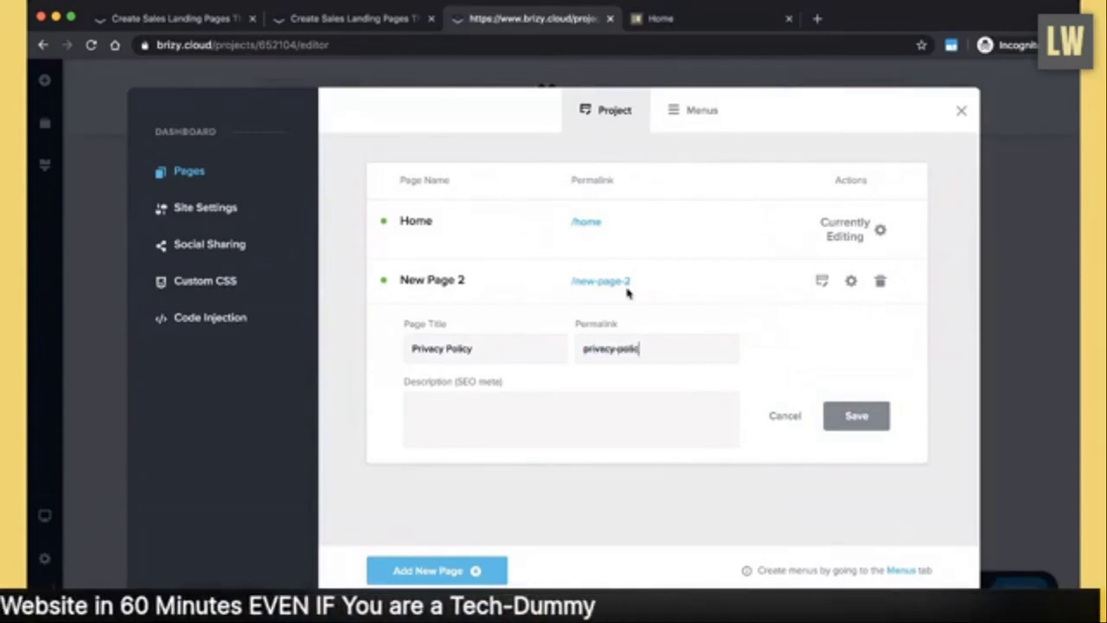
pyautogui.write('y')
pyautogui.moveTo(649, 350); pyautogui.dragTo(617, 348)
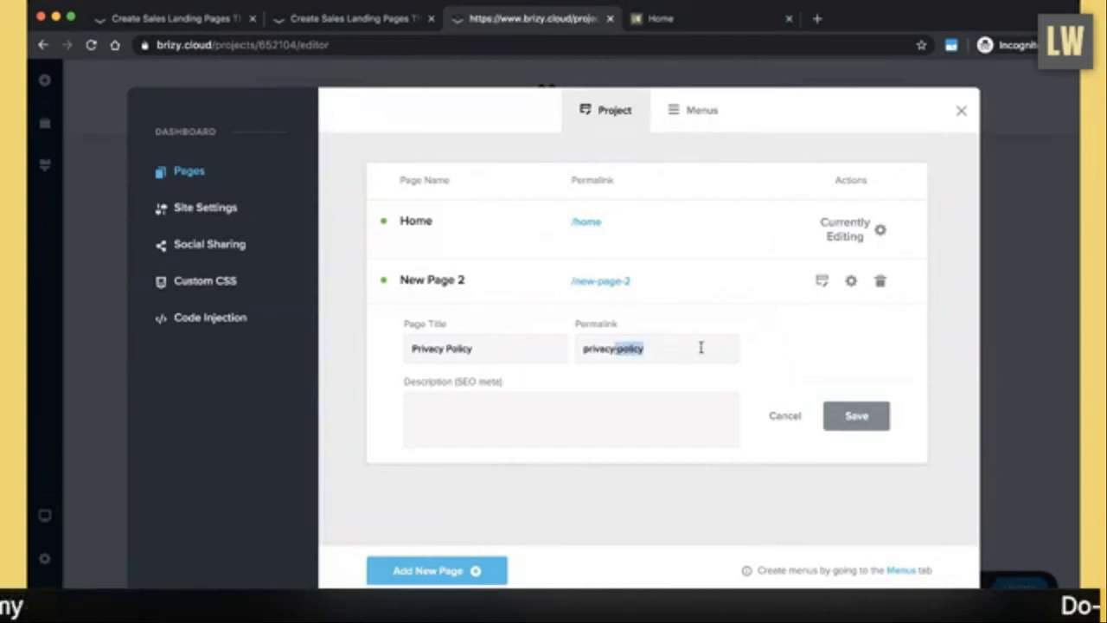
pyautogui.press('BackSpace')
pyautogui.press('super+z')
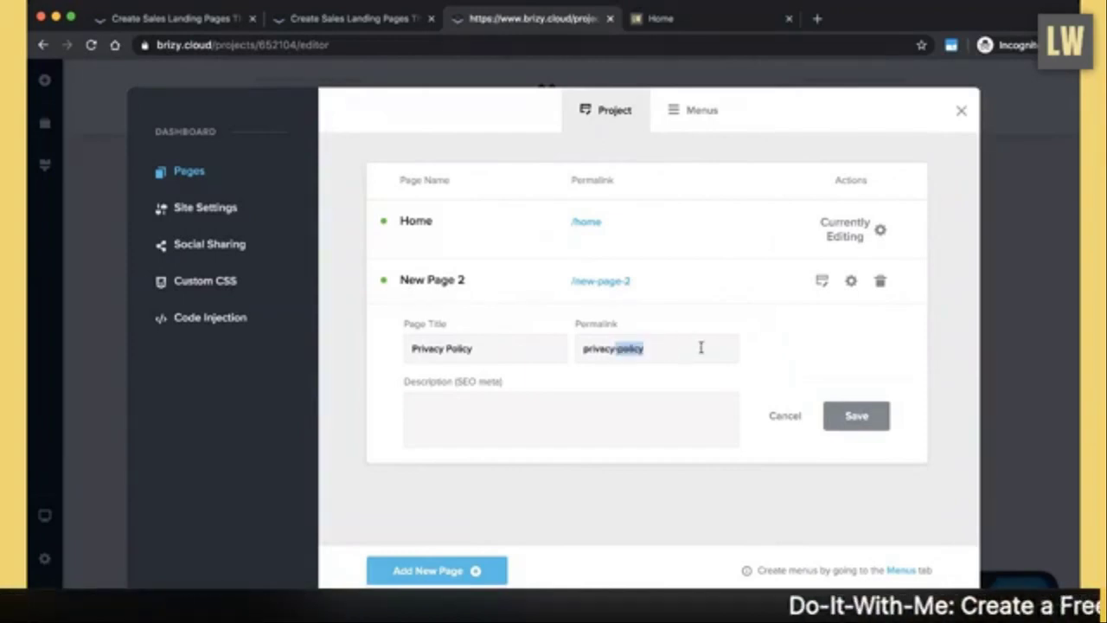
pyautogui.click(713, 349)
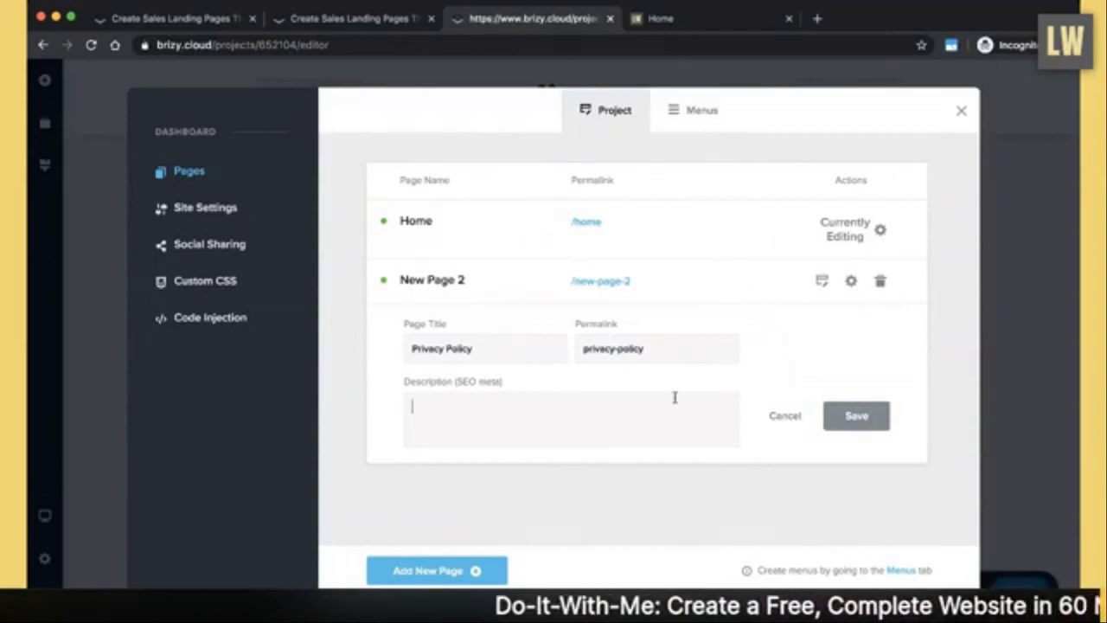
pyautogui.click(860, 418)
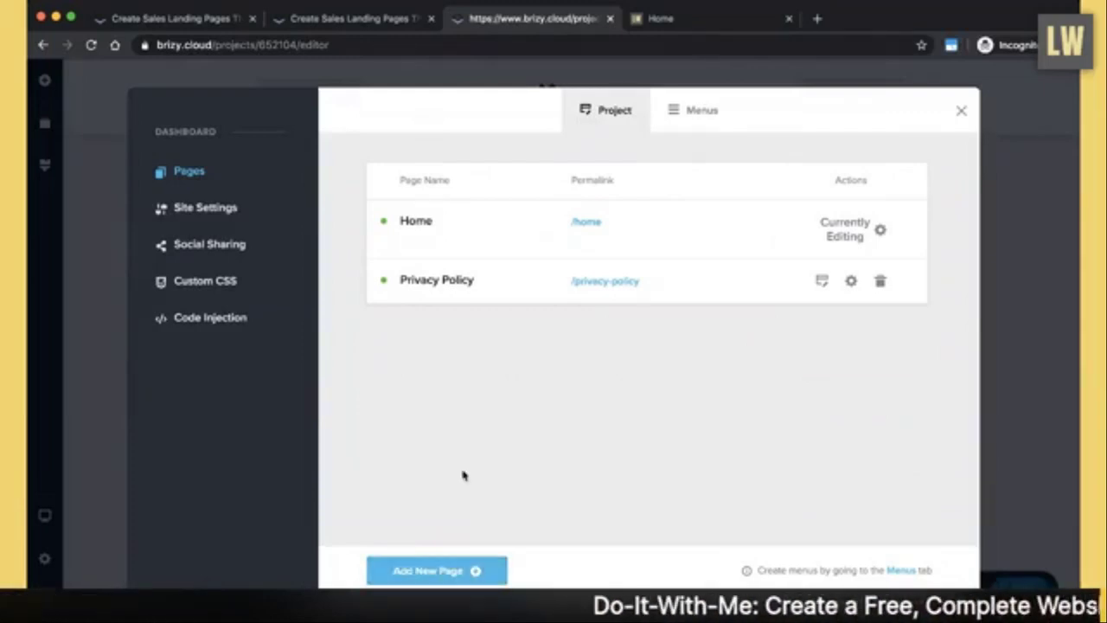
# - Add a third page titled Terms of Service with the permalink terms-of-service and save it
pyautogui.click(851, 327)
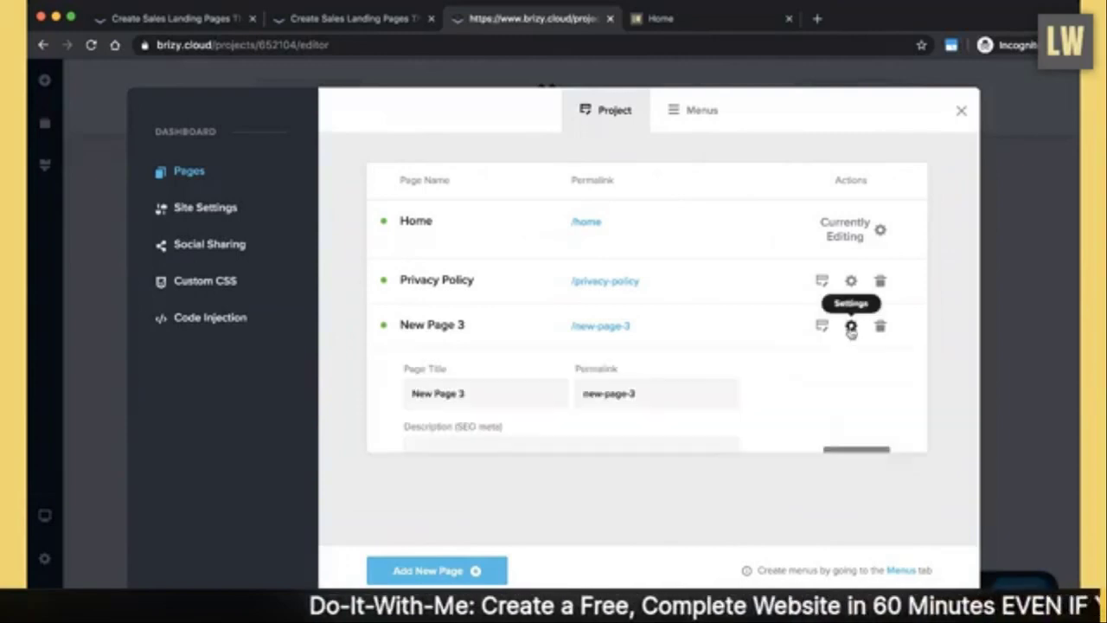
pyautogui.tripleClick(499, 391)
pyautogui.write('Terms of Service')
pyautogui.press('Tab')
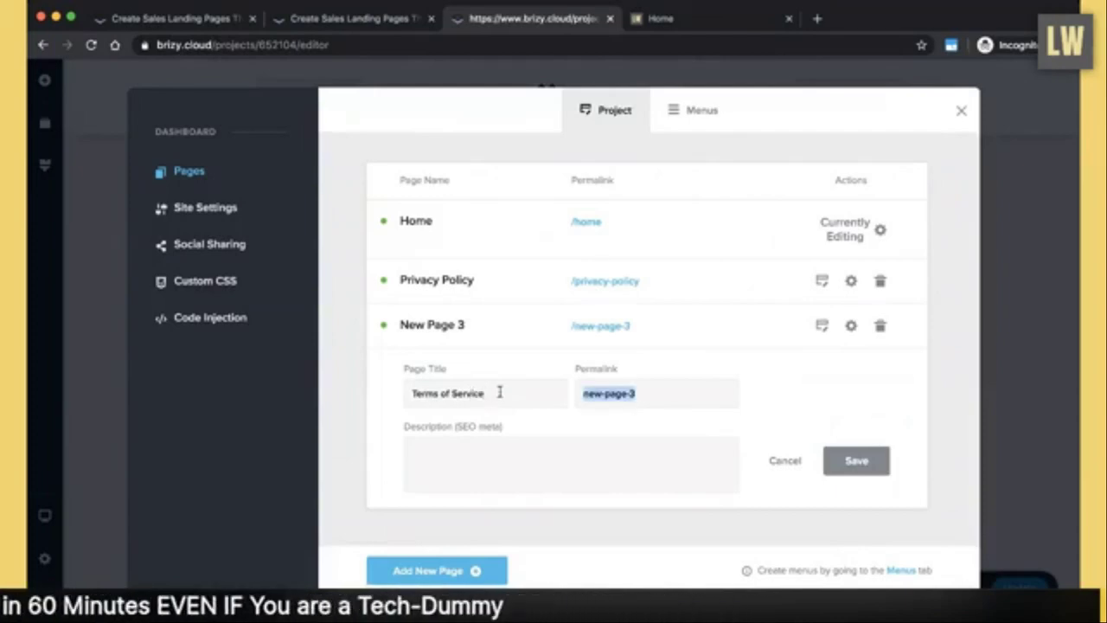
pyautogui.write('terms-of-service')
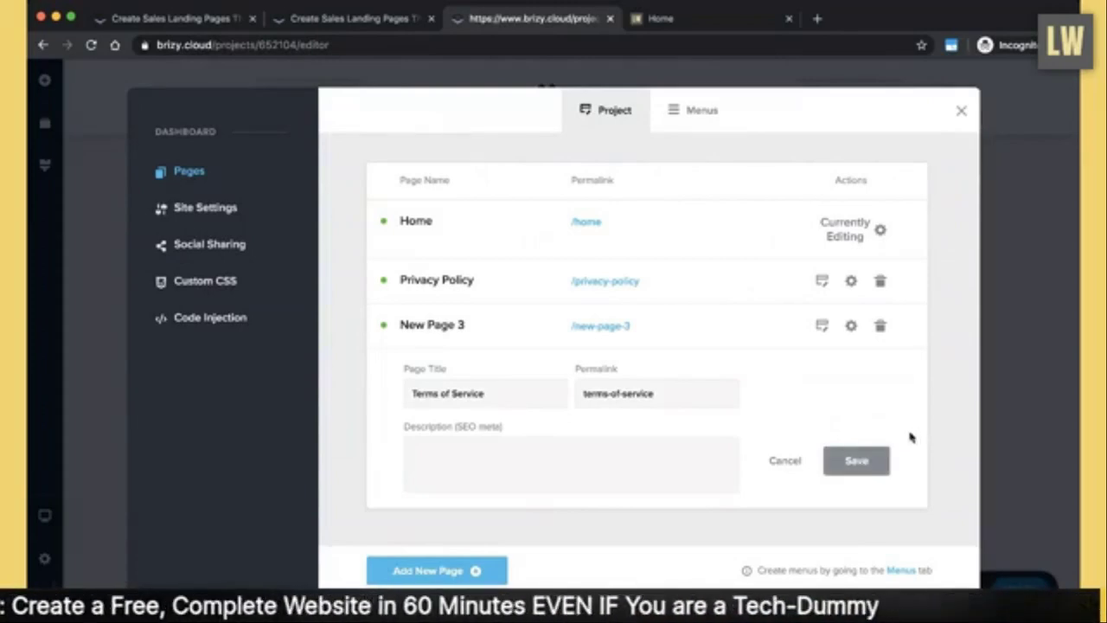
pyautogui.click(858, 471)
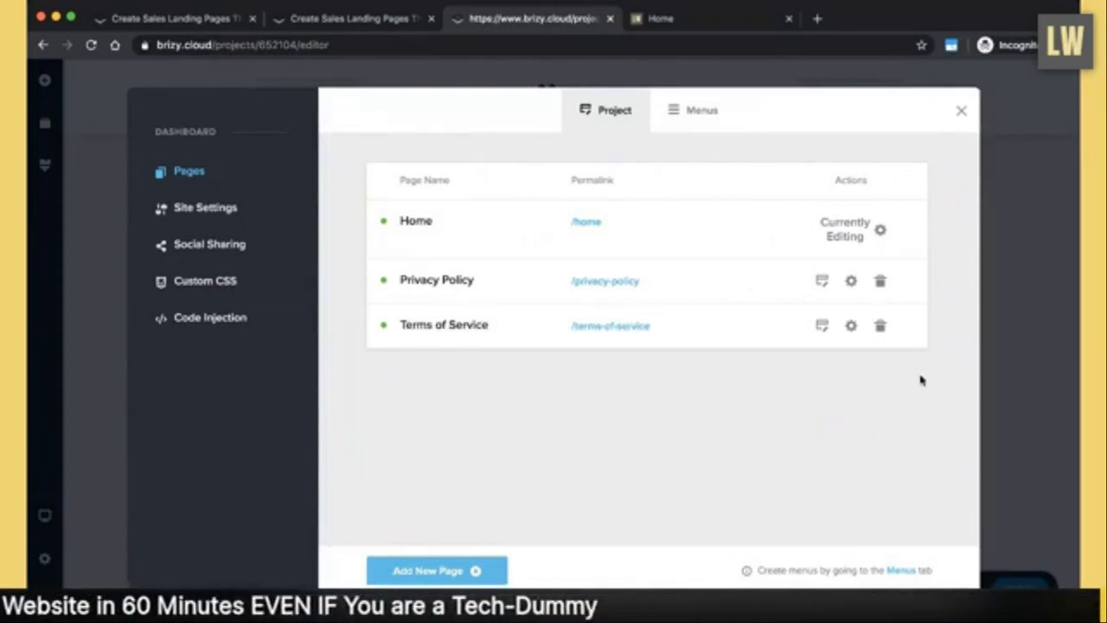
# - Create a new menu named Legal Stuff in the project's menu settings
pyautogui.click(716, 120)
pyautogui.click(595, 177)
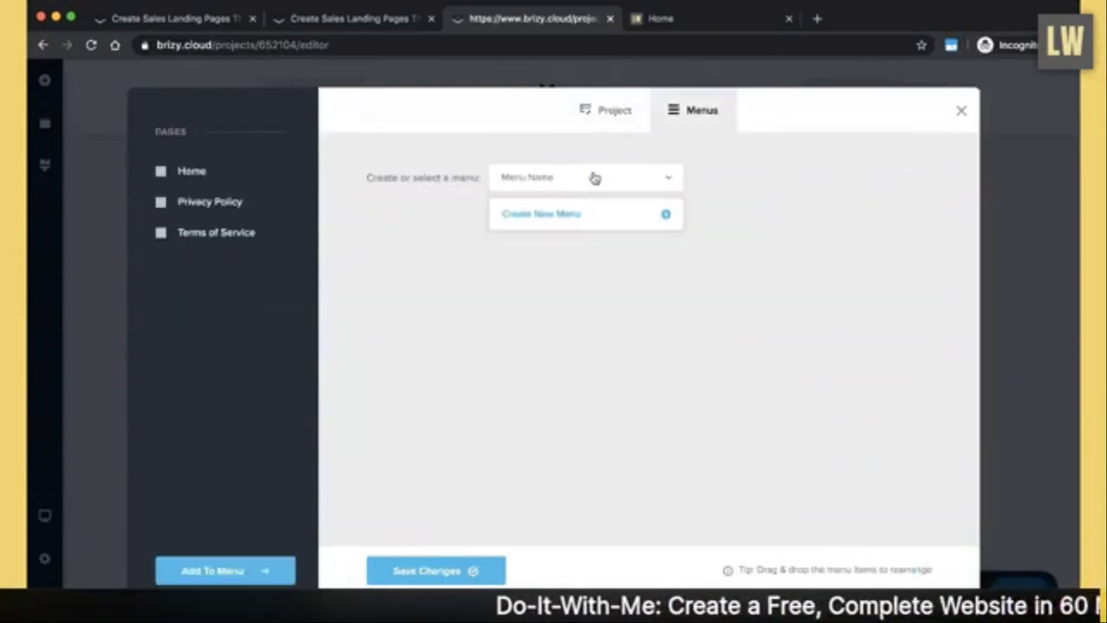
pyautogui.click(695, 124)
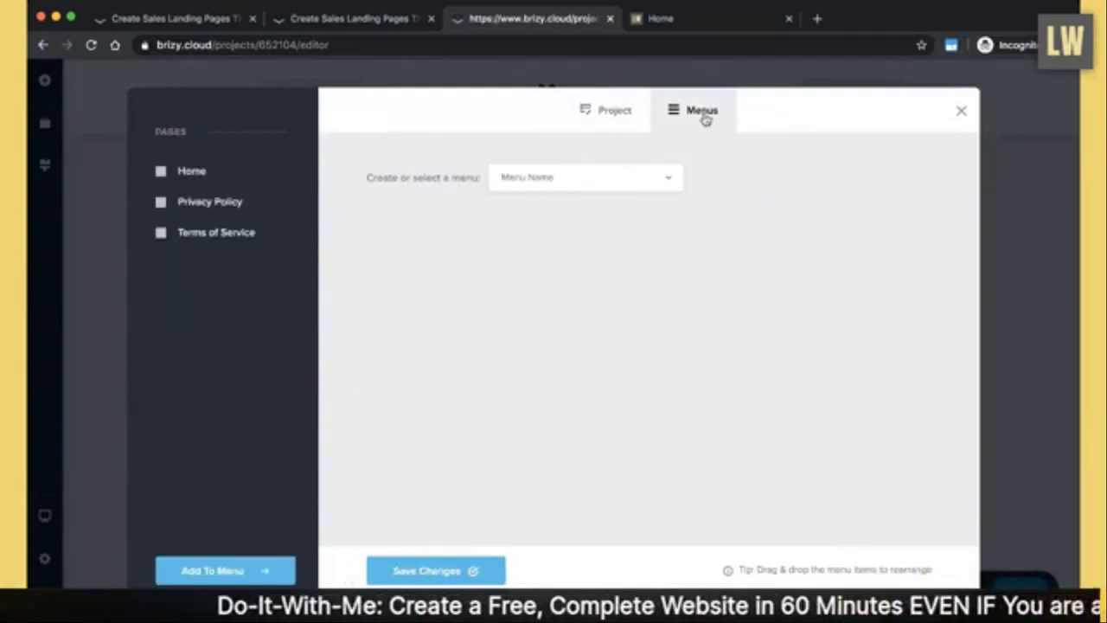
pyautogui.click(591, 187)
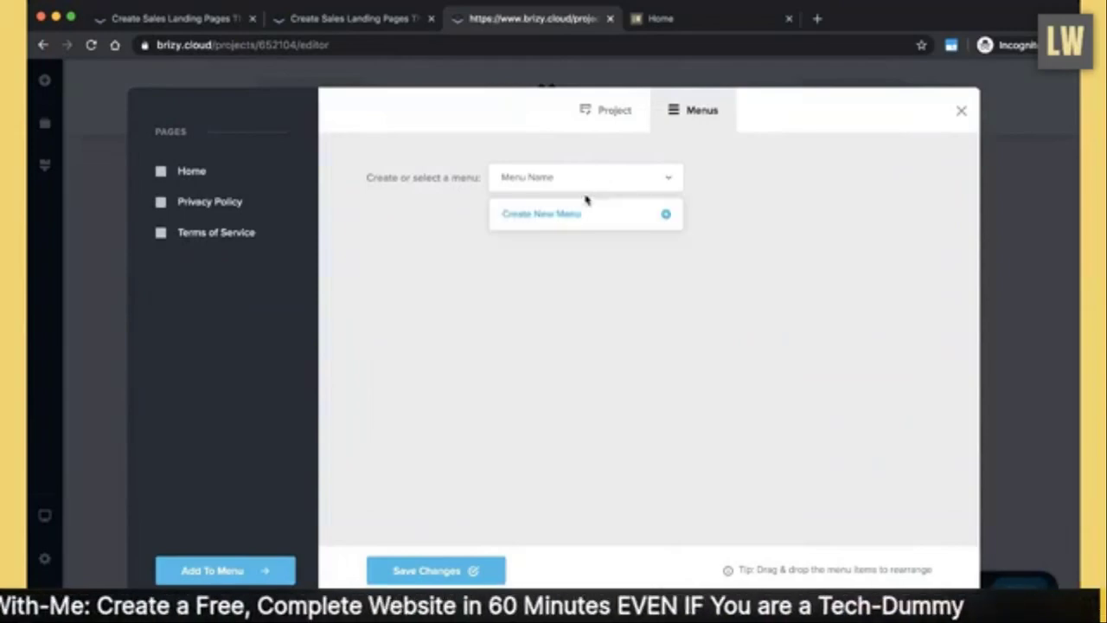
pyautogui.click(585, 225)
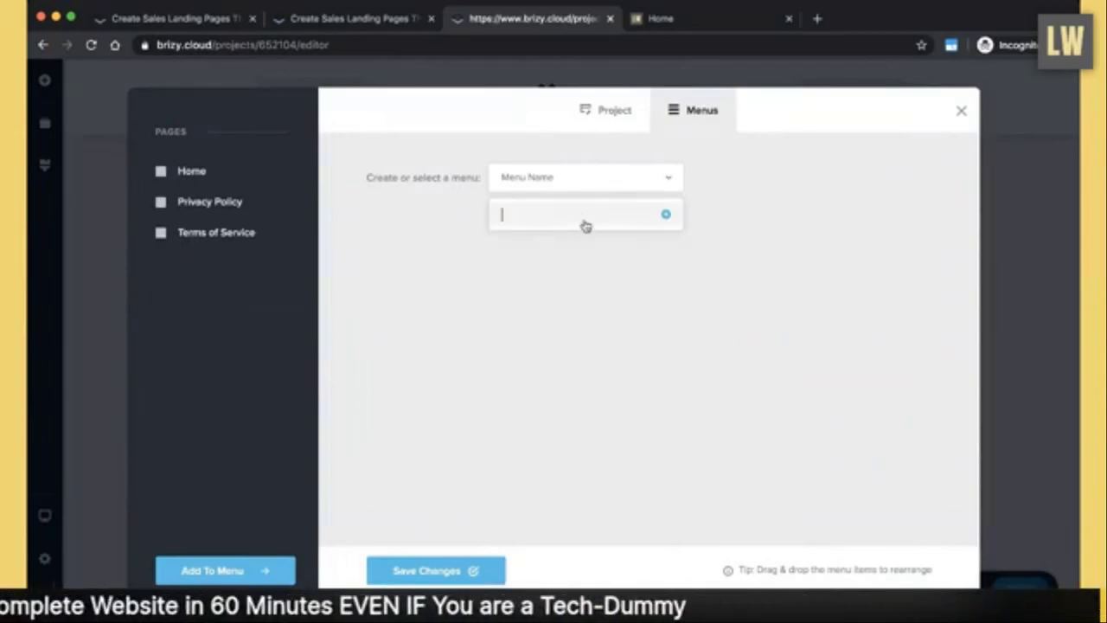
pyautogui.click(606, 183)
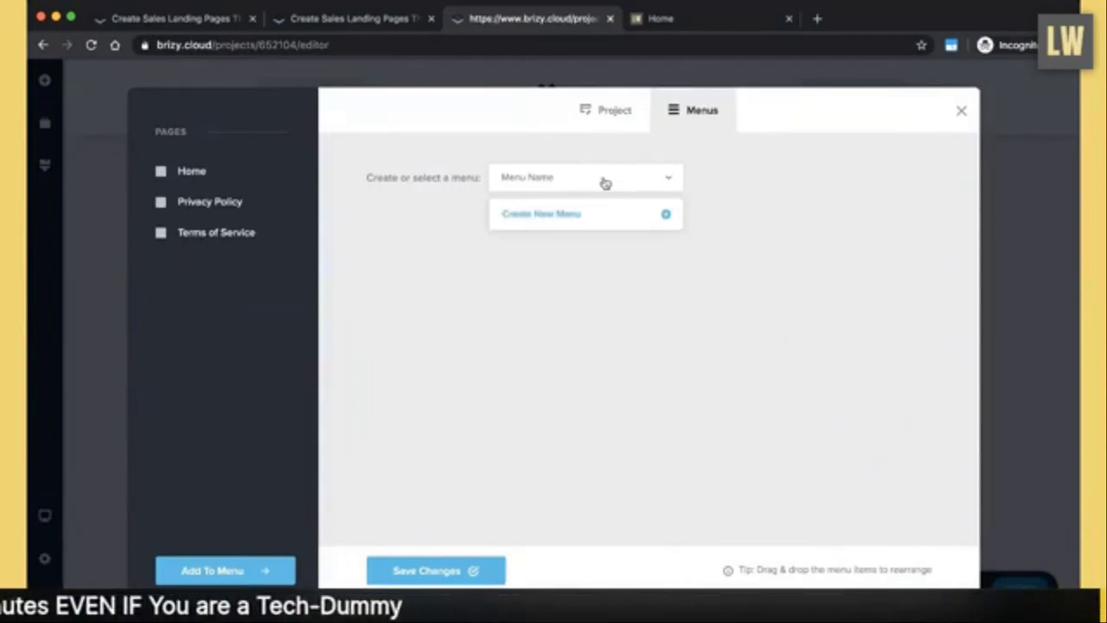
pyautogui.click(543, 218)
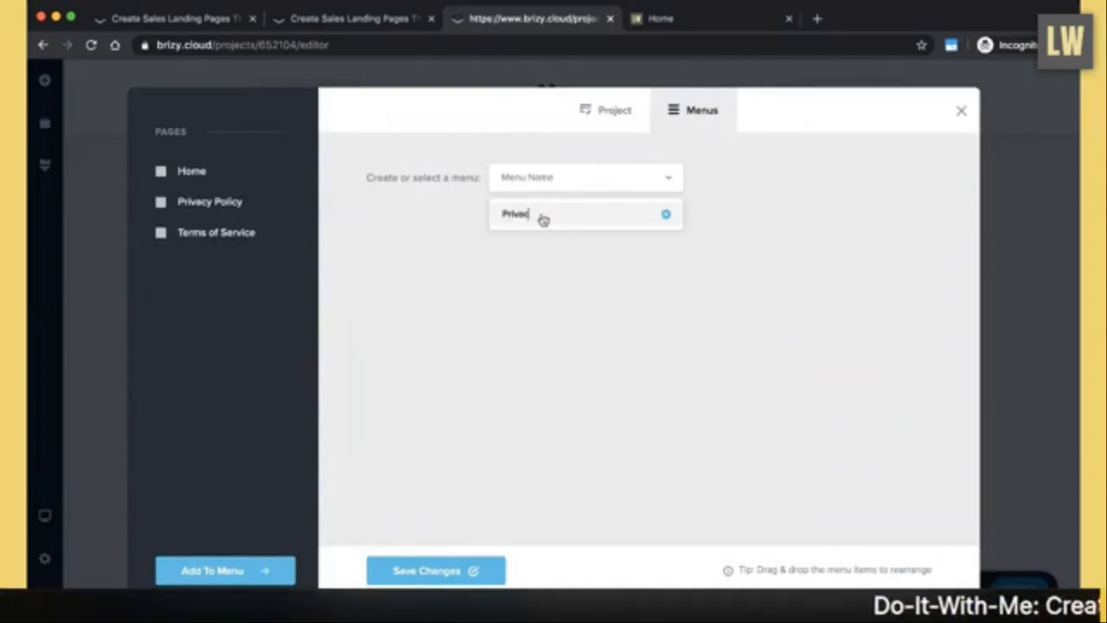
pyautogui.write('Privacy and')
pyautogui.press('super+a')
pyautogui.write('Le')
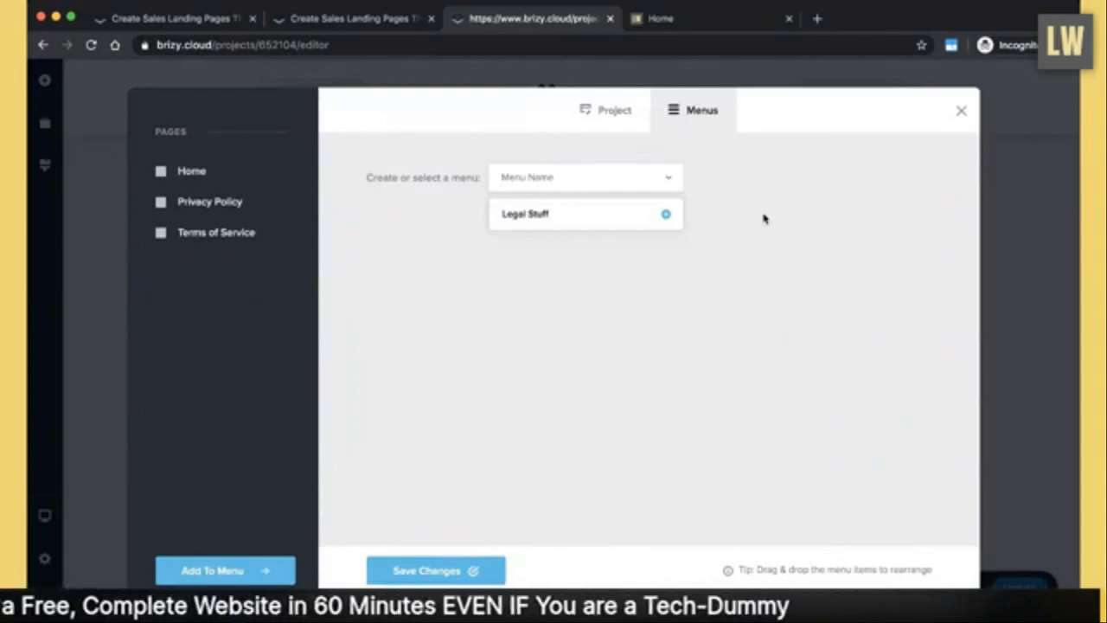
pyautogui.click(666, 214)
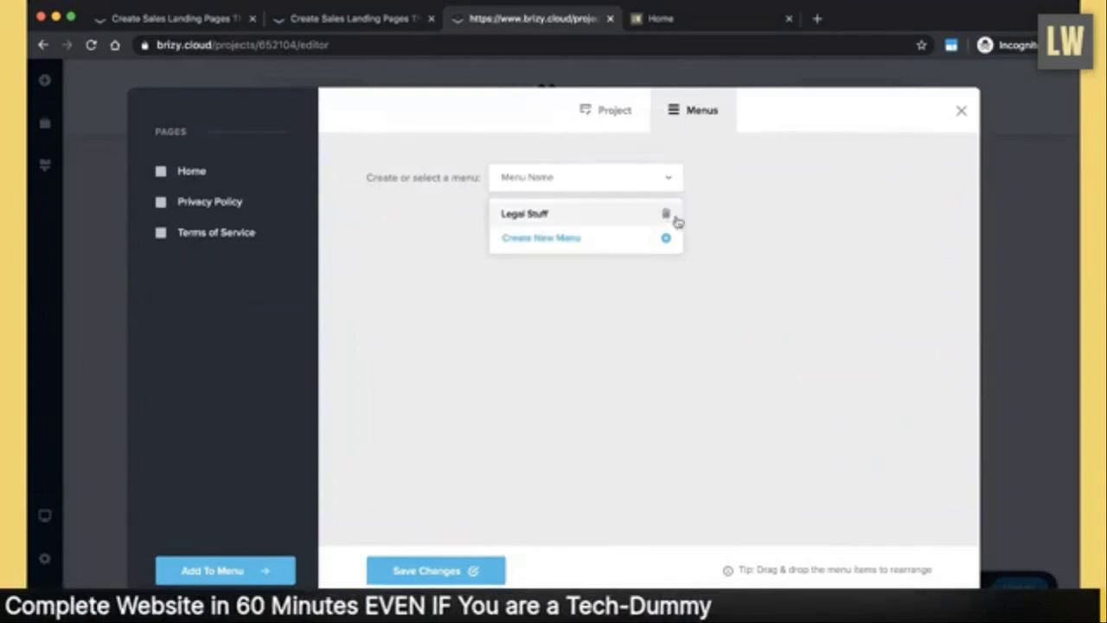
# - Add the Privacy Policy and Terms of Service pages to the Legal Stuff menu and close the project settings
pyautogui.click(585, 216)
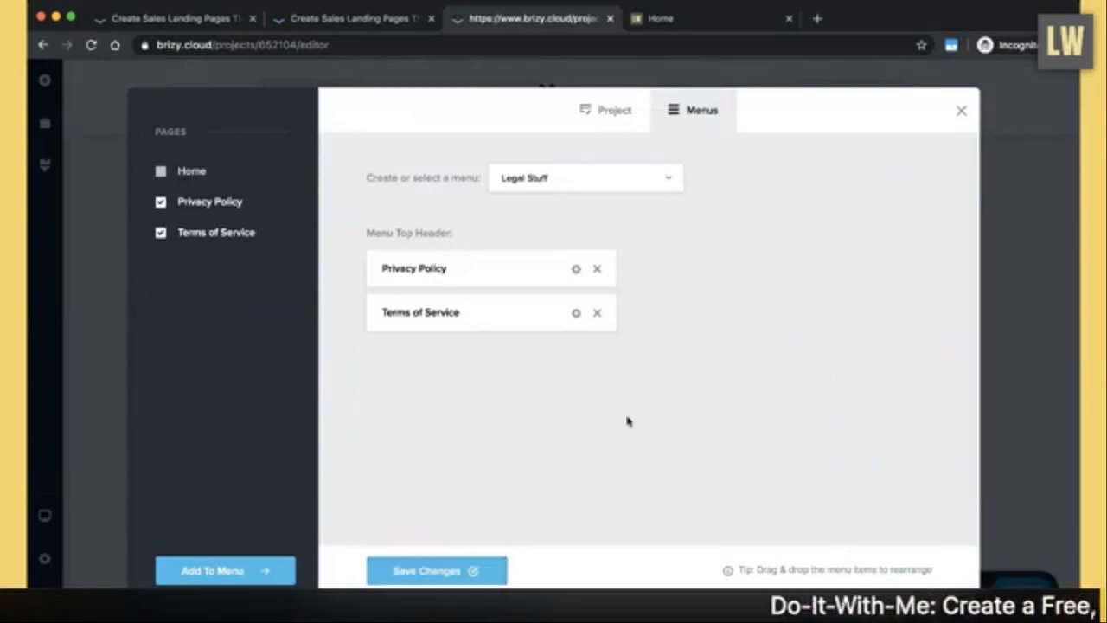
pyautogui.click(960, 112)
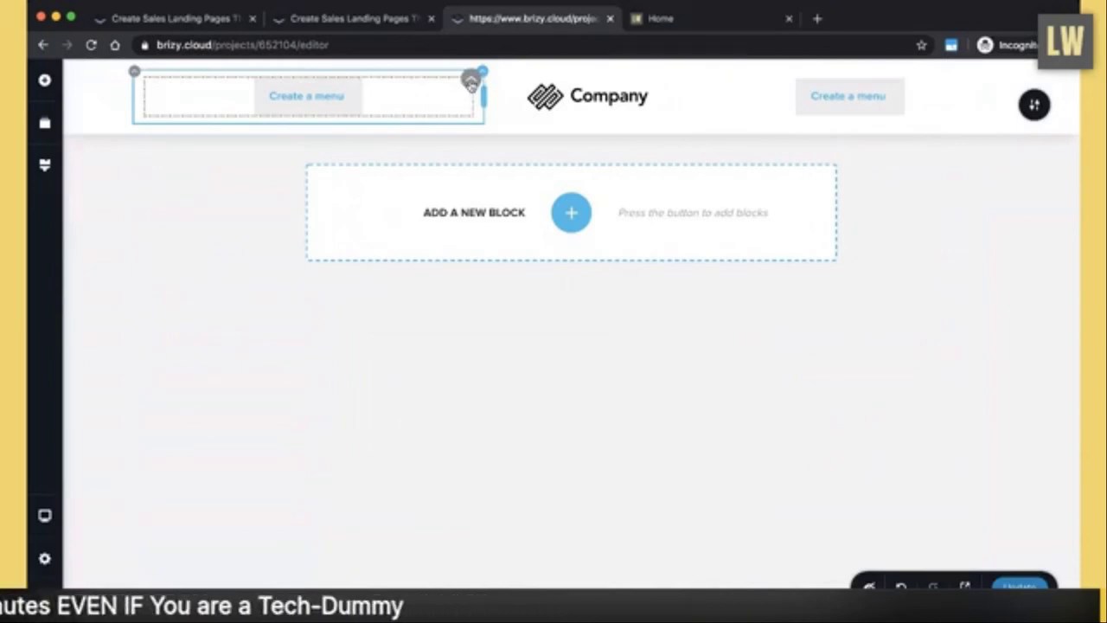
# - Try to pick a menu for the header menu beside the logo, and check the Legal Stuff menu in the project settings
pyautogui.click(472, 81)
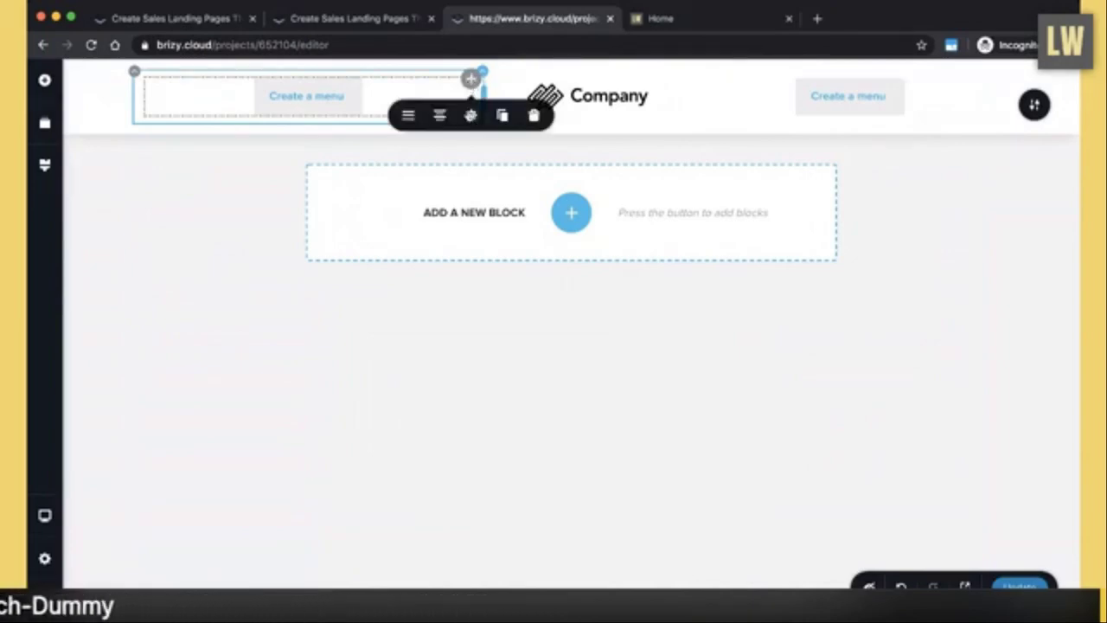
pyautogui.click(406, 120)
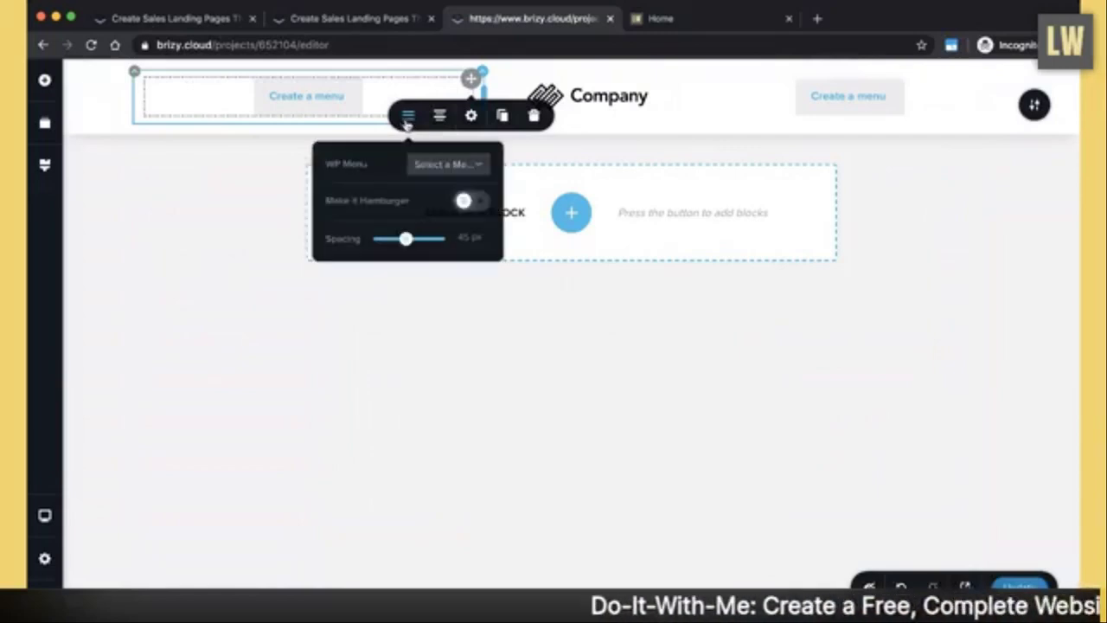
pyautogui.click(431, 172)
pyautogui.click(433, 173)
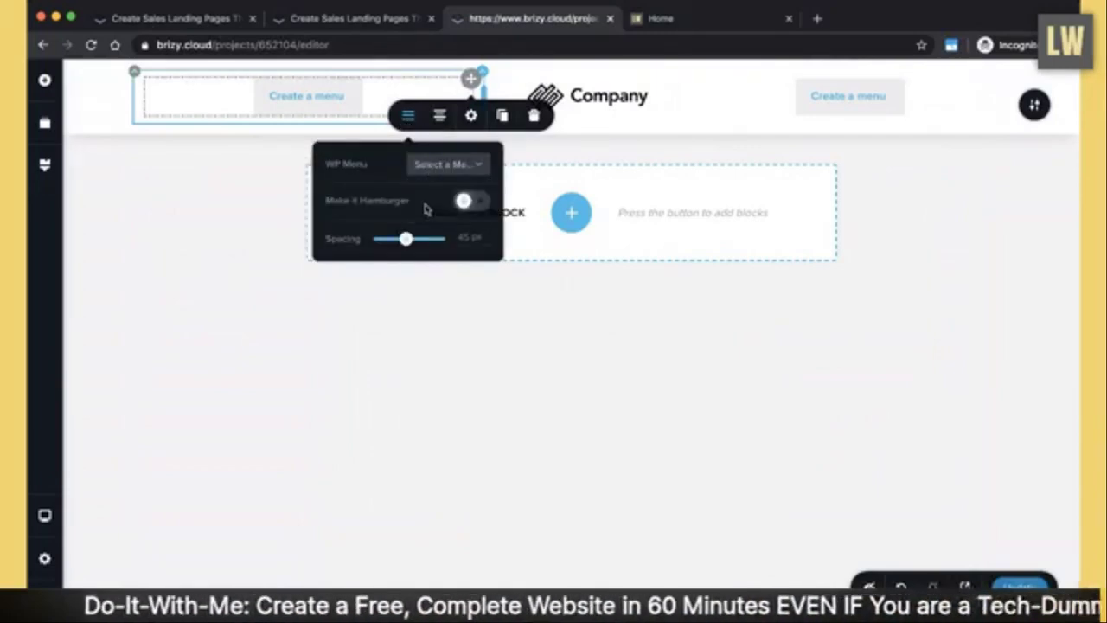
pyautogui.click(574, 273)
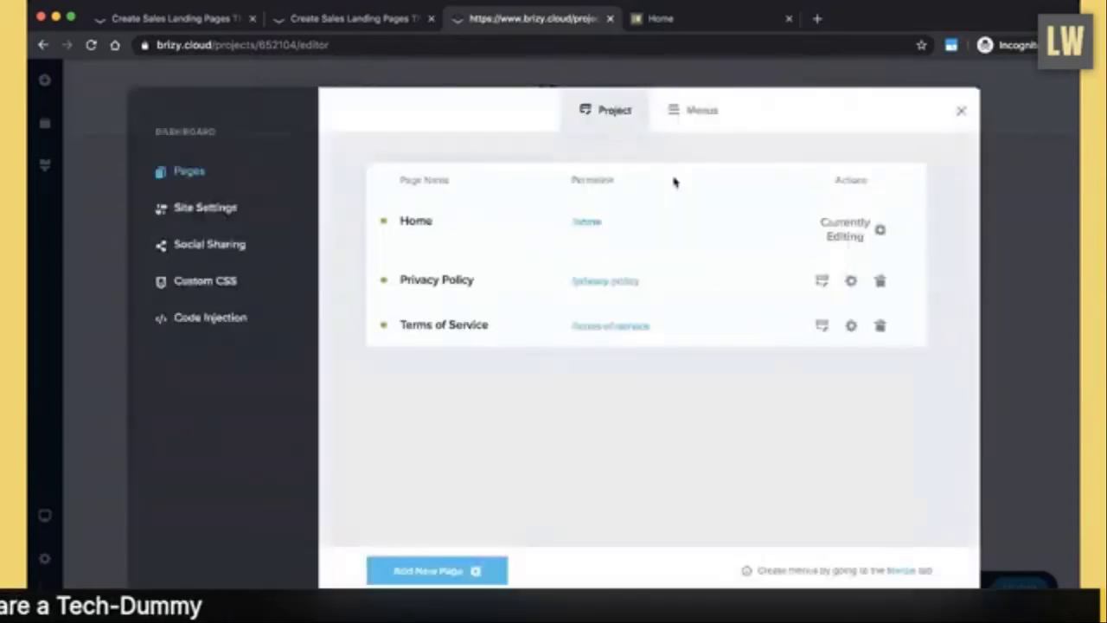
pyautogui.click(679, 115)
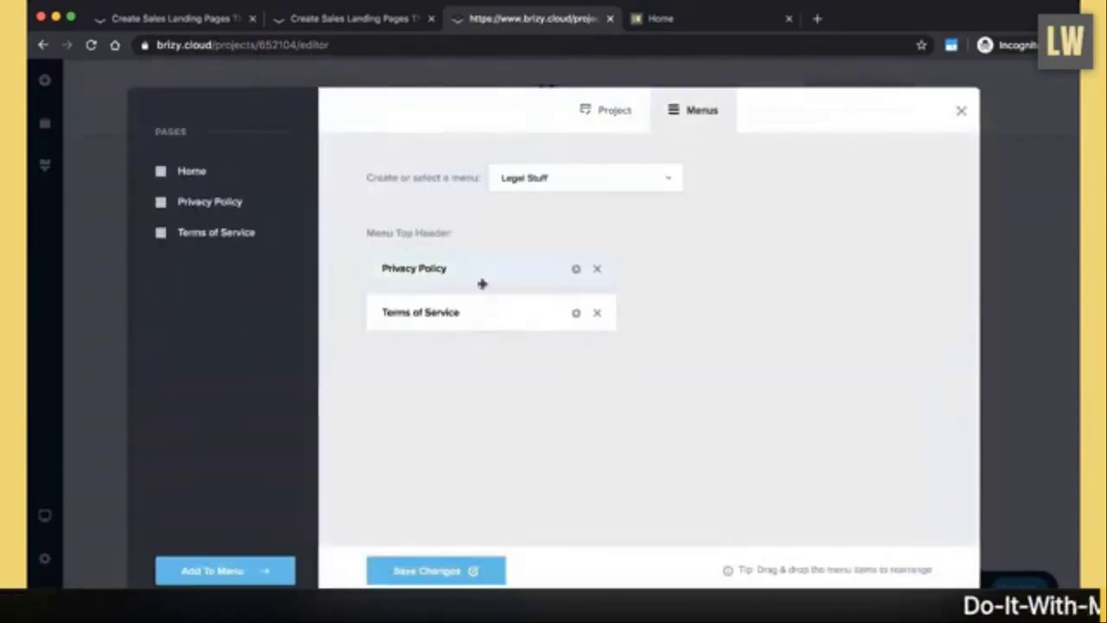
pyautogui.click(961, 111)
# - Retry selecting the Legal Stuff menu for the first menu element in the header
pyautogui.click(470, 82)
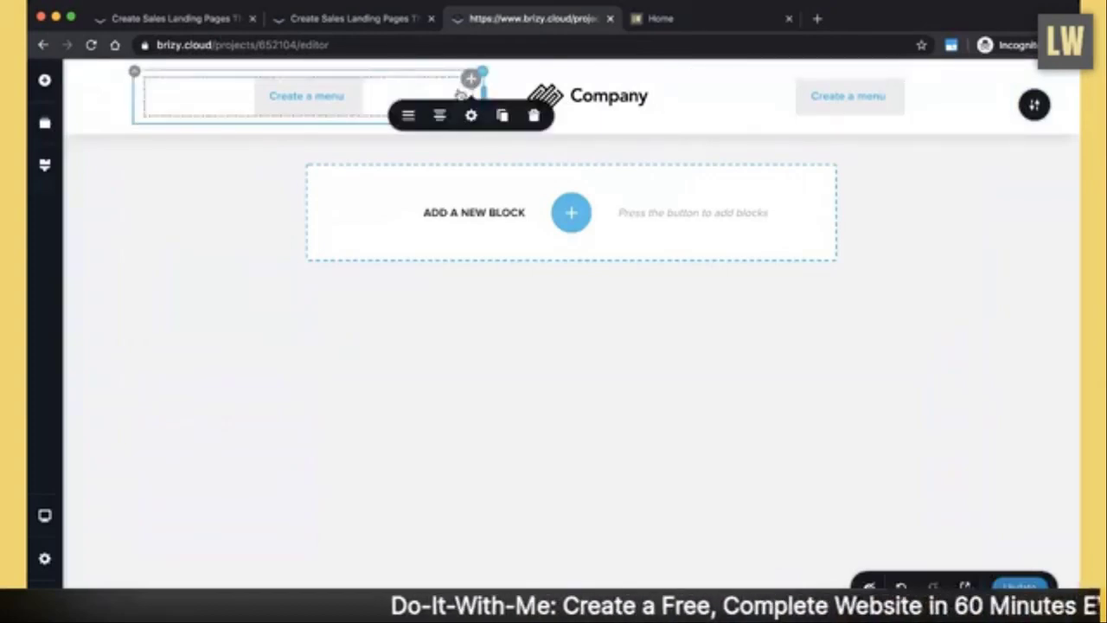
pyautogui.click(407, 116)
pyautogui.click(441, 169)
pyautogui.click(441, 168)
pyautogui.click(660, 297)
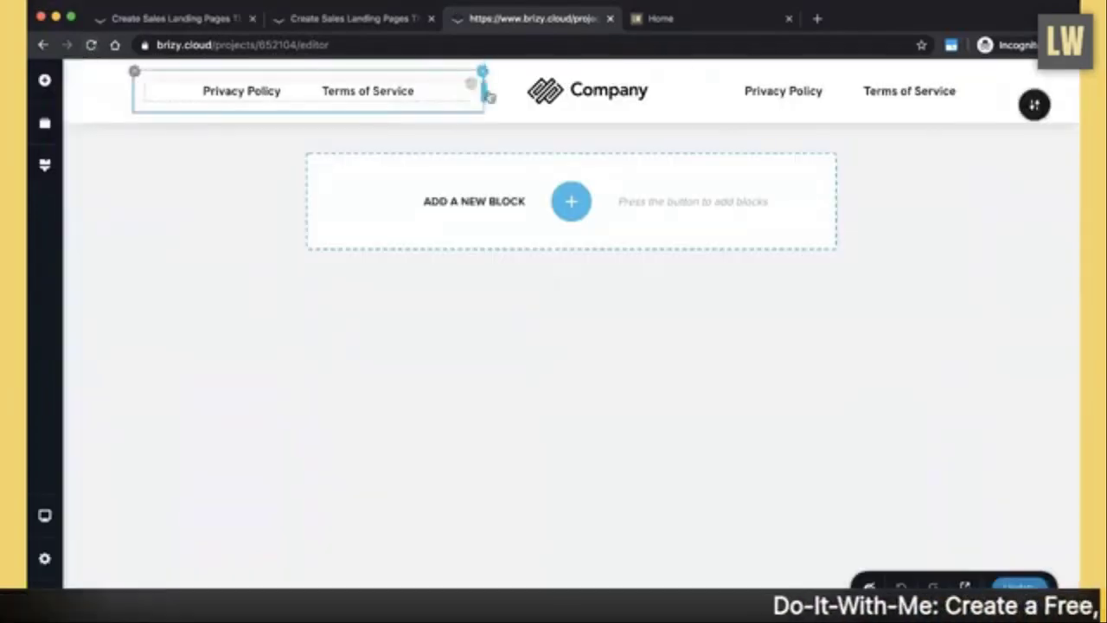
# - Review the first header menu's settings and the list of menus it can use
pyautogui.click(479, 90)
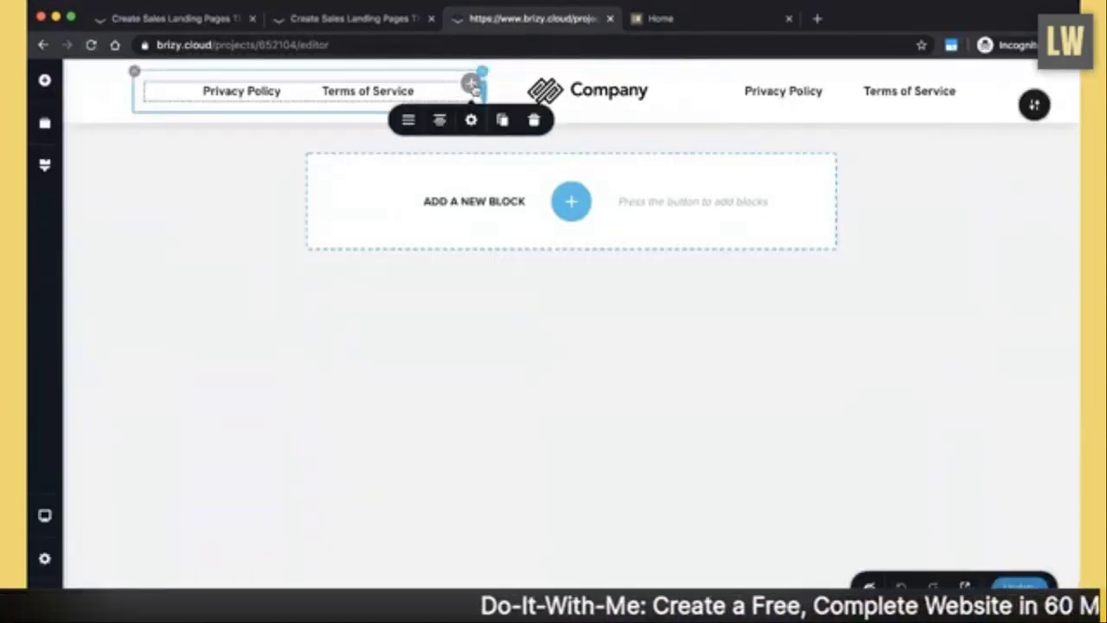
pyautogui.click(408, 123)
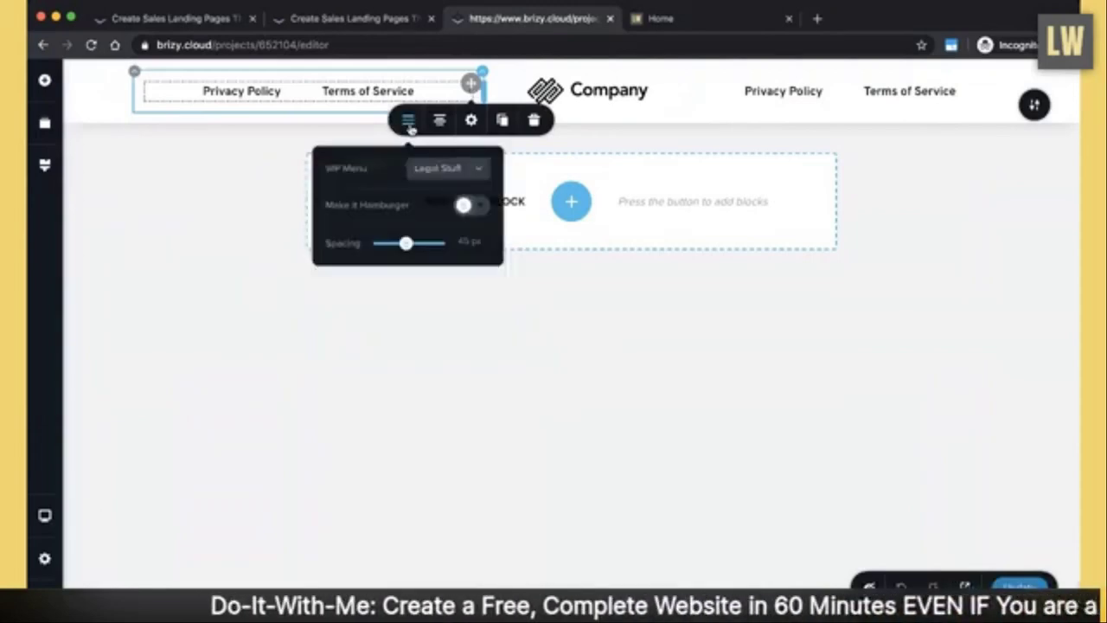
pyautogui.click(445, 169)
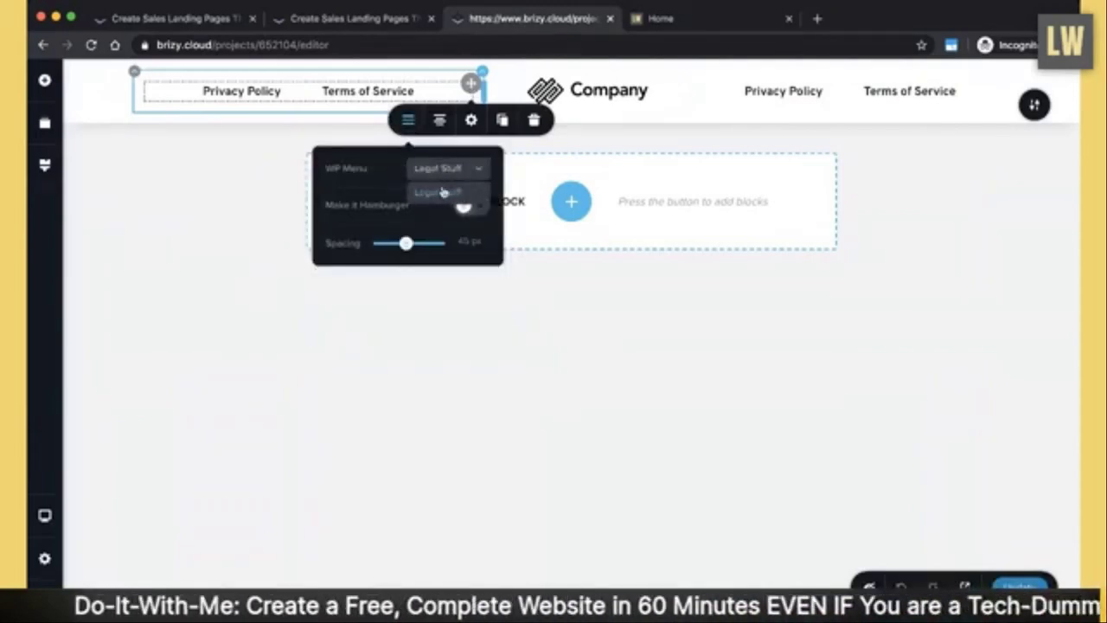
pyautogui.click(375, 177)
pyautogui.click(441, 176)
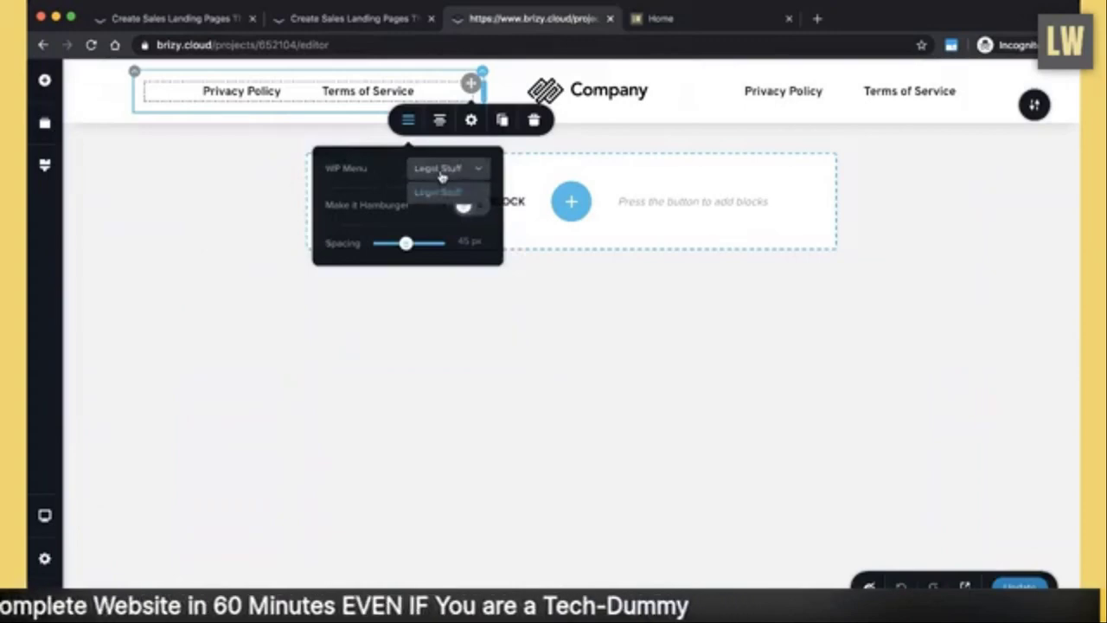
pyautogui.click(363, 171)
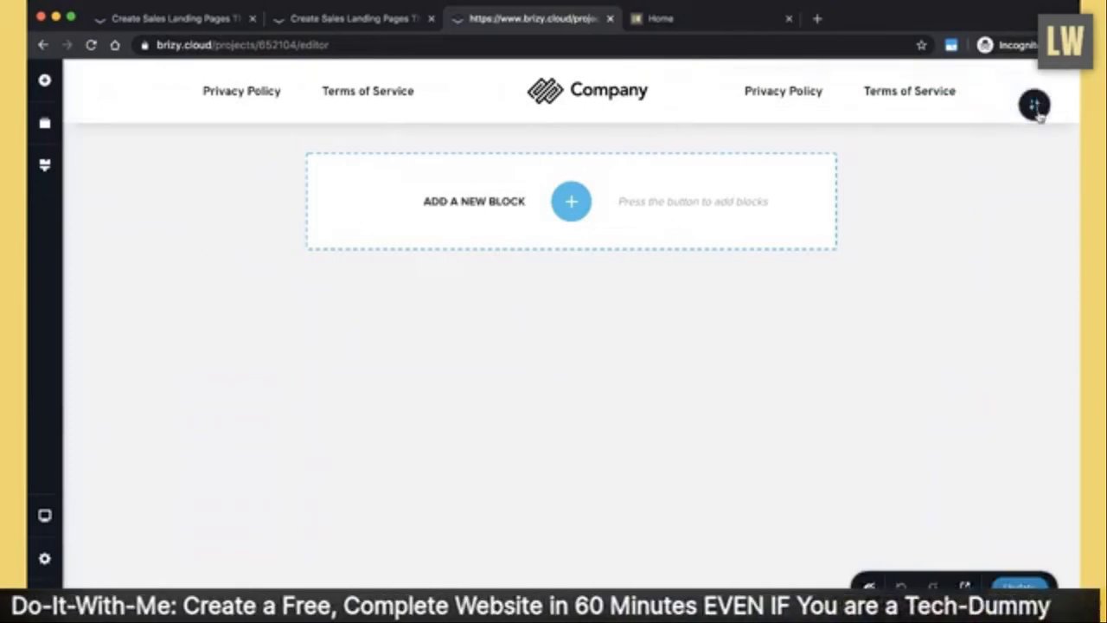
# - Delete the header block from the Home page
pyautogui.click(1036, 107)
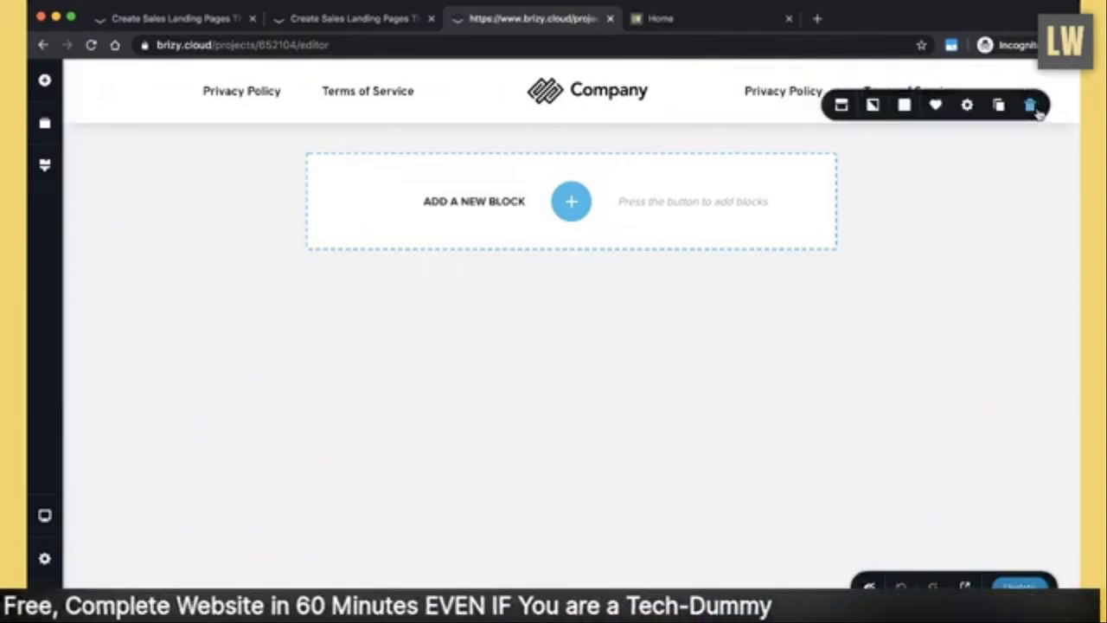
pyautogui.click(1030, 105)
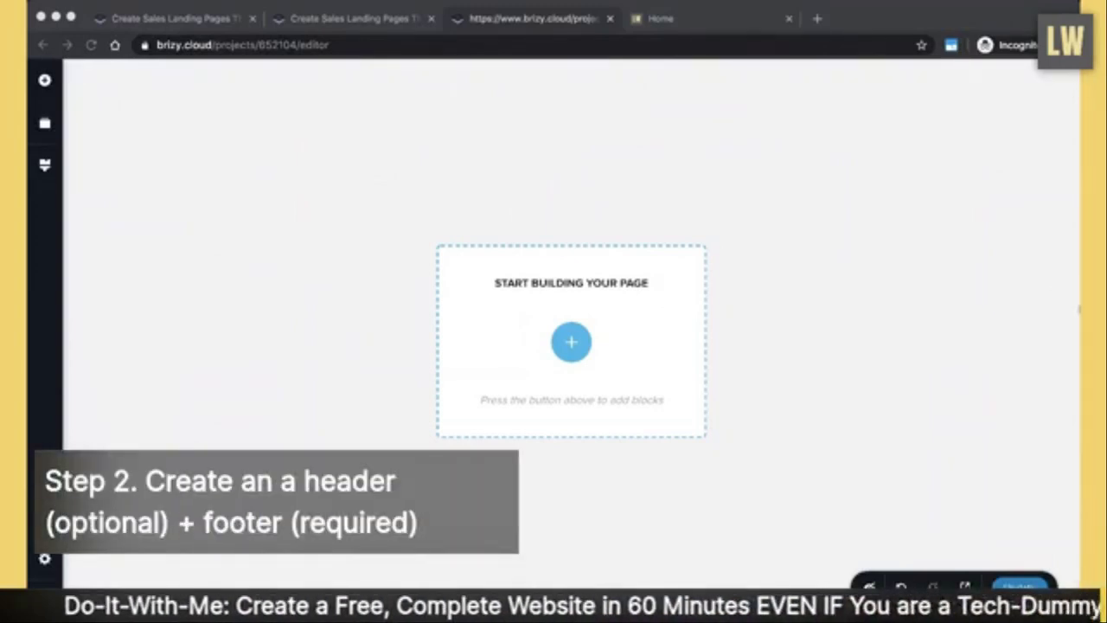
pyautogui.click(843, 325)
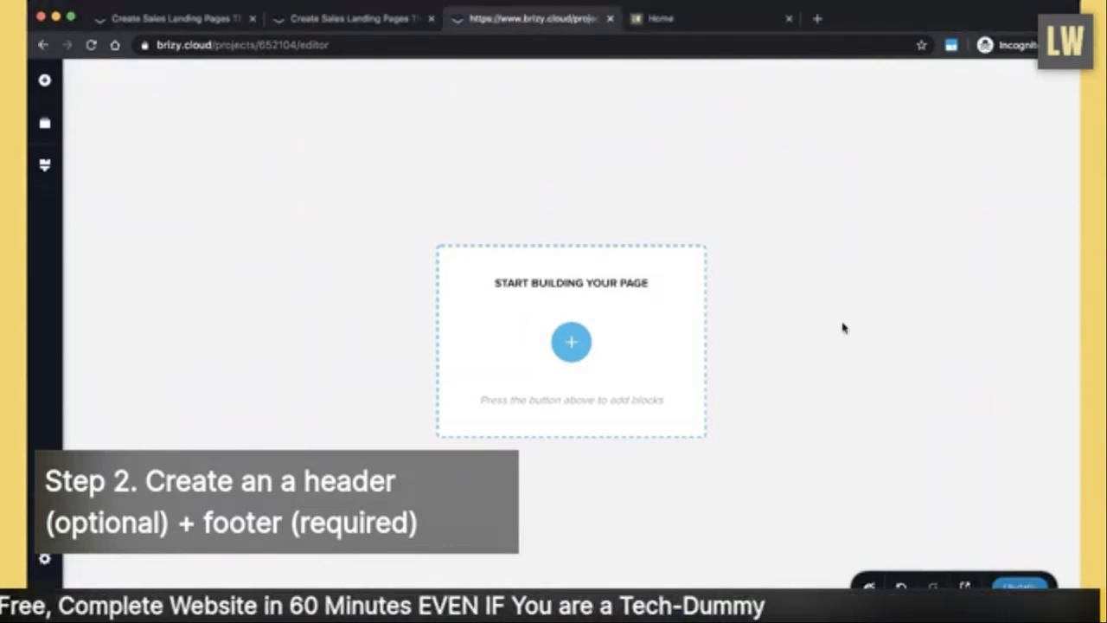
# - Open the block library for the empty page and show only the Footers category
pyautogui.click(571, 343)
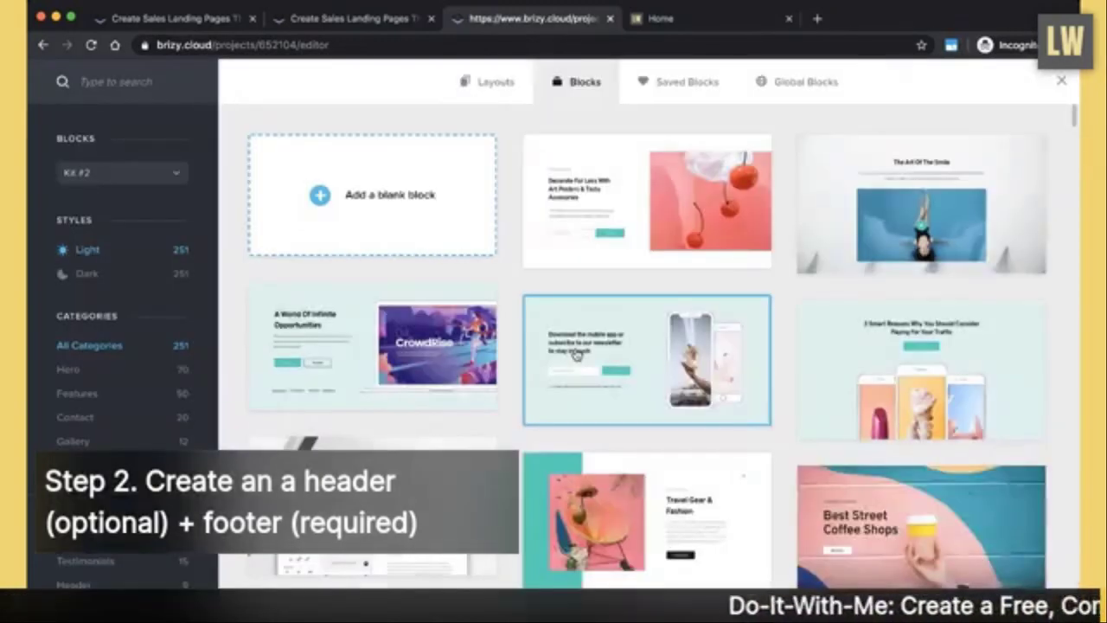
pyautogui.click(1061, 81)
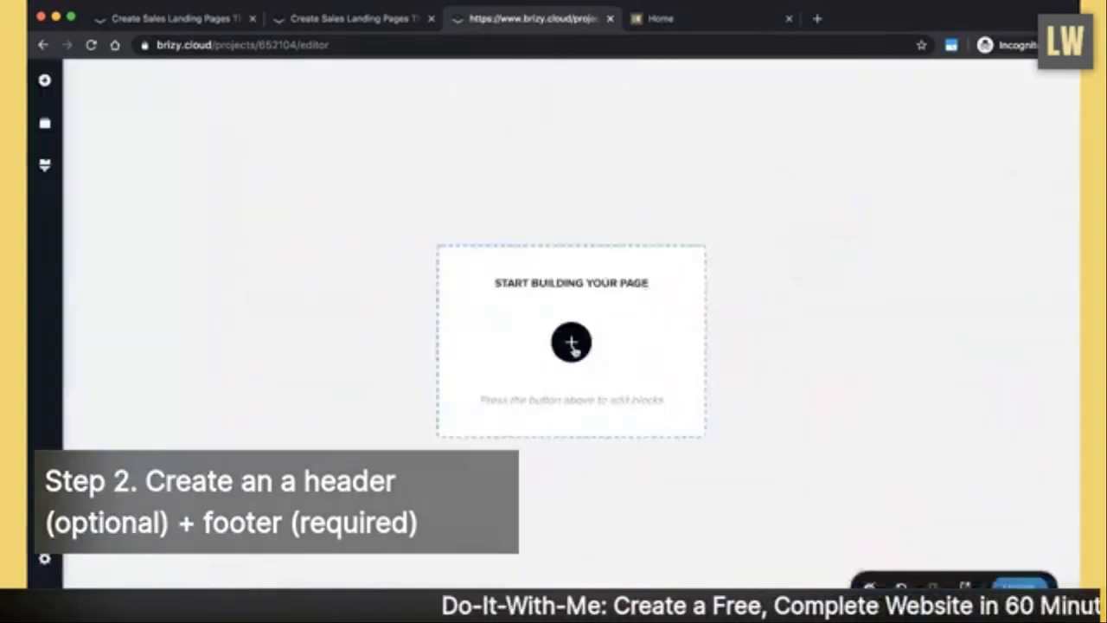
pyautogui.click(572, 344)
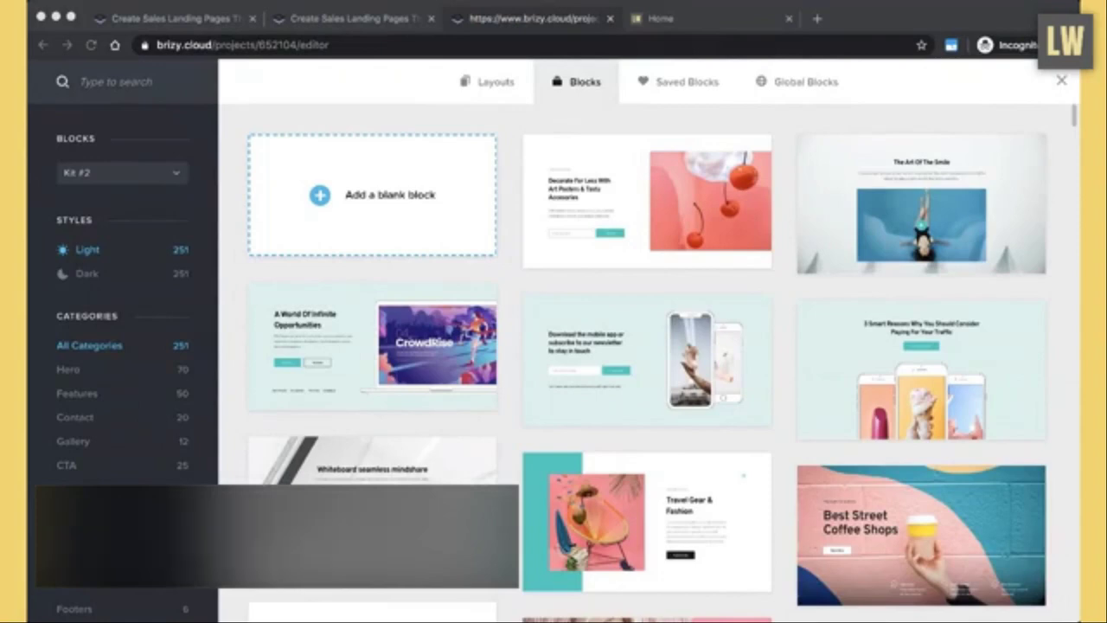
pyautogui.click(314, 341)
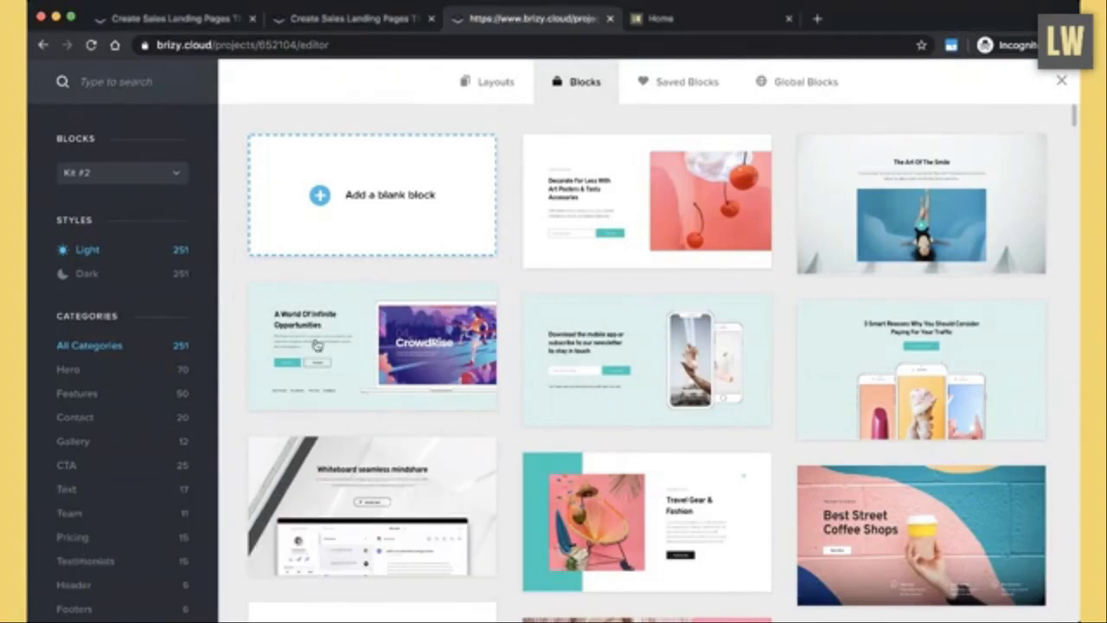
pyautogui.click(74, 609)
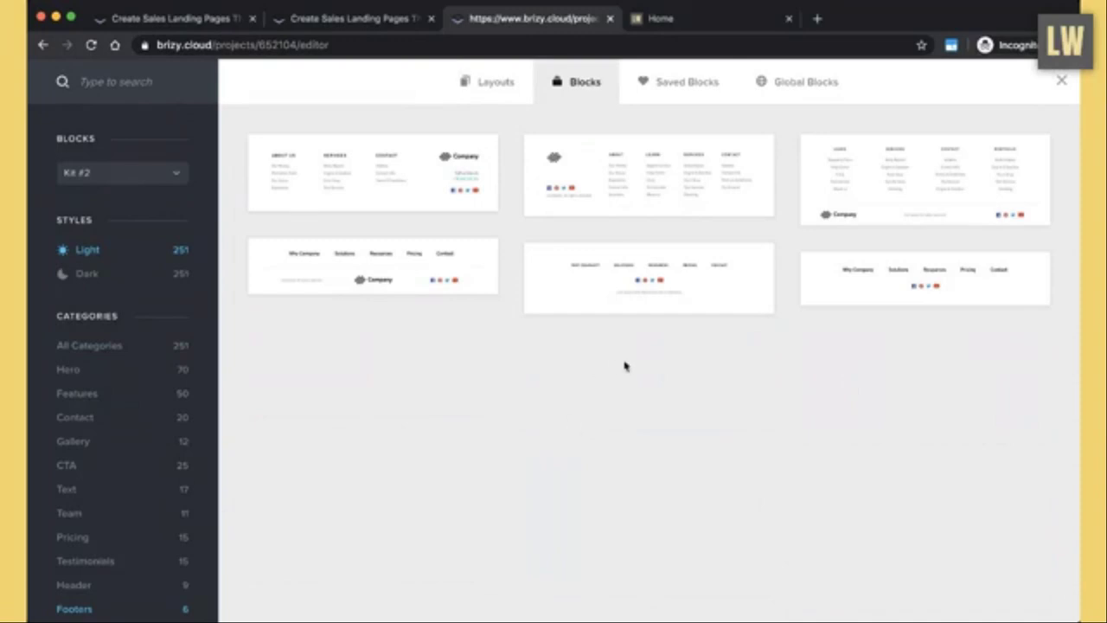
# - Examine the footer of the demo Home page in the other browser tab, and return to the block library
pyautogui.click(716, 23)
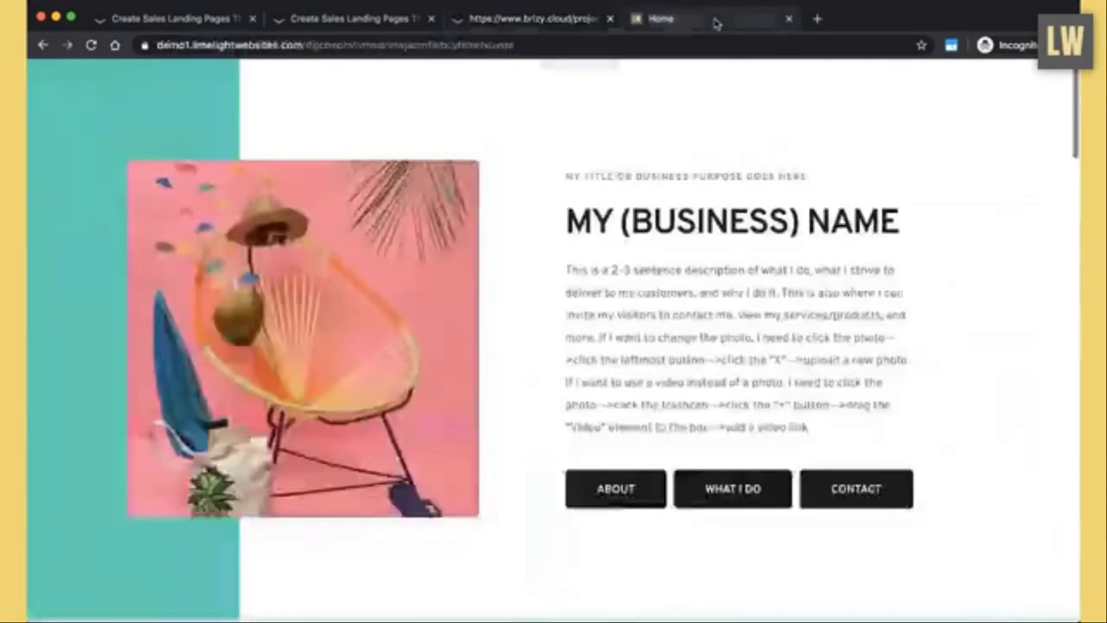
pyautogui.scroll(-20, 643, 348)
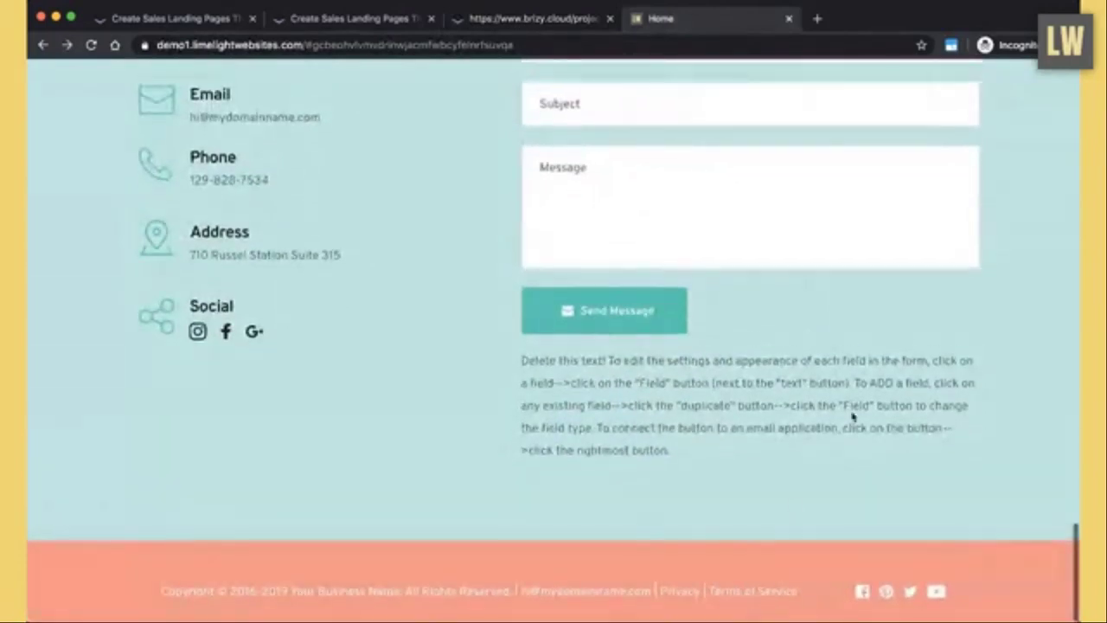
pyautogui.hotkey('ctrl', 'shift', 'Tab')
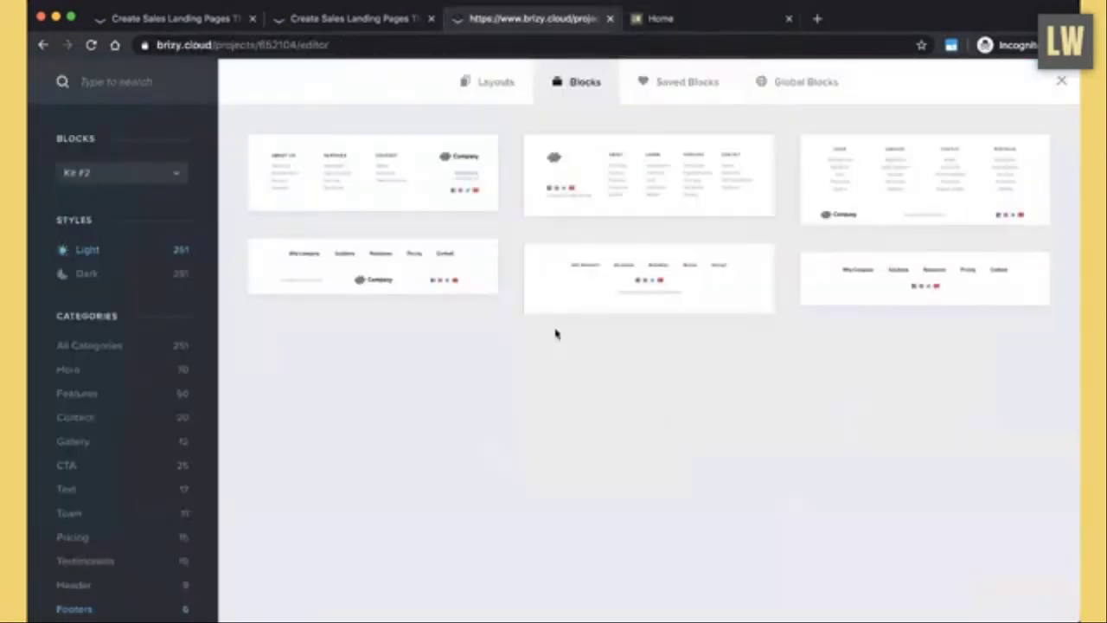
# - Add the footer block with a menu row above a centred company logo, and delete its menu row
pyautogui.click(399, 284)
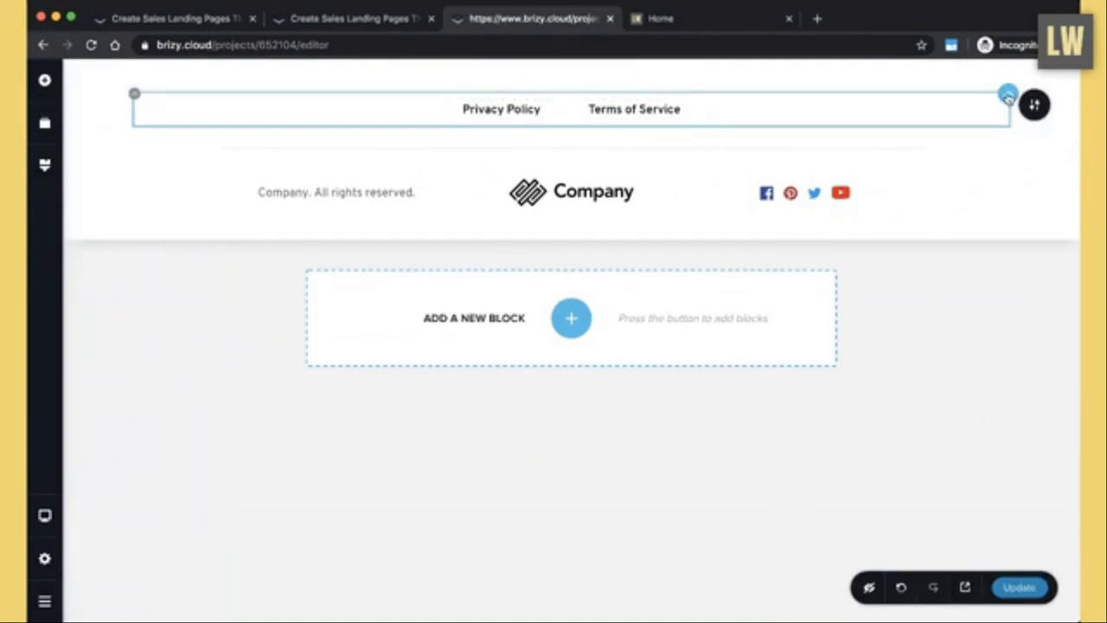
pyautogui.click(1009, 97)
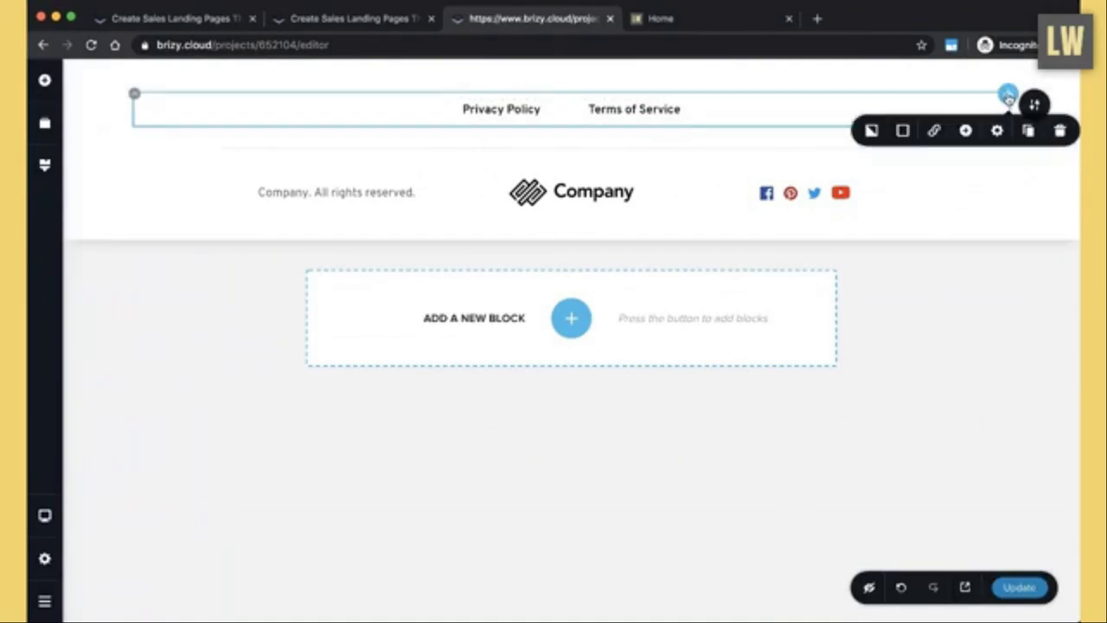
pyautogui.click(1062, 131)
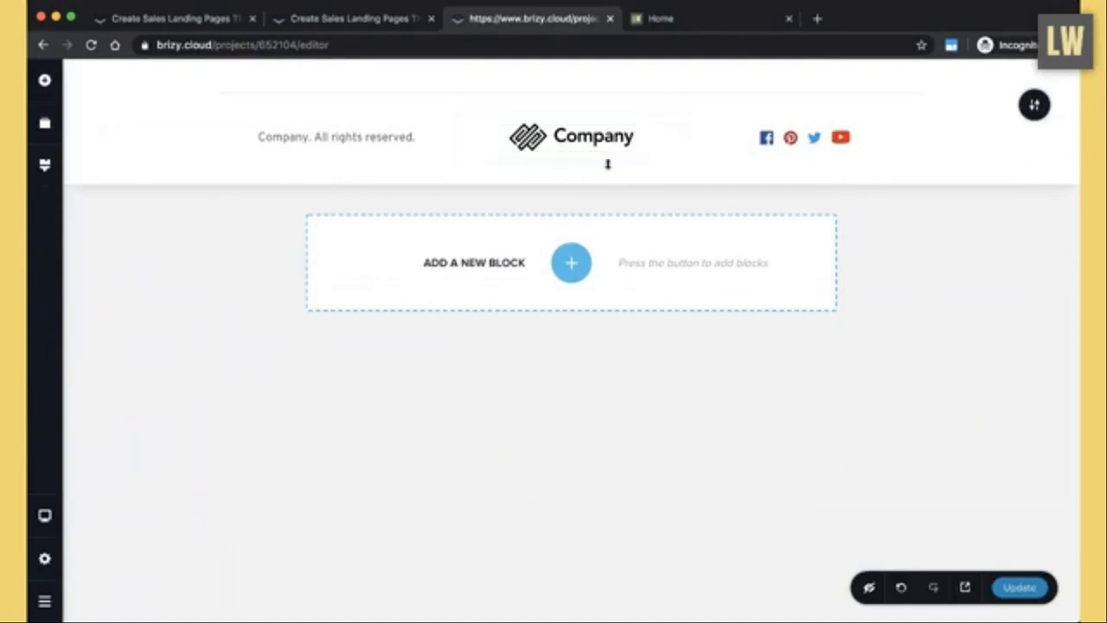
# - Remove the company logo image from the footer and delete the column that holds it
pyautogui.click(564, 147)
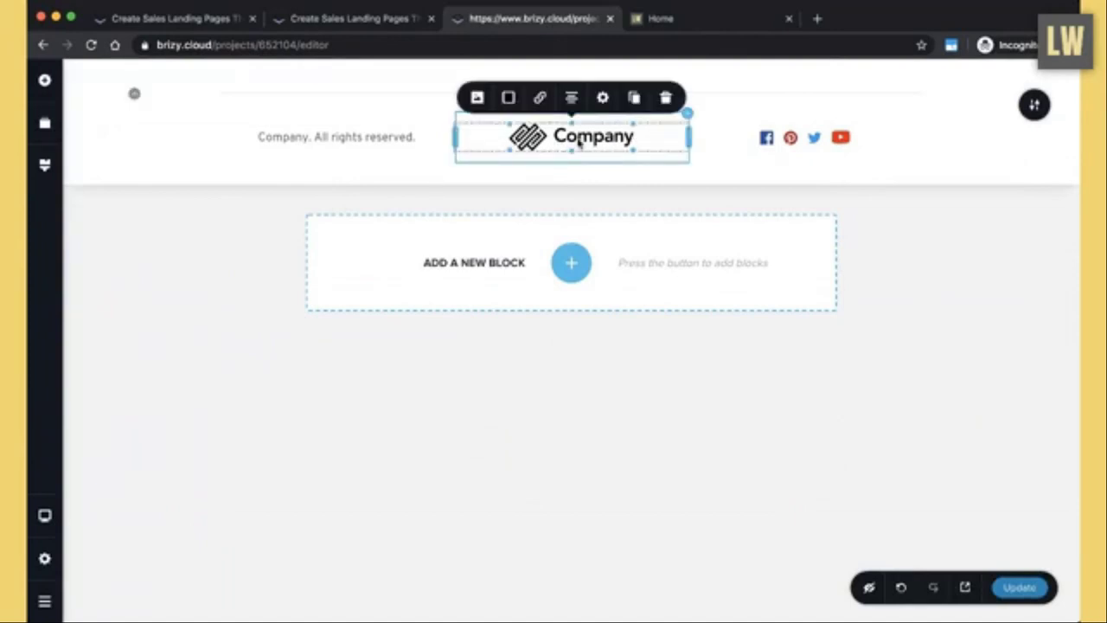
pyautogui.click(477, 99)
pyautogui.click(557, 163)
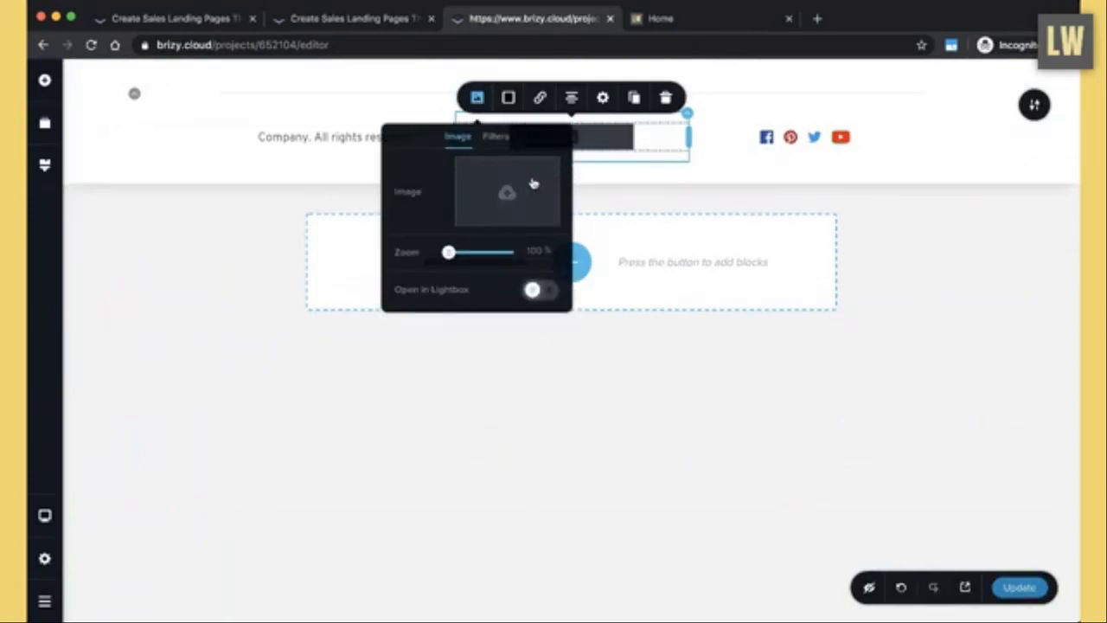
pyautogui.click(649, 208)
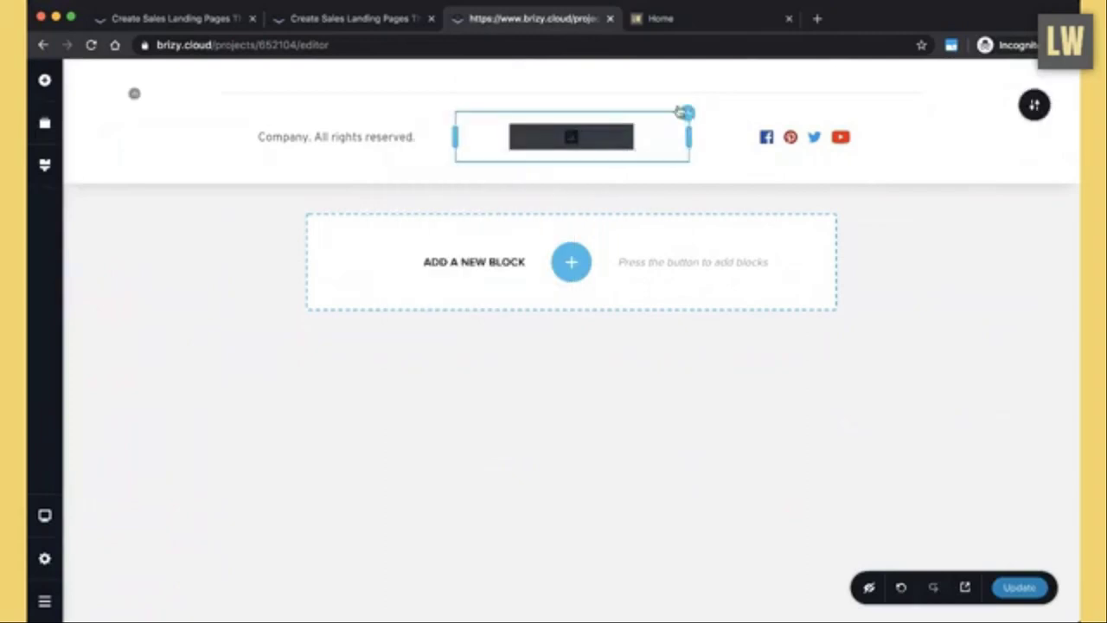
pyautogui.click(686, 115)
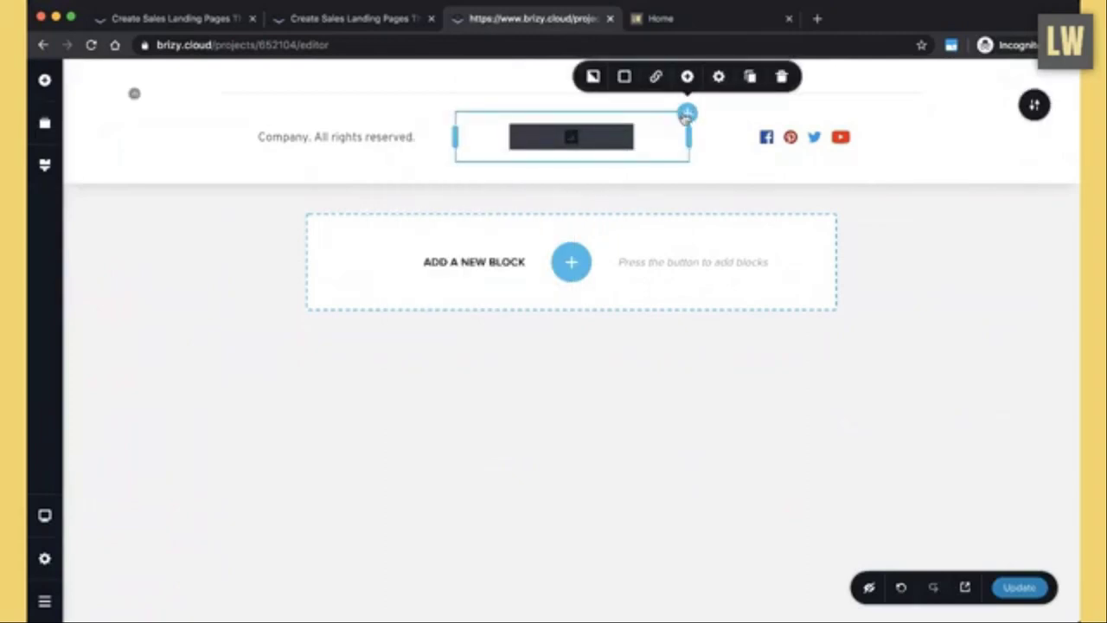
pyautogui.click(783, 78)
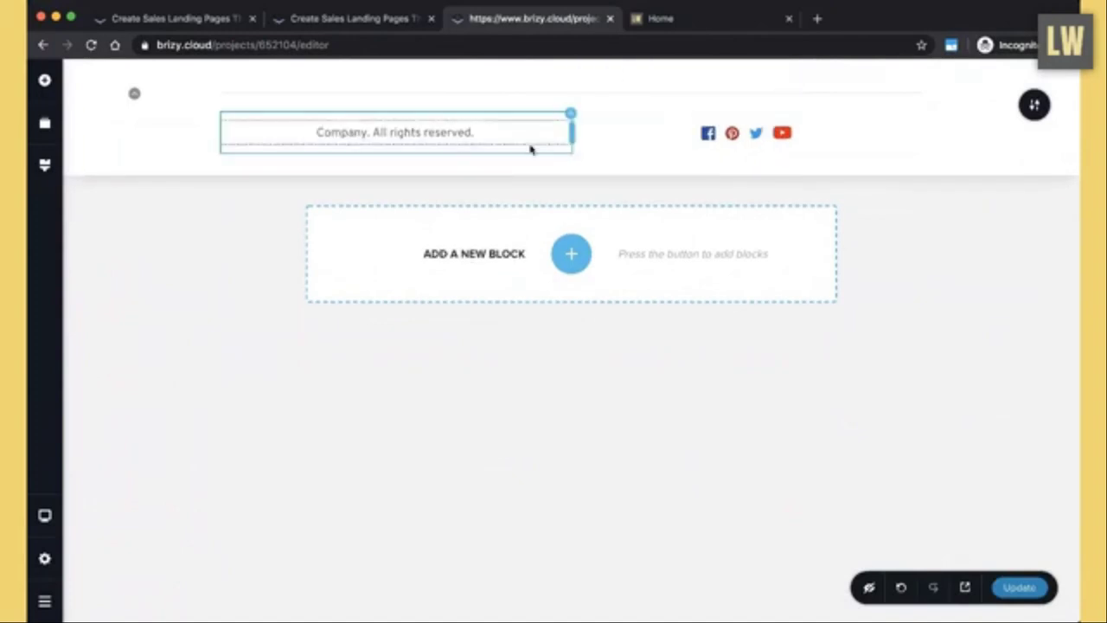
# - Replace the footer's rights text with the full copyright line from the demo site's footer, and widen its column towards the social icons
pyautogui.click(691, 29)
pyautogui.scroll(-2, 600, 439)
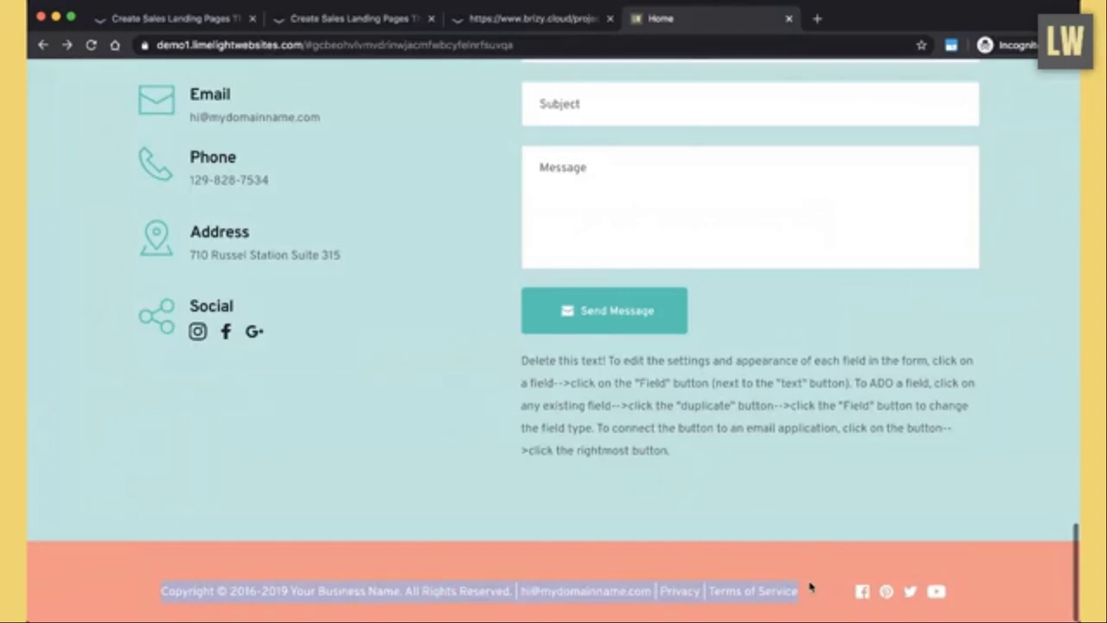
pyautogui.click(566, 31)
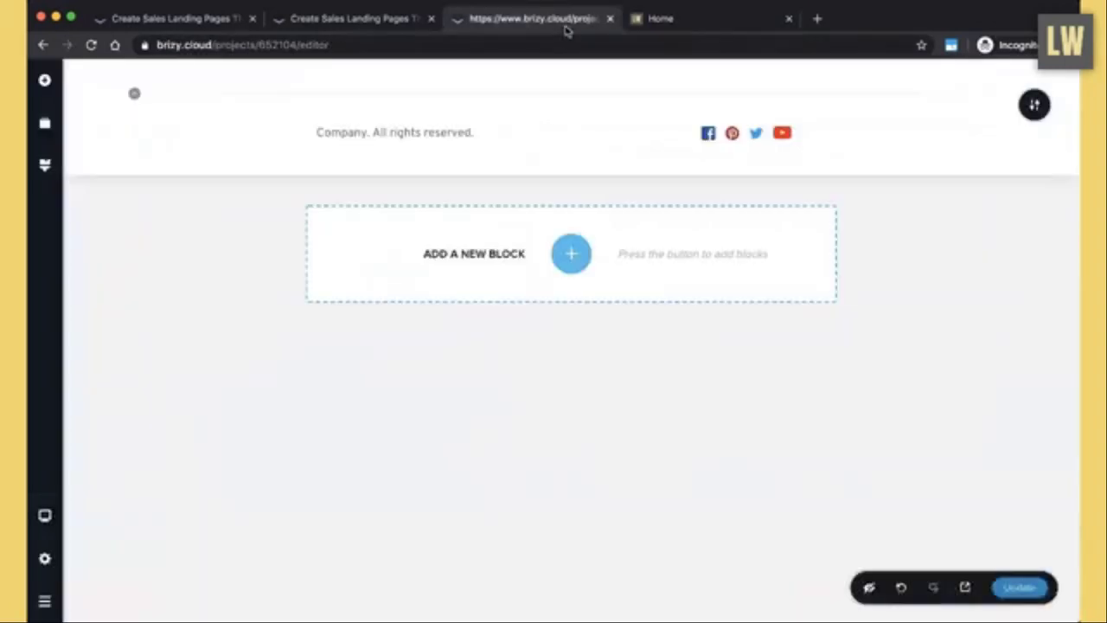
pyautogui.tripleClick(443, 132)
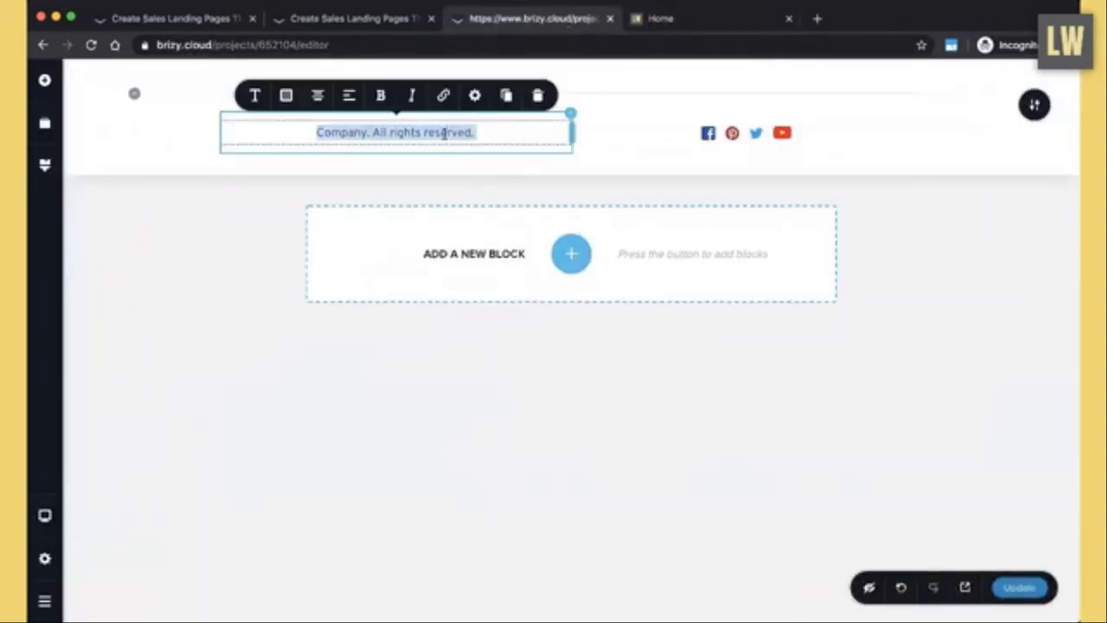
pyautogui.hotkey('ctrl', 'v')
pyautogui.moveTo(572, 141); pyautogui.dragTo(756, 141)
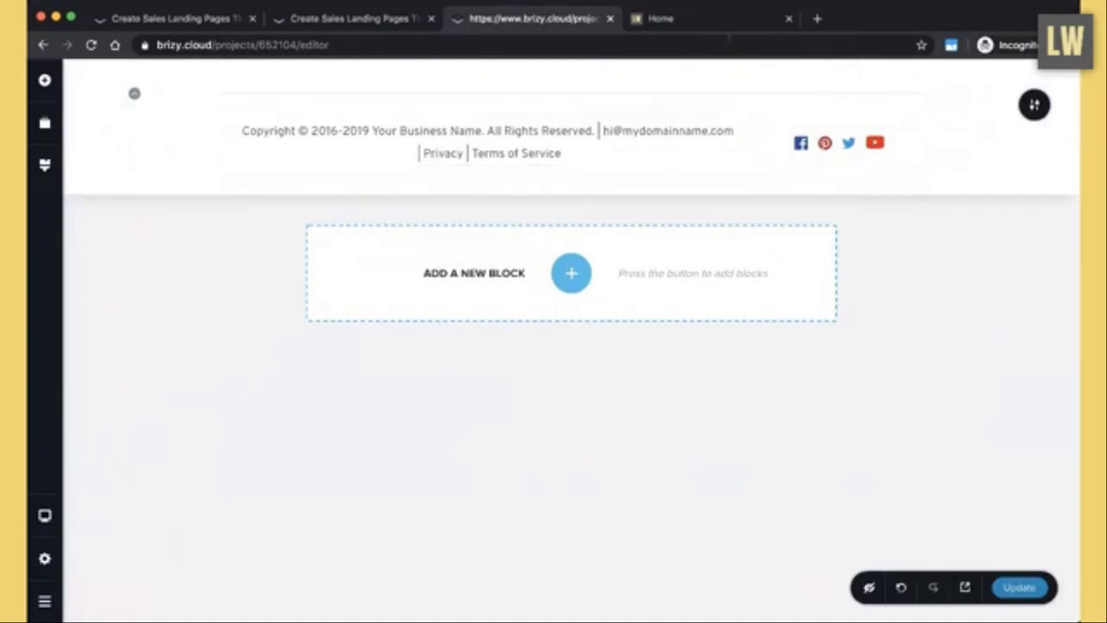
# - Select the demo site's base address without its anchor in the other browser tab, and return to the page editor
pyautogui.click(744, 17)
pyautogui.click(590, 45)
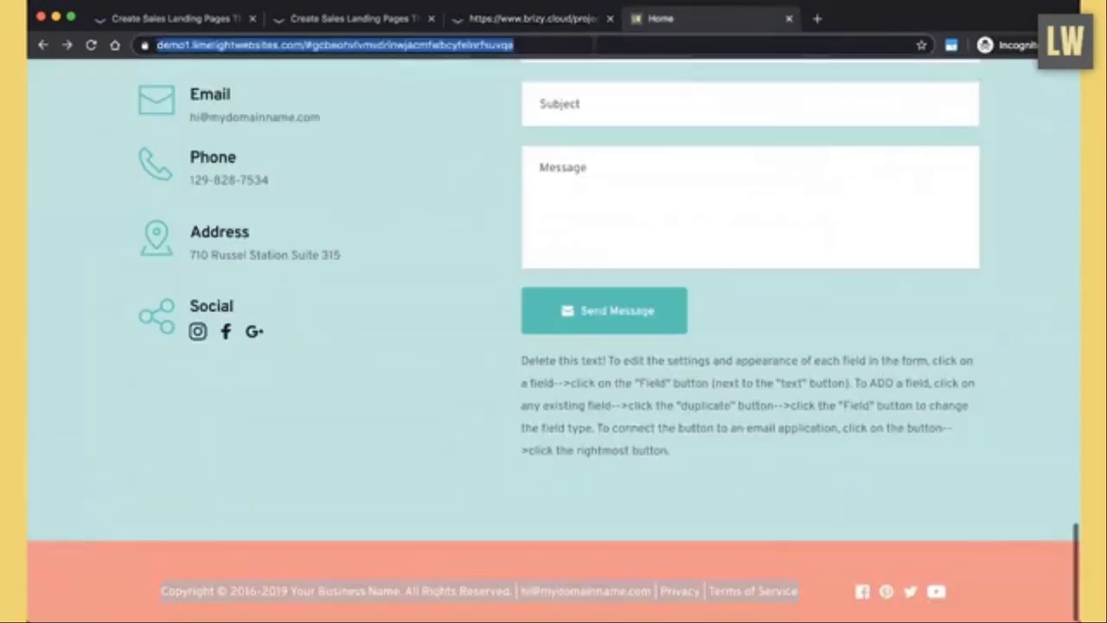
pyautogui.click(270, 45)
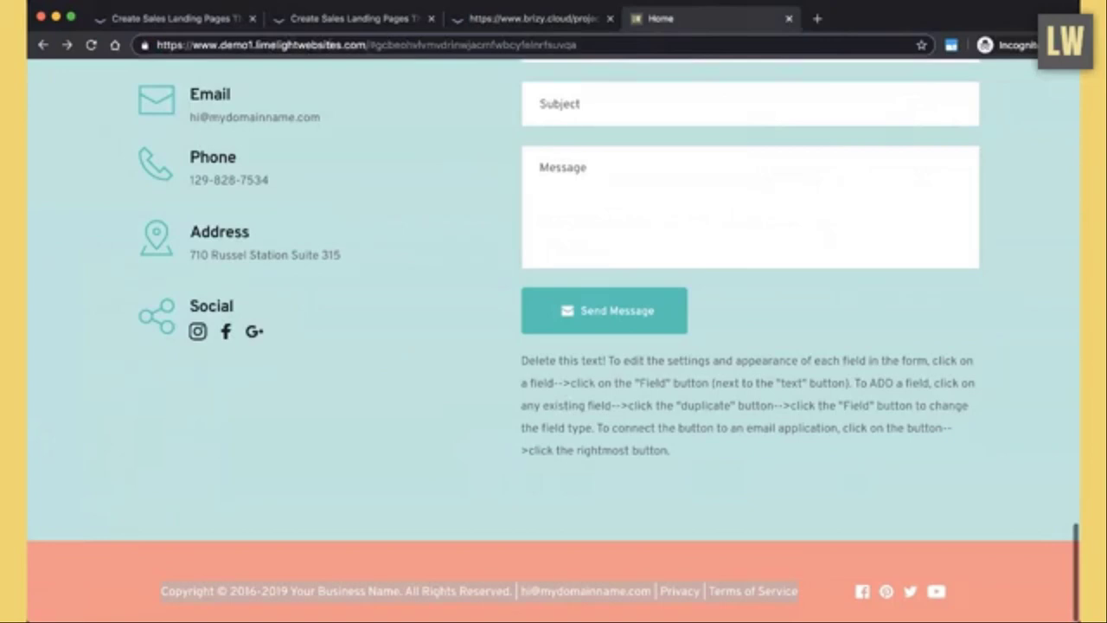
pyautogui.moveTo(367, 45); pyautogui.dragTo(157, 45)
pyautogui.press('super+Tab')
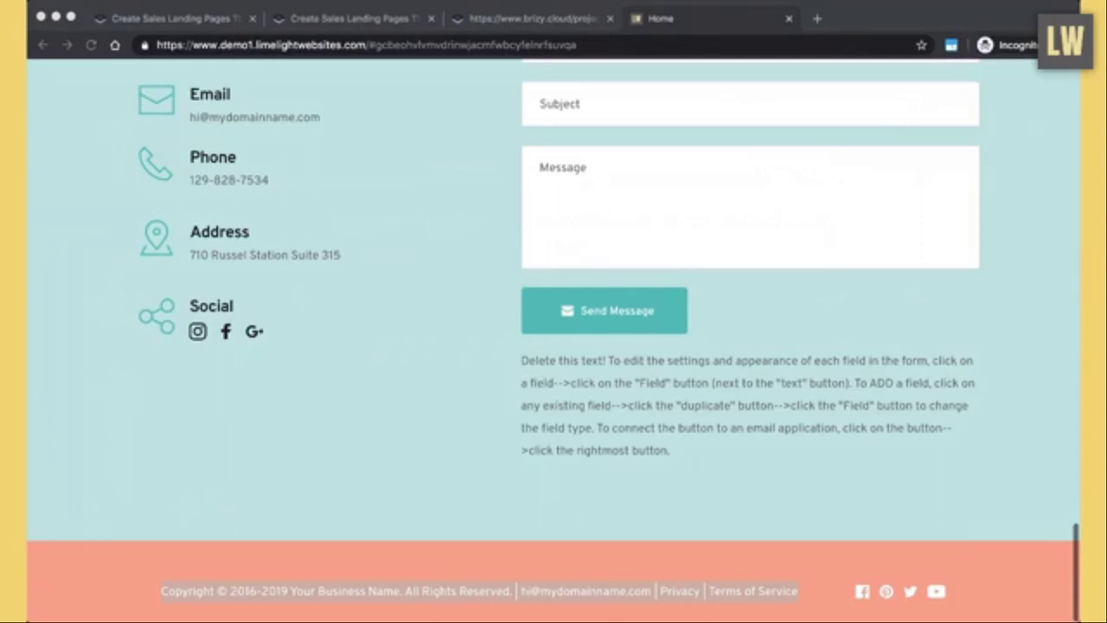
pyautogui.press('super+Tab')
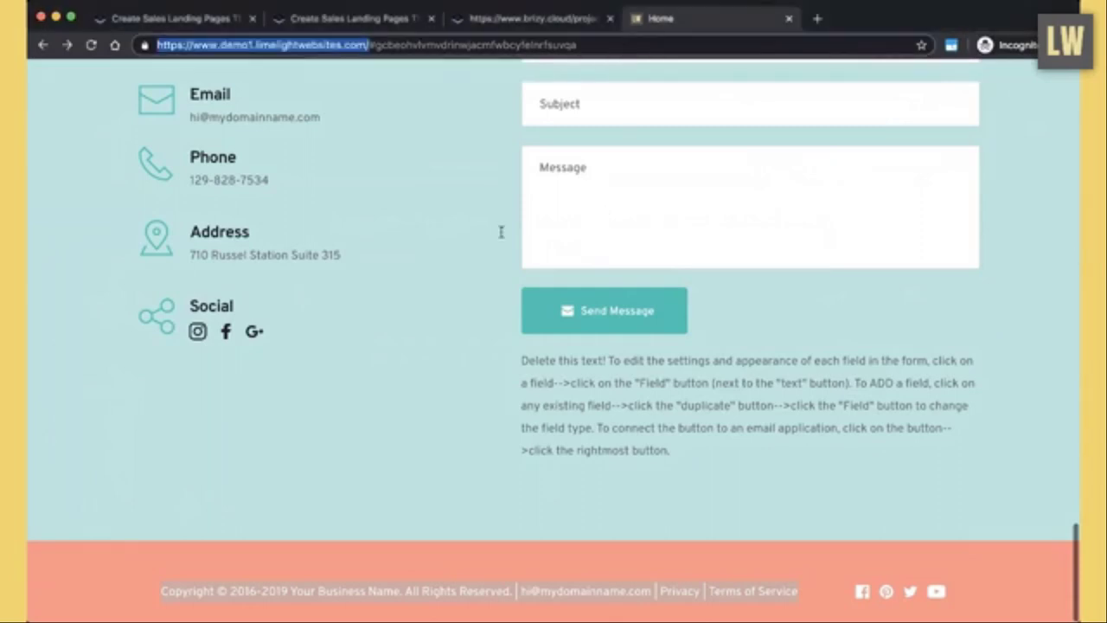
pyautogui.click(370, 176)
pyautogui.click(487, 28)
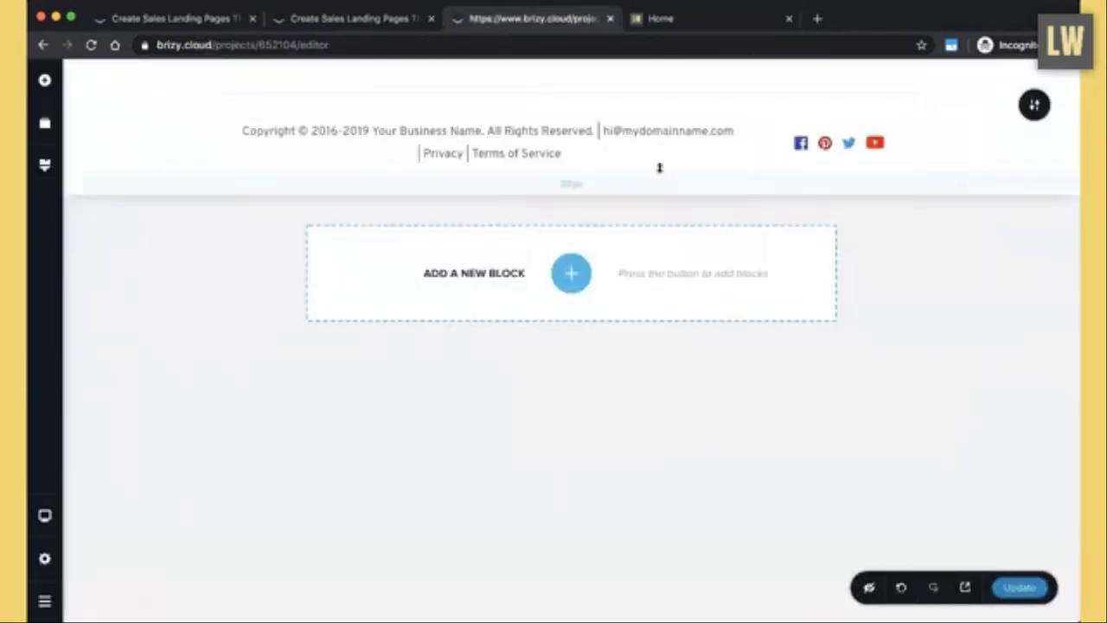
# - Try to fit the copyright line on one row with a wider column and smaller font, and undo these changes
pyautogui.moveTo(753, 142); pyautogui.dragTo(780, 141)
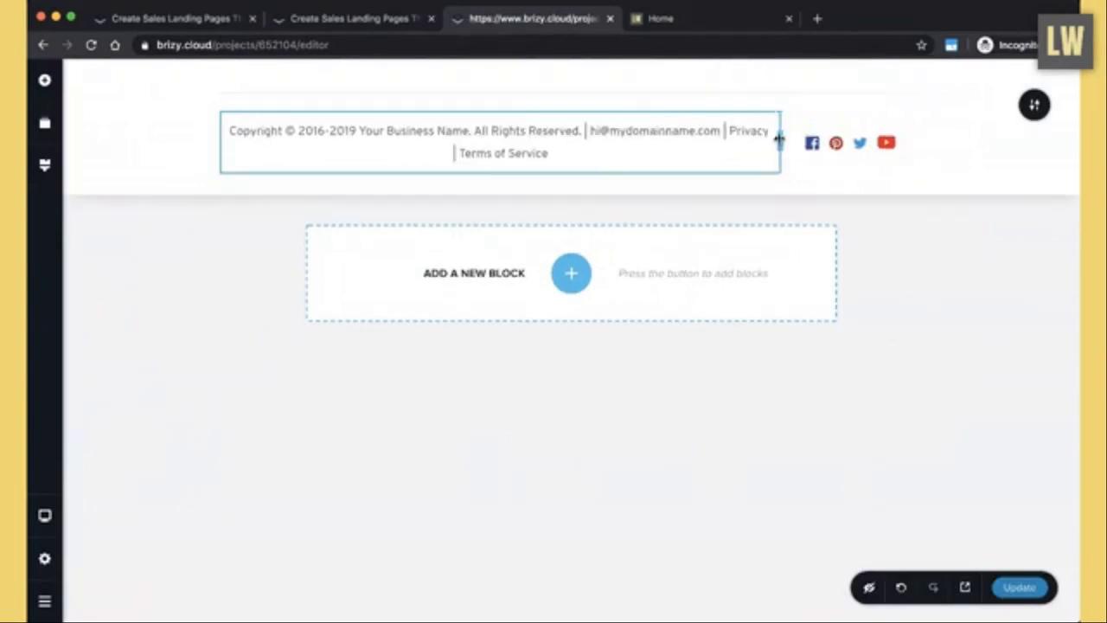
pyautogui.click(697, 24)
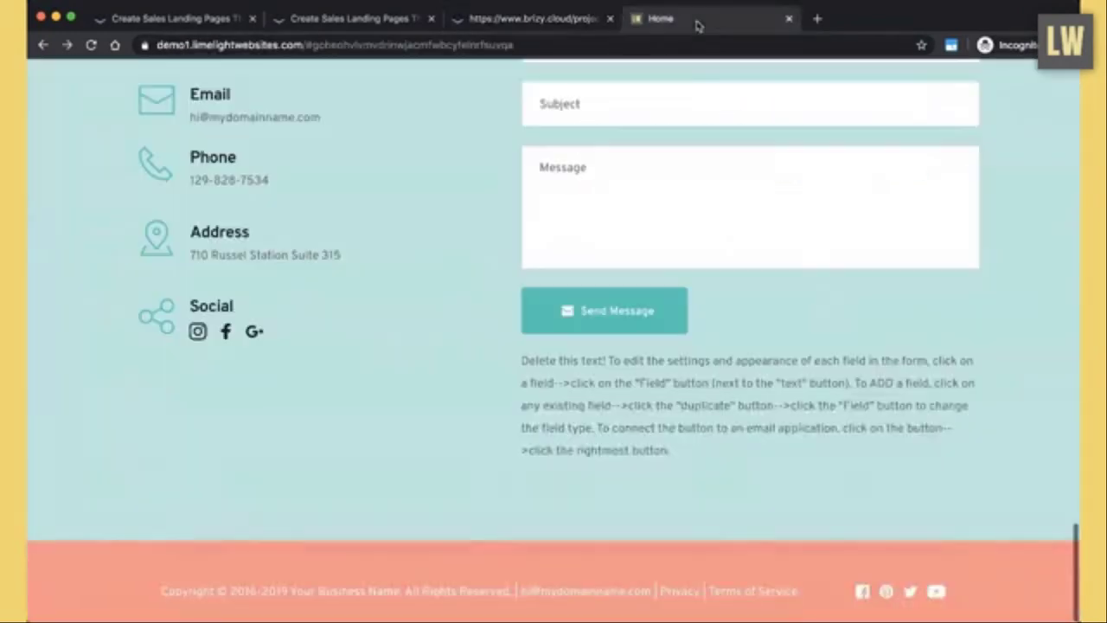
pyautogui.click(529, 20)
pyautogui.click(455, 131)
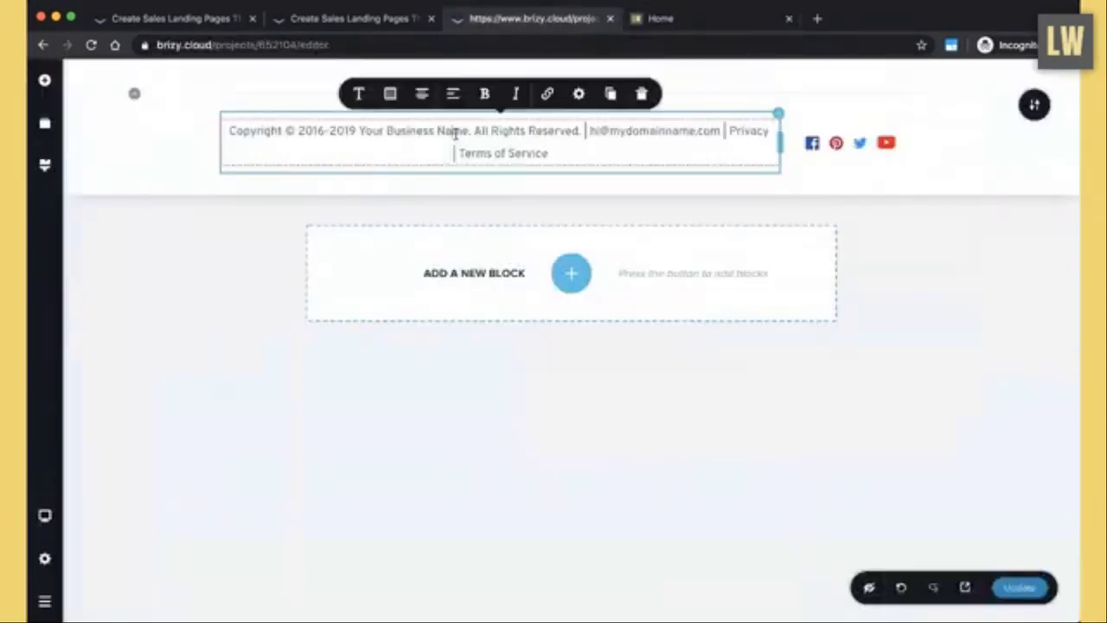
pyautogui.tripleClick(353, 136)
pyautogui.click(358, 95)
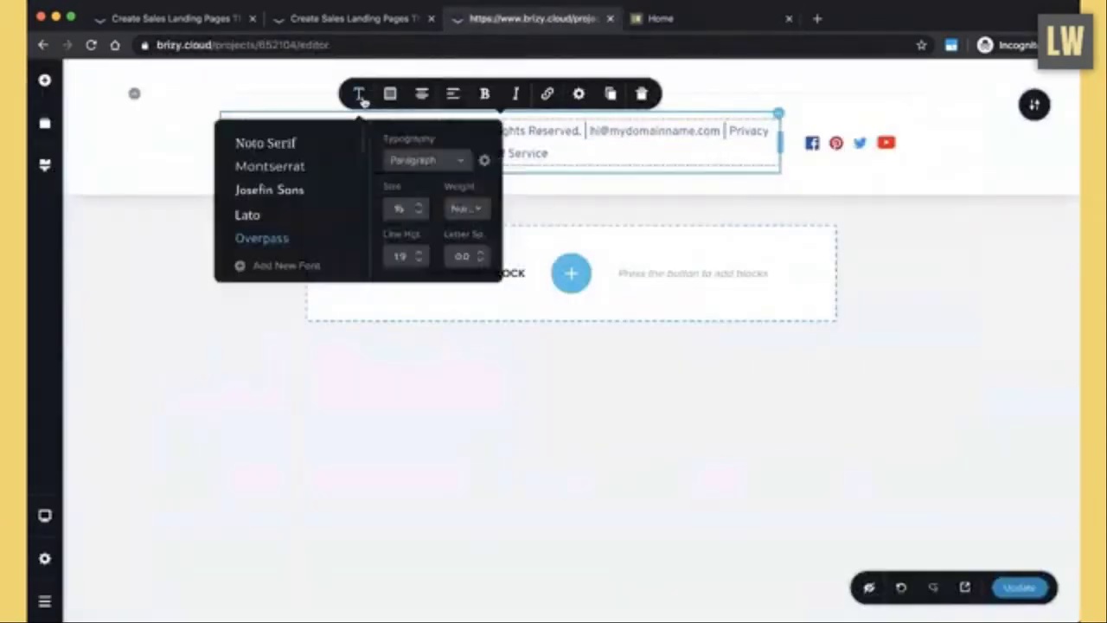
pyautogui.click(419, 214)
pyautogui.click(667, 201)
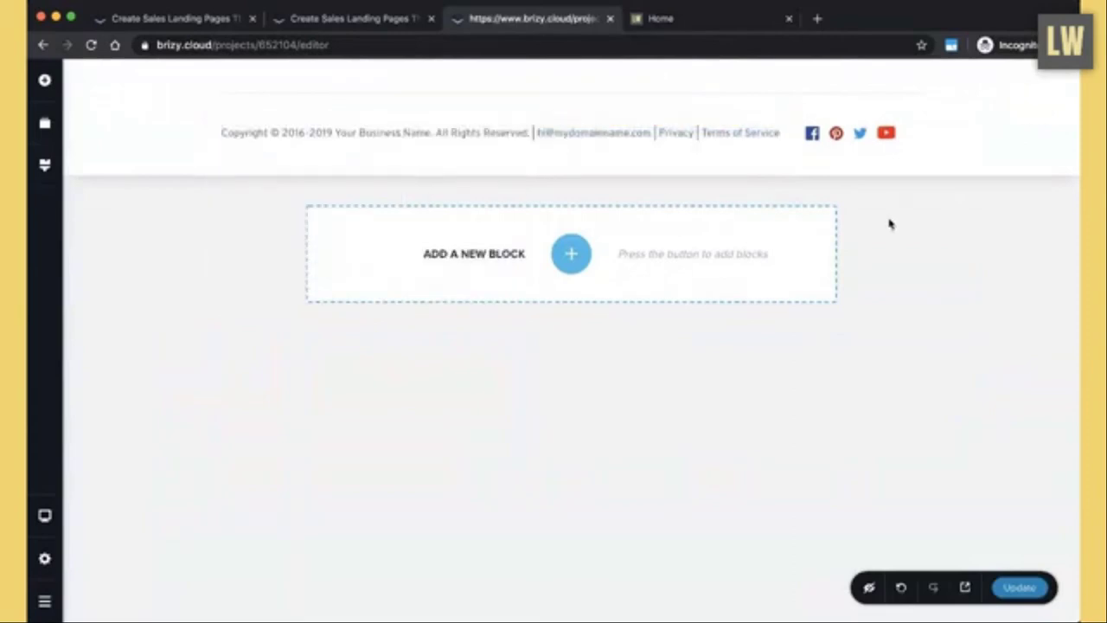
pyautogui.click(543, 138)
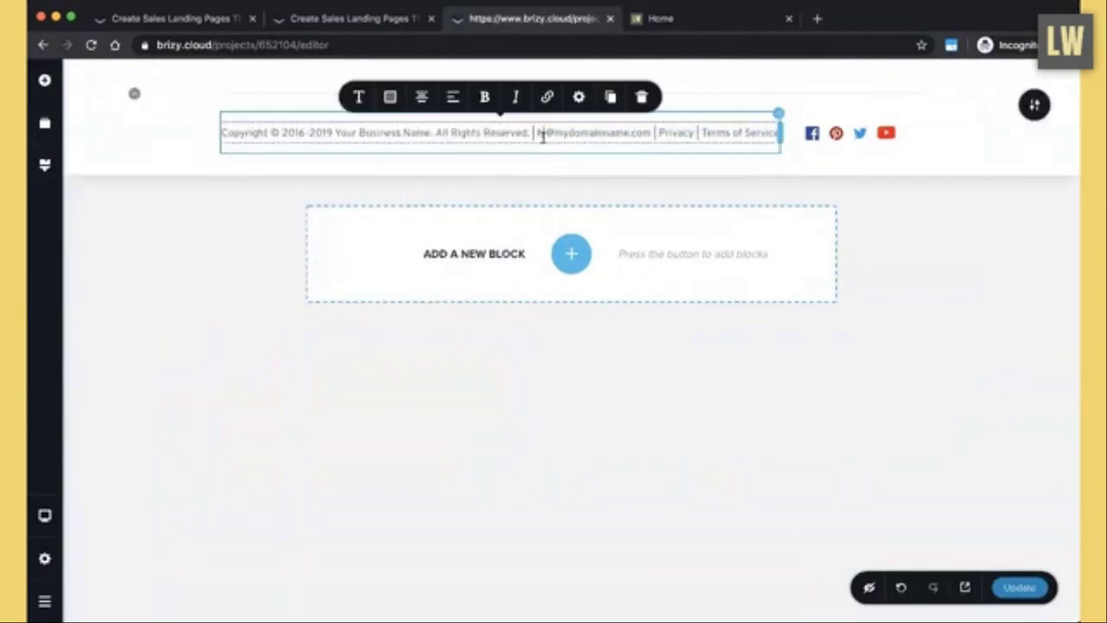
pyautogui.click(826, 209)
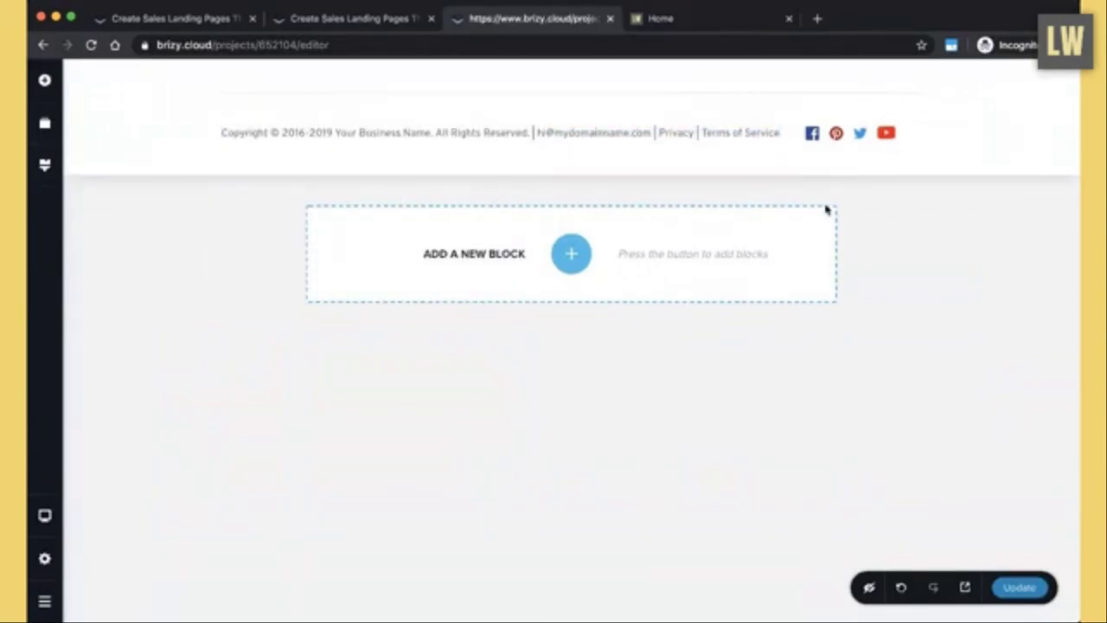
pyautogui.hotkey('ctrl', 'z')
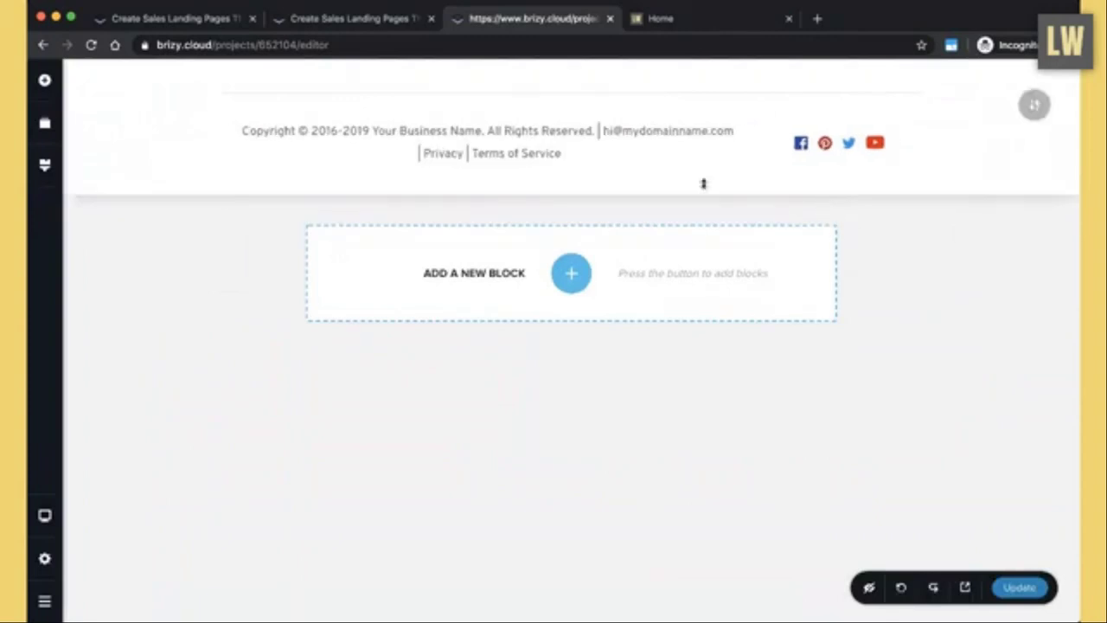
# - Copy the copyright line from the demo site's footer again, clear the footer text and paste the line in its place
pyautogui.click(685, 21)
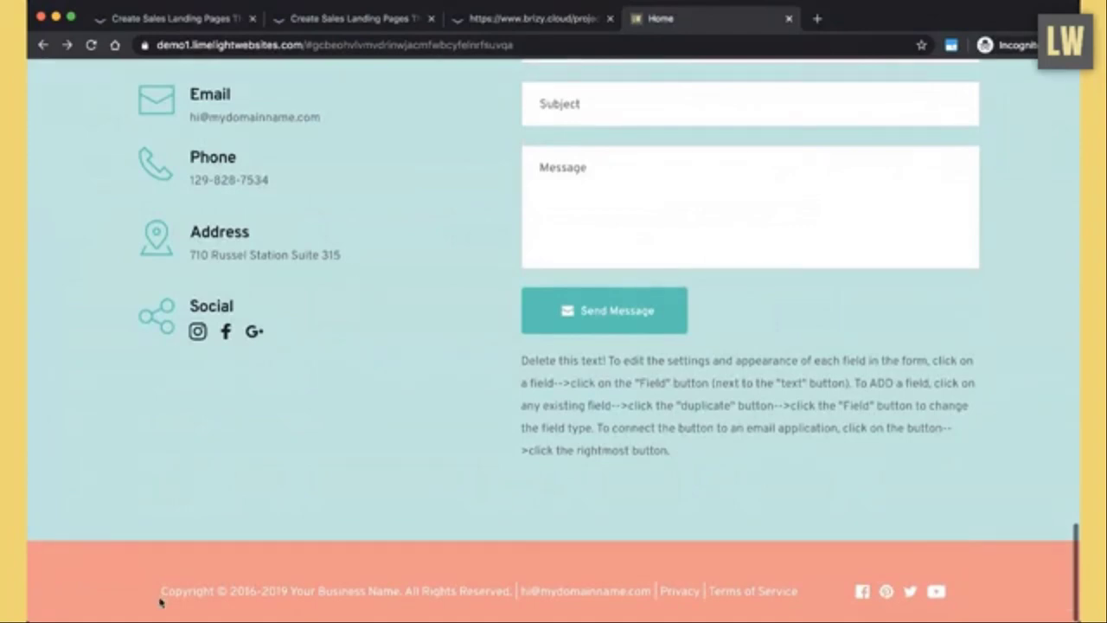
pyautogui.moveTo(499, 593); pyautogui.dragTo(803, 592)
pyautogui.click(515, 19)
pyautogui.click(501, 121)
pyautogui.press('super+a')
pyautogui.press('super+c')
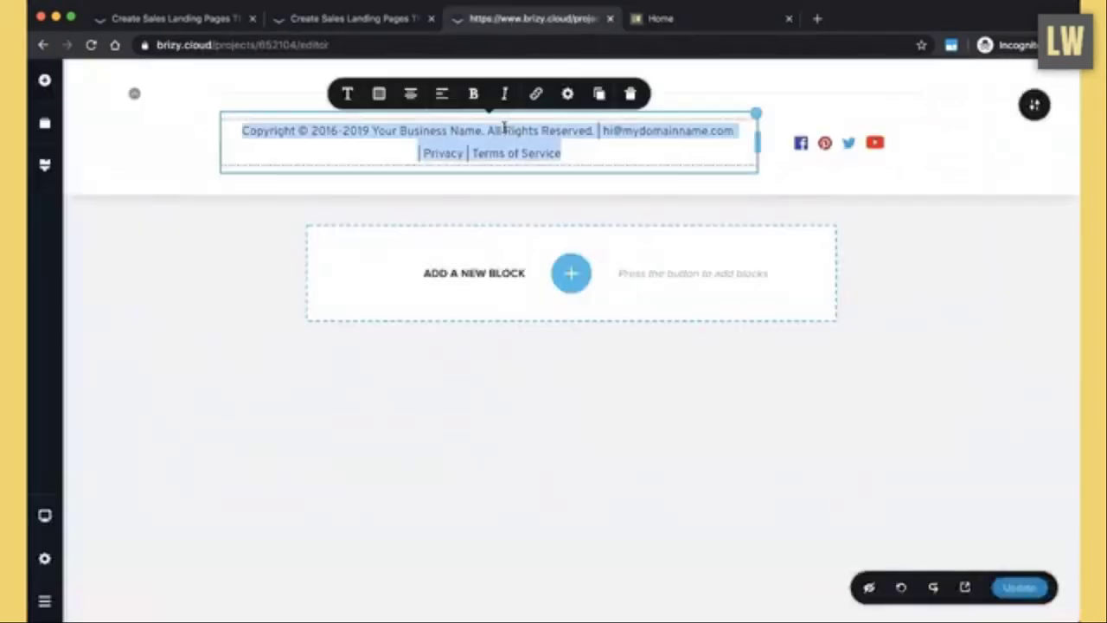
pyautogui.press('BackSpace')
pyautogui.rightClick(523, 136)
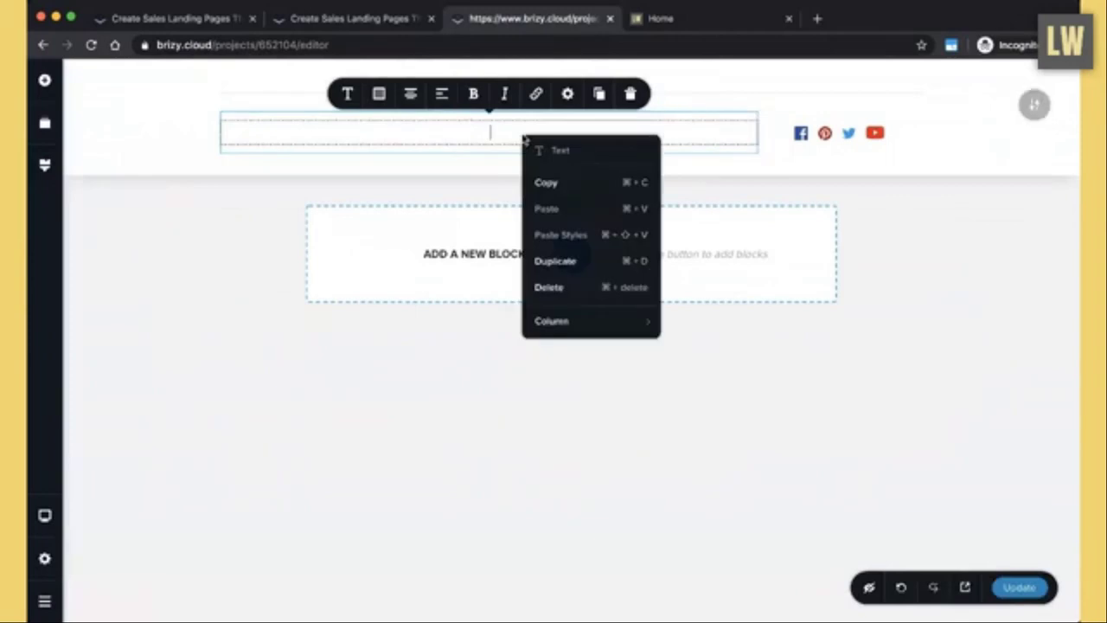
pyautogui.click(442, 135)
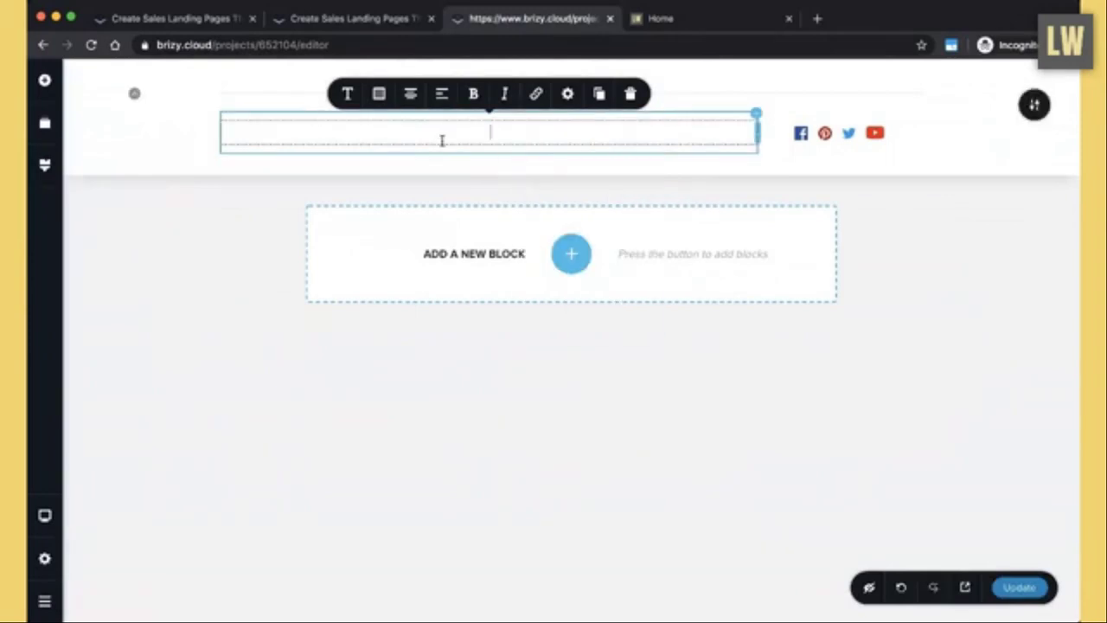
pyautogui.press('super+v')
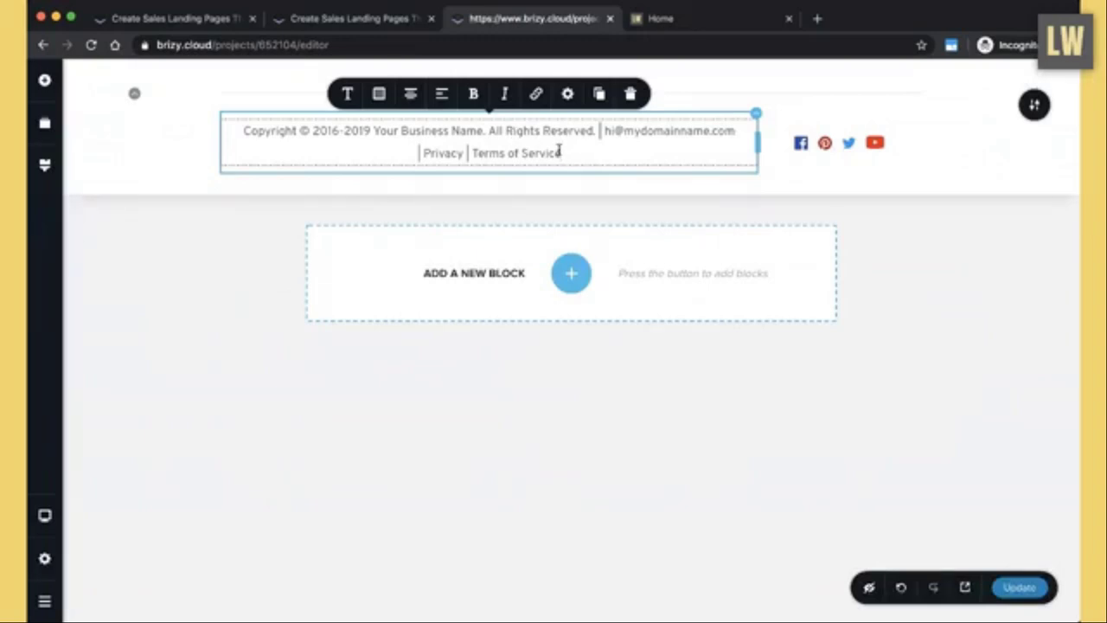
# - Set the font size of the whole footer copyright line to 13
pyautogui.moveTo(560, 152); pyautogui.dragTo(228, 130)
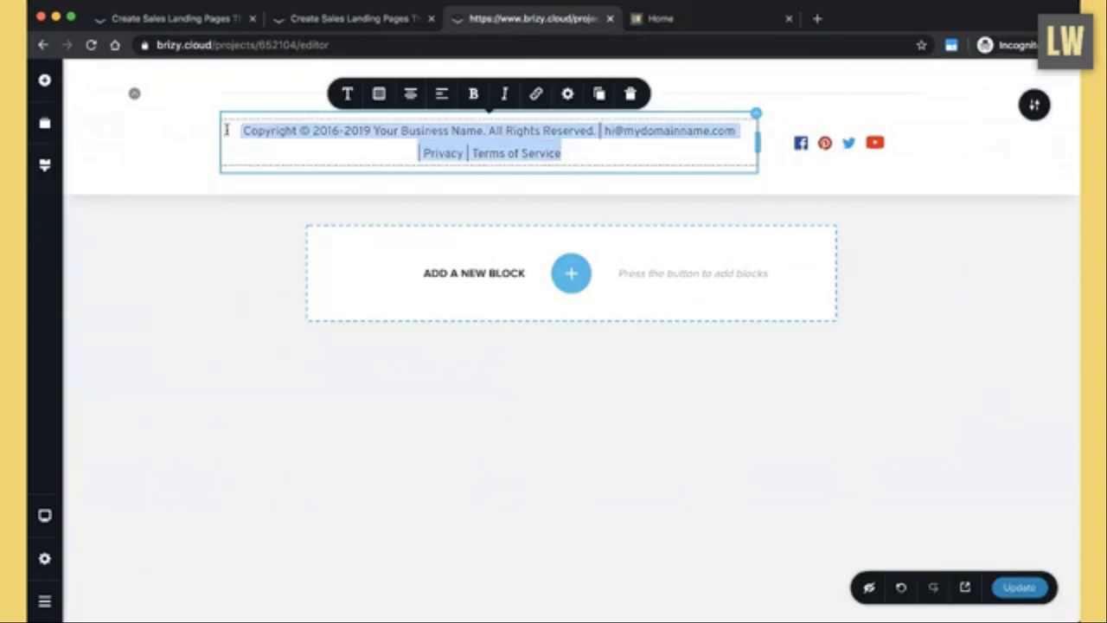
pyautogui.click(346, 94)
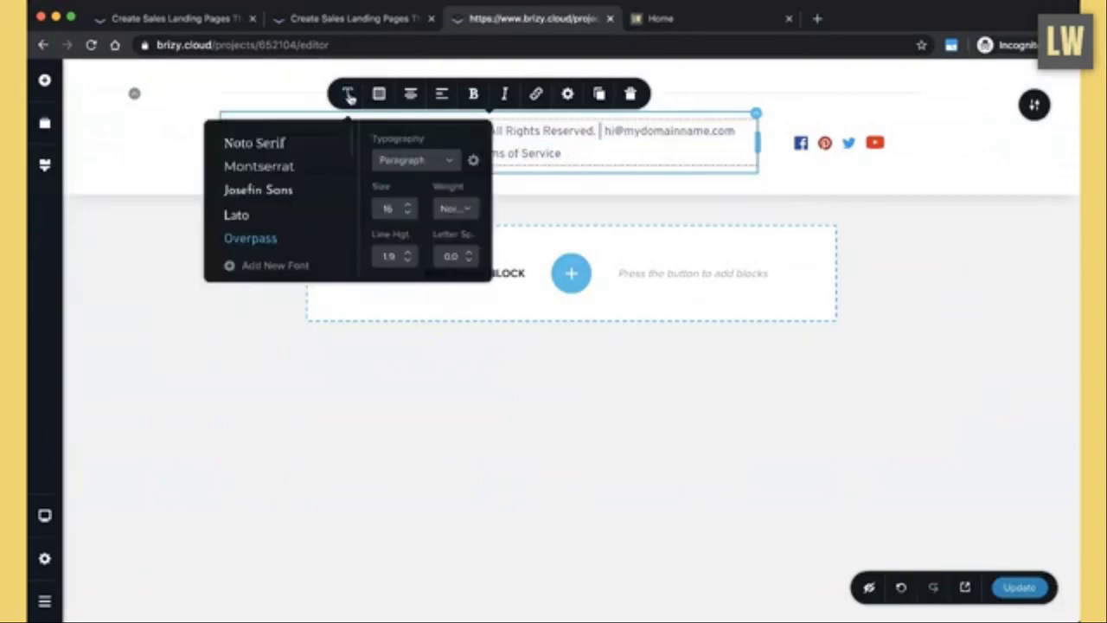
pyautogui.click(406, 214)
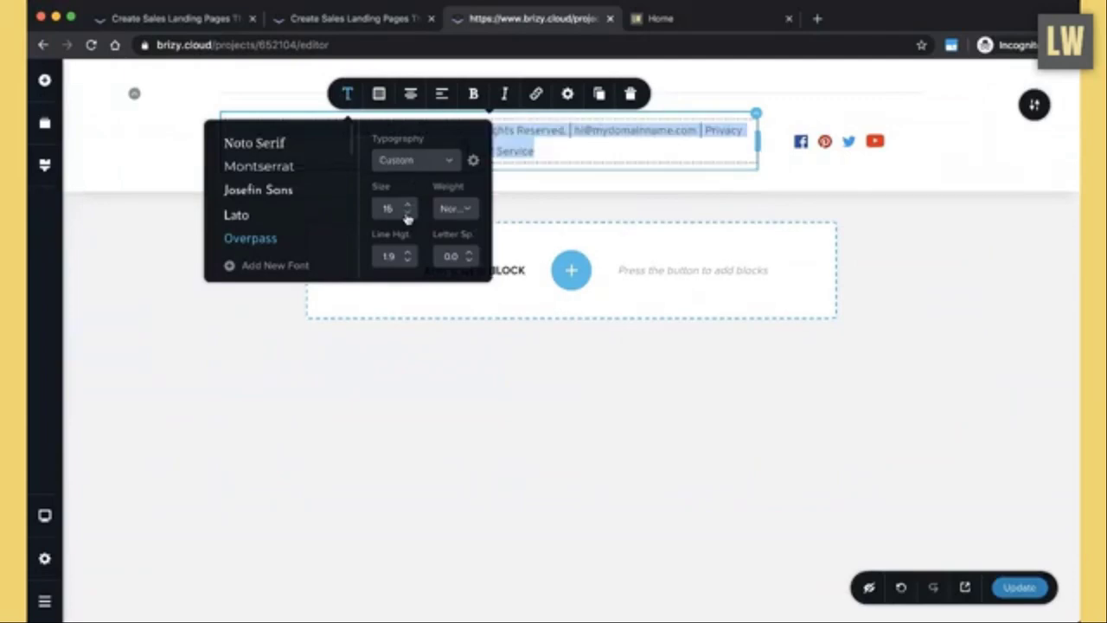
pyautogui.click(406, 214)
pyautogui.click(407, 213)
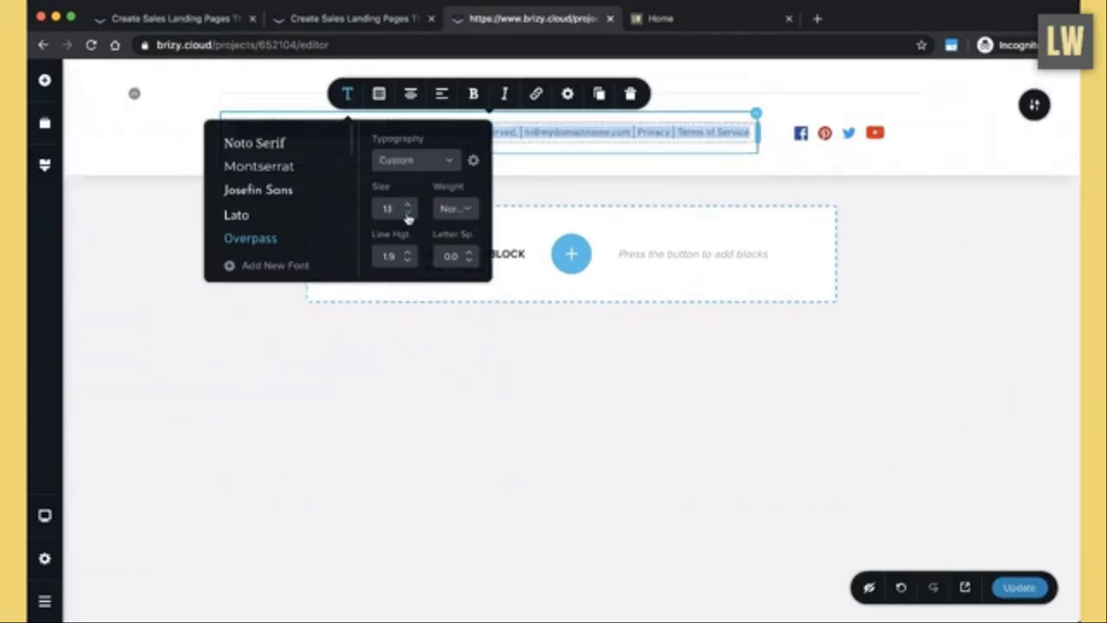
pyautogui.click(616, 189)
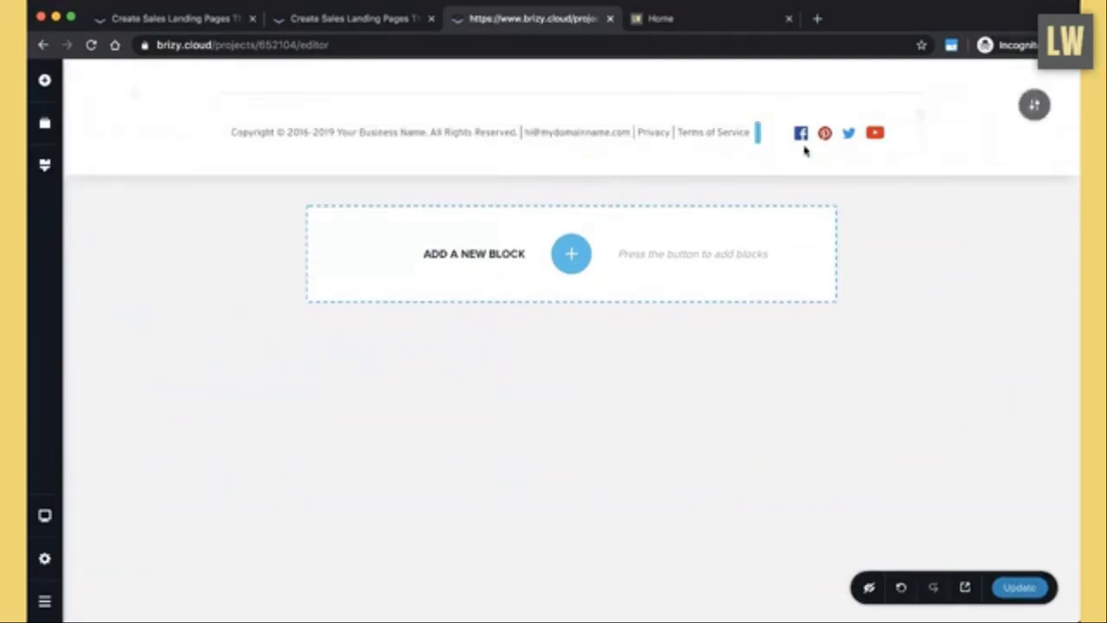
# - Compare the footer with the demo site's footer and inspect the pale pink swatch in the global color palette
pyautogui.click(682, 26)
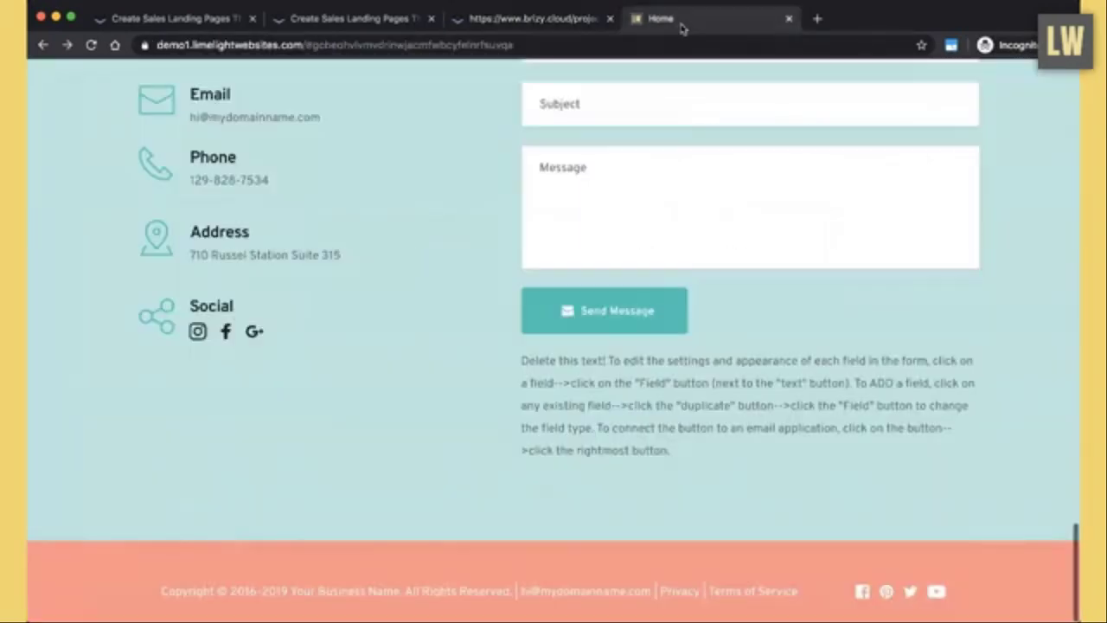
pyautogui.click(545, 26)
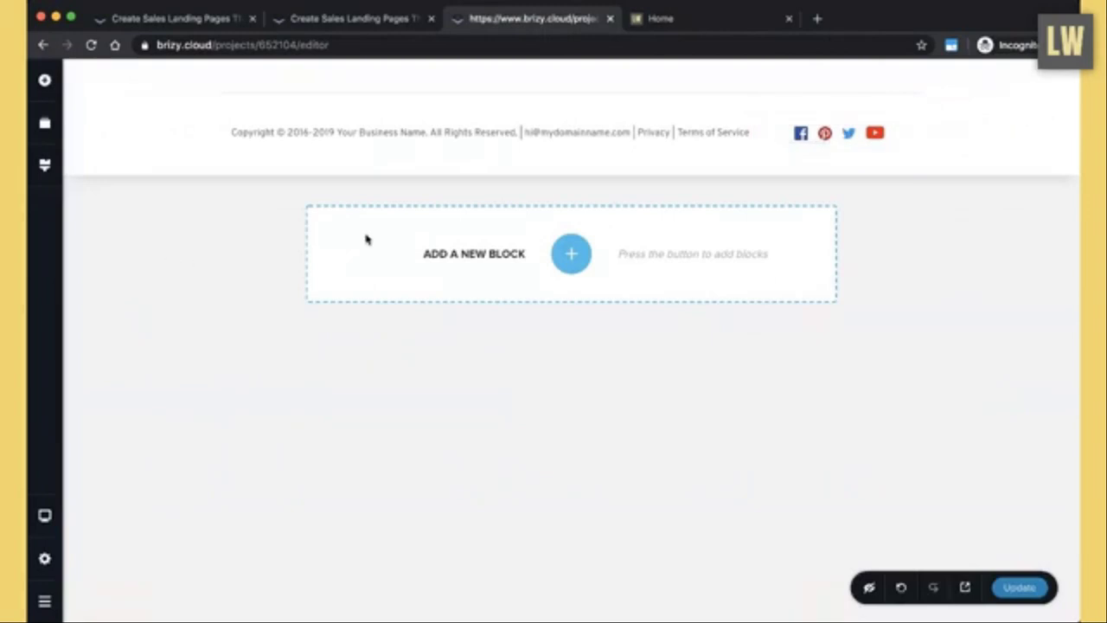
pyautogui.click(45, 166)
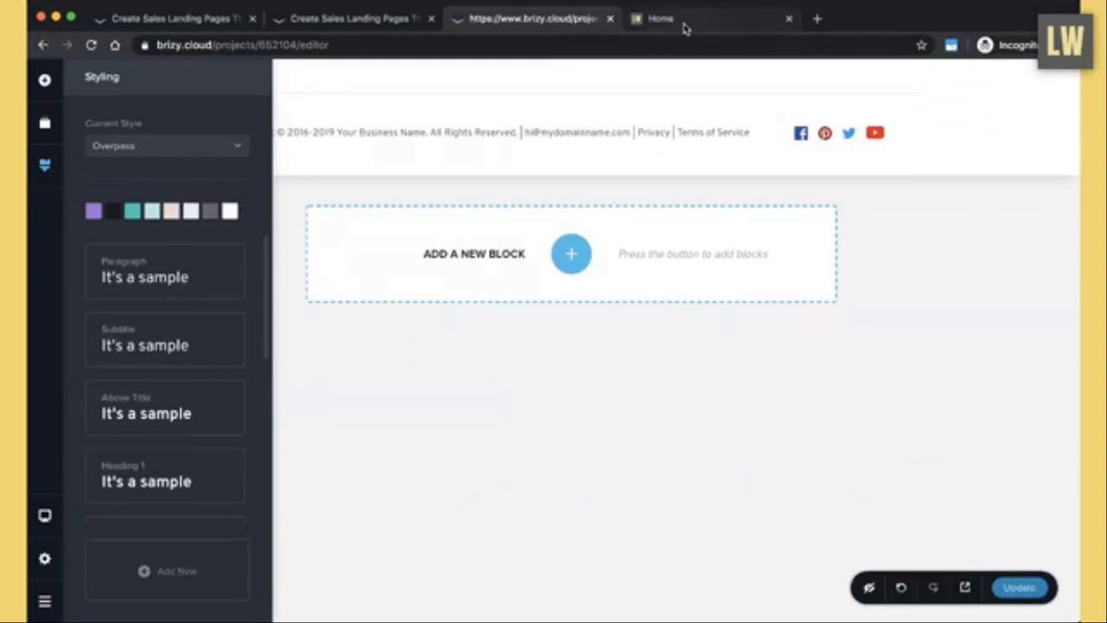
pyautogui.click(171, 212)
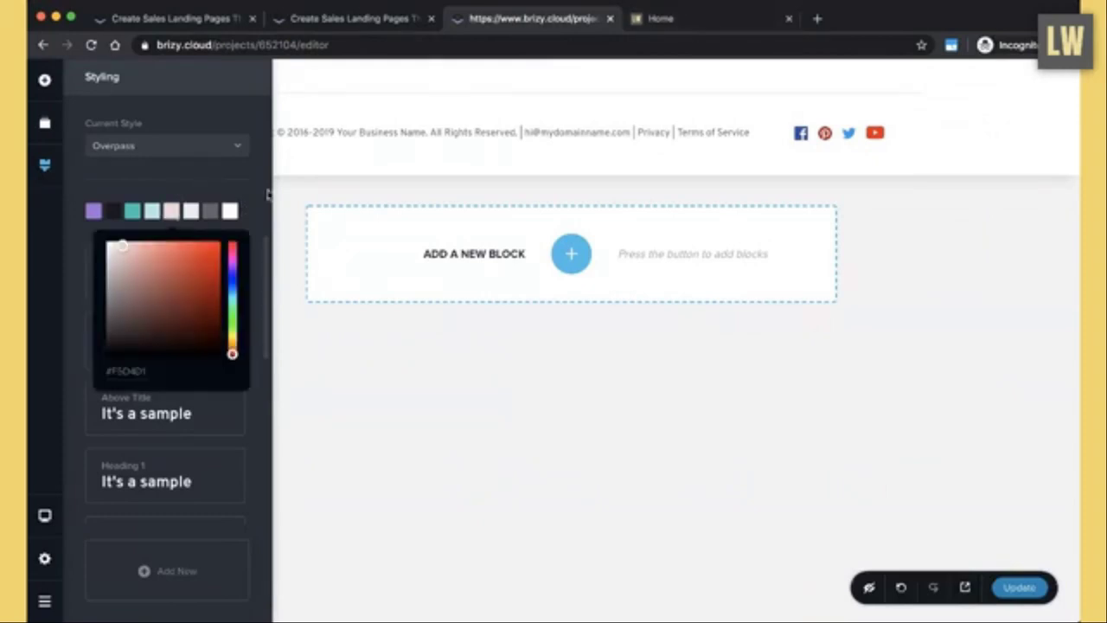
pyautogui.click(318, 183)
pyautogui.click(45, 163)
pyautogui.click(1075, 237)
# - Try the Magazine, Graceful and Ashen global styles and settle on Droid as the current style
pyautogui.click(45, 163)
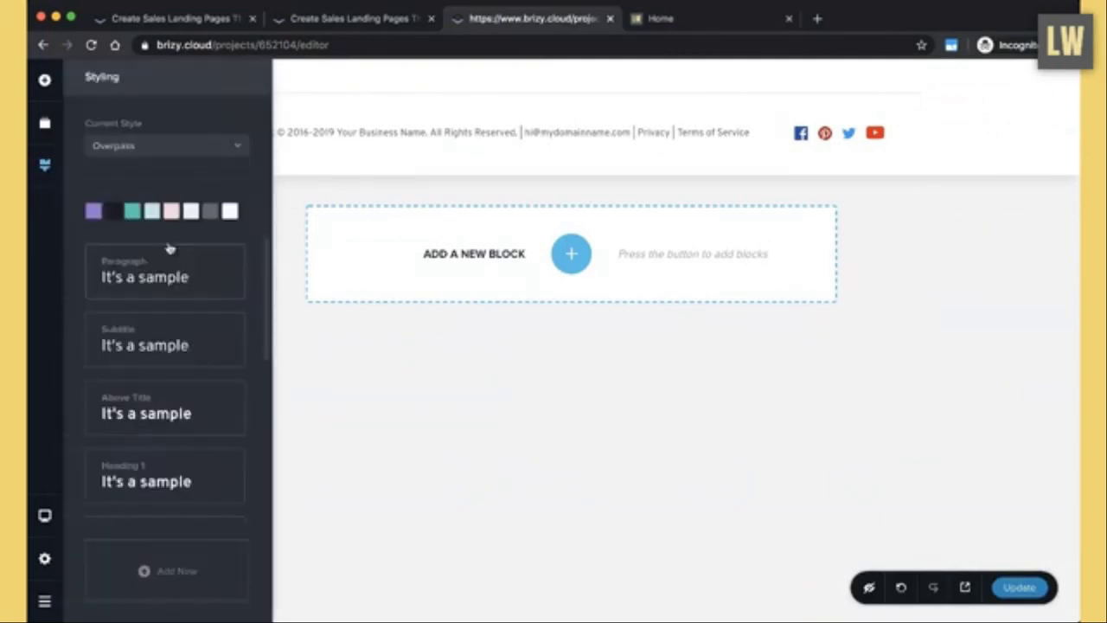
pyautogui.click(227, 153)
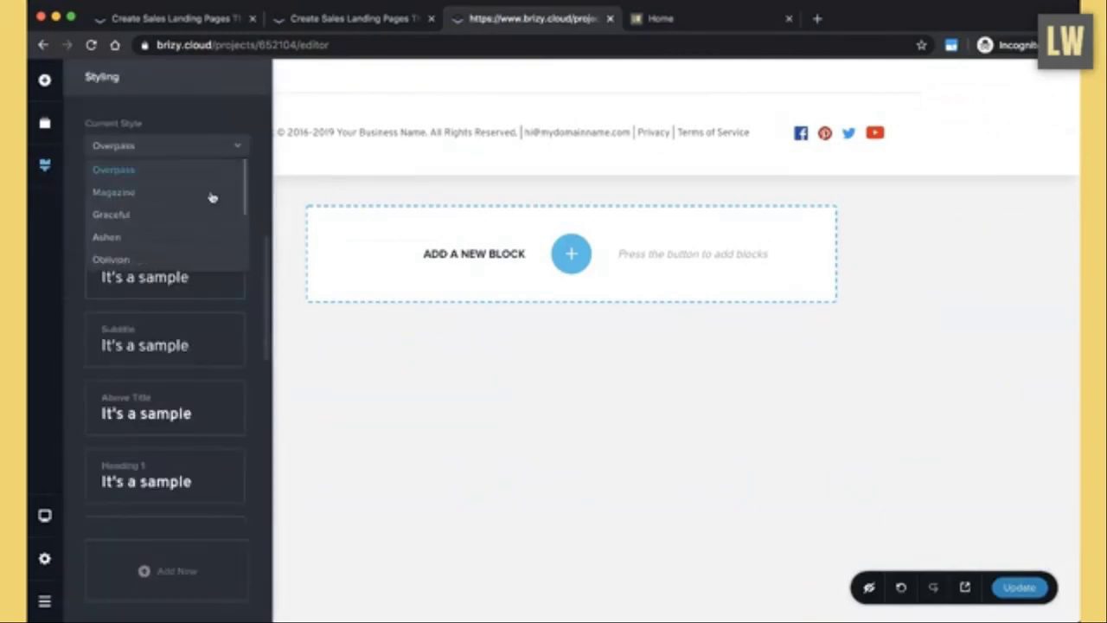
pyautogui.click(216, 192)
pyautogui.click(219, 159)
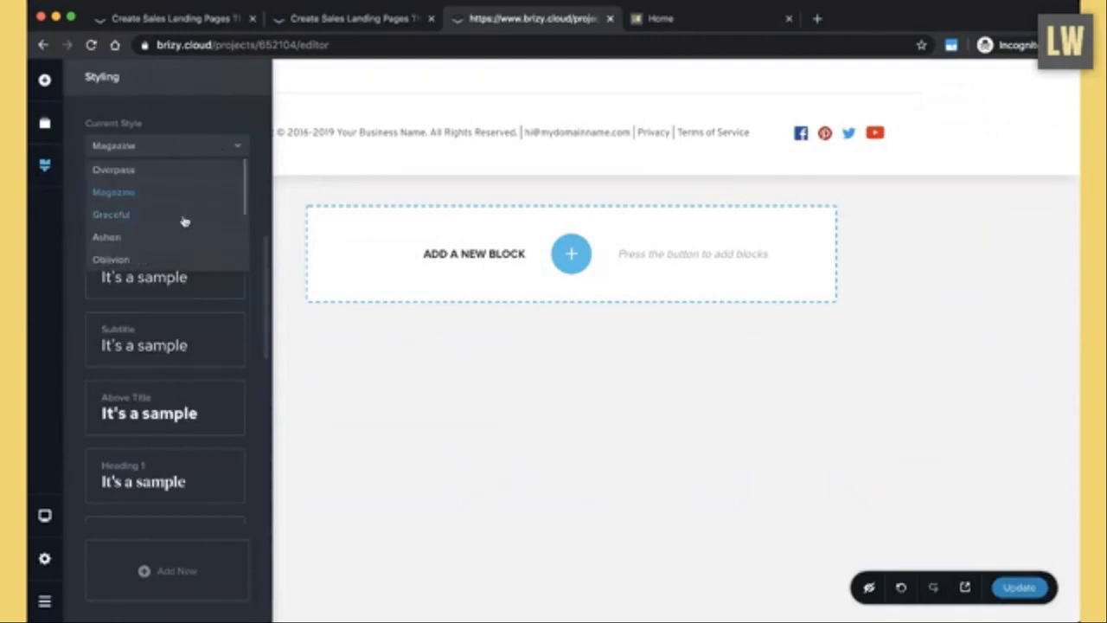
pyautogui.click(185, 215)
pyautogui.click(235, 151)
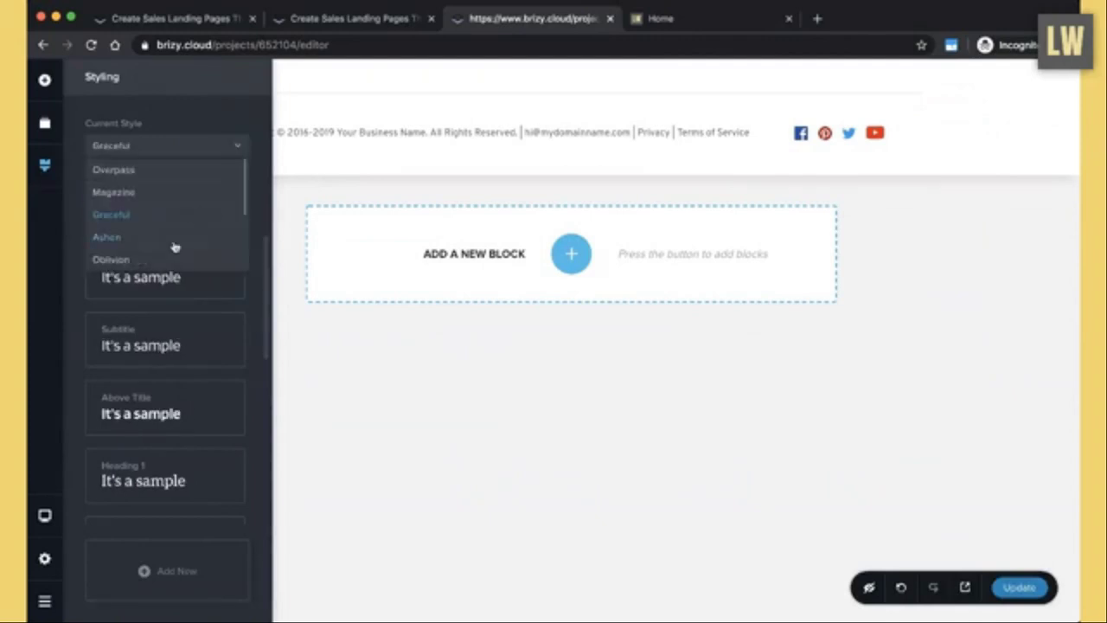
pyautogui.click(175, 247)
pyautogui.click(231, 155)
pyautogui.scroll(-2, 185, 239)
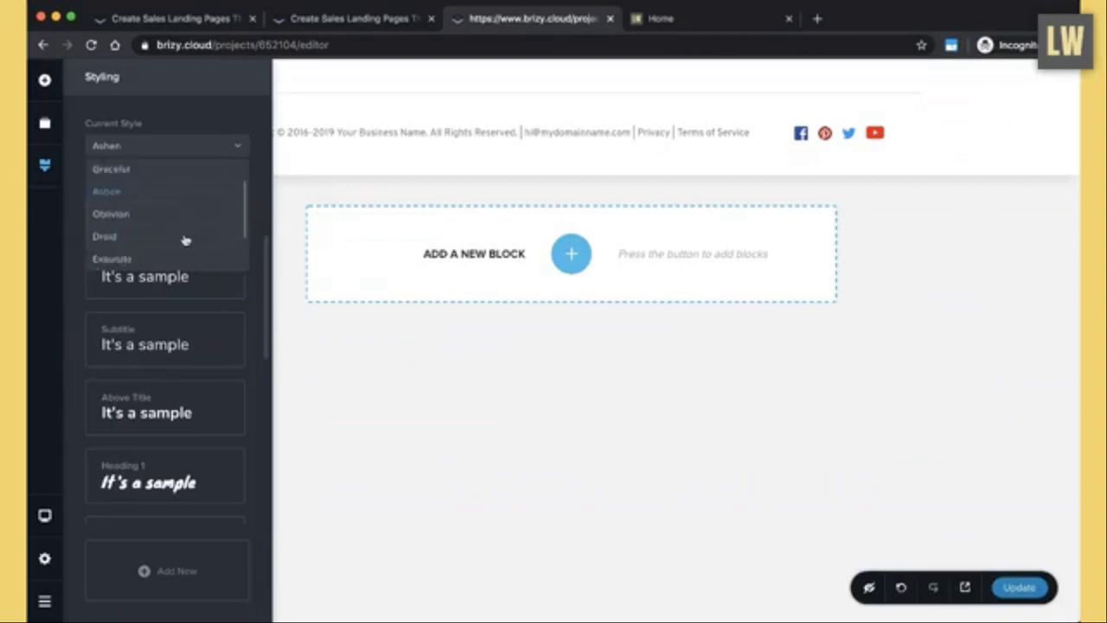
pyautogui.click(185, 237)
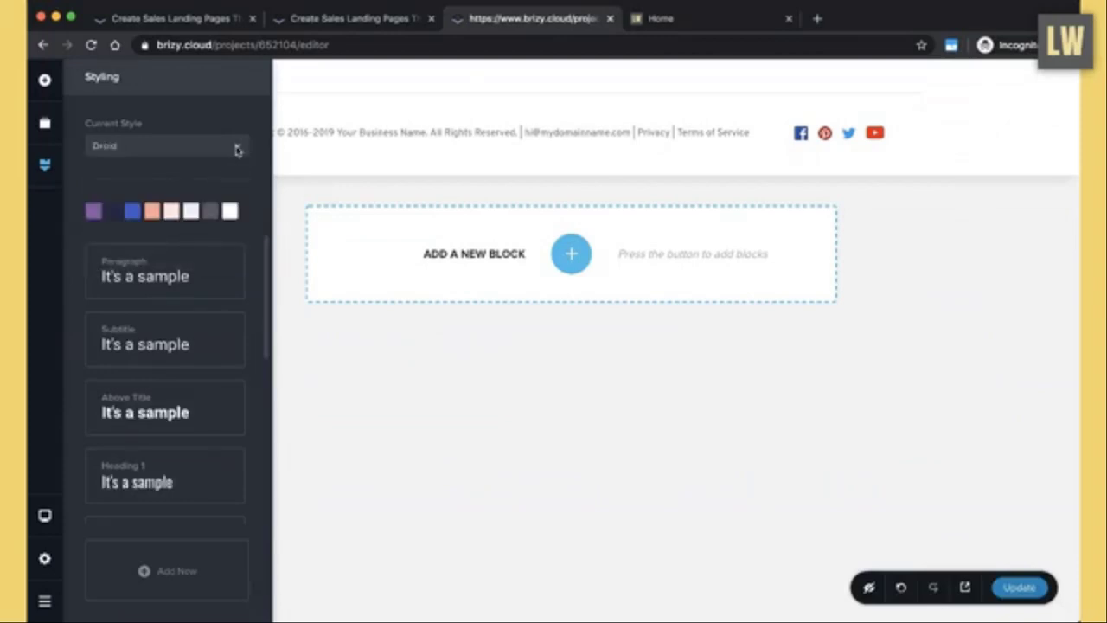
pyautogui.click(992, 217)
# - Set the footer block's background overlay to the solid salmon color from the style palette
pyautogui.click(1033, 105)
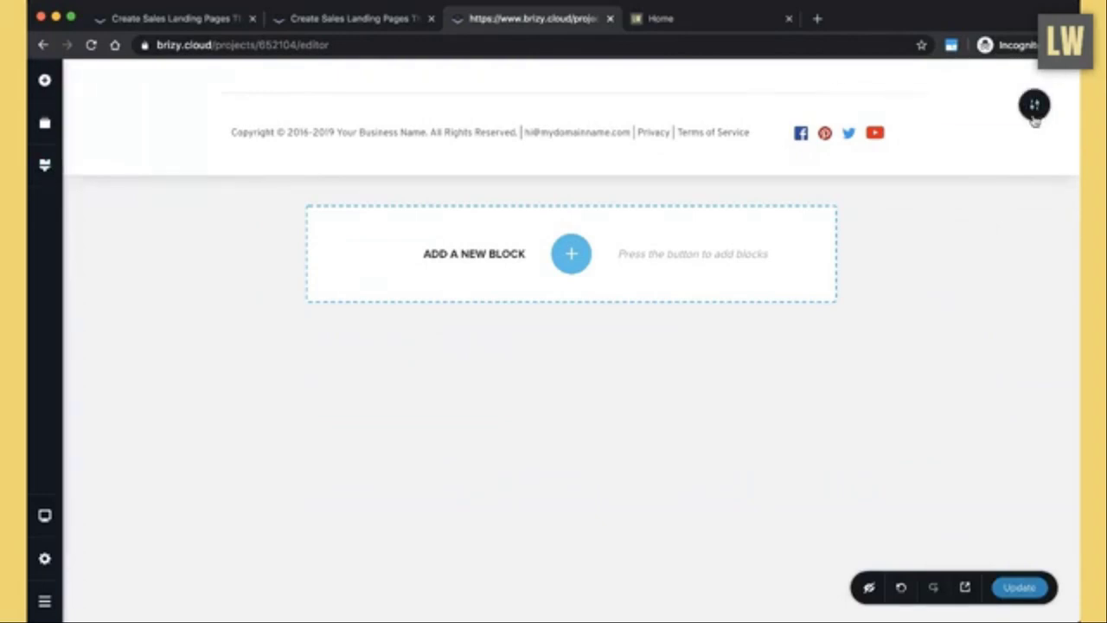
pyautogui.moveTo(1034, 121)
pyautogui.click(904, 105)
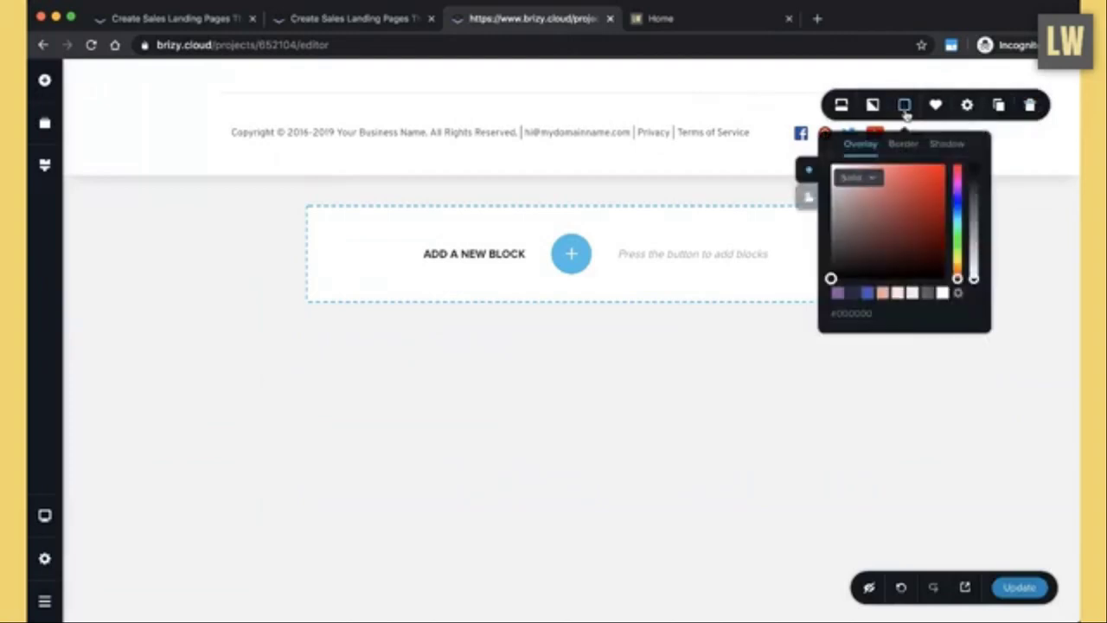
pyautogui.click(882, 293)
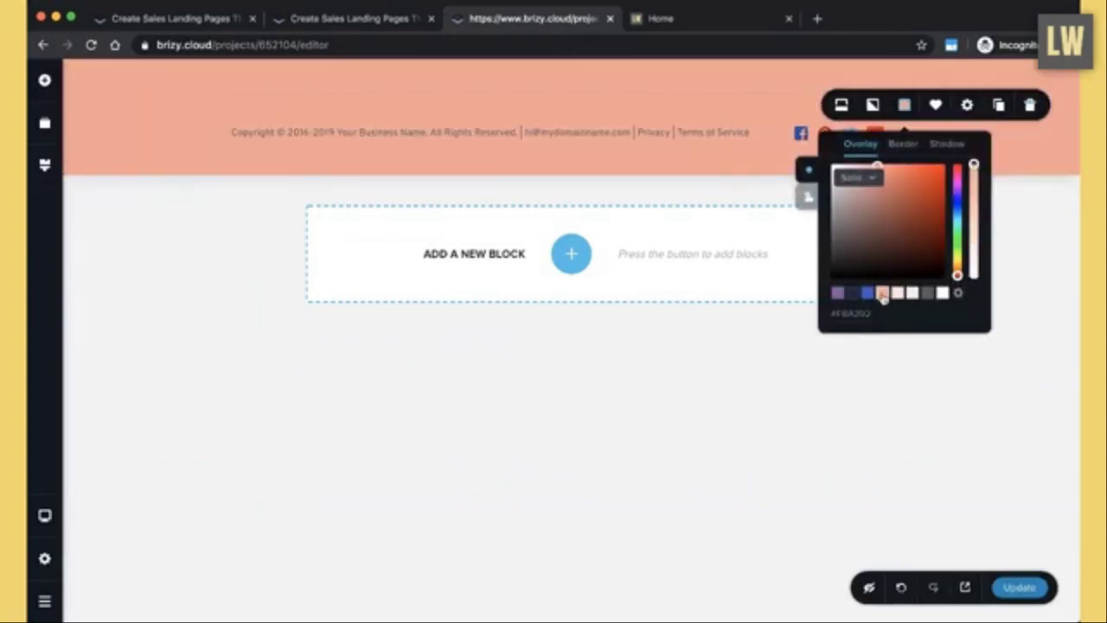
pyautogui.click(126, 256)
# - Review the list of global styles and the palette of the current Droid style
pyautogui.click(45, 166)
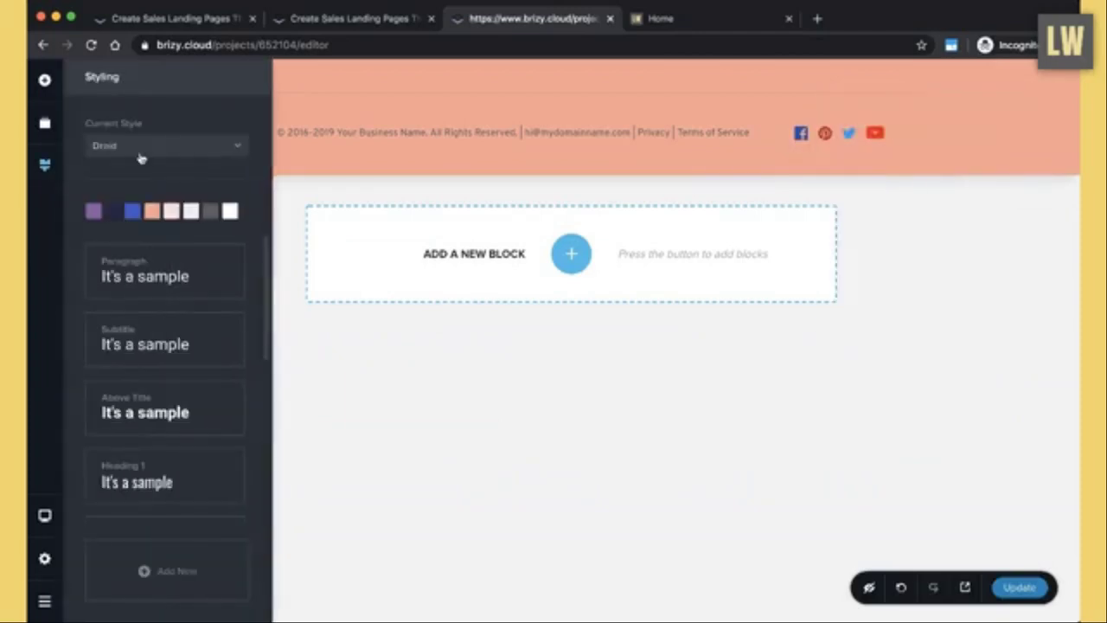
pyautogui.click(234, 154)
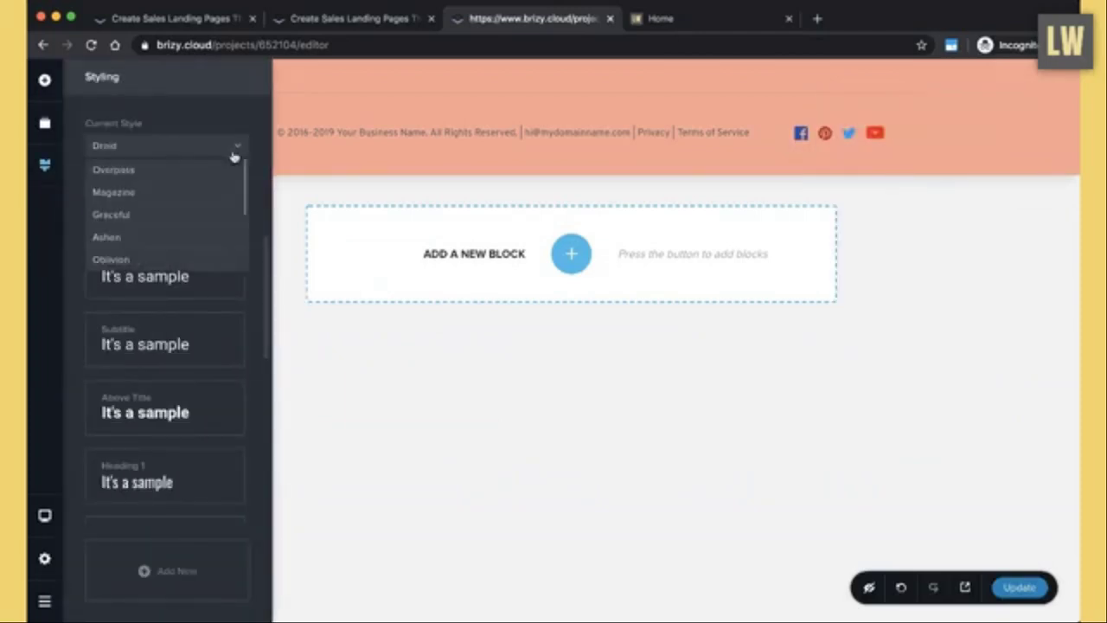
pyautogui.click(353, 361)
pyautogui.click(48, 176)
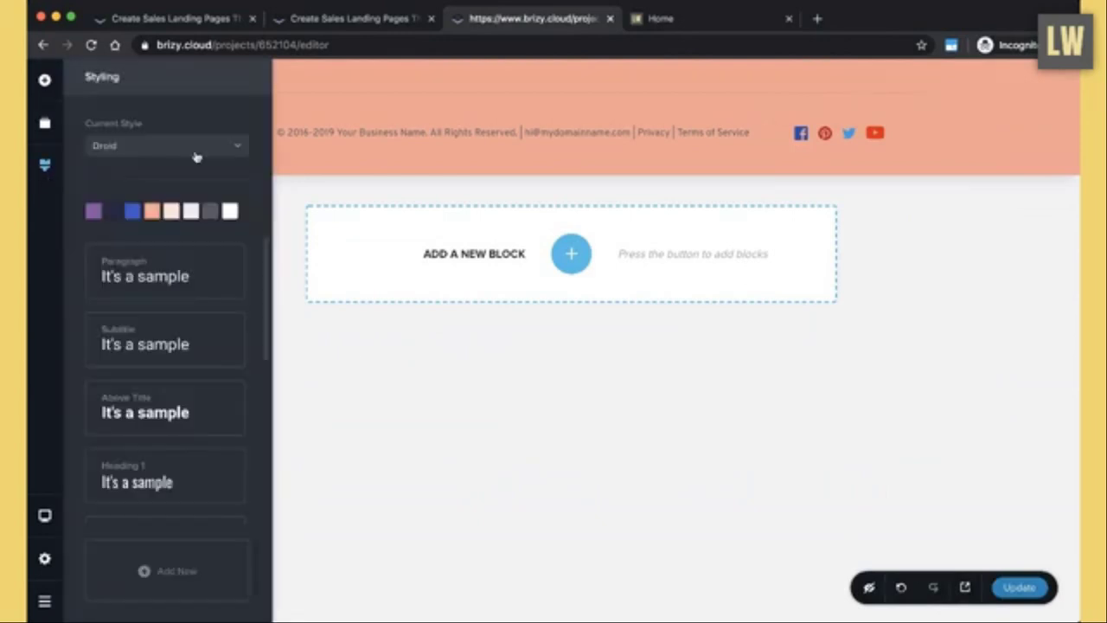
pyautogui.click(134, 147)
pyautogui.click(443, 356)
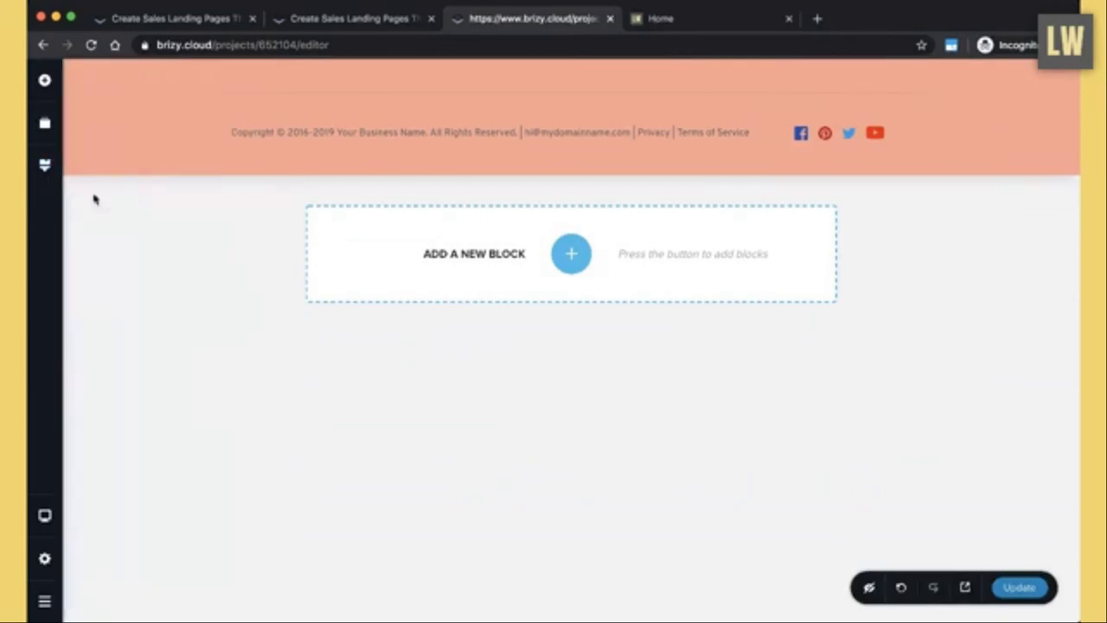
pyautogui.click(57, 176)
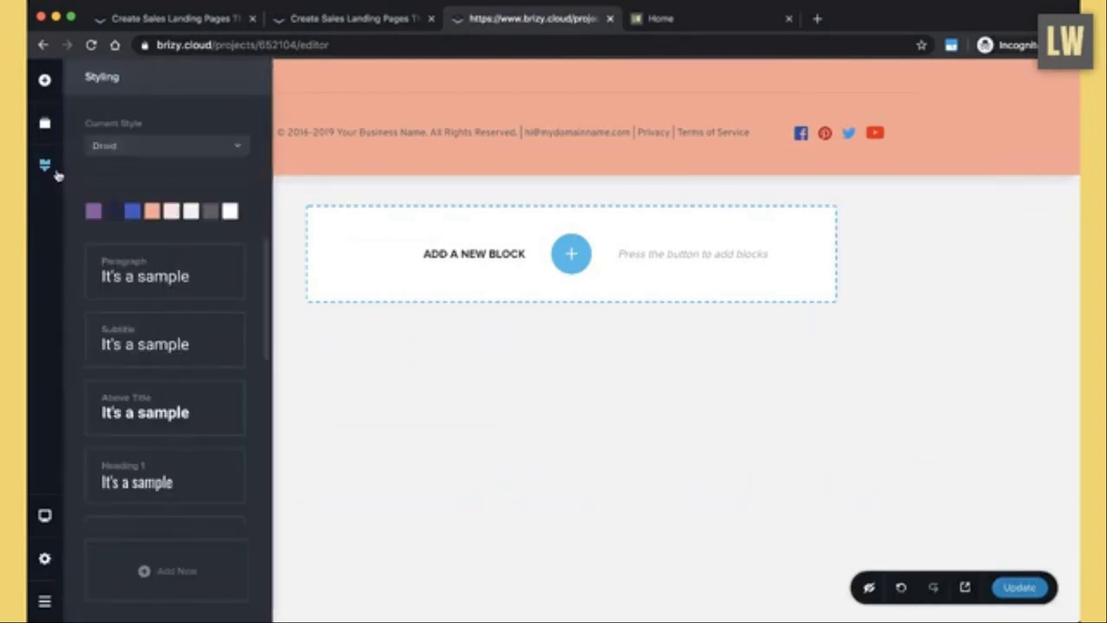
pyautogui.click(218, 148)
pyautogui.scroll(-3, 158, 225)
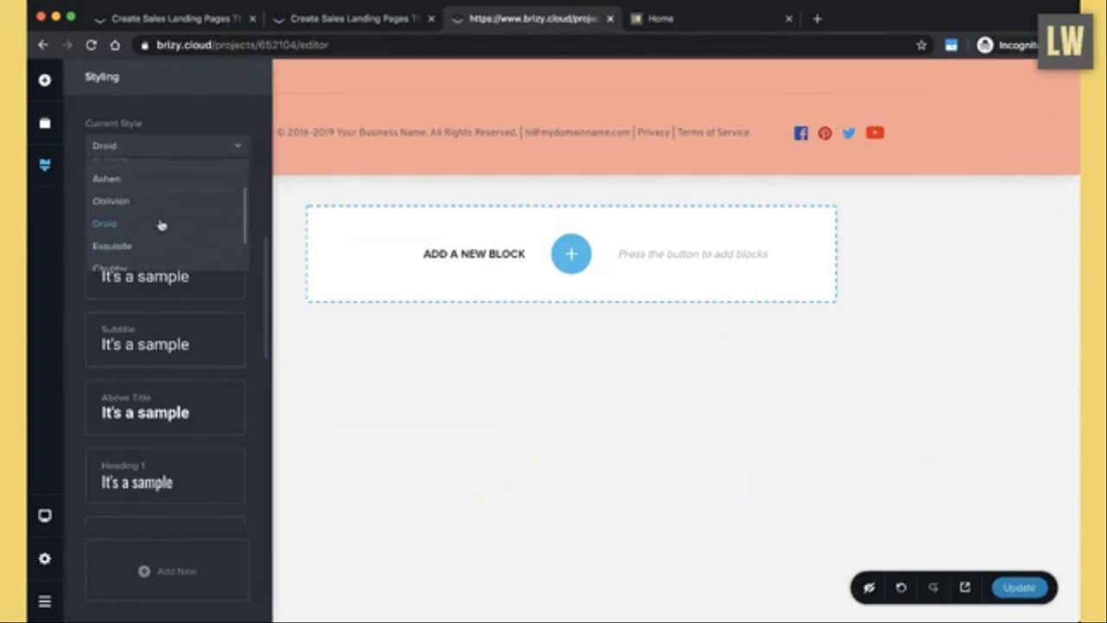
pyautogui.click(121, 223)
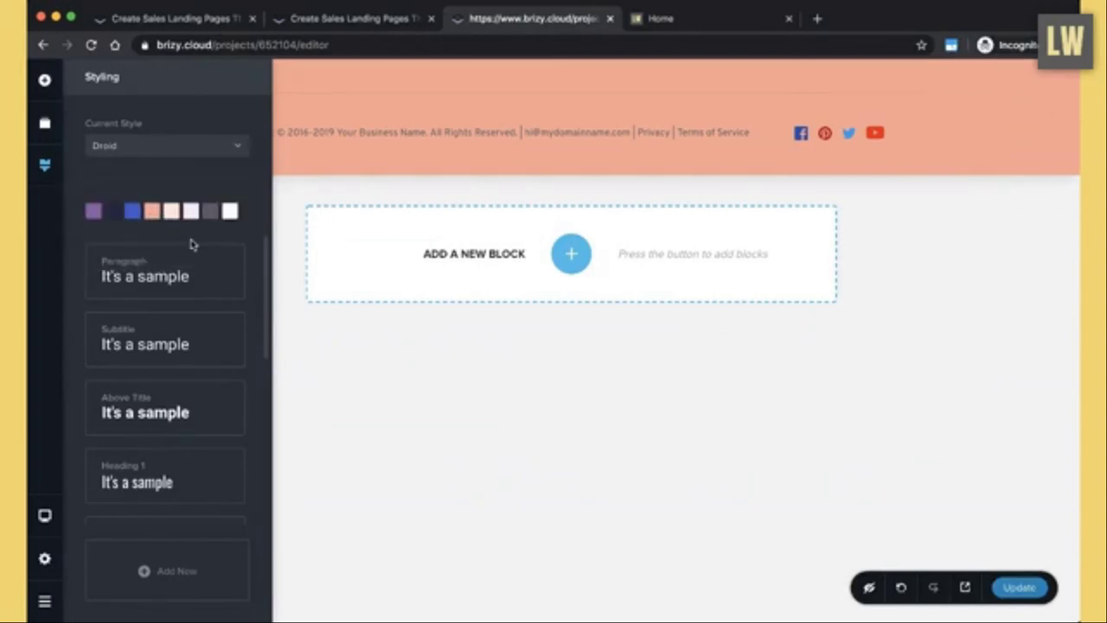
pyautogui.click(341, 386)
# - Review the footer block's background overlay color in the color picker
pyautogui.moveTo(932, 153)
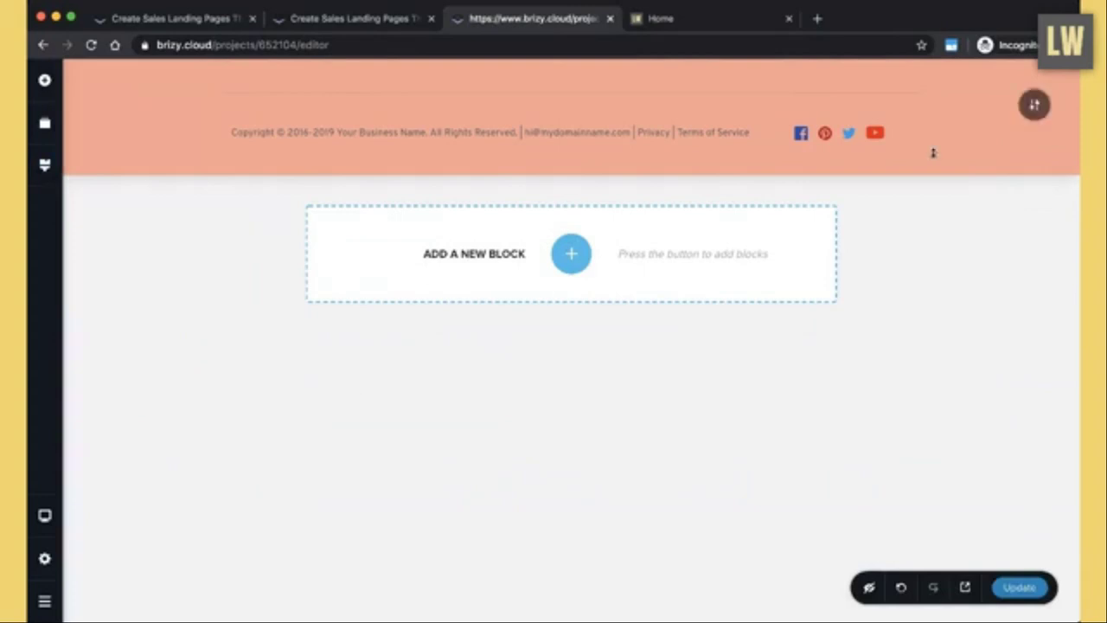
pyautogui.click(1035, 107)
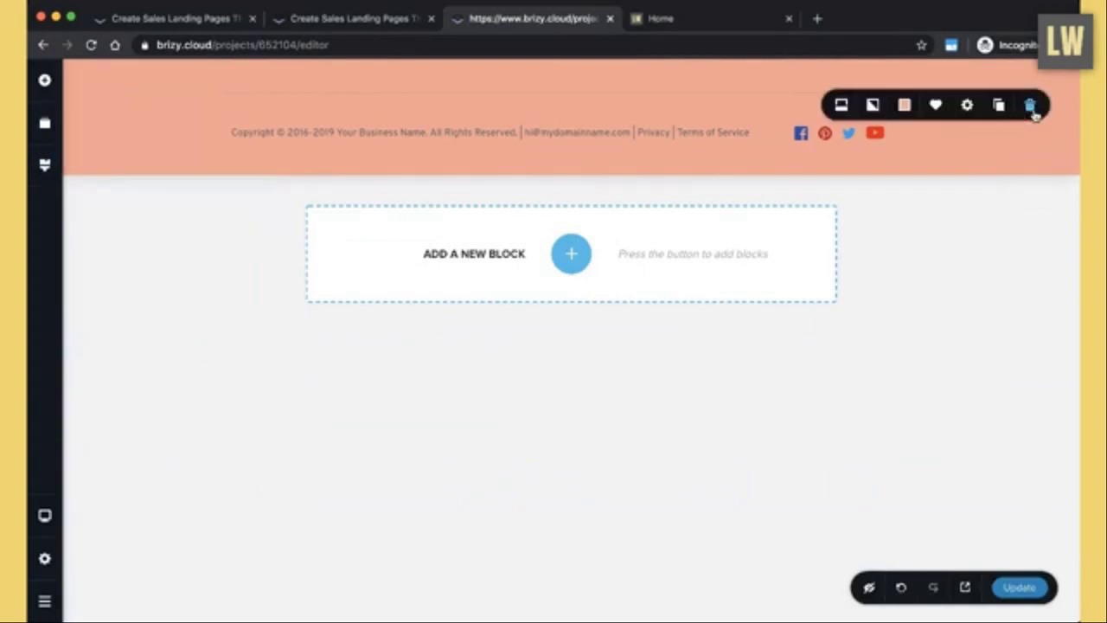
pyautogui.click(905, 106)
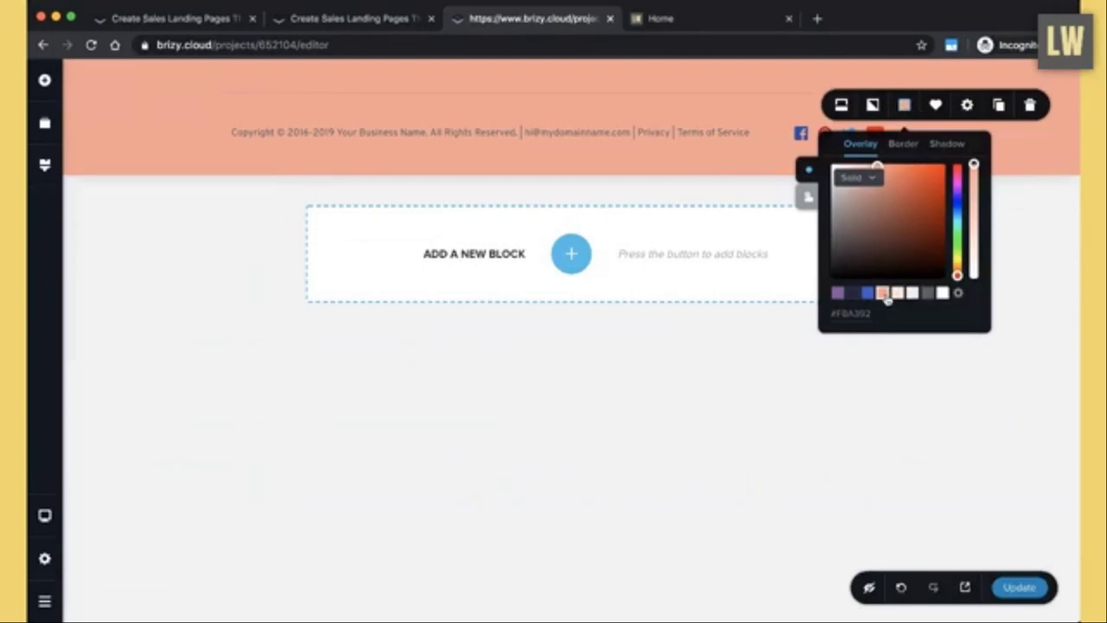
pyautogui.click(540, 106)
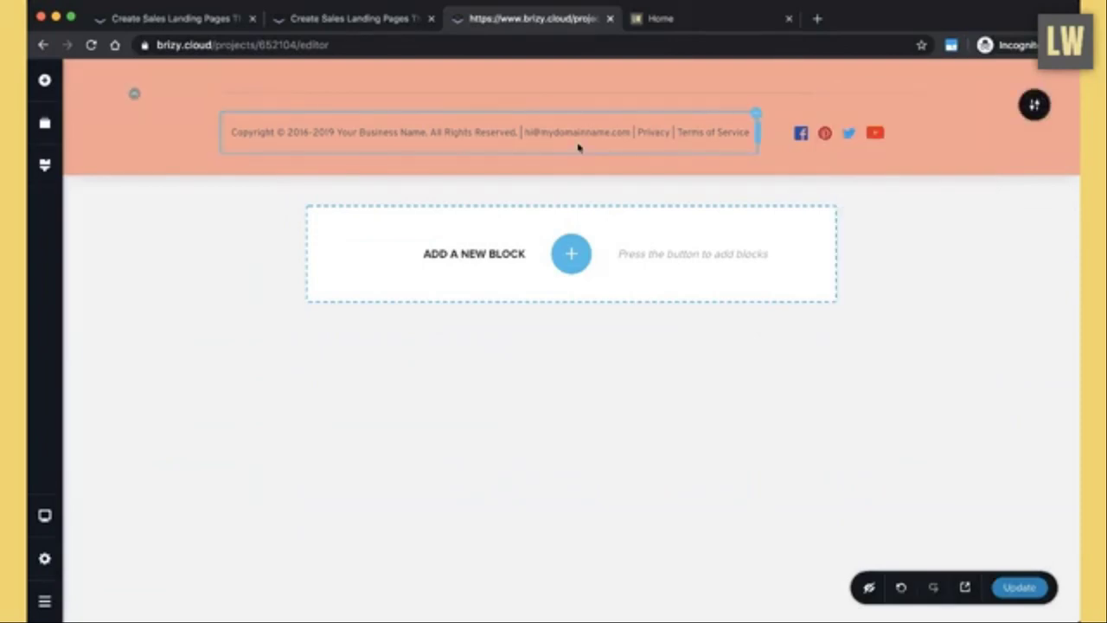
# - Set the text color of the whole footer copyright line to white
pyautogui.click(548, 135)
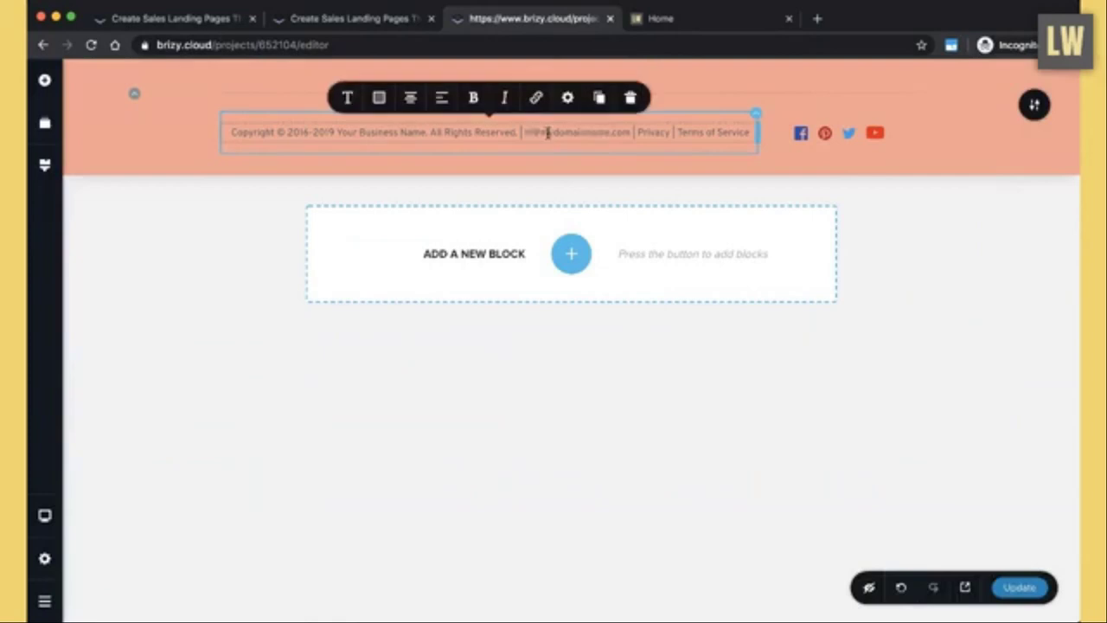
pyautogui.moveTo(232, 130); pyautogui.dragTo(750, 134)
pyautogui.click(345, 95)
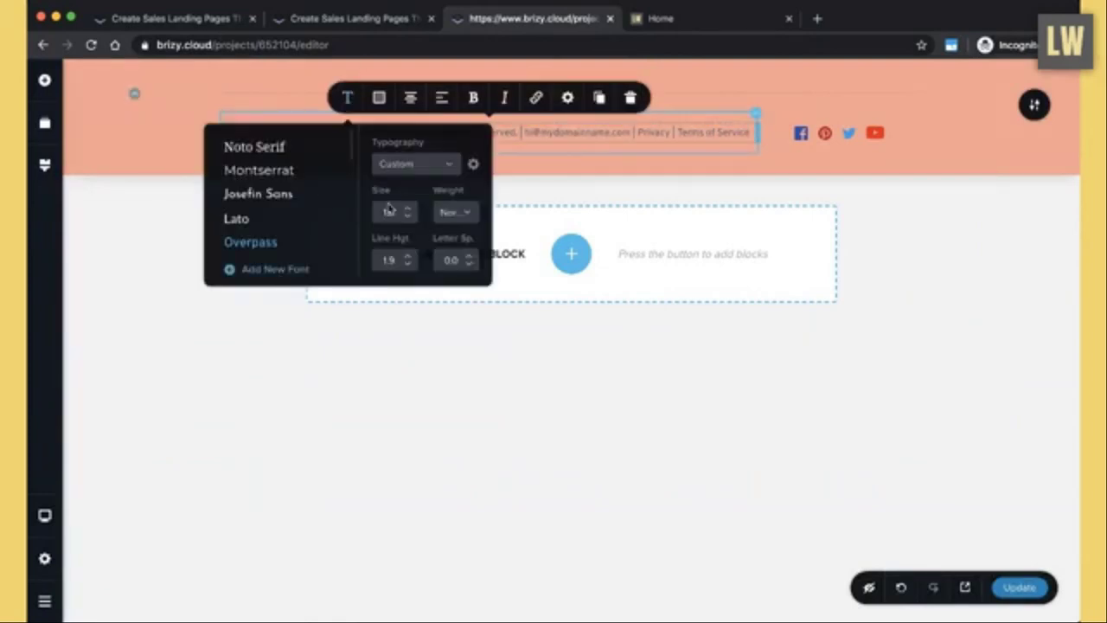
pyautogui.click(380, 100)
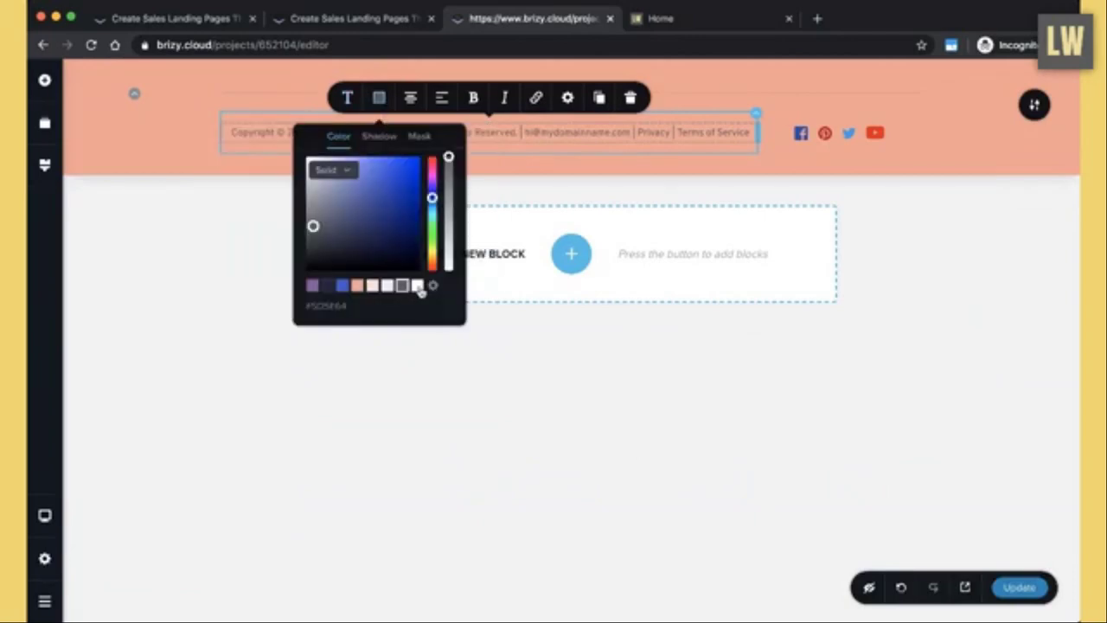
pyautogui.click(419, 286)
pyautogui.click(475, 406)
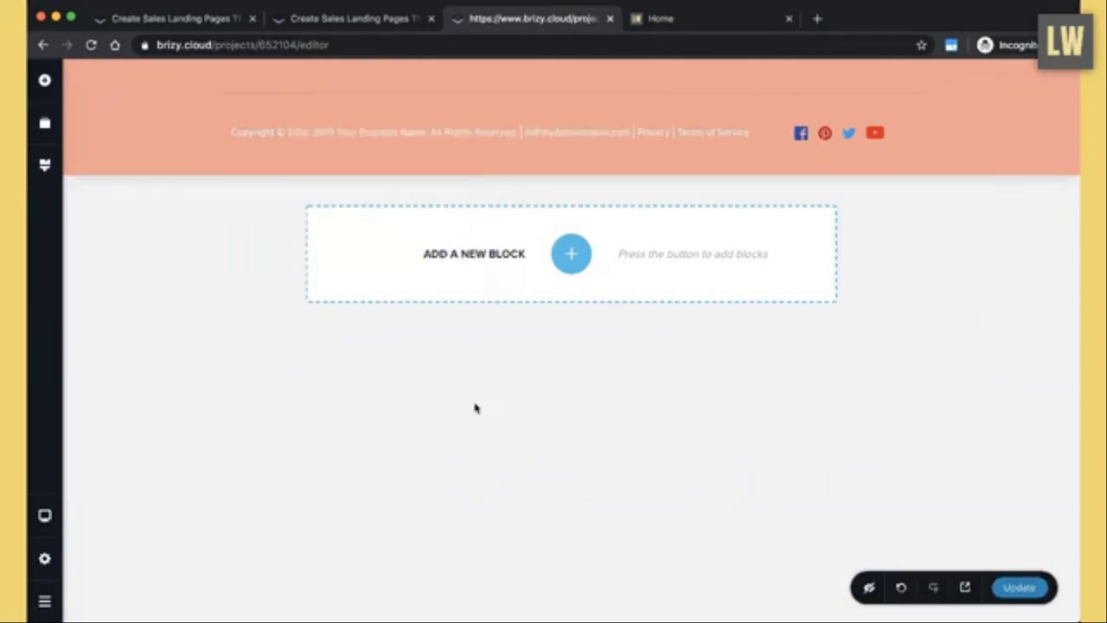
# - Widen the copyright text's column toward the social icons and slightly increase the whole line's font size
pyautogui.moveTo(756, 130); pyautogui.dragTo(808, 133)
pyautogui.click(744, 133)
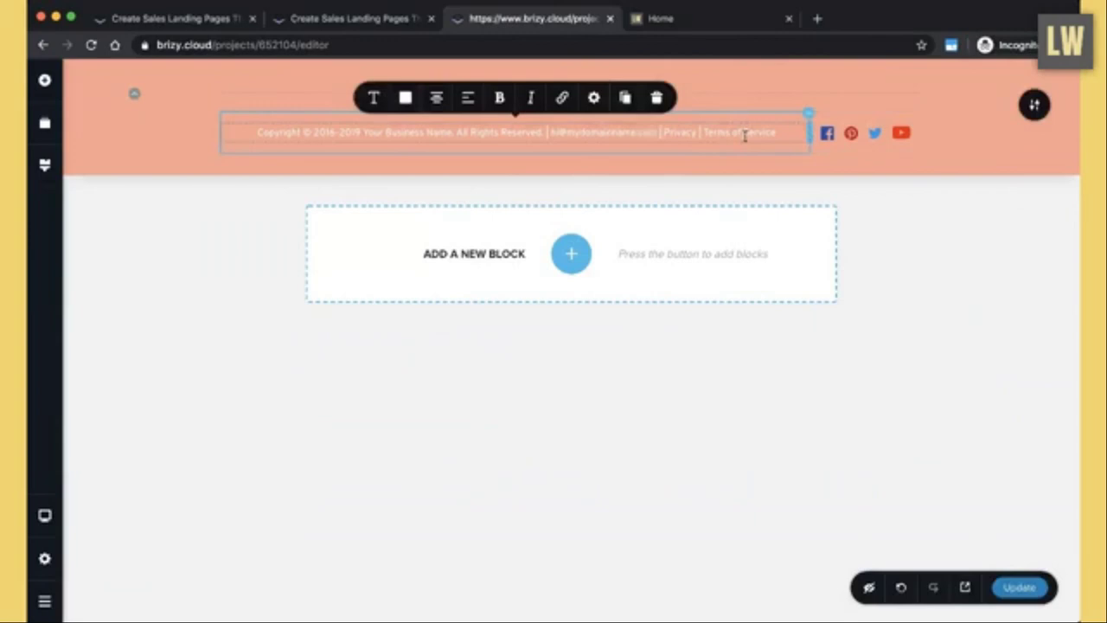
pyautogui.moveTo(257, 131); pyautogui.dragTo(812, 154)
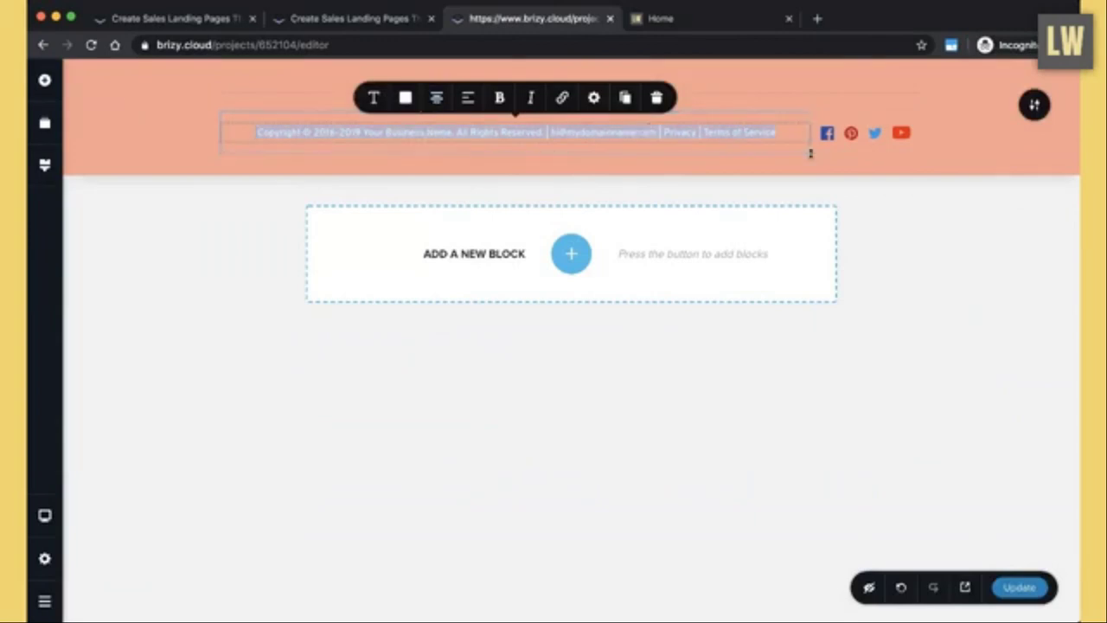
pyautogui.click(373, 97)
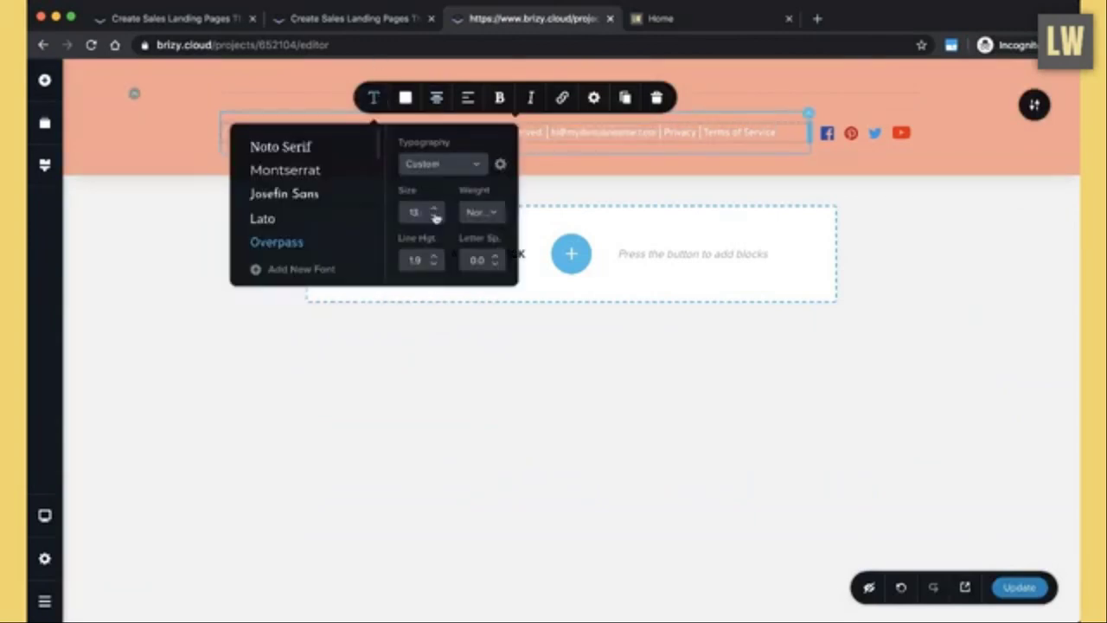
pyautogui.click(951, 220)
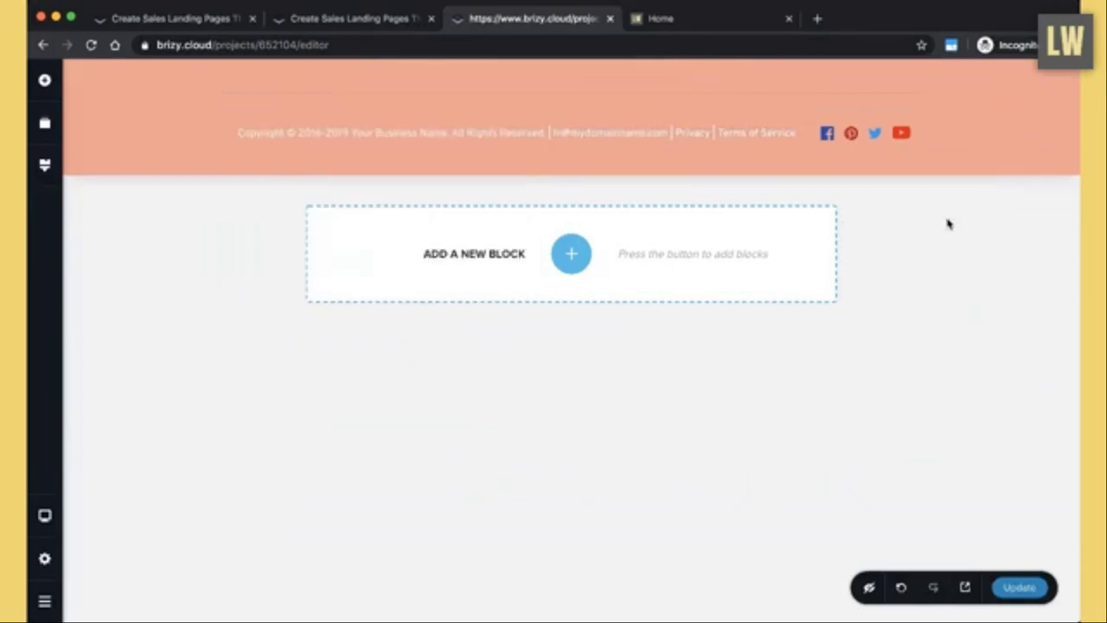
# - Check the social icons in the demo site's footer and recolor the footer's Facebook icon white to match
pyautogui.click(721, 31)
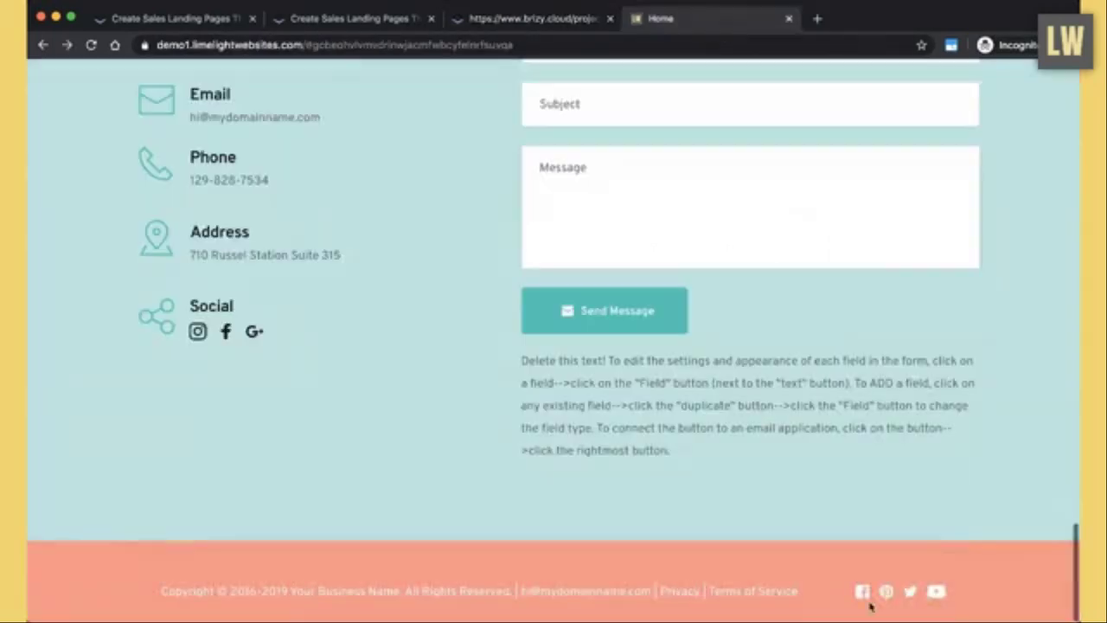
pyautogui.click(545, 25)
pyautogui.click(828, 137)
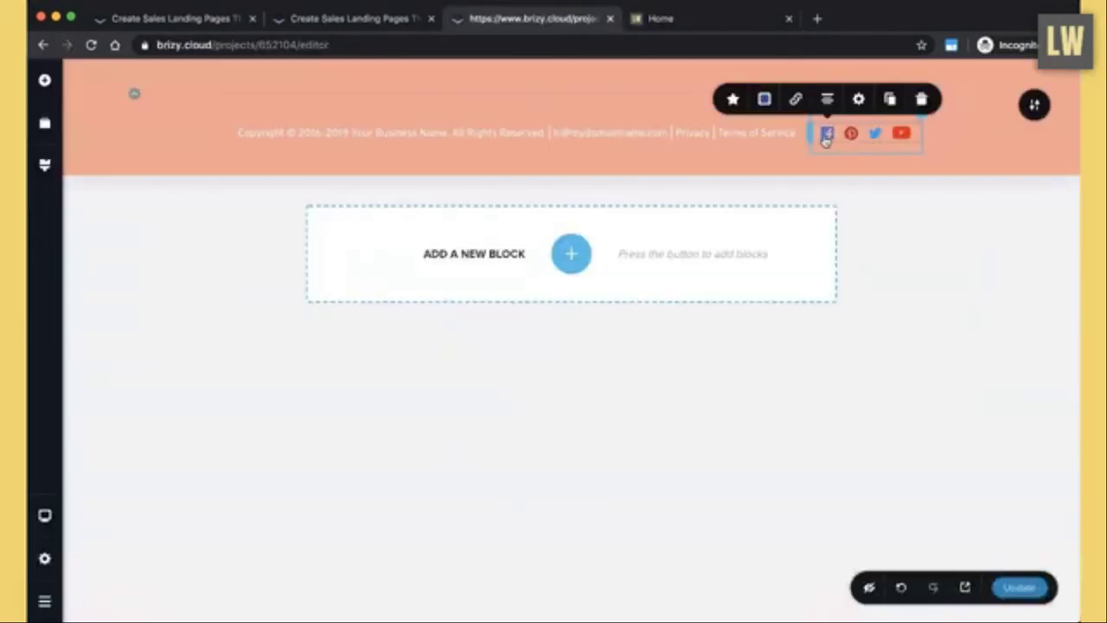
pyautogui.click(764, 101)
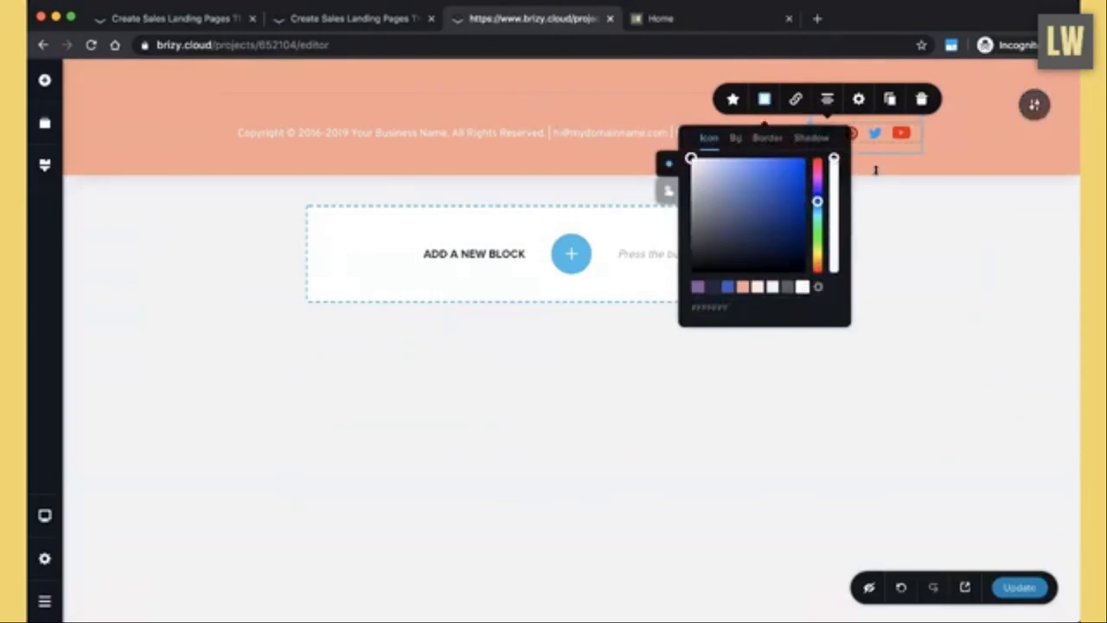
# - Recolor the footer's Pinterest, Twitter and YouTube icons white to match the Facebook icon
pyautogui.click(905, 216)
pyautogui.click(852, 138)
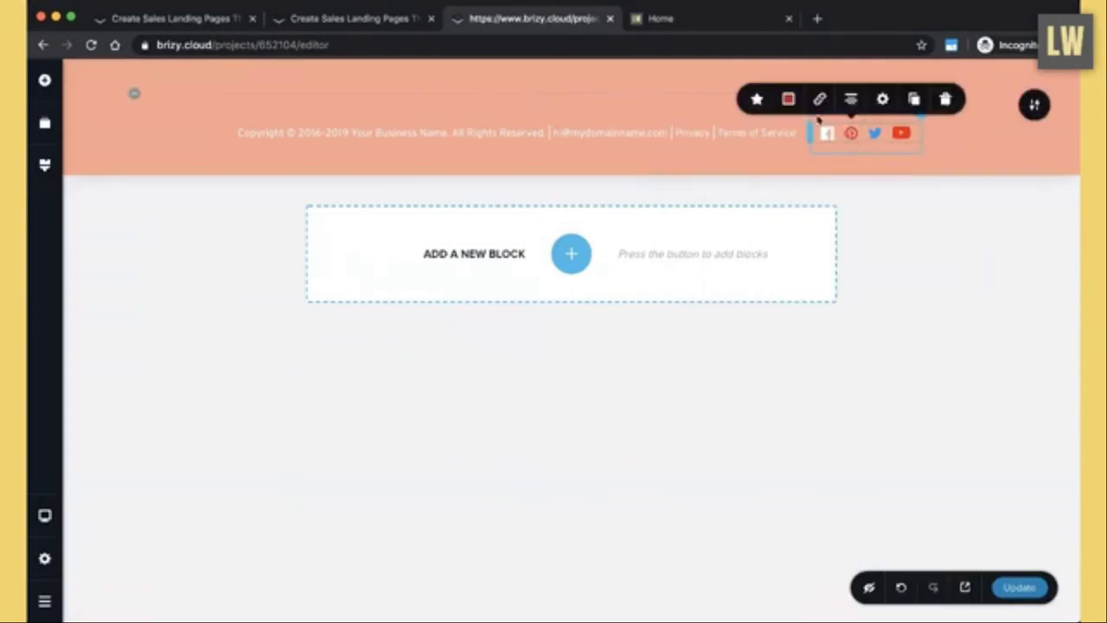
pyautogui.click(788, 99)
pyautogui.click(902, 230)
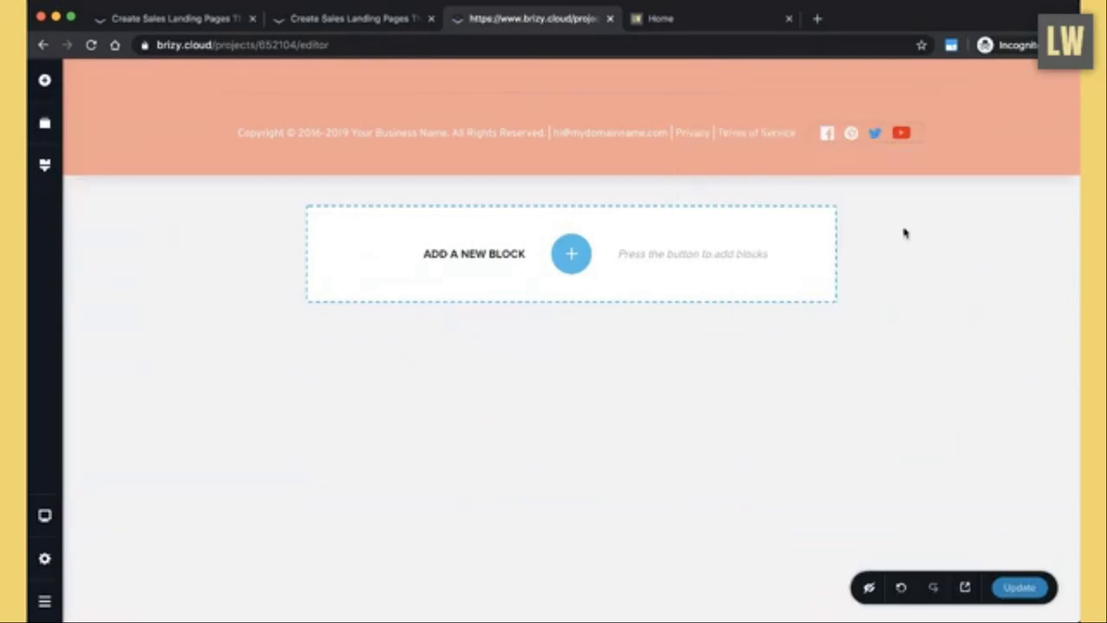
pyautogui.click(875, 134)
pyautogui.click(820, 101)
pyautogui.click(847, 289)
pyautogui.click(958, 210)
pyautogui.click(902, 136)
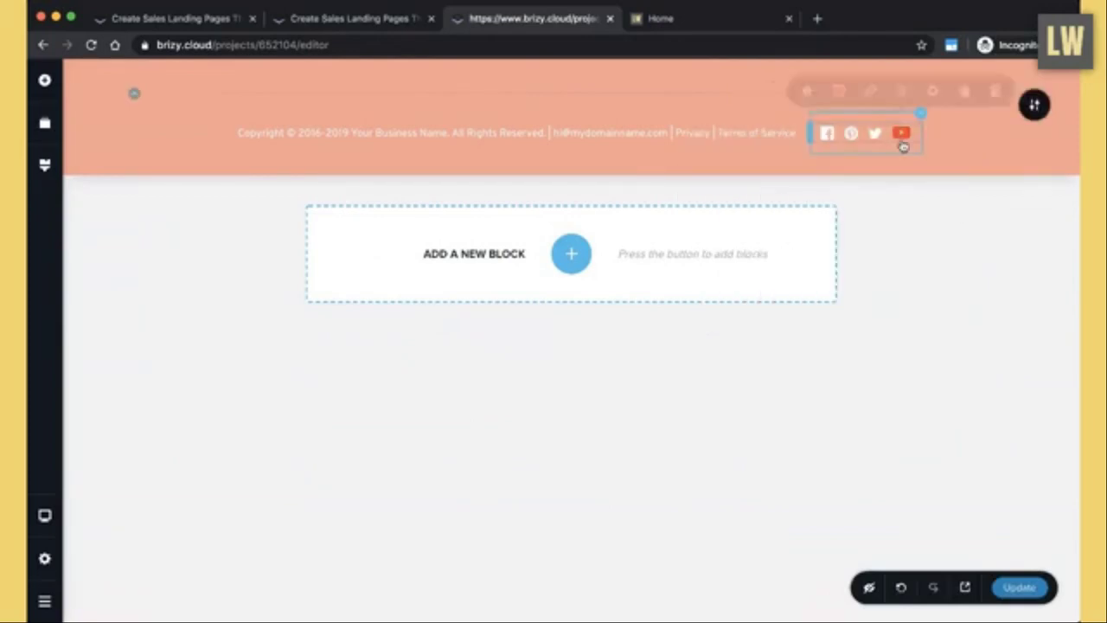
pyautogui.click(839, 98)
pyautogui.click(874, 288)
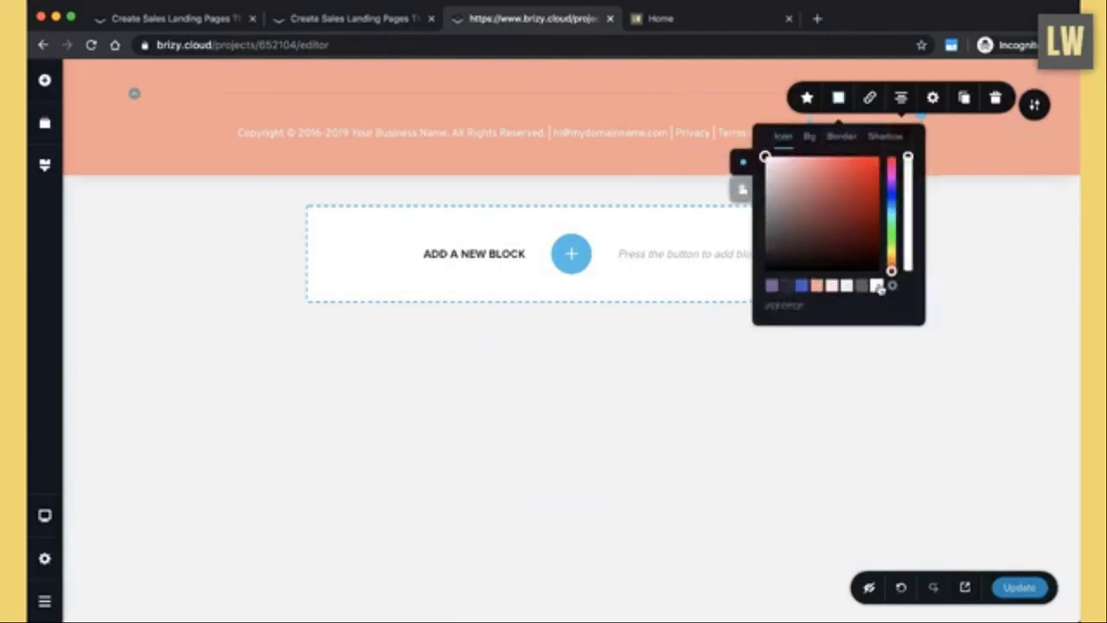
pyautogui.click(991, 209)
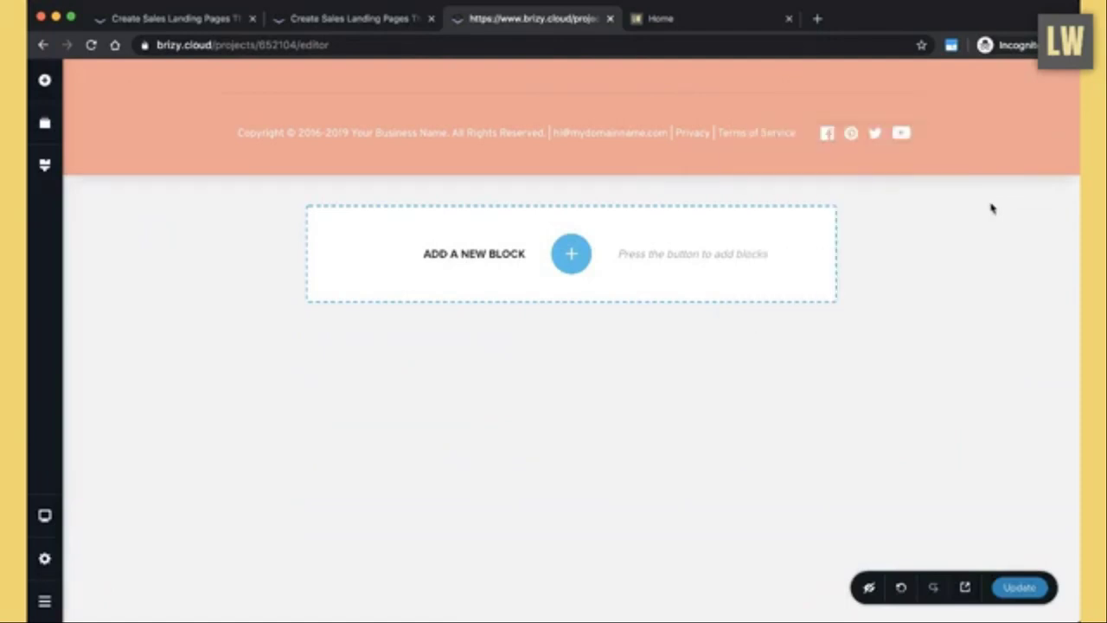
# - Review the footer Facebook icon's link settings, trying the Make it Nofollow option on and off
pyautogui.click(828, 137)
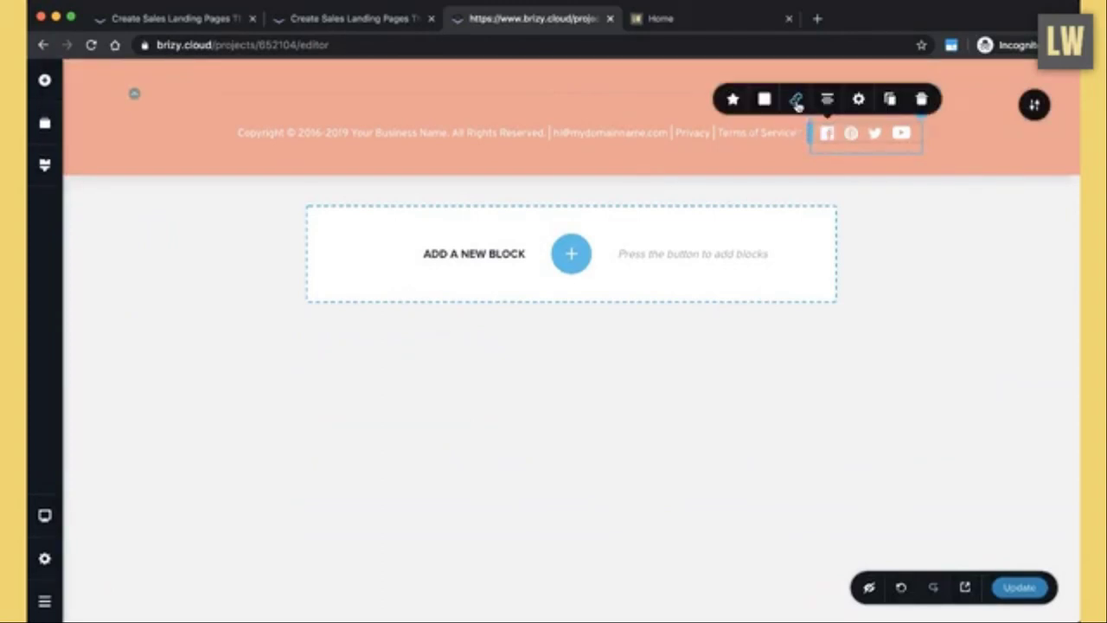
pyautogui.click(797, 101)
pyautogui.moveTo(789, 170); pyautogui.dragTo(757, 176)
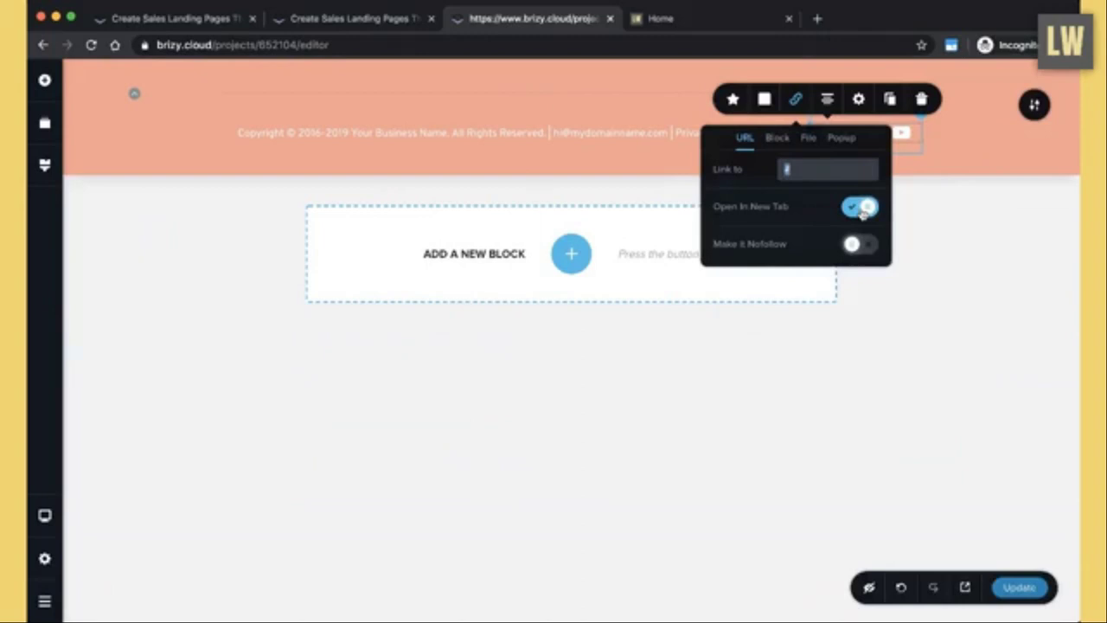
pyautogui.press('Right')
pyautogui.click(852, 246)
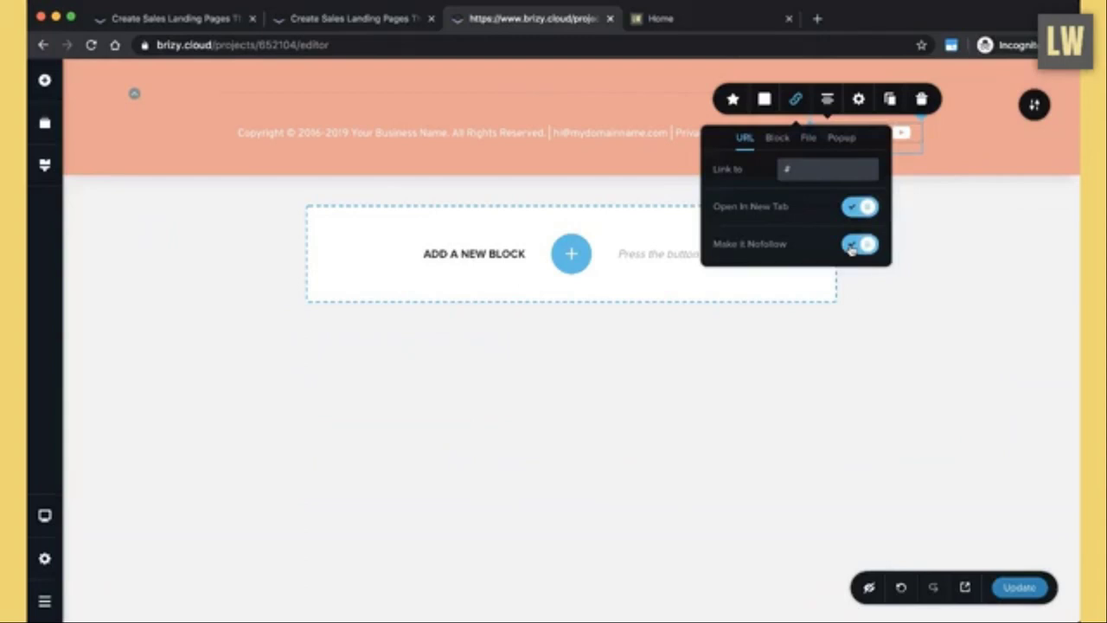
pyautogui.click(852, 247)
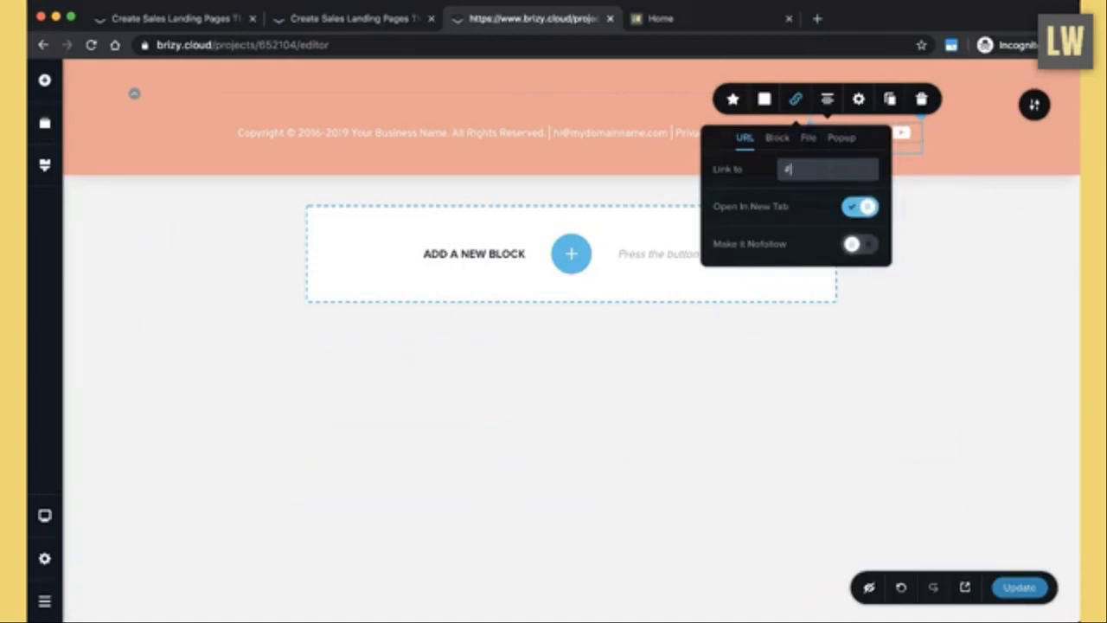
pyautogui.click(852, 246)
pyautogui.click(852, 246)
pyautogui.click(789, 169)
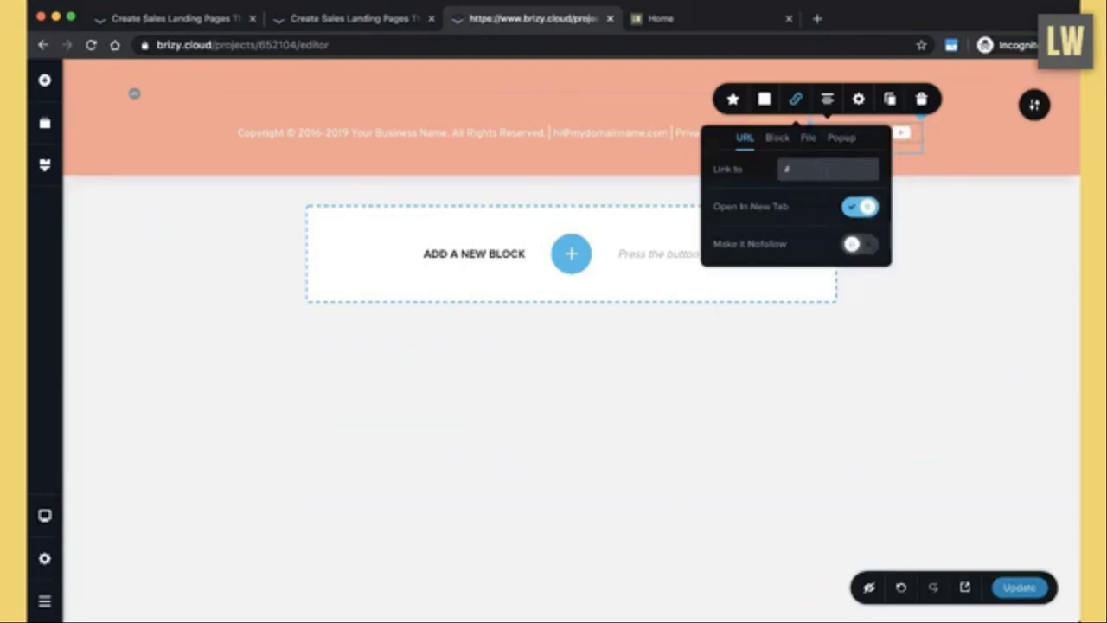
pyautogui.click(939, 262)
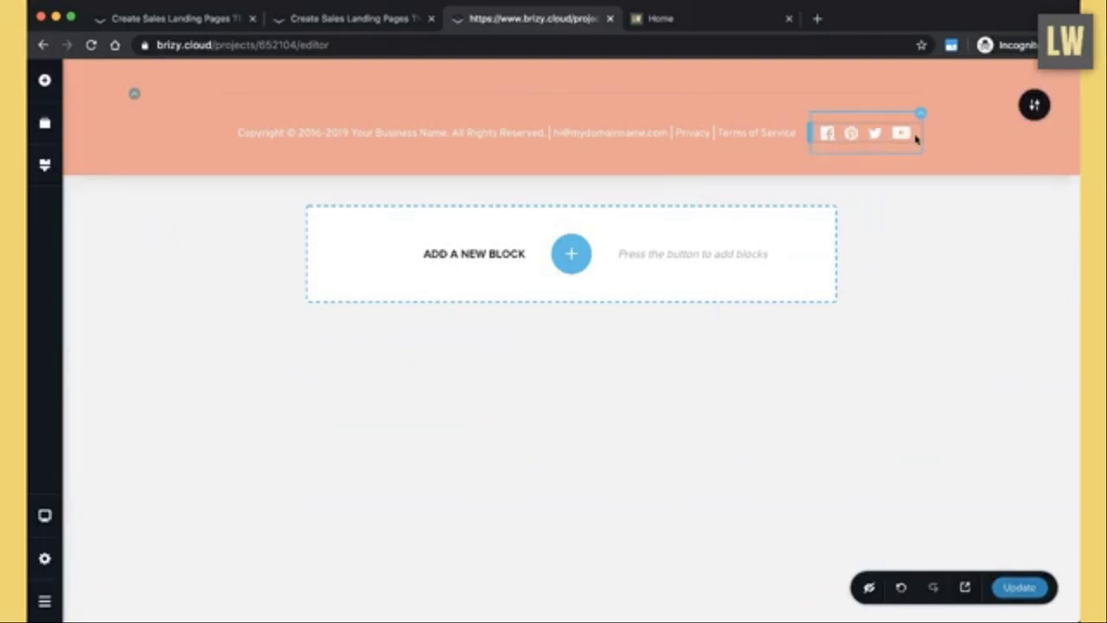
# - Check the hover color of the footer's Facebook icon
pyautogui.click(827, 136)
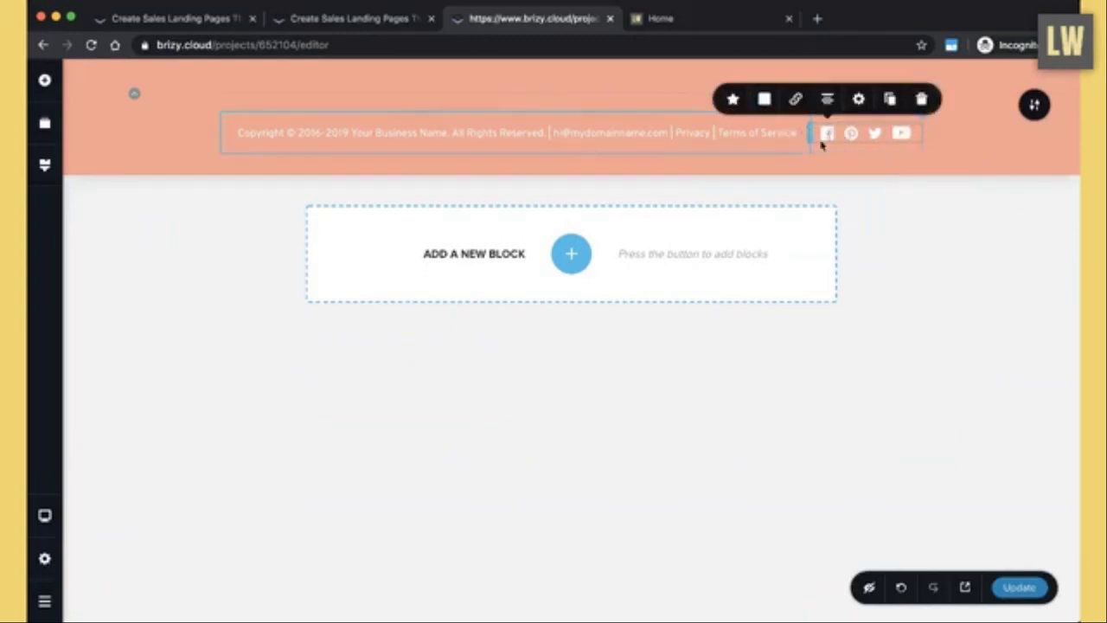
pyautogui.click(765, 100)
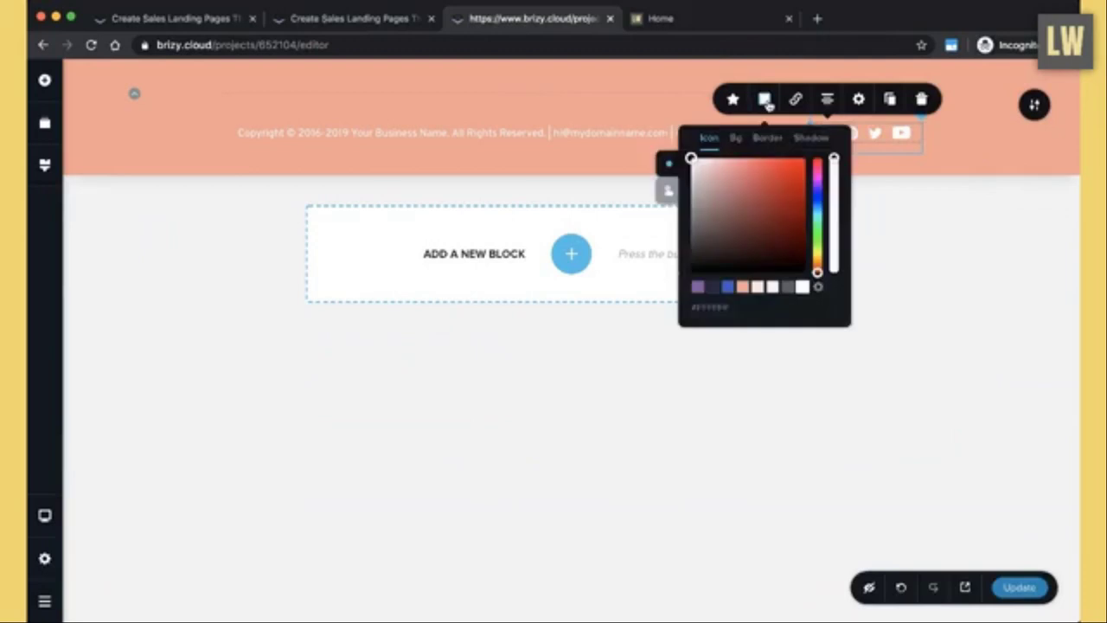
pyautogui.click(669, 192)
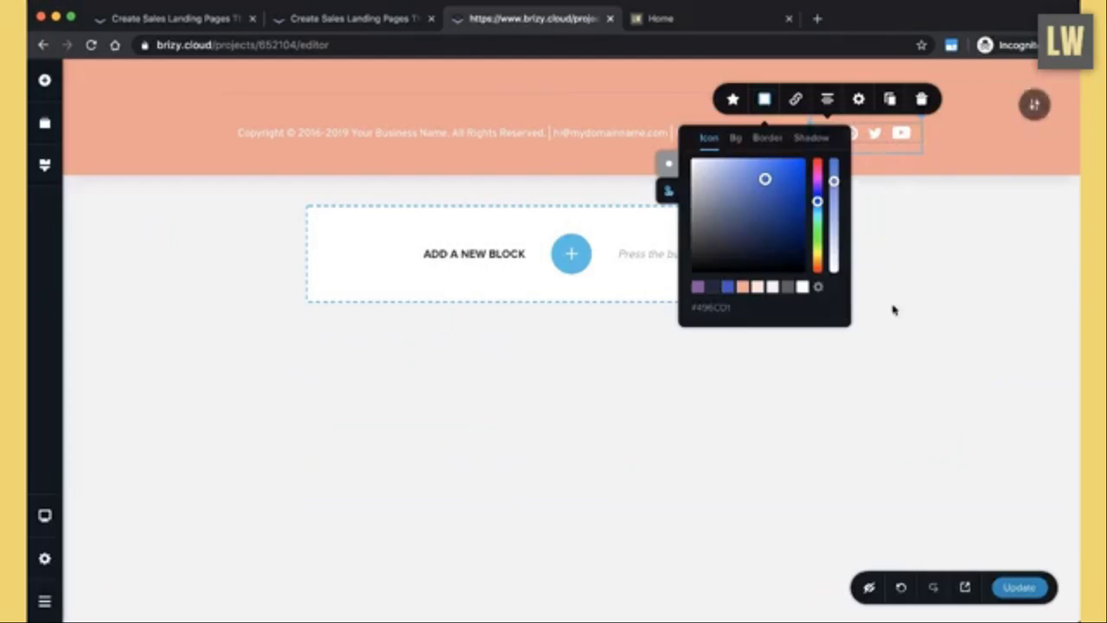
pyautogui.click(924, 262)
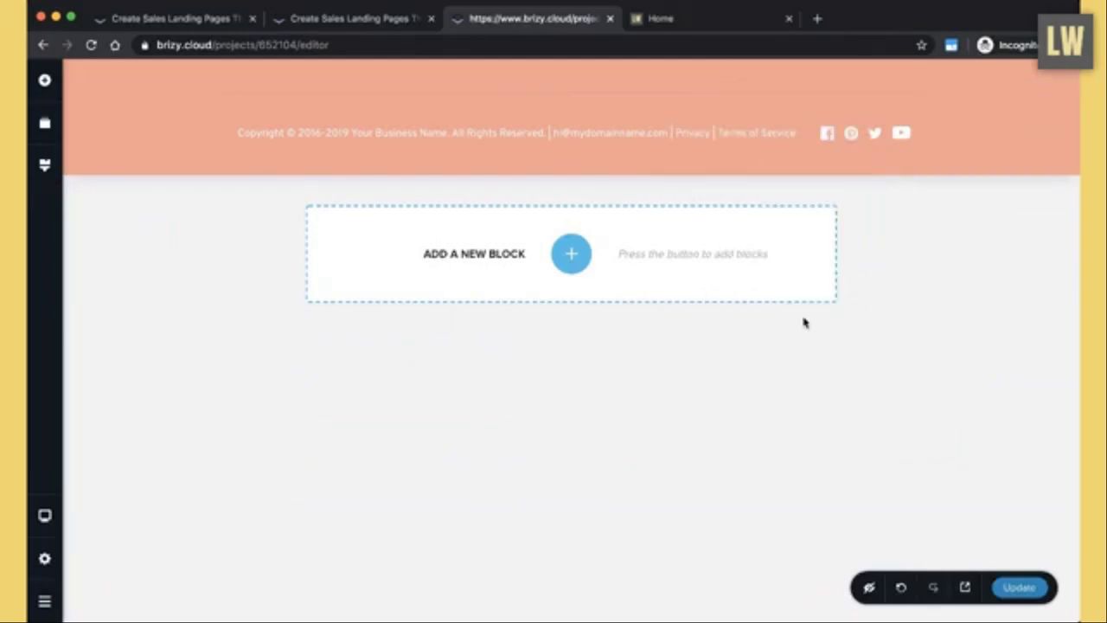
# - Link the word "Privacy" in the footer's copyright line to /privacy-policy
pyautogui.click(692, 133)
pyautogui.doubleClick(692, 133)
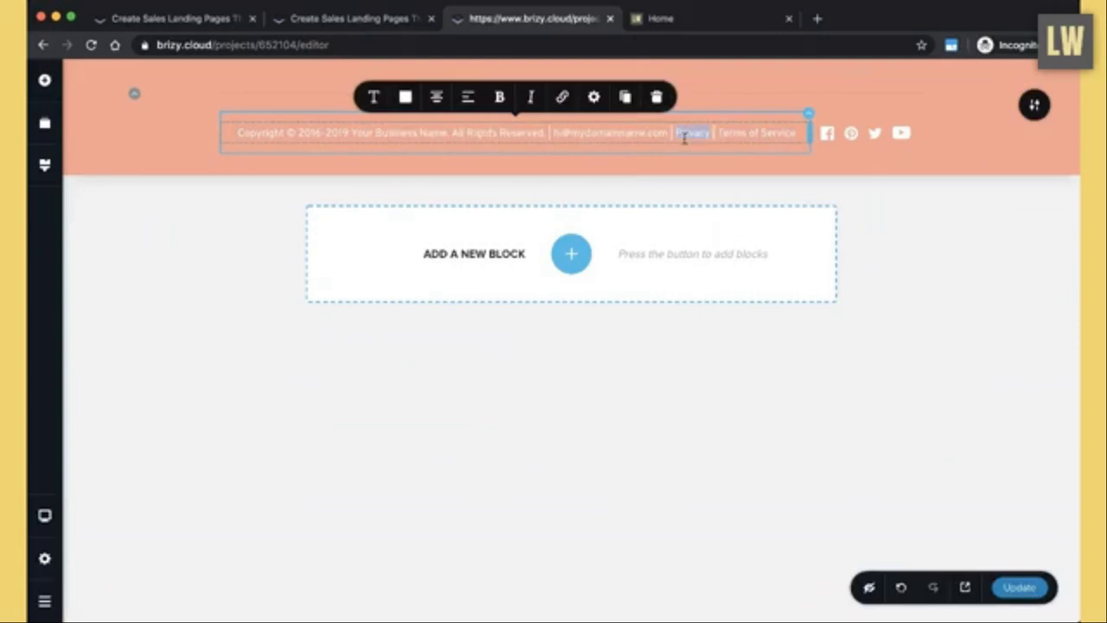
pyautogui.click(784, 170)
pyautogui.click(682, 134)
pyautogui.moveTo(681, 134); pyautogui.dragTo(708, 136)
pyautogui.click(562, 98)
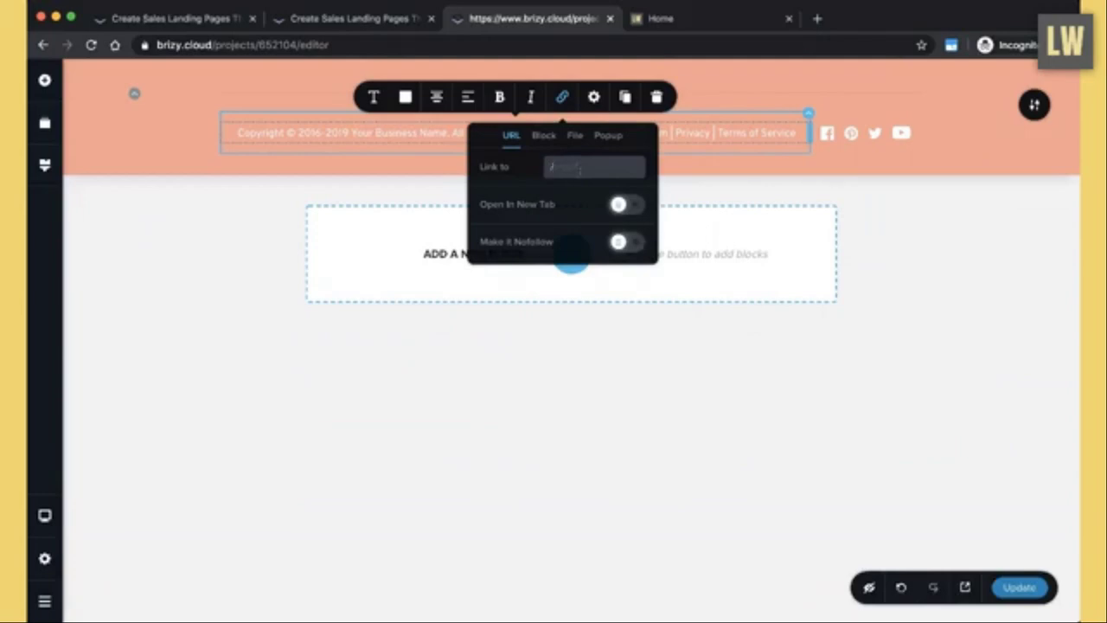
pyautogui.write('/privacy-policy')
pyautogui.click(578, 111)
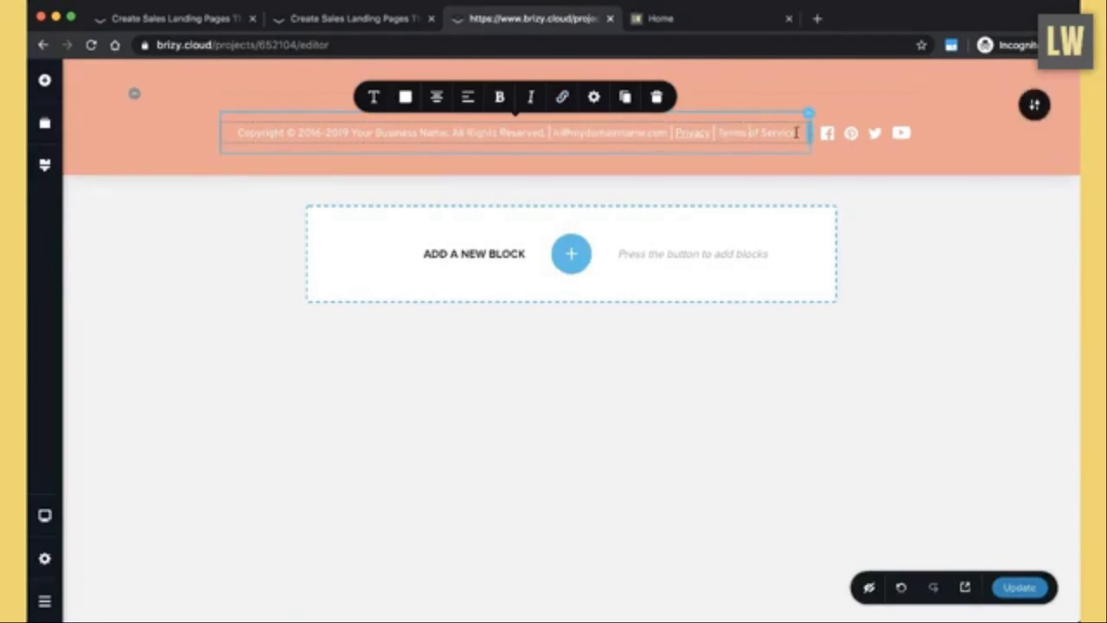
# - Link "Terms of Service" in the footer's copyright line to /terms-of-service and update the page
pyautogui.moveTo(796, 131); pyautogui.dragTo(715, 132)
pyautogui.click(562, 97)
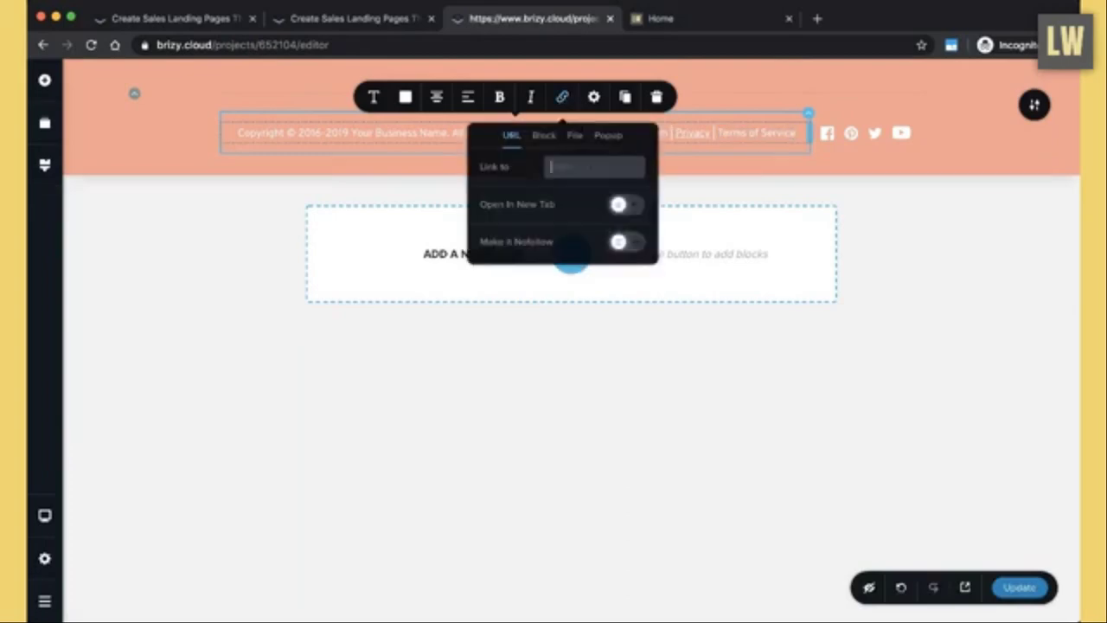
pyautogui.write('/terms-of-service')
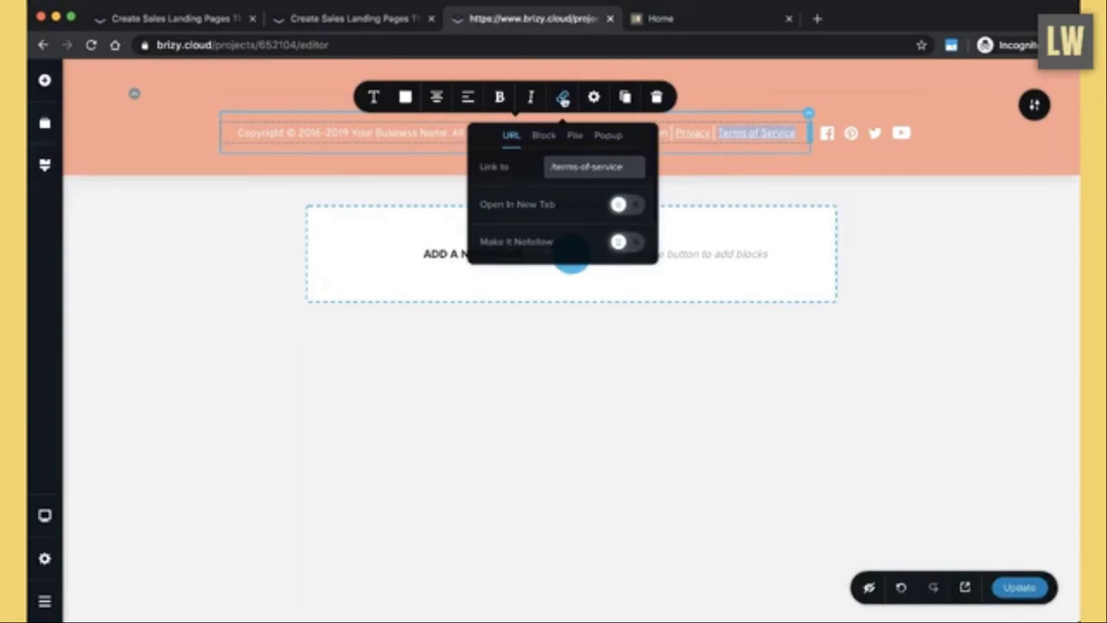
pyautogui.click(563, 100)
pyautogui.click(877, 234)
pyautogui.click(751, 133)
pyautogui.click(922, 319)
pyautogui.click(1024, 593)
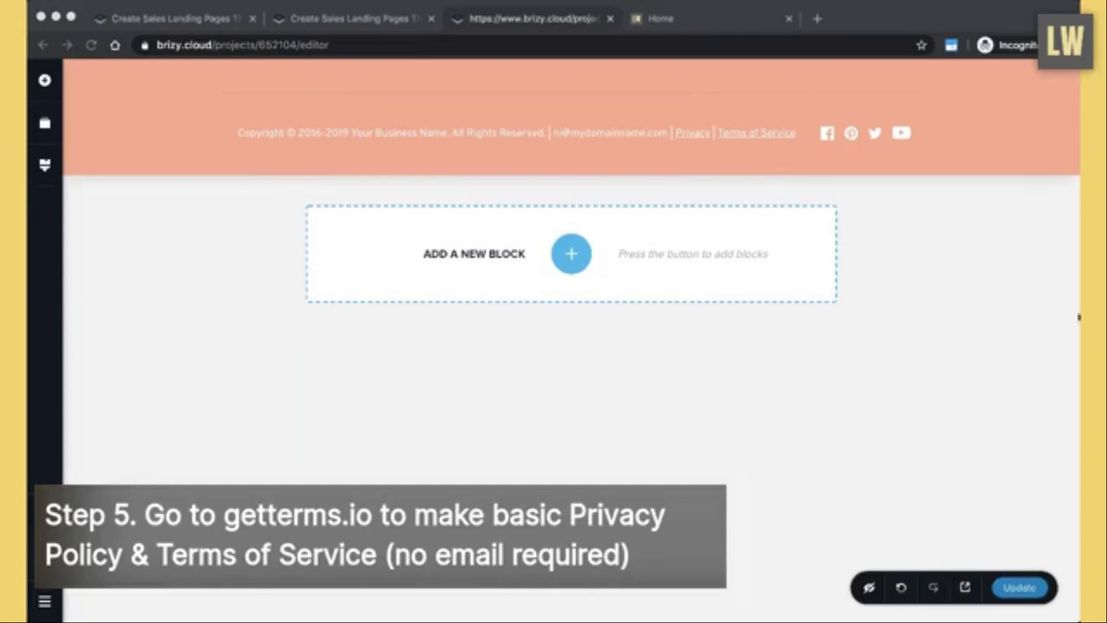
# - Open getterms.io in a new browser tab and look over its Basic, Custom and Comprehensive policy types
pyautogui.click(1077, 316)
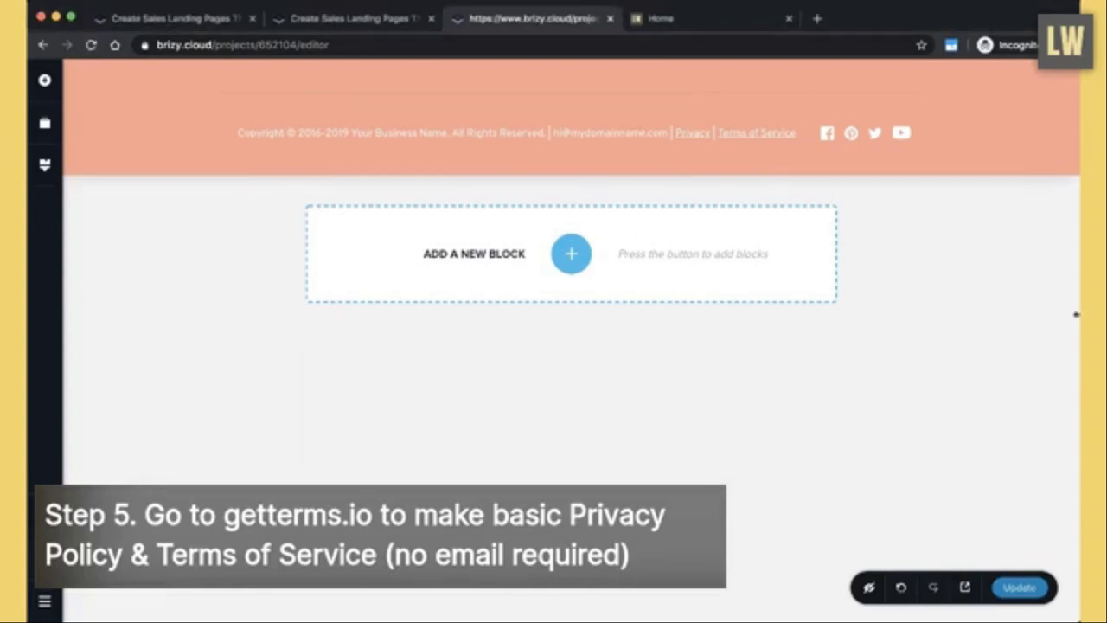
pyautogui.click(815, 19)
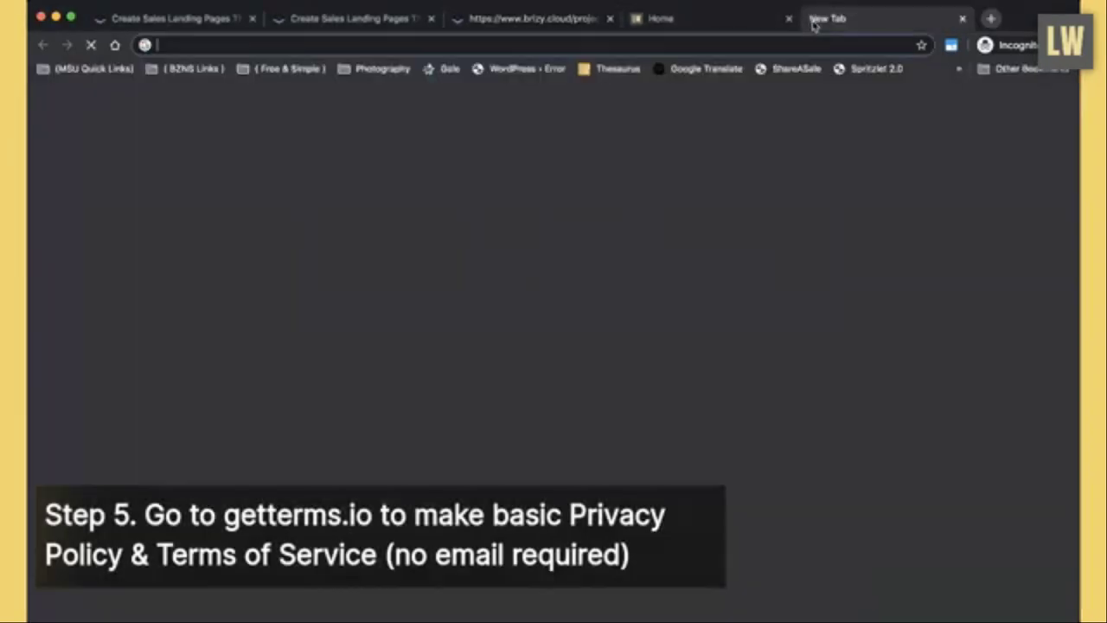
pyautogui.write('getterms.')
pyautogui.write('io')
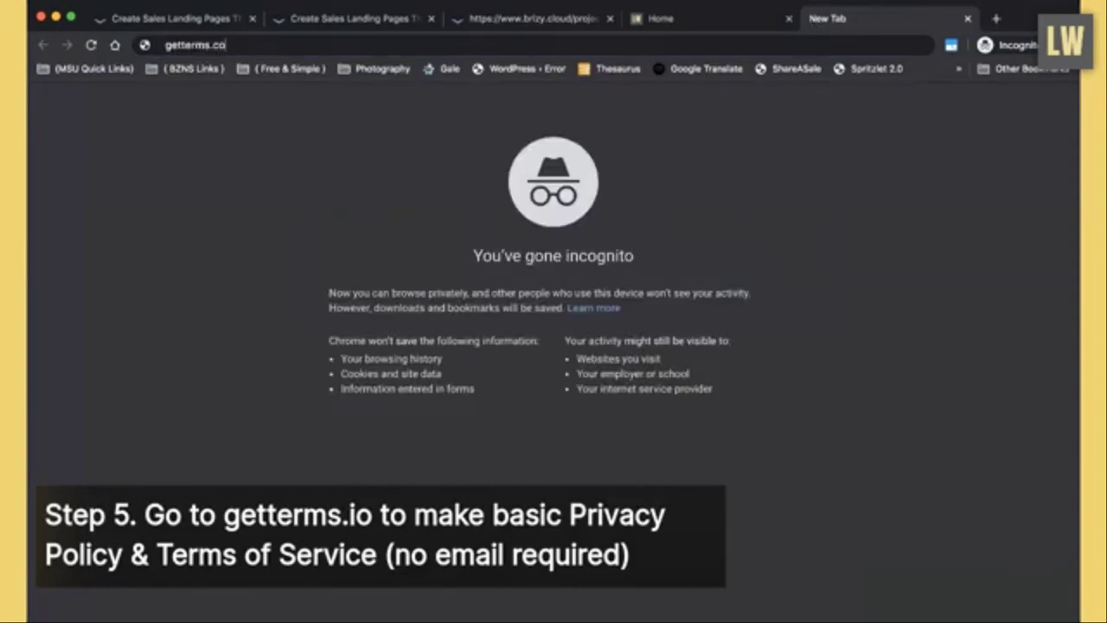
pyautogui.press('Return')
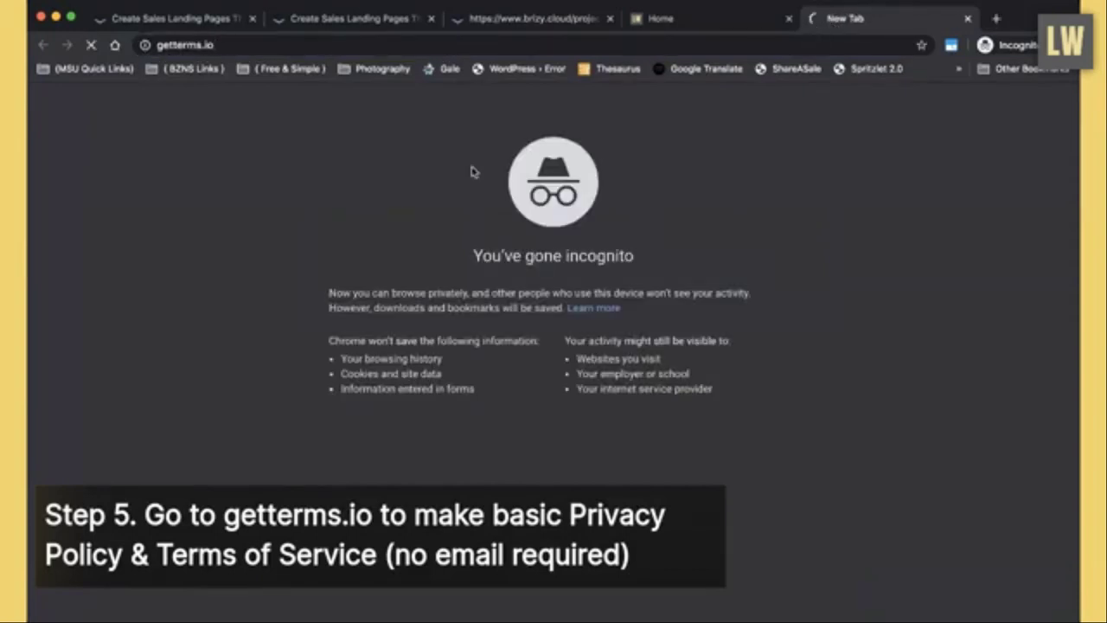
pyautogui.scroll(-3, 375, 205)
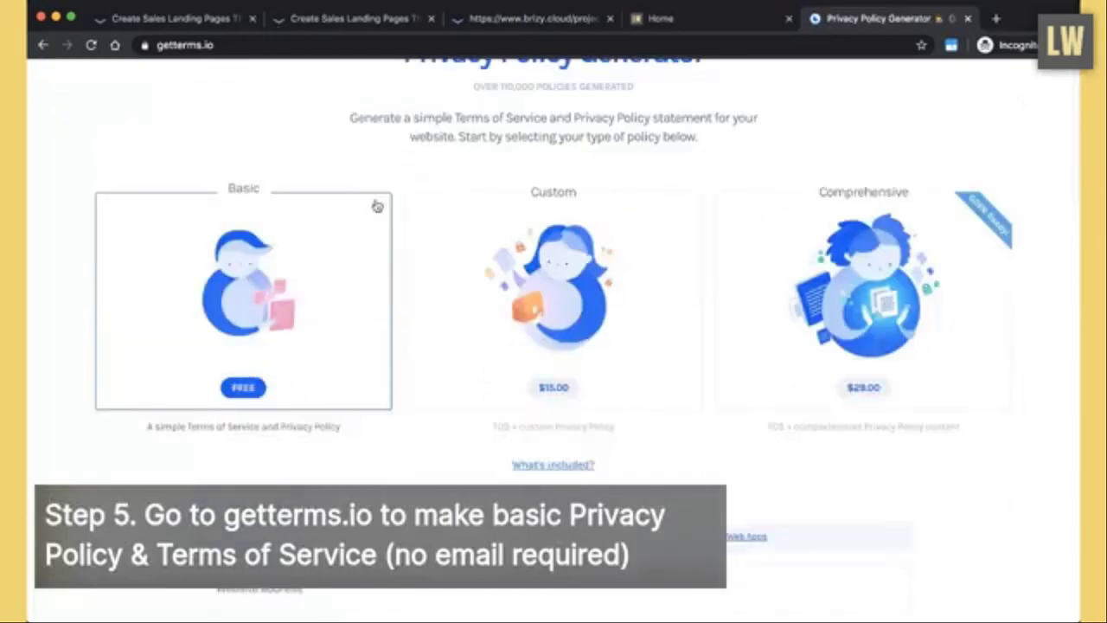
pyautogui.scroll(3, 389, 260)
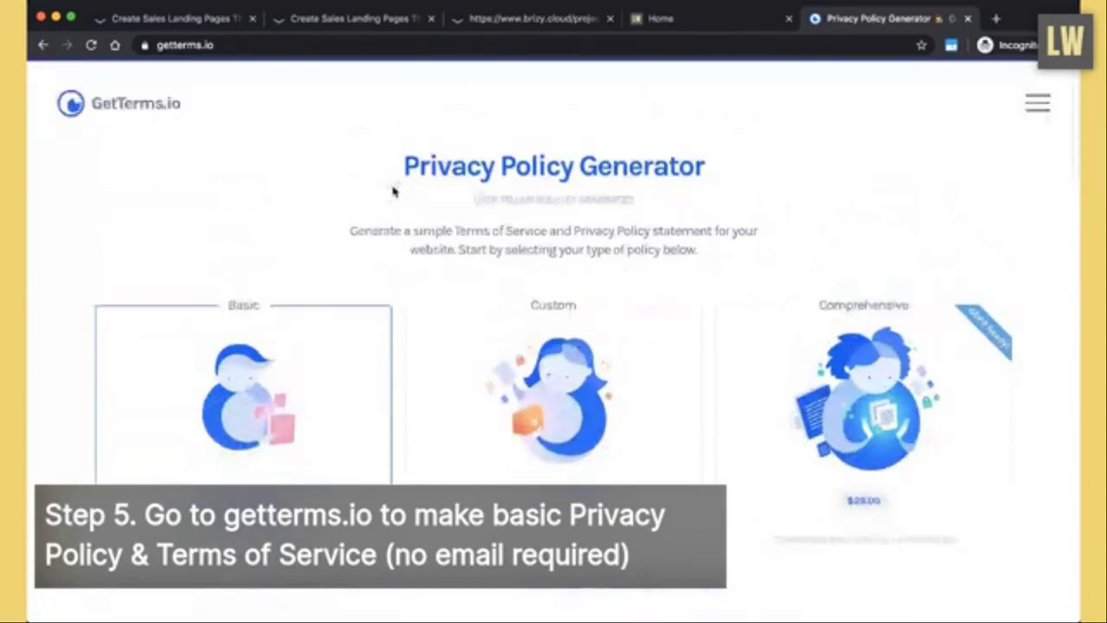
pyautogui.scroll(-3, 391, 189)
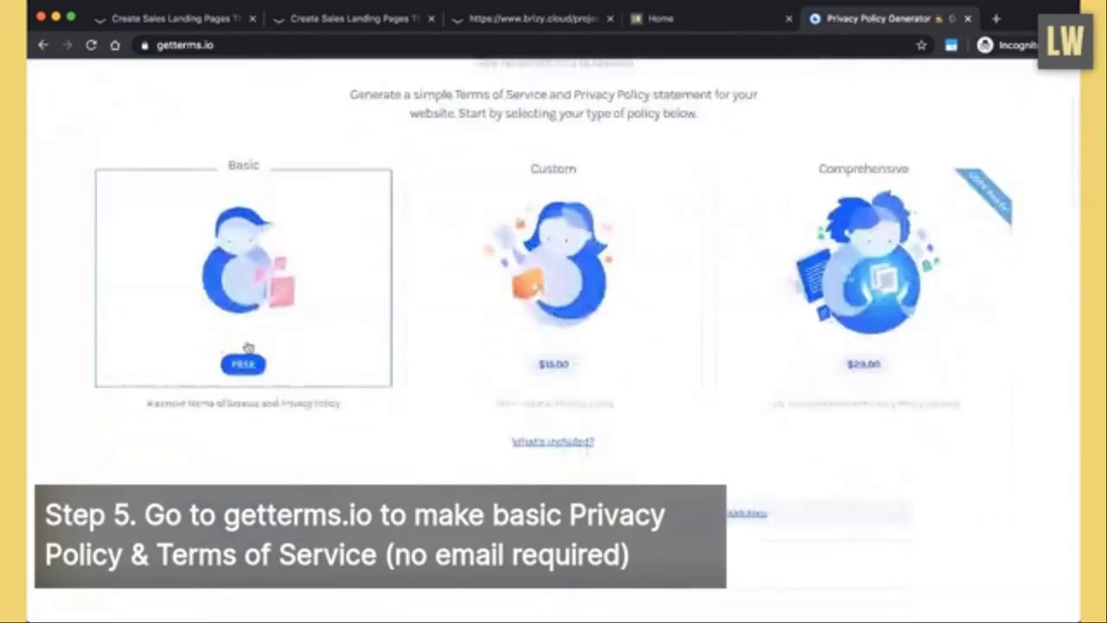
pyautogui.scroll(-5, 248, 346)
pyautogui.click(332, 324)
pyautogui.write('http://samplewebsite.com')
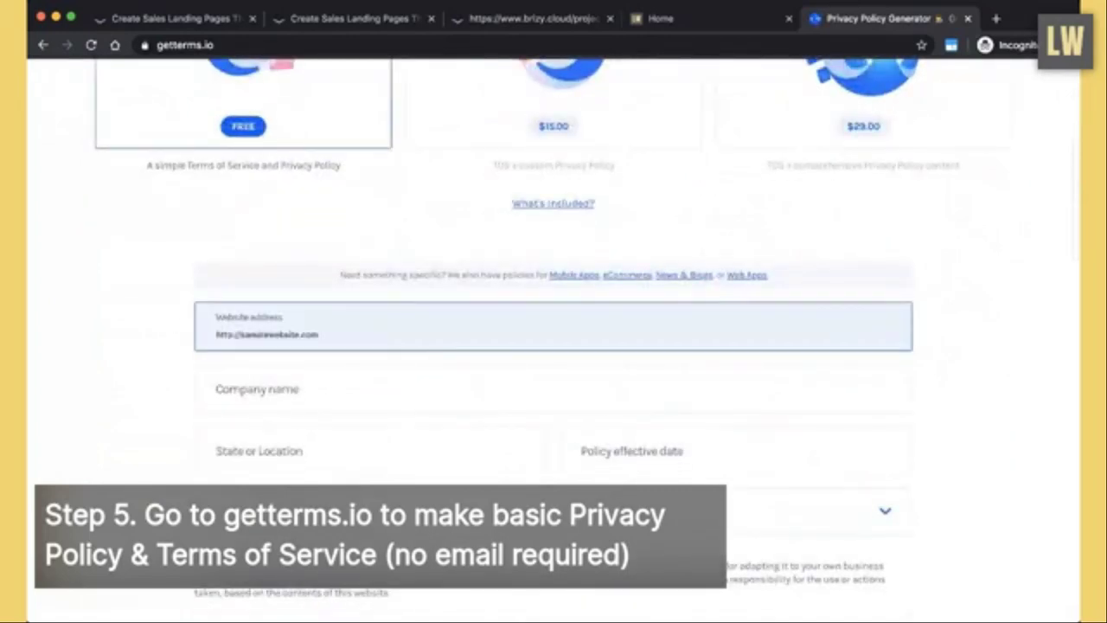
pyautogui.click(319, 403)
pyautogui.write('Sample Webs')
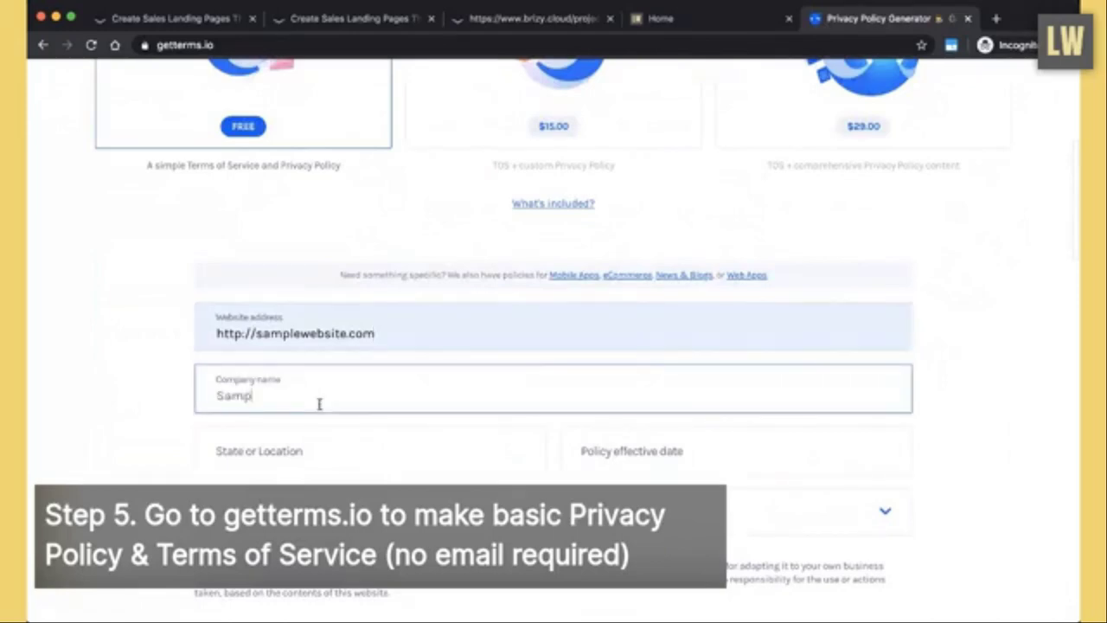
pyautogui.write('ite')
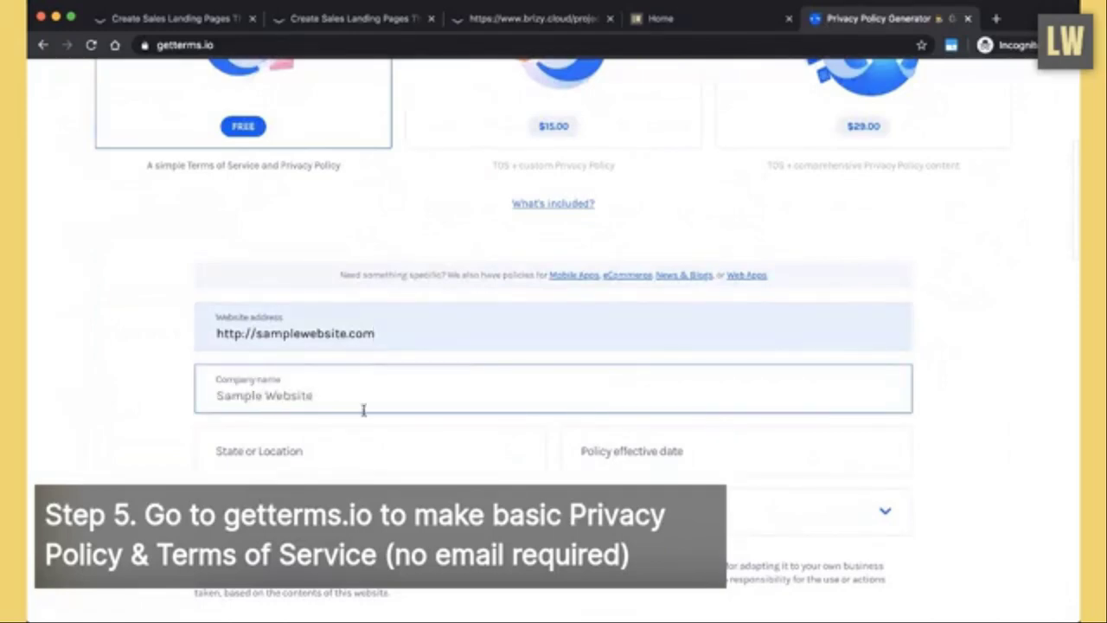
# - Set the policy's state or location to Michigan and its effective date to 8 January 2020
pyautogui.scroll(-1, 363, 410)
pyautogui.click(348, 403)
pyautogui.write('Michigan')
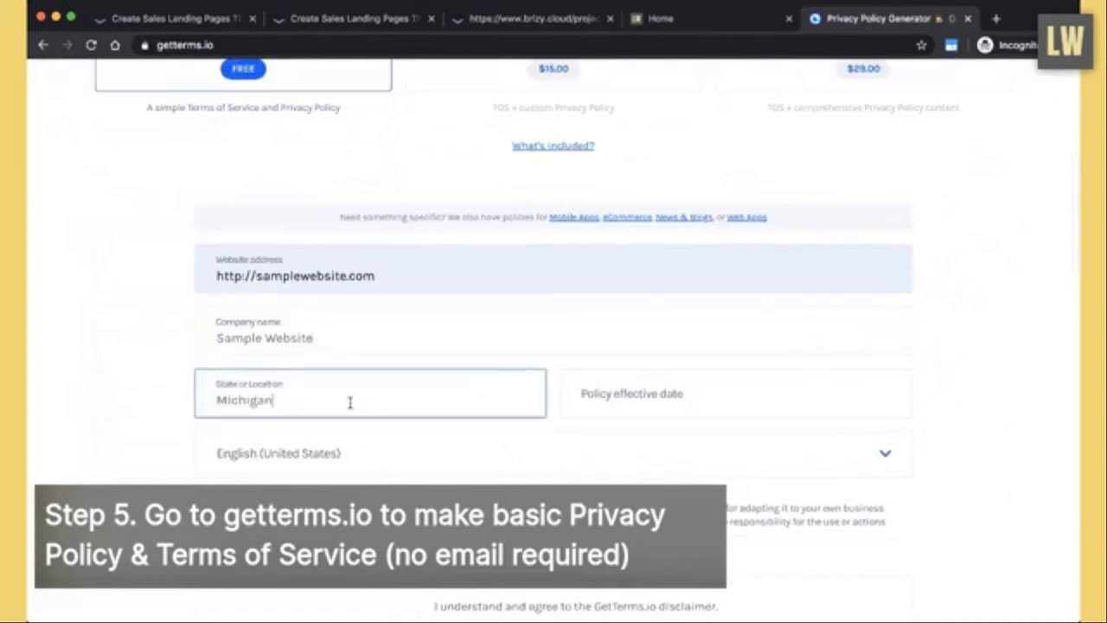
pyautogui.press('Tab')
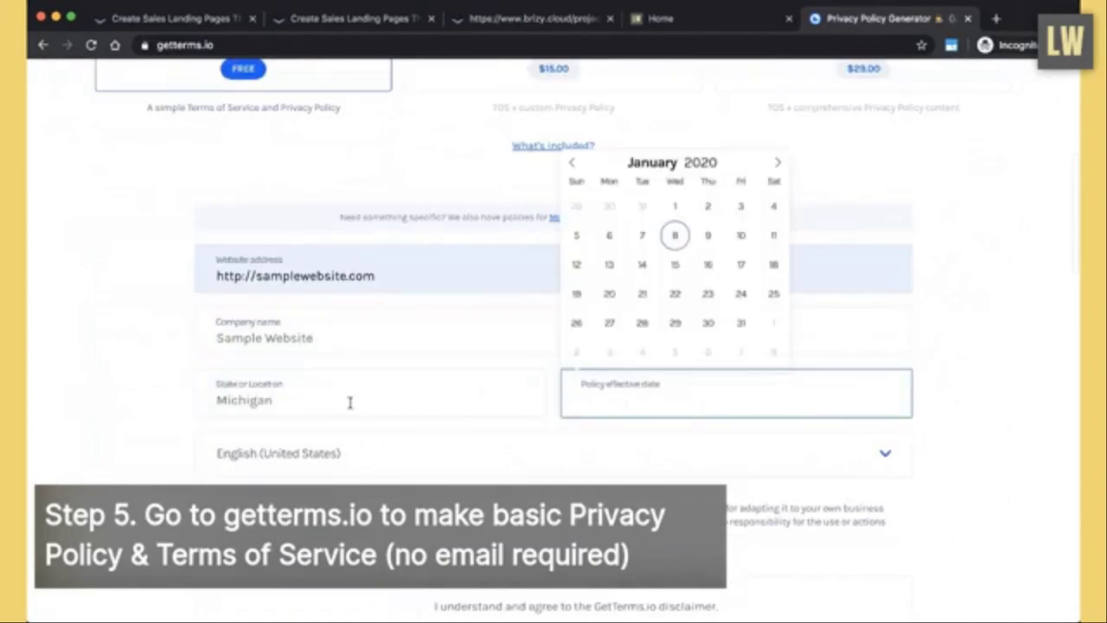
pyautogui.click(676, 238)
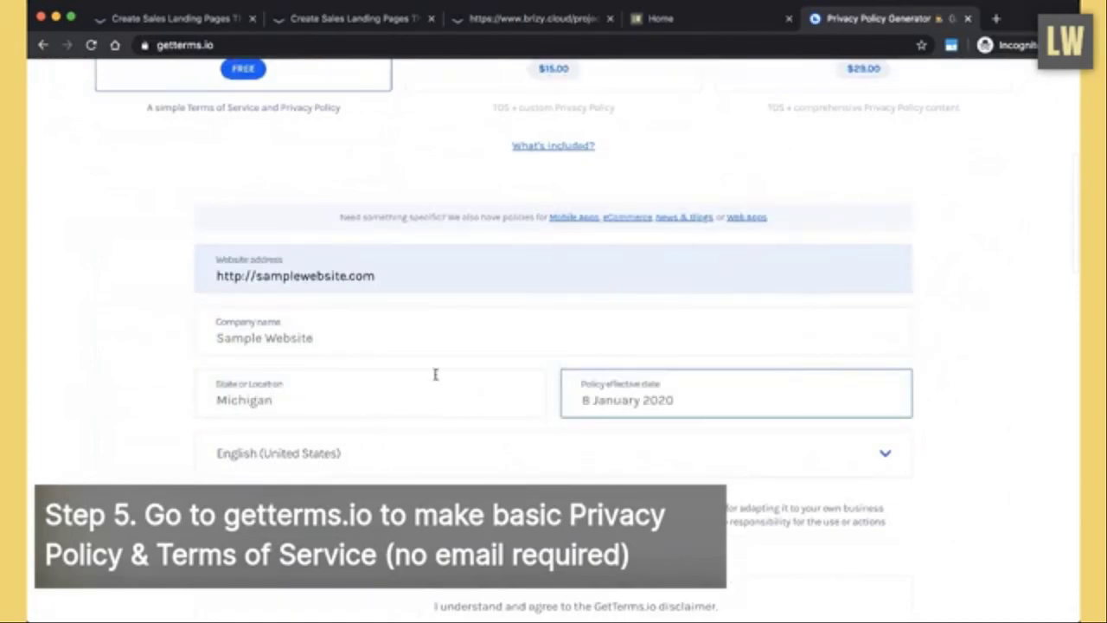
pyautogui.scroll(-1, 436, 378)
pyautogui.scroll(-1, 372, 394)
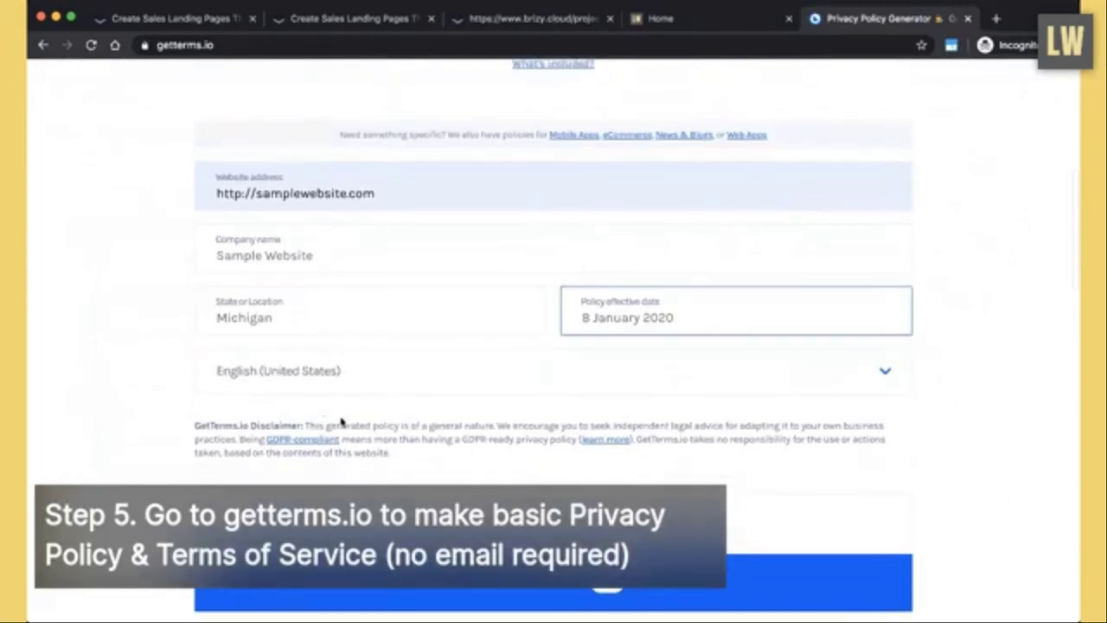
# - Agree to the GetTerms.io disclaimer and generate the privacy policy and terms of service
pyautogui.scroll(-1, 423, 448)
pyautogui.click(407, 468)
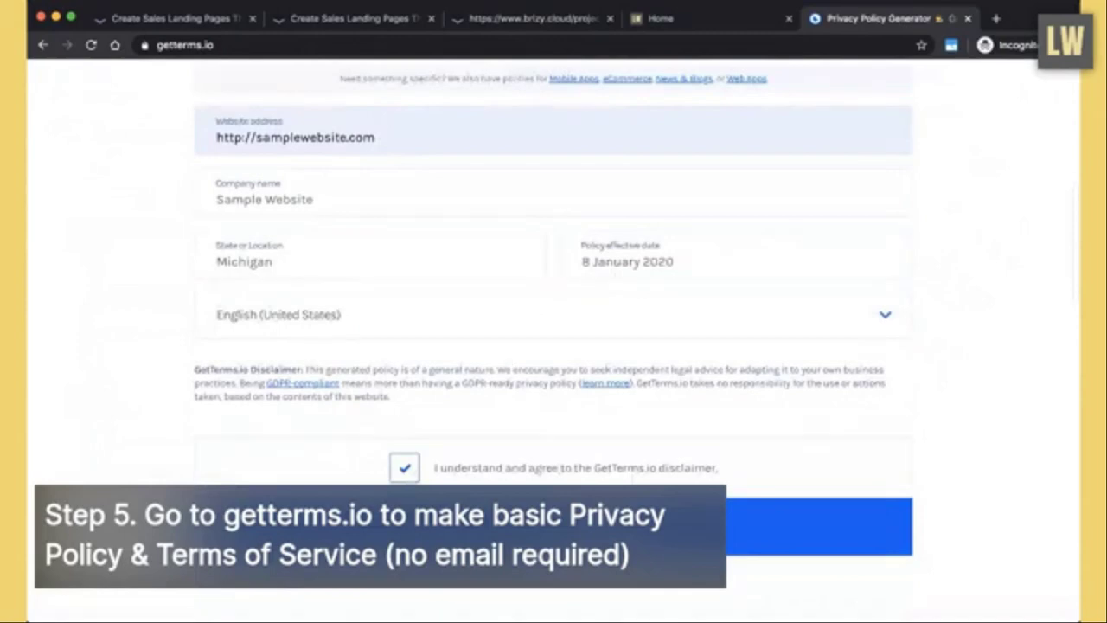
pyautogui.click(554, 526)
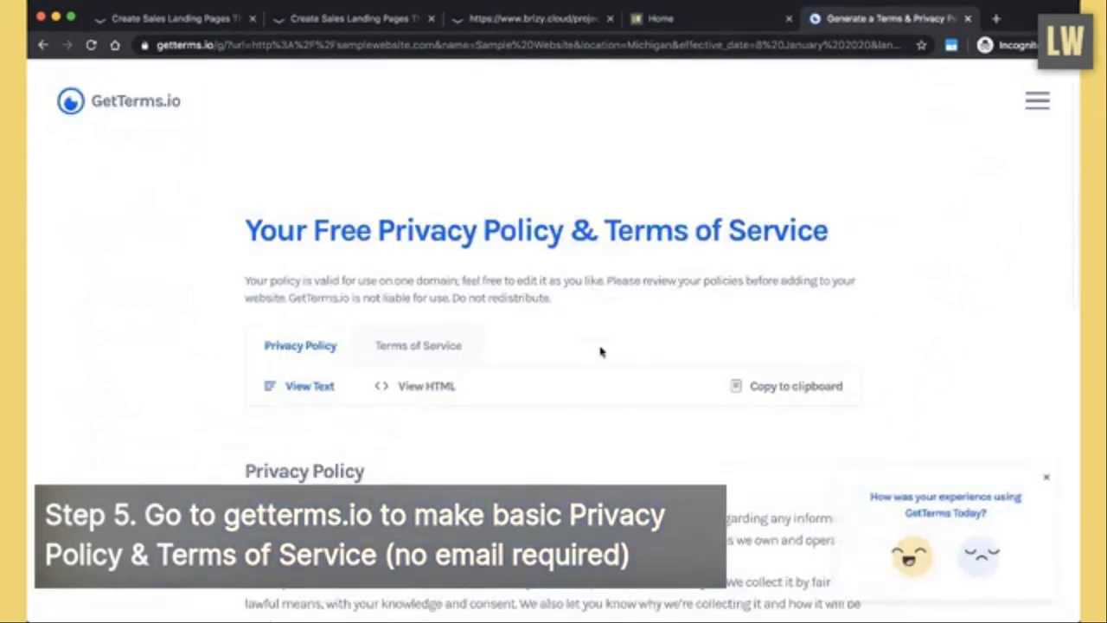
# - Preview the generated Terms of Service, return to the Privacy Policy and copy its text to the clipboard
pyautogui.scroll(-2, 601, 351)
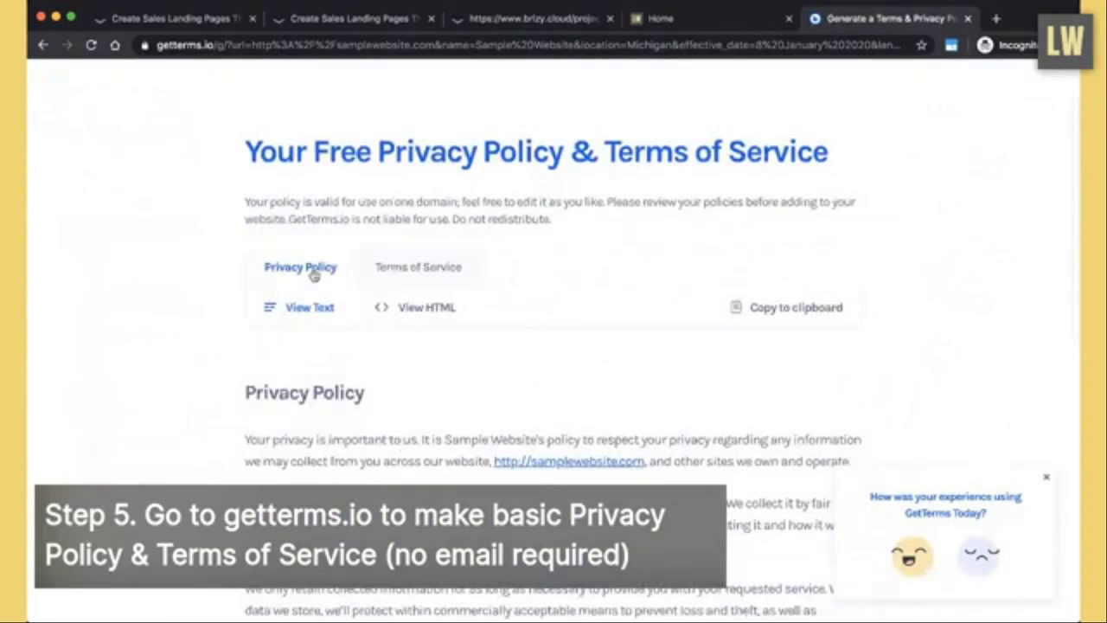
pyautogui.click(398, 271)
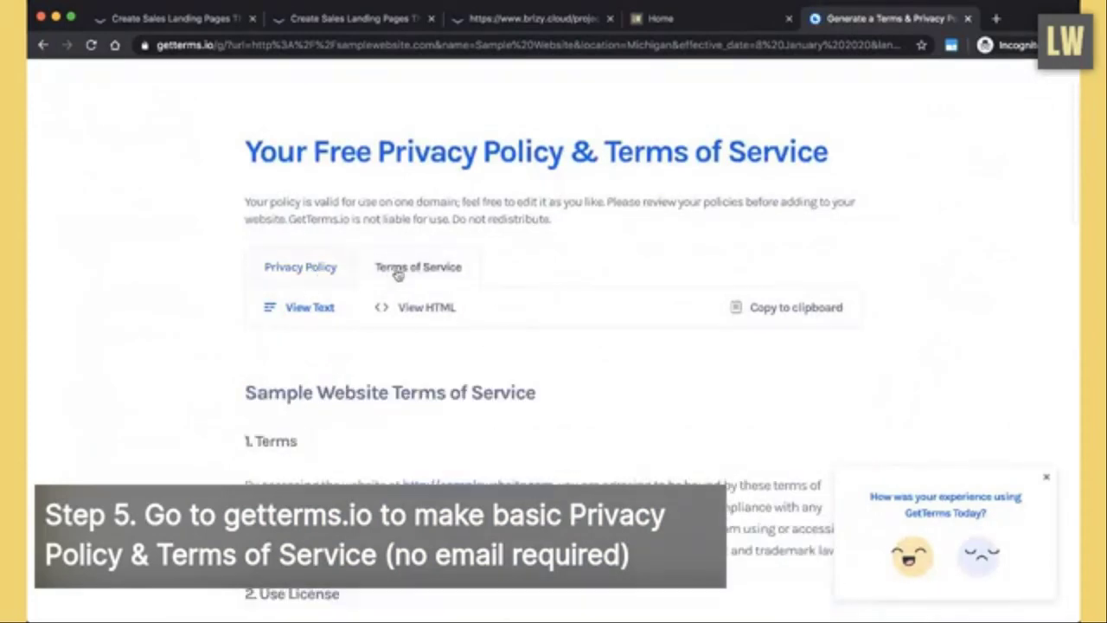
pyautogui.click(305, 270)
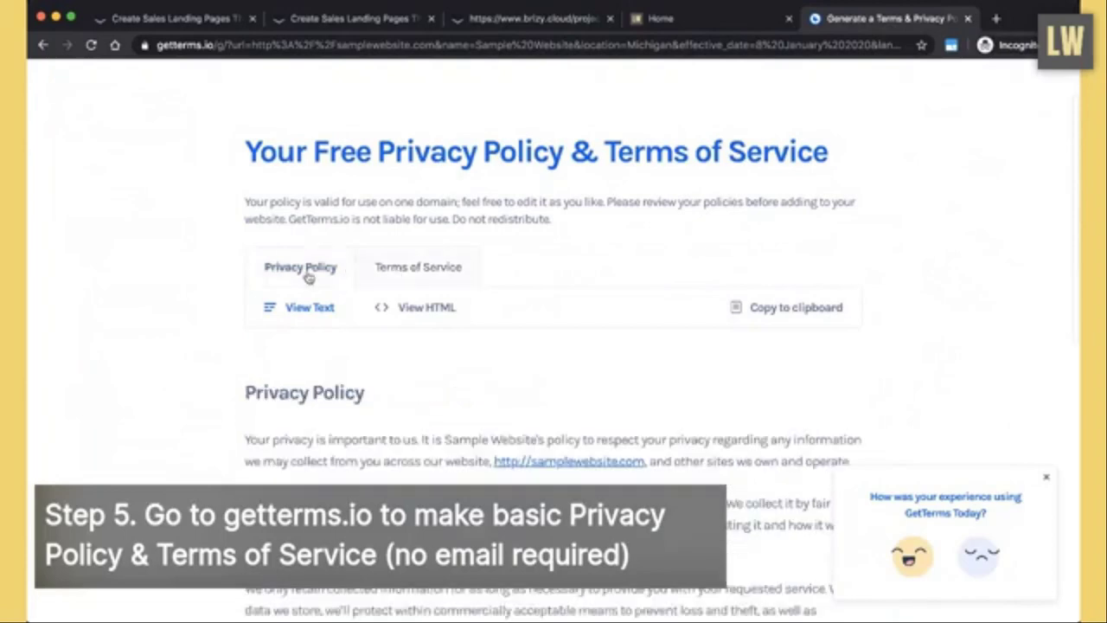
pyautogui.click(797, 309)
pyautogui.click(801, 313)
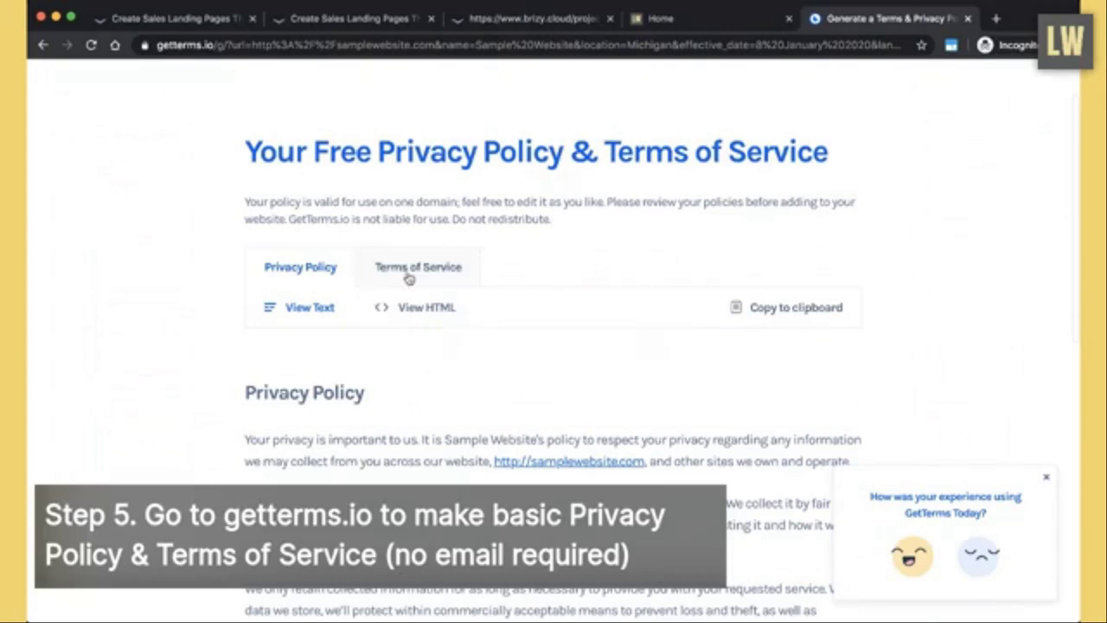
# - Switch to the Brizy editor and open the Privacy Policy page for editing
pyautogui.click(506, 29)
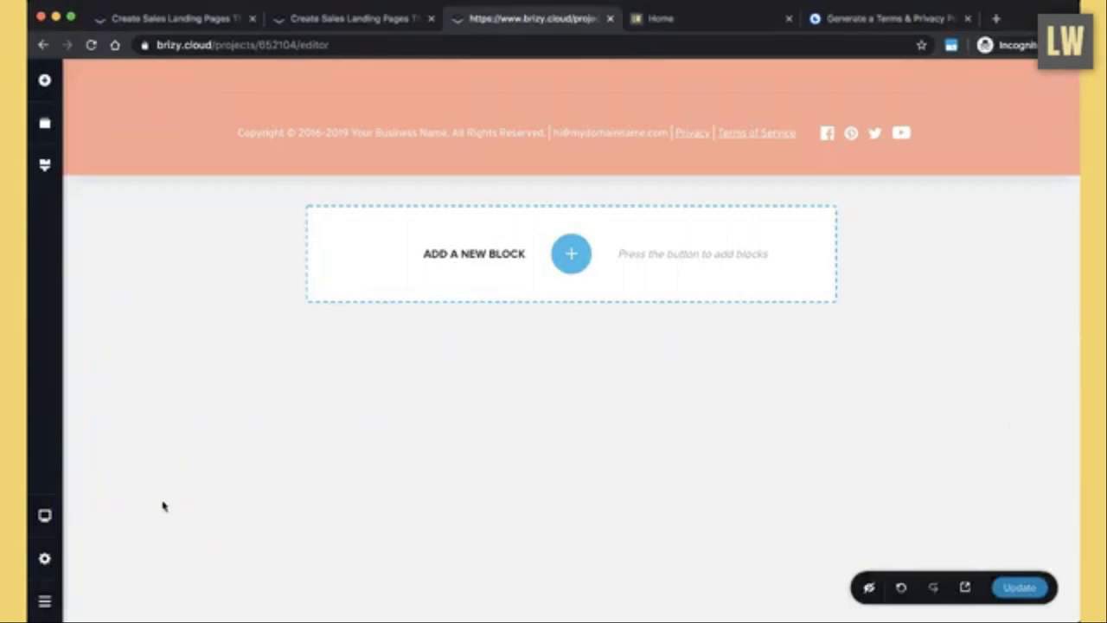
pyautogui.click(45, 562)
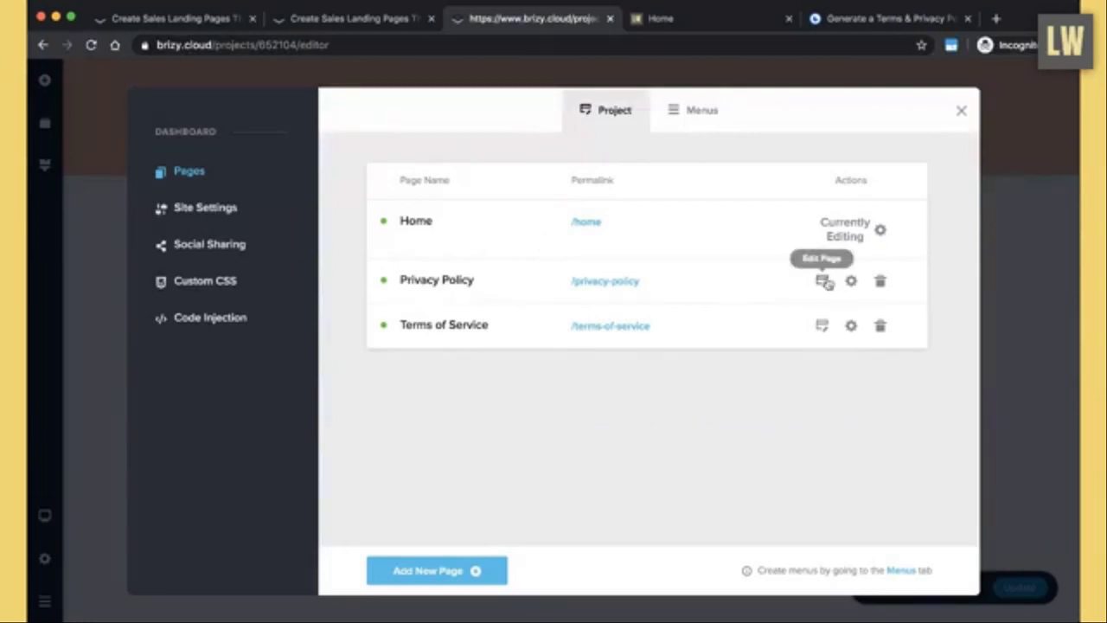
pyautogui.click(823, 281)
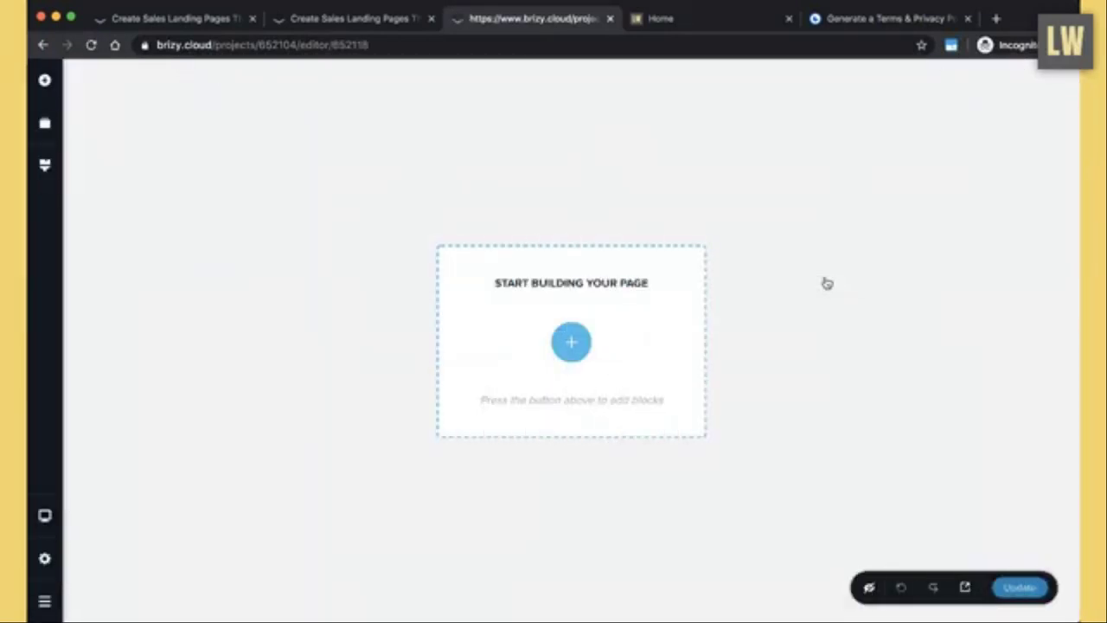
# - Check the demo site's privacy policy page and add the header block with the Company logo and the Services, Portfolio, Contact menu
pyautogui.click(571, 343)
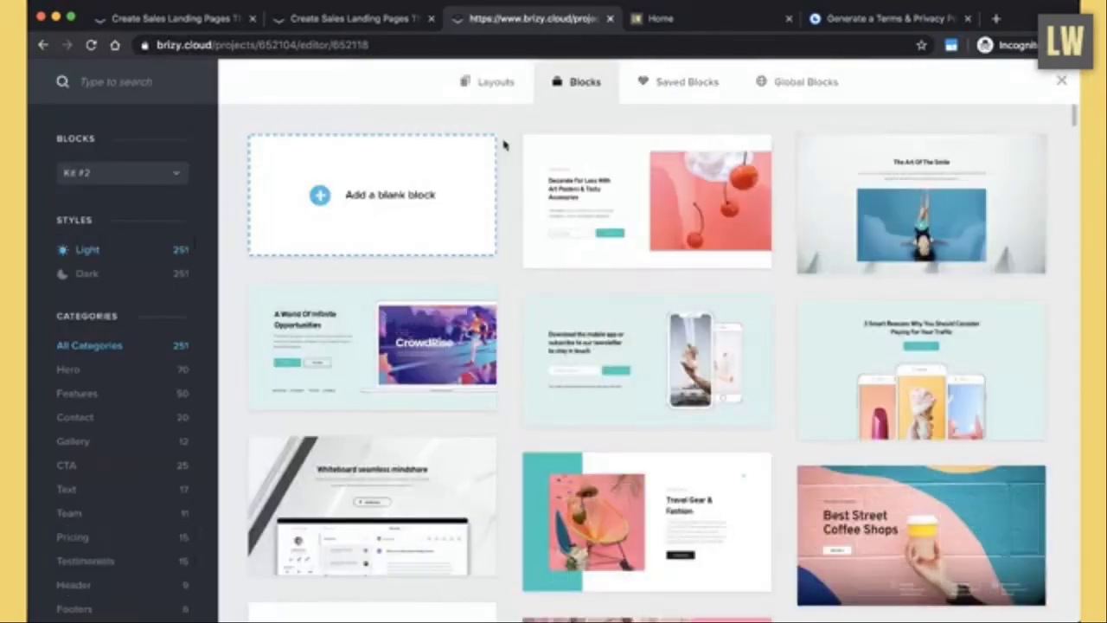
pyautogui.click(94, 585)
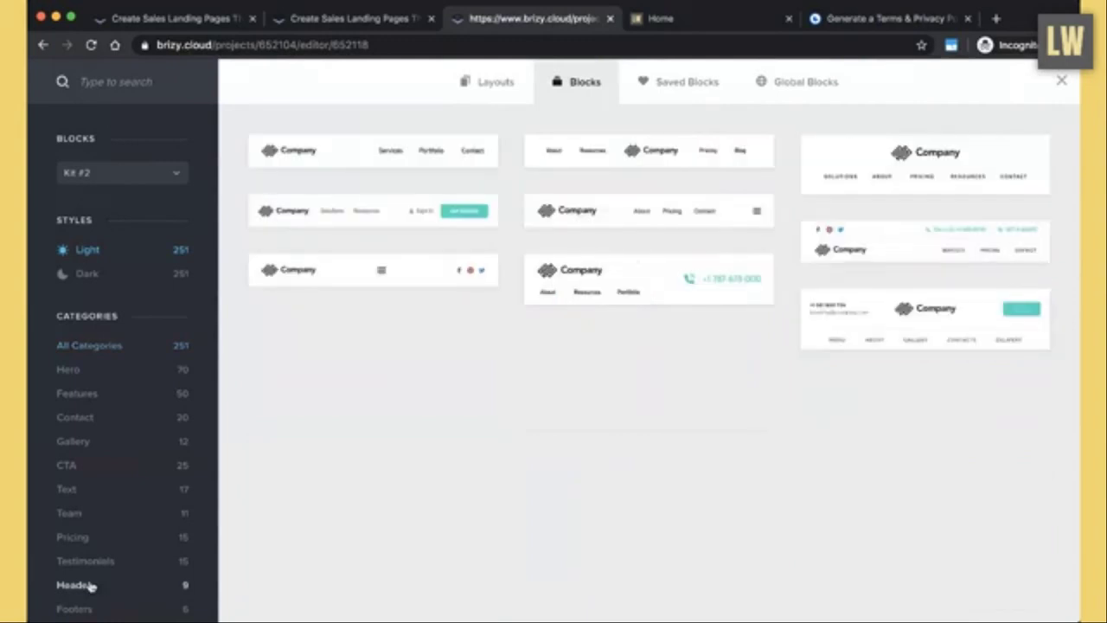
pyautogui.hotkey('ctrl', 'Tab')
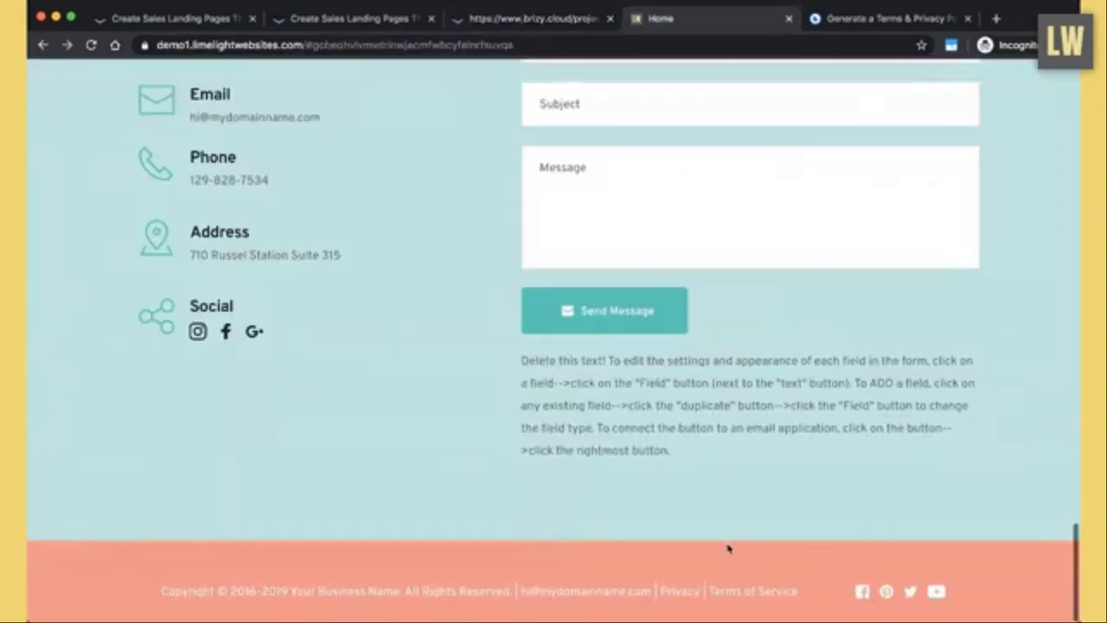
pyautogui.click(680, 591)
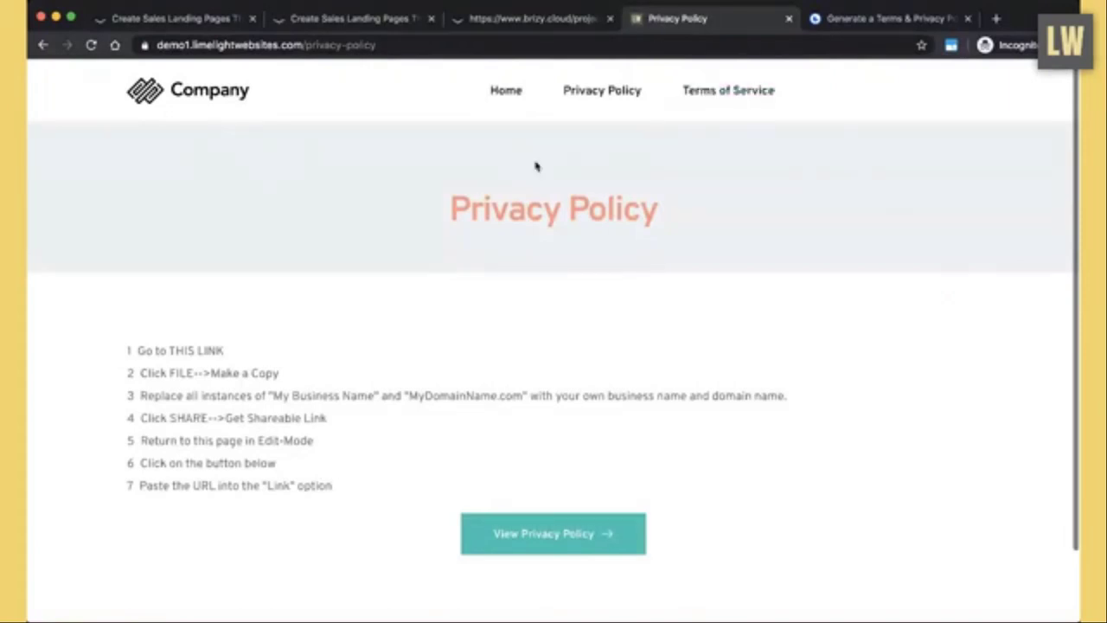
pyautogui.hotkey('ctrl', 'shift', 'Tab')
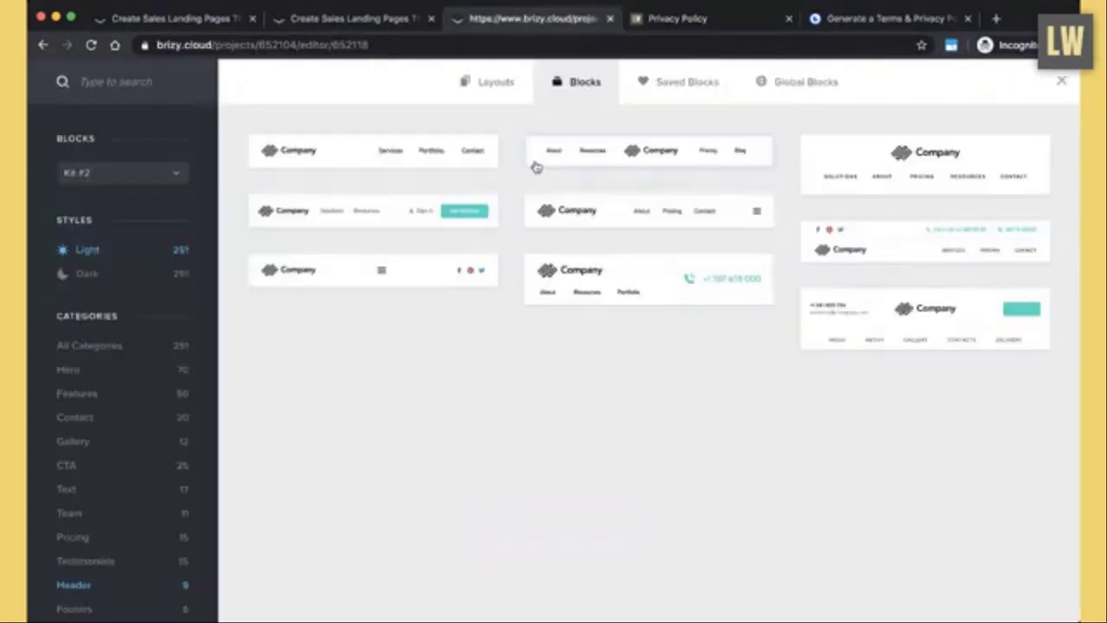
pyautogui.click(454, 162)
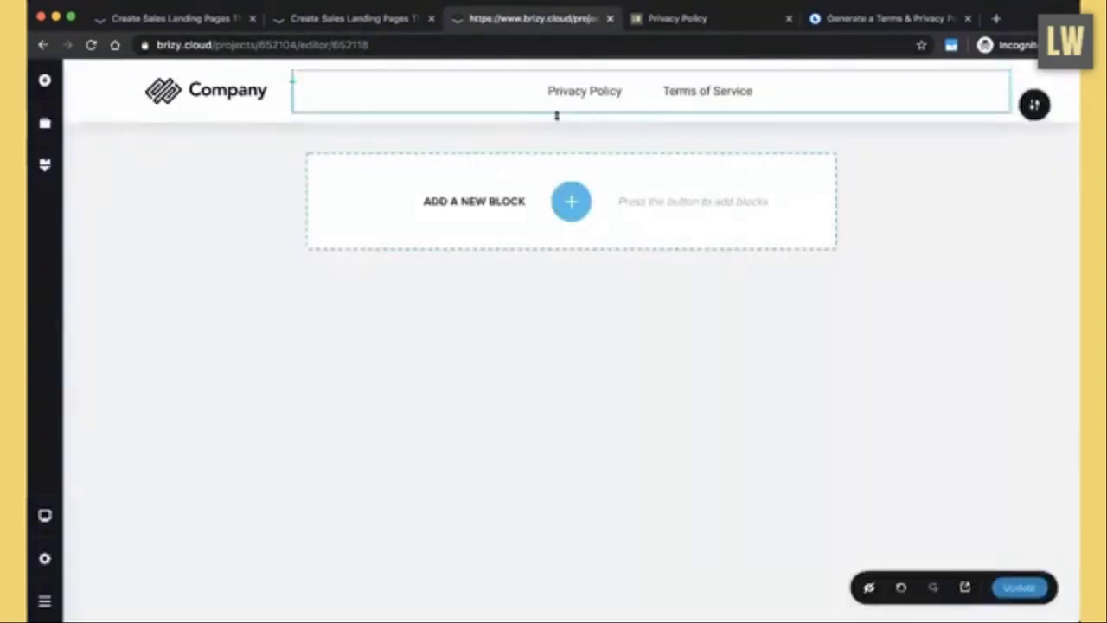
# - Add a blank block below the header and delete one of its two columns
pyautogui.click(572, 203)
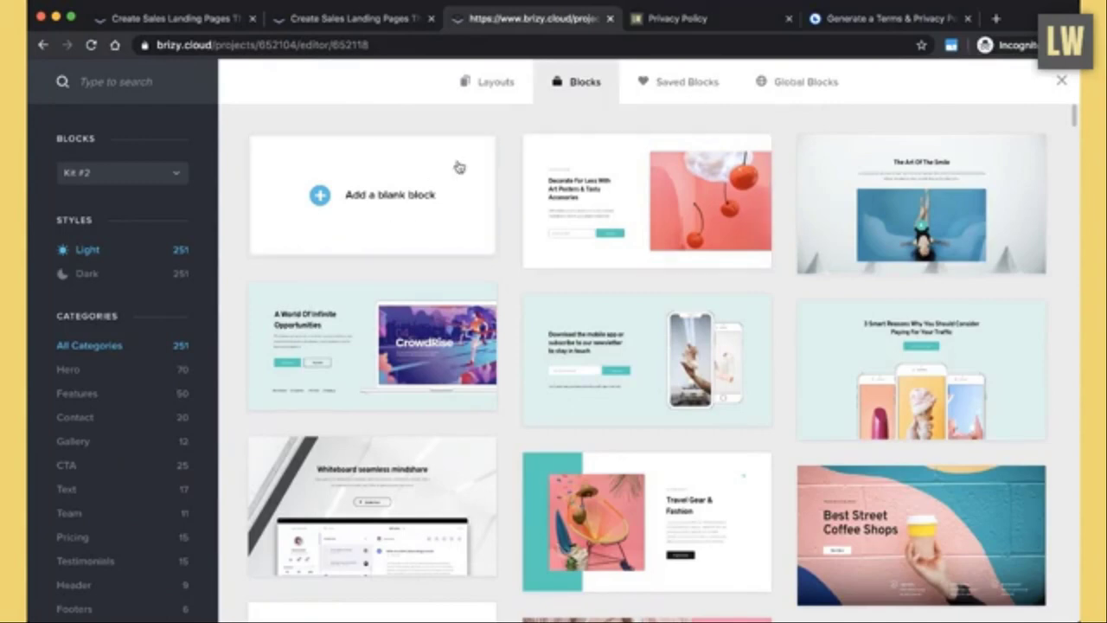
pyautogui.click(375, 214)
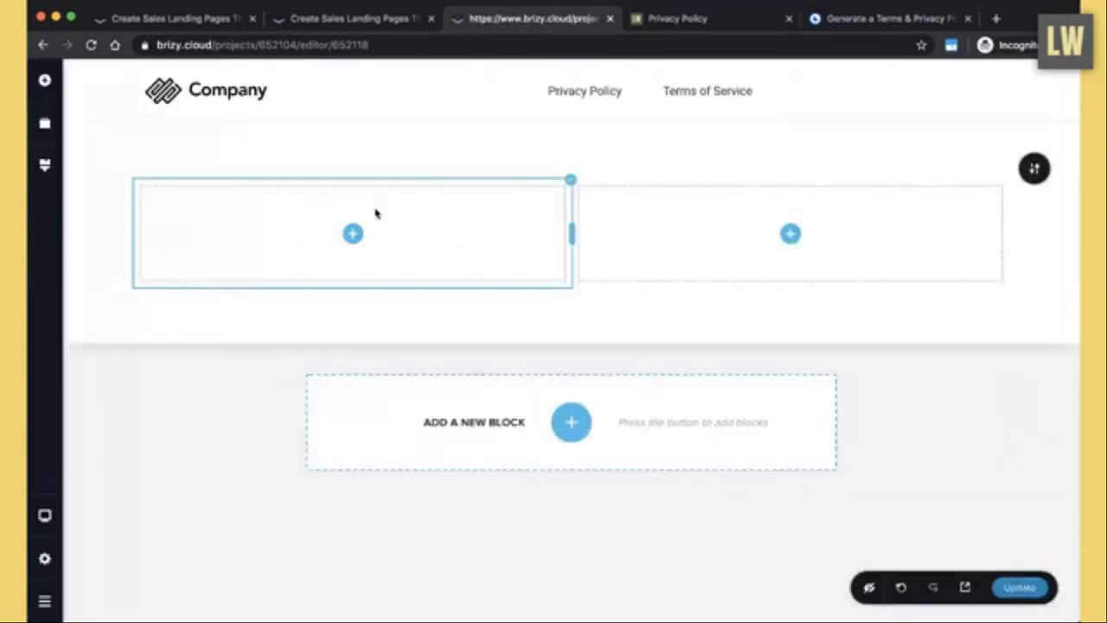
pyautogui.click(576, 187)
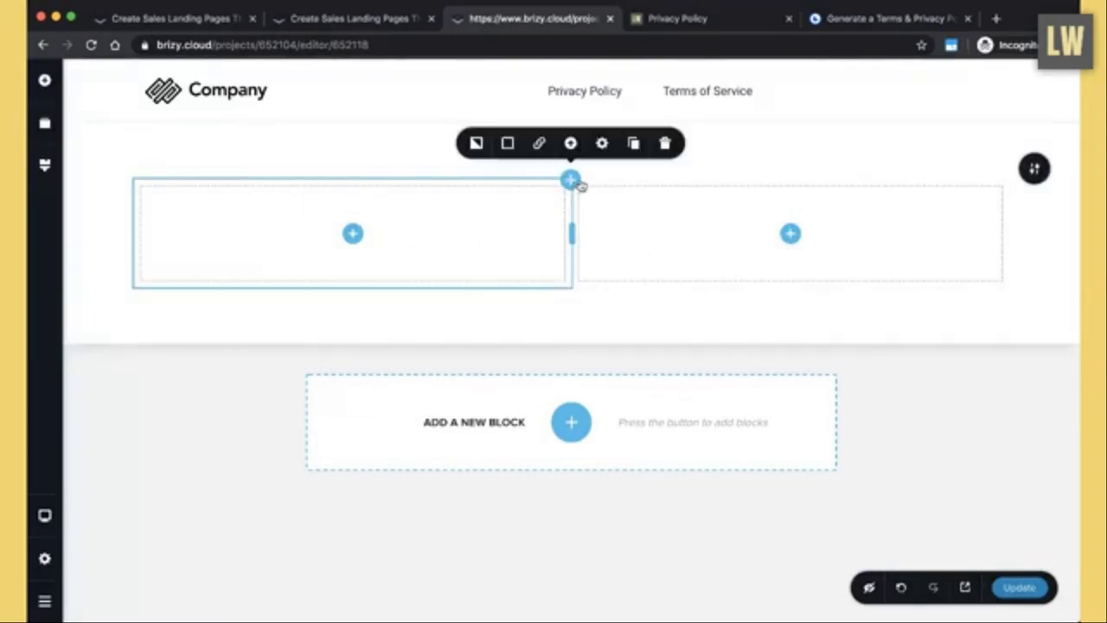
pyautogui.click(665, 142)
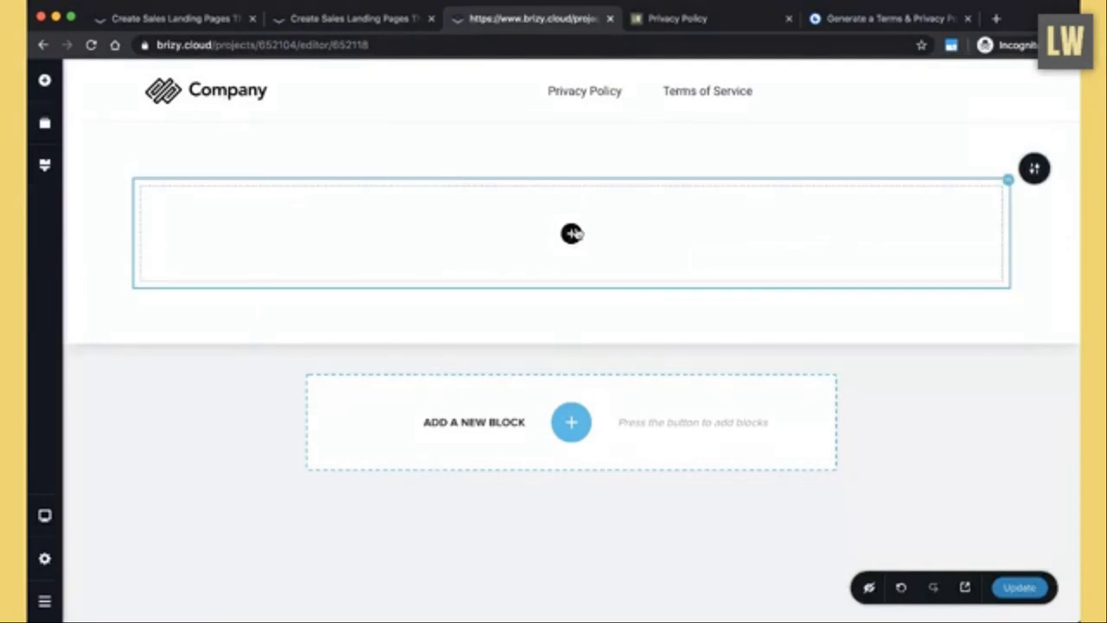
# - Add a Text element to the blank block and replace its placeholder text with the copied privacy policy
pyautogui.click(573, 233)
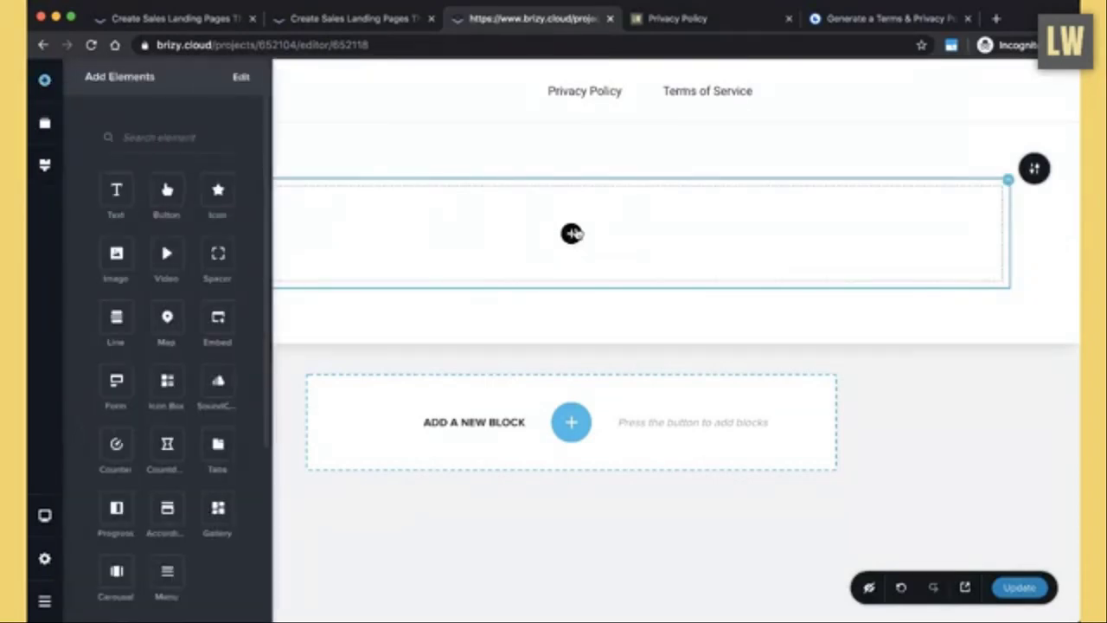
pyautogui.moveTo(117, 191); pyautogui.dragTo(571, 243)
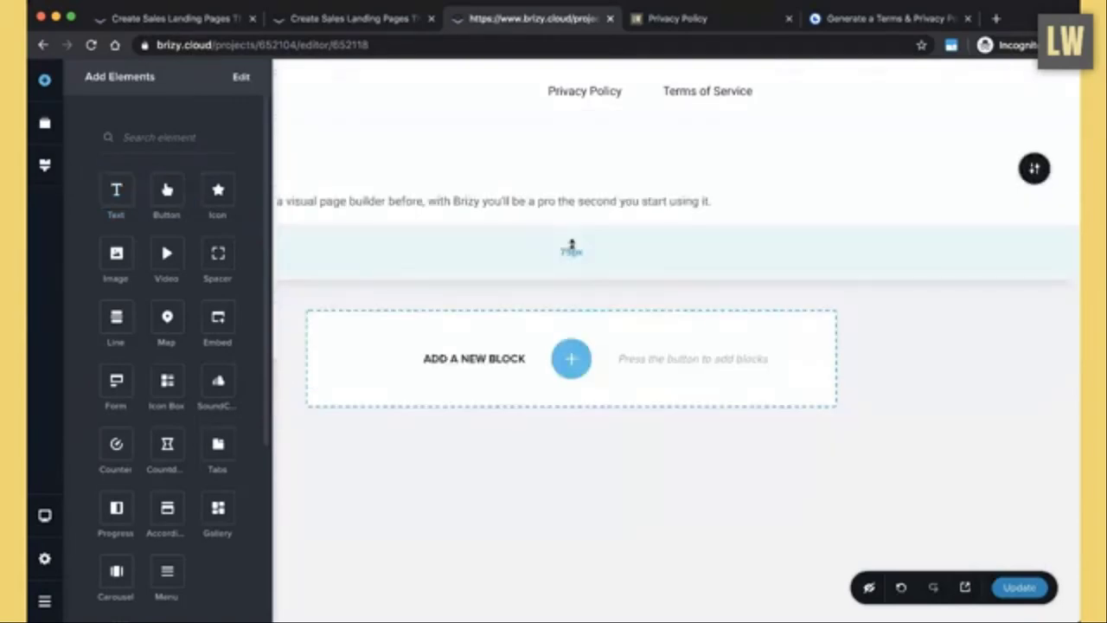
pyautogui.click(625, 207)
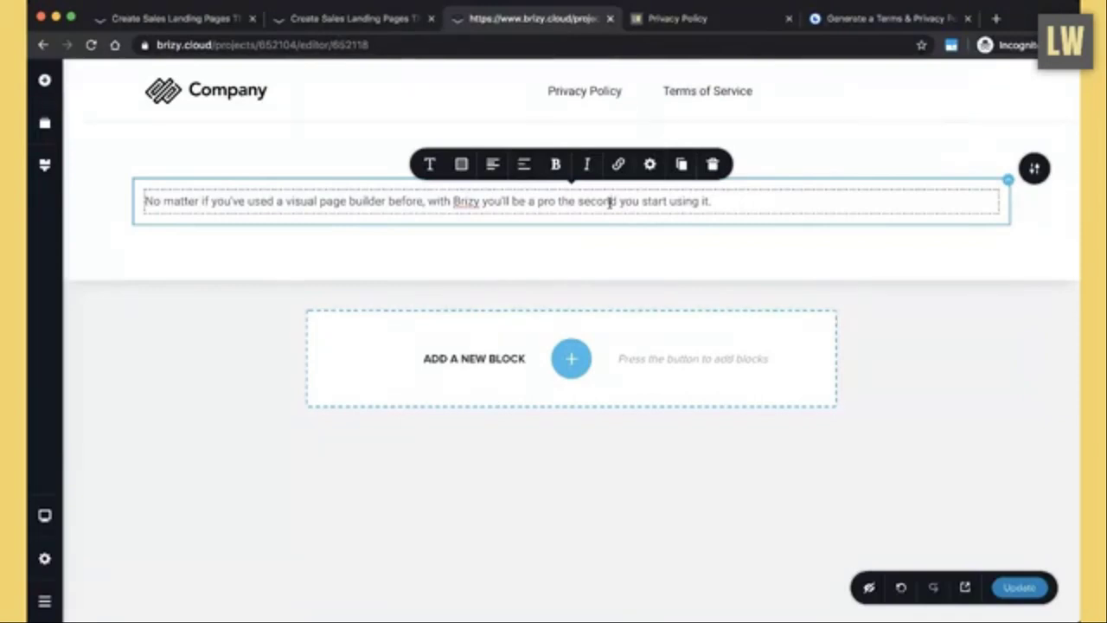
pyautogui.moveTo(724, 198); pyautogui.dragTo(611, 227)
pyautogui.click(147, 200)
pyautogui.press('super+v')
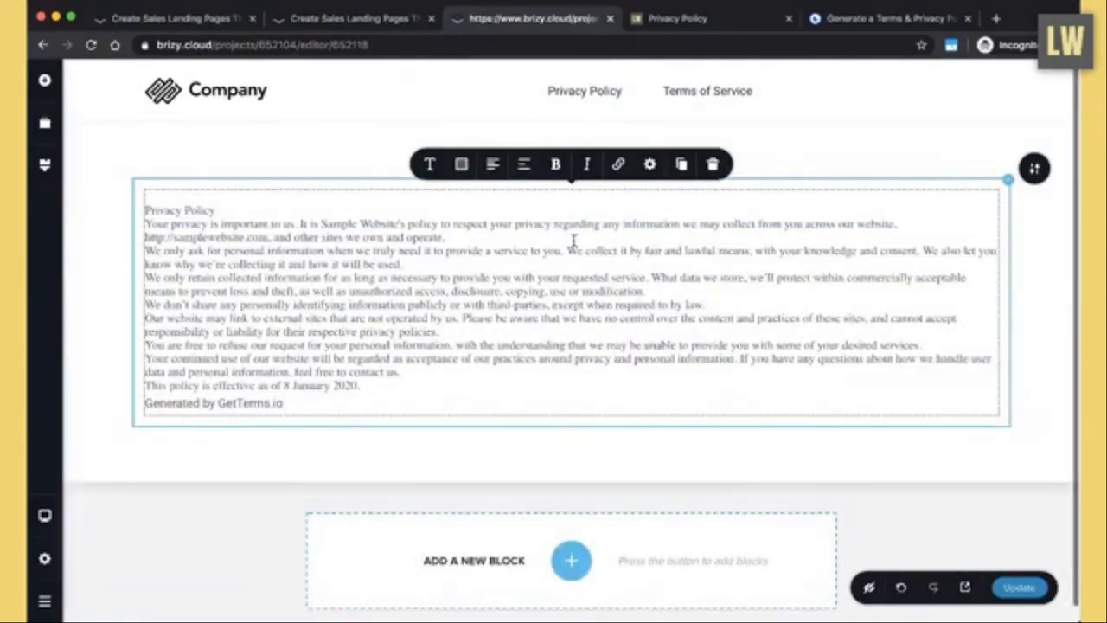
# - Insert blank lines between the body paragraphs of the pasted privacy policy
pyautogui.press('Return')
pyautogui.click(488, 276)
pyautogui.press('Return')
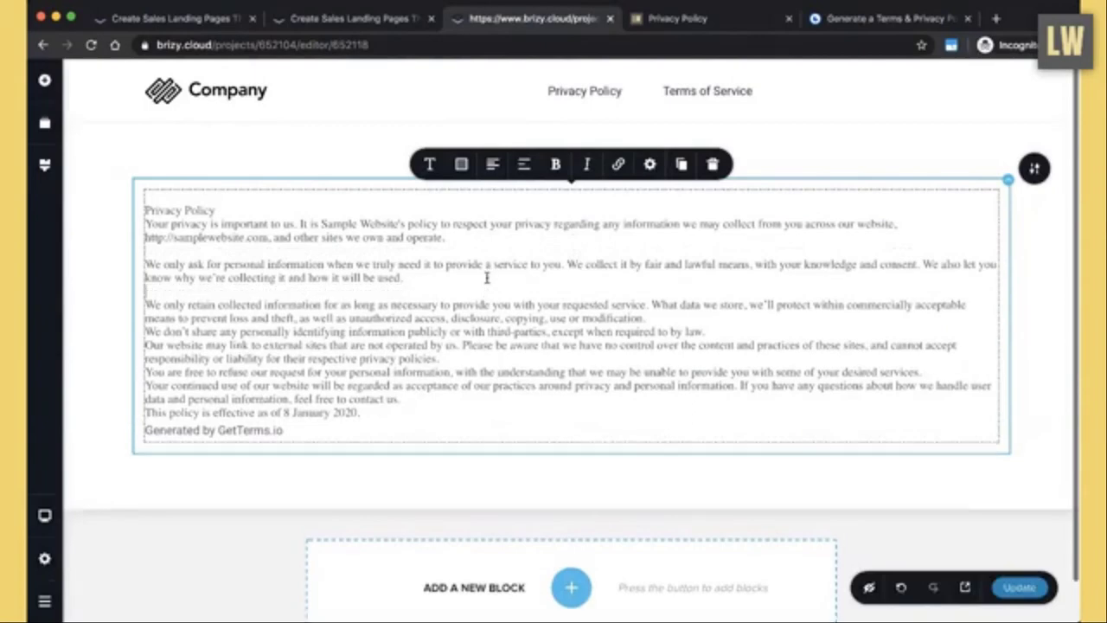
pyautogui.click(668, 318)
pyautogui.press('Return')
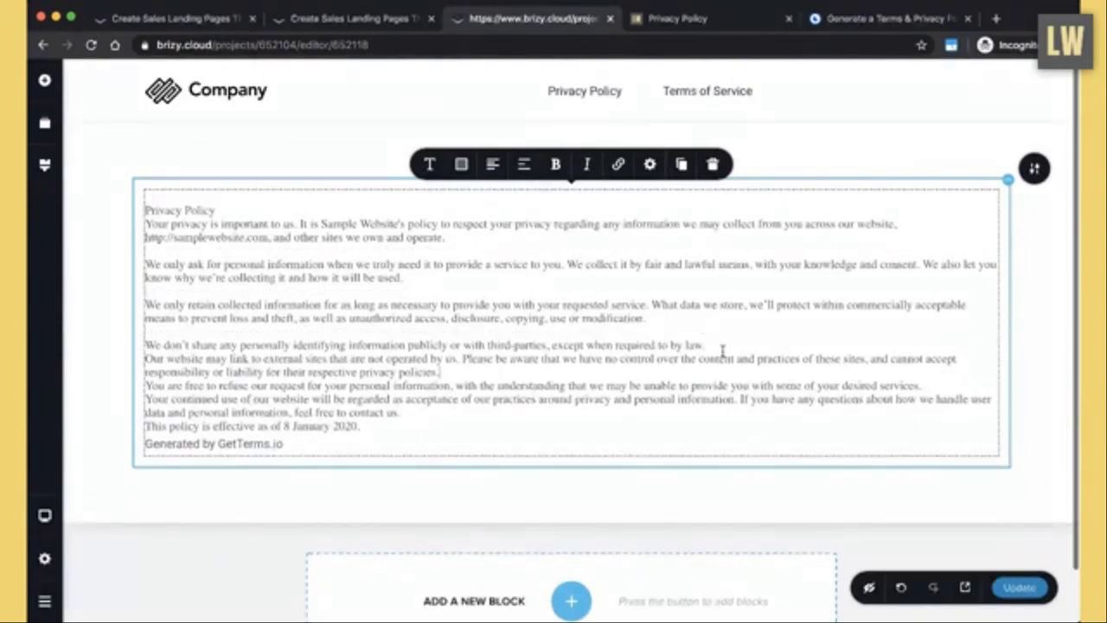
pyautogui.press('Return')
pyautogui.press('Return')
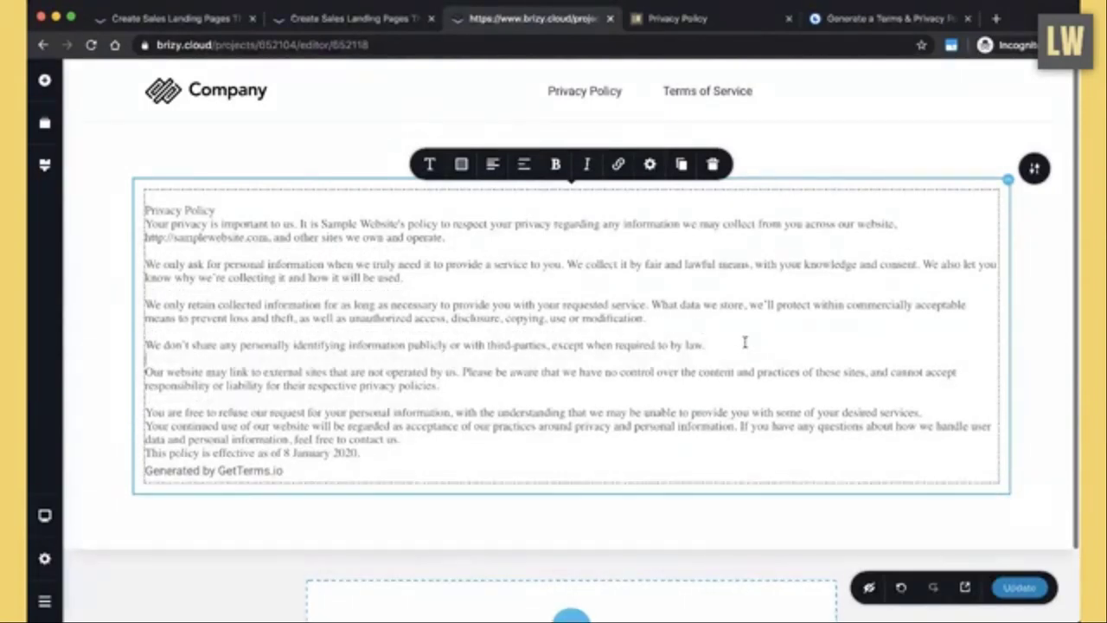
pyautogui.press('Return')
# - Add extra space around the "Generated by GetTerms.io" line and a blank line below the "Privacy Policy" title
pyautogui.click(309, 483)
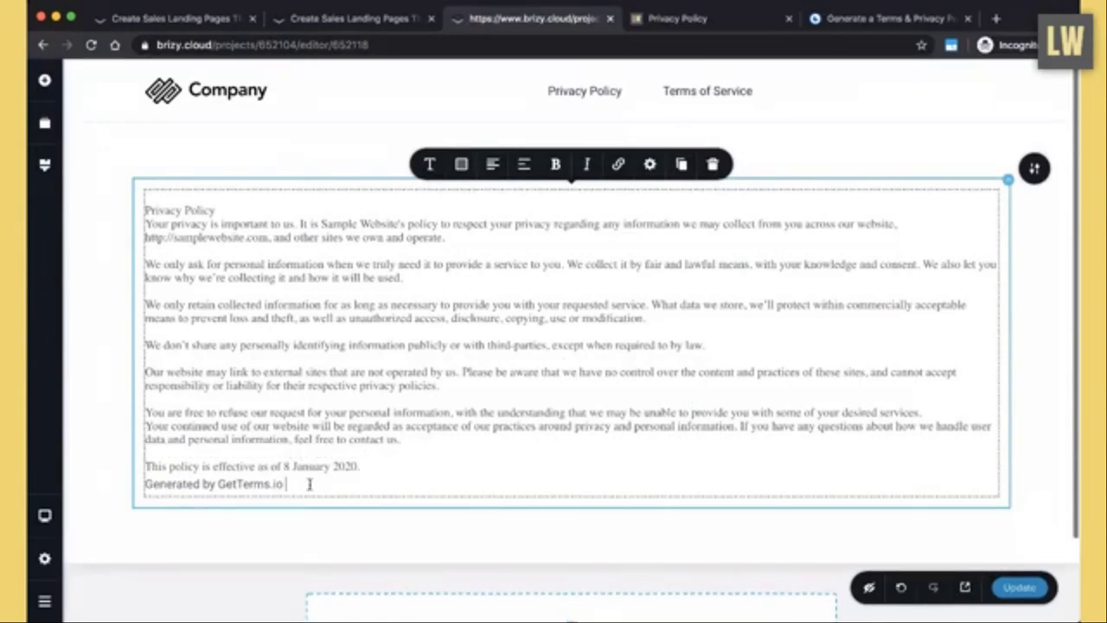
pyautogui.press('Return')
pyautogui.moveTo(288, 496); pyautogui.dragTo(132, 498)
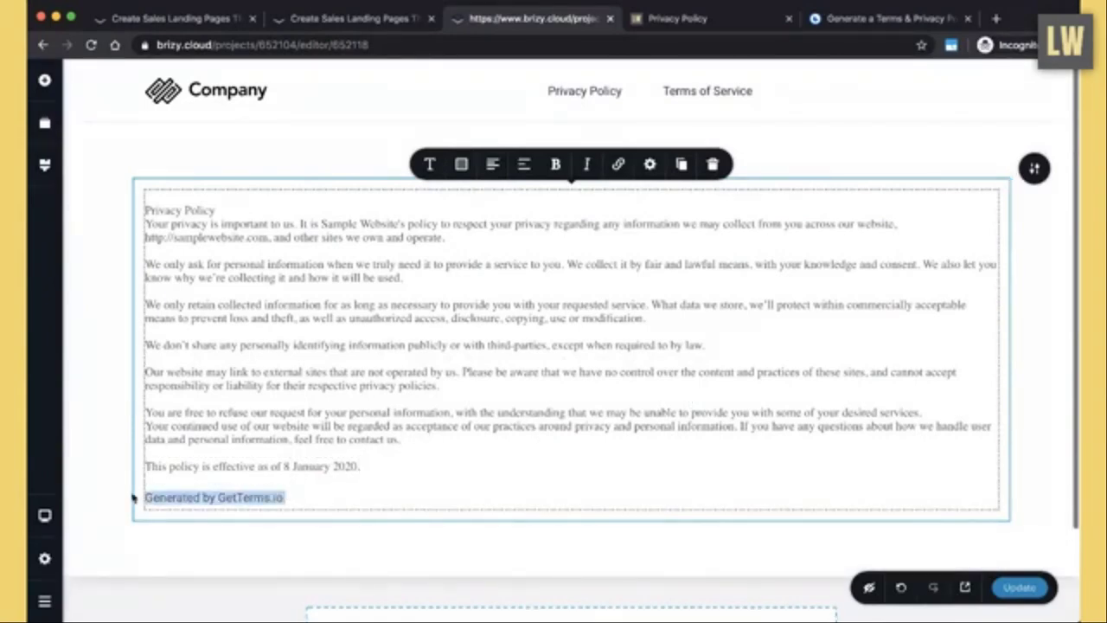
pyautogui.click(322, 408)
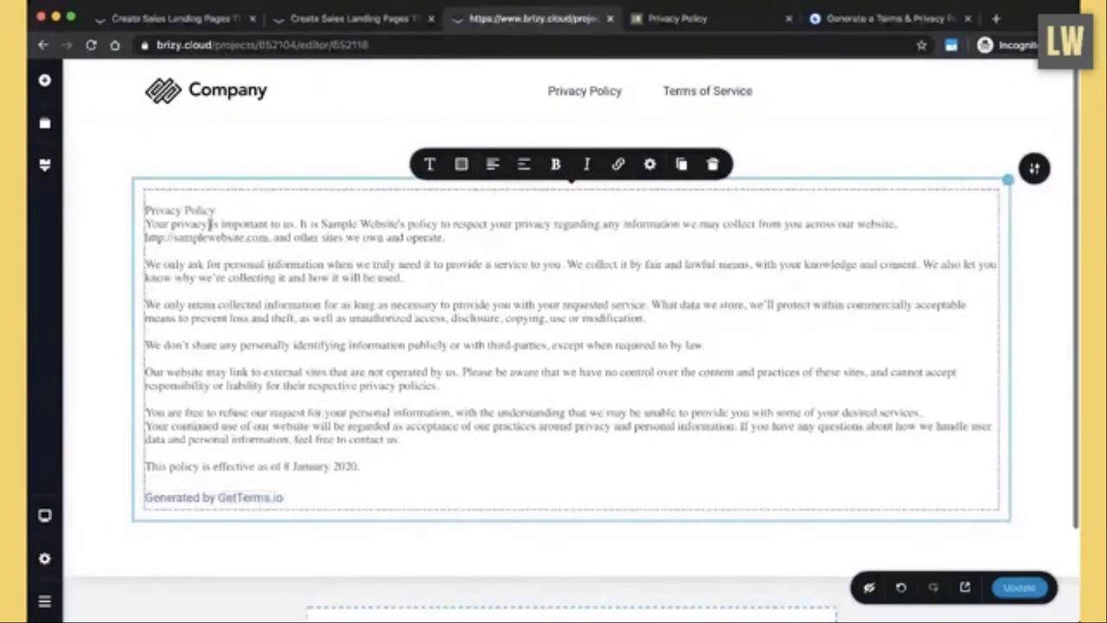
pyautogui.moveTo(218, 210); pyautogui.dragTo(99, 217)
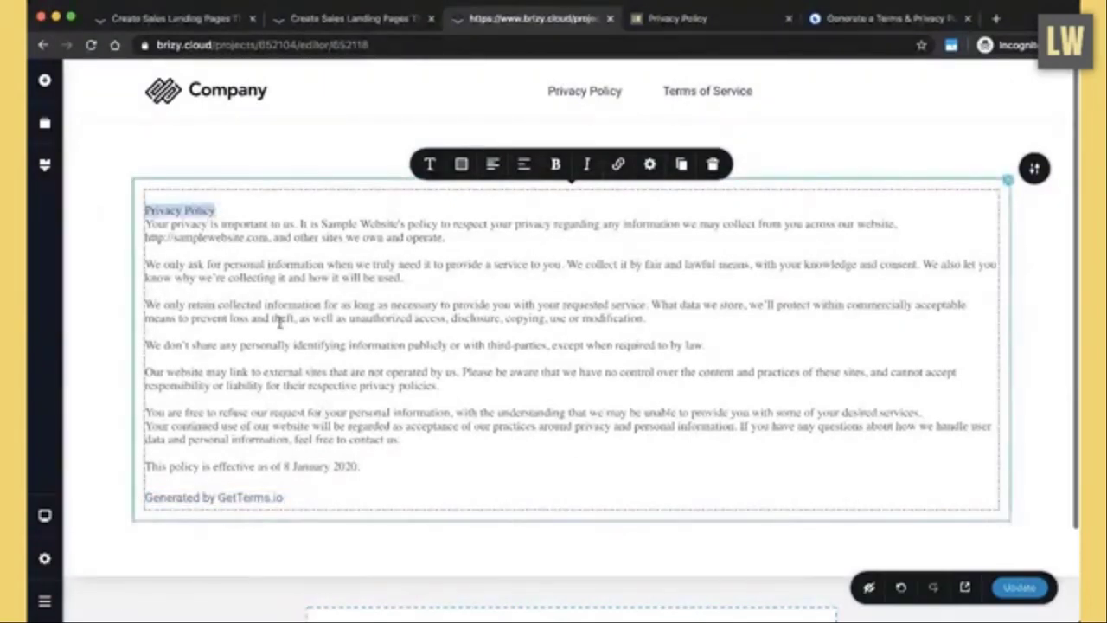
pyautogui.press('Right')
pyautogui.press('Return')
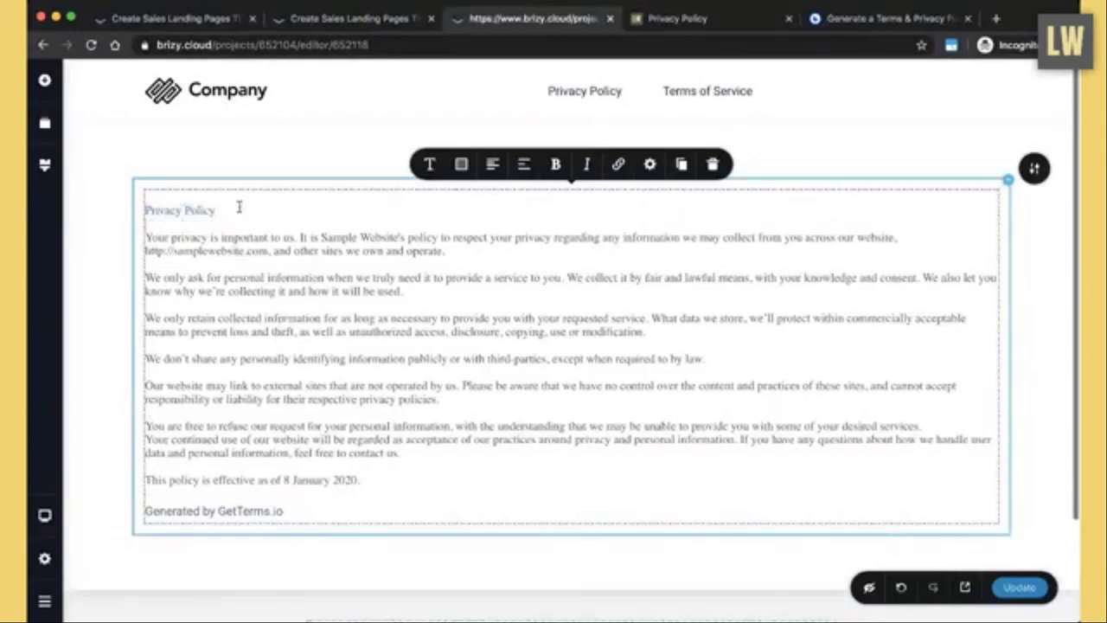
# - Apply the Heading 1 typography style to the "Privacy Policy" title
pyautogui.moveTo(236, 210); pyautogui.dragTo(124, 208)
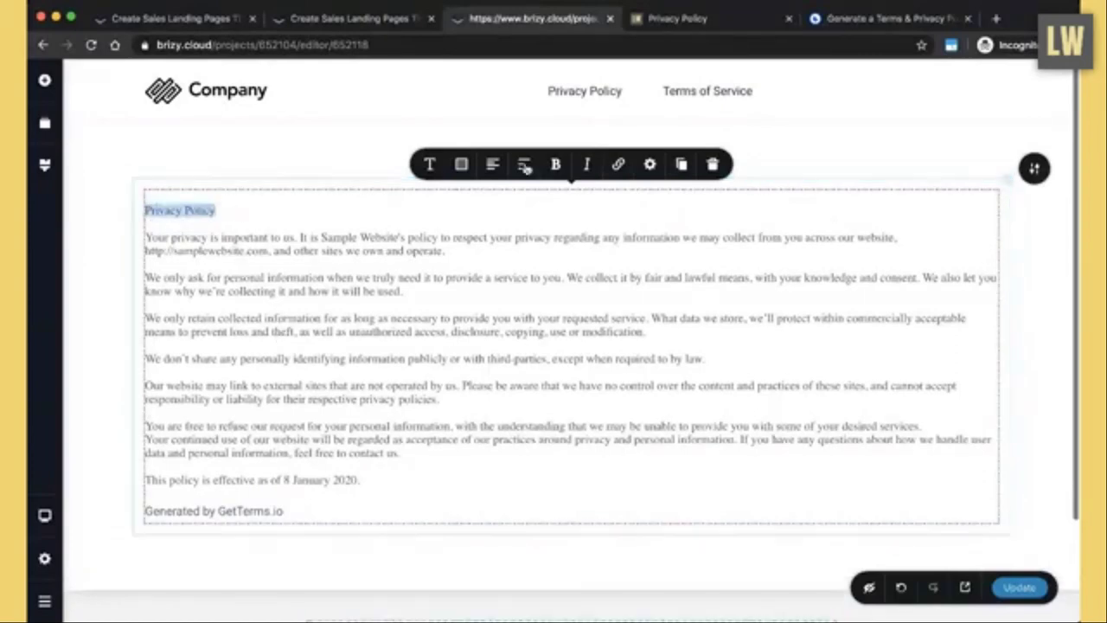
pyautogui.click(433, 164)
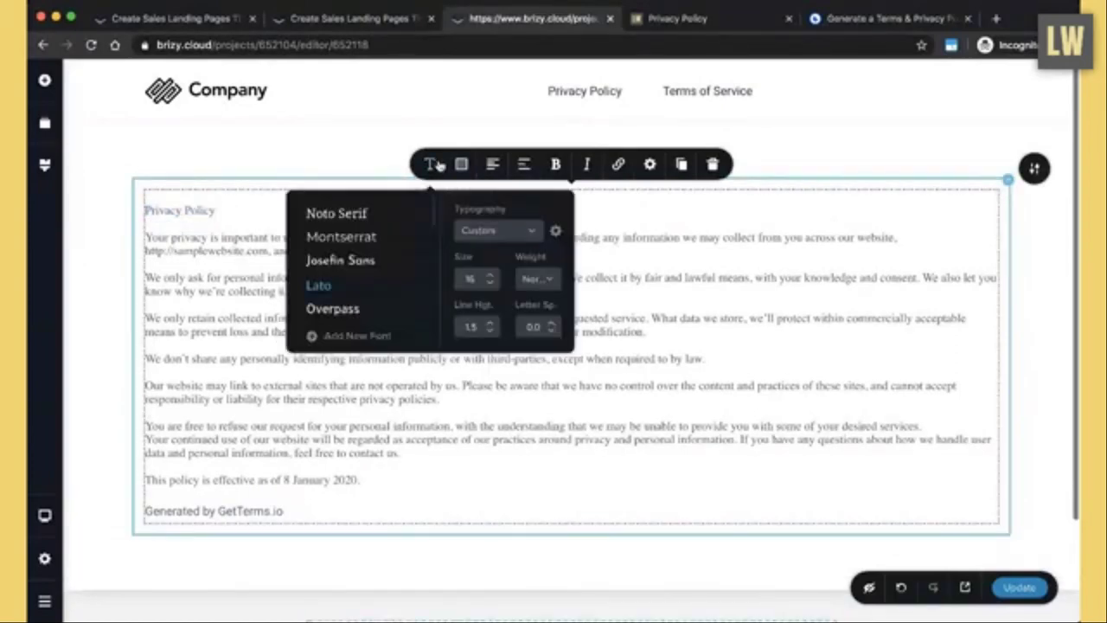
pyautogui.click(516, 234)
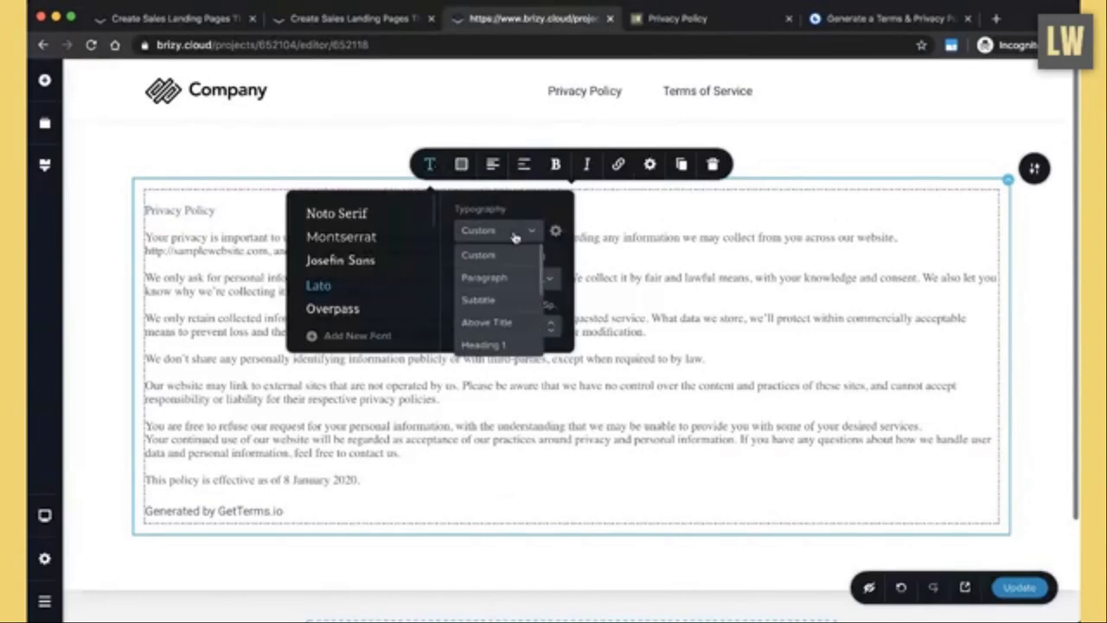
pyautogui.scroll(-2, 491, 322)
pyautogui.click(499, 309)
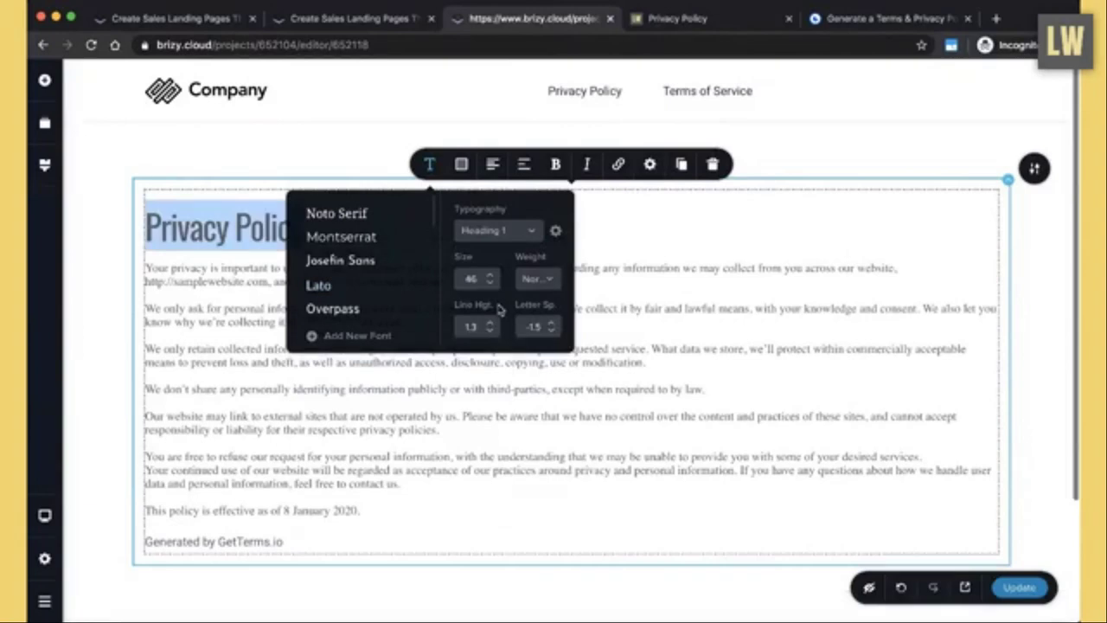
# - Check the demo's Privacy Policy page, copy the "Privacy Policy" title in the text element, and delete it with the empty space below
pyautogui.click(757, 264)
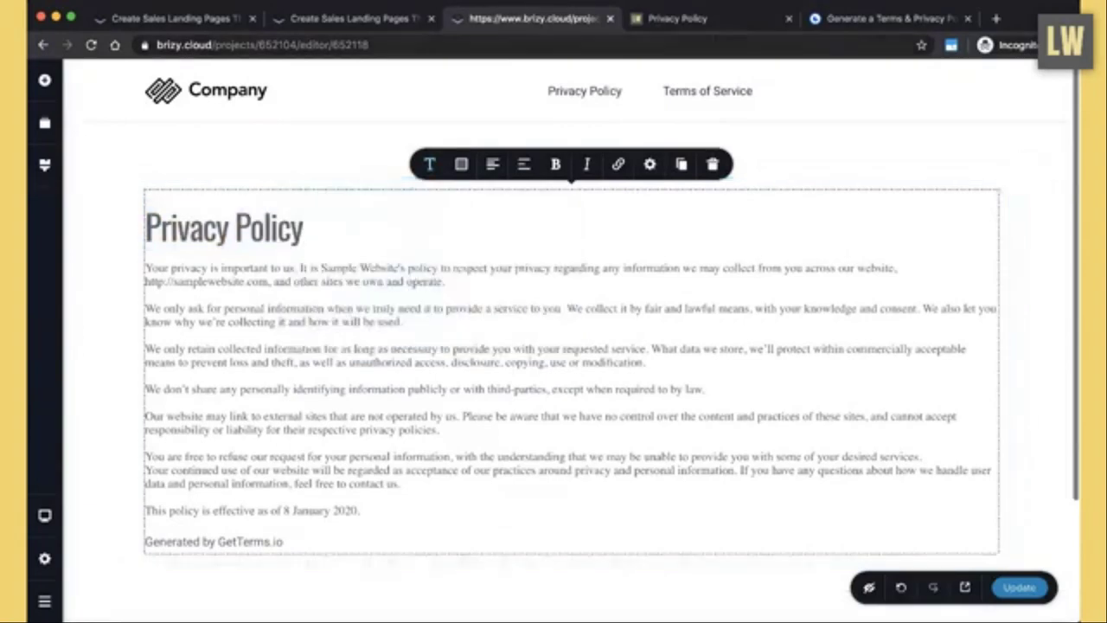
pyautogui.click(677, 18)
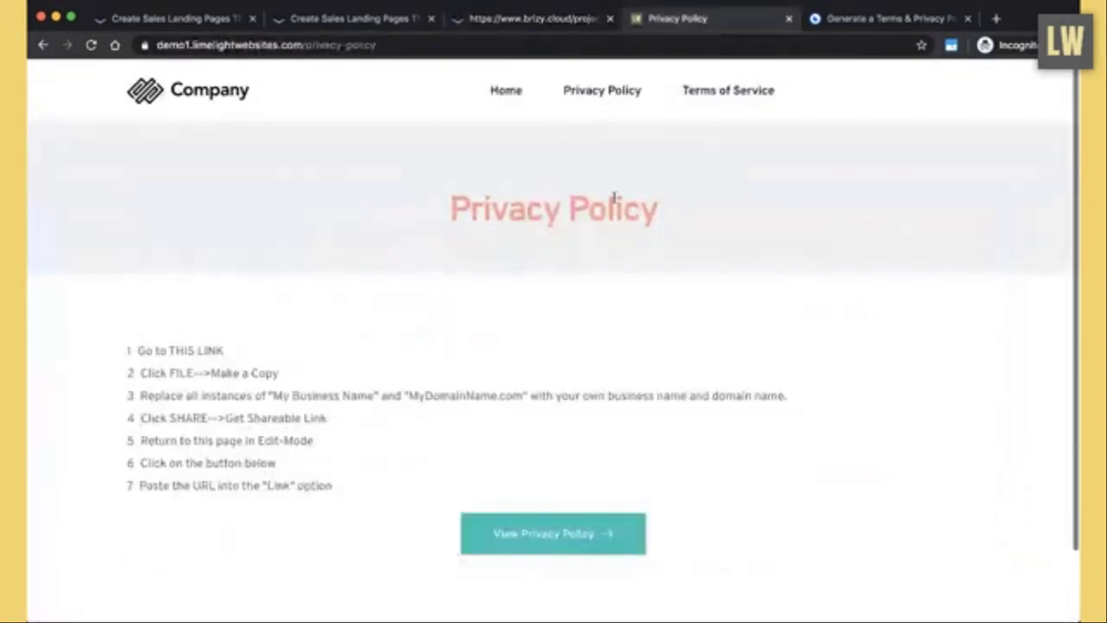
pyautogui.click(538, 19)
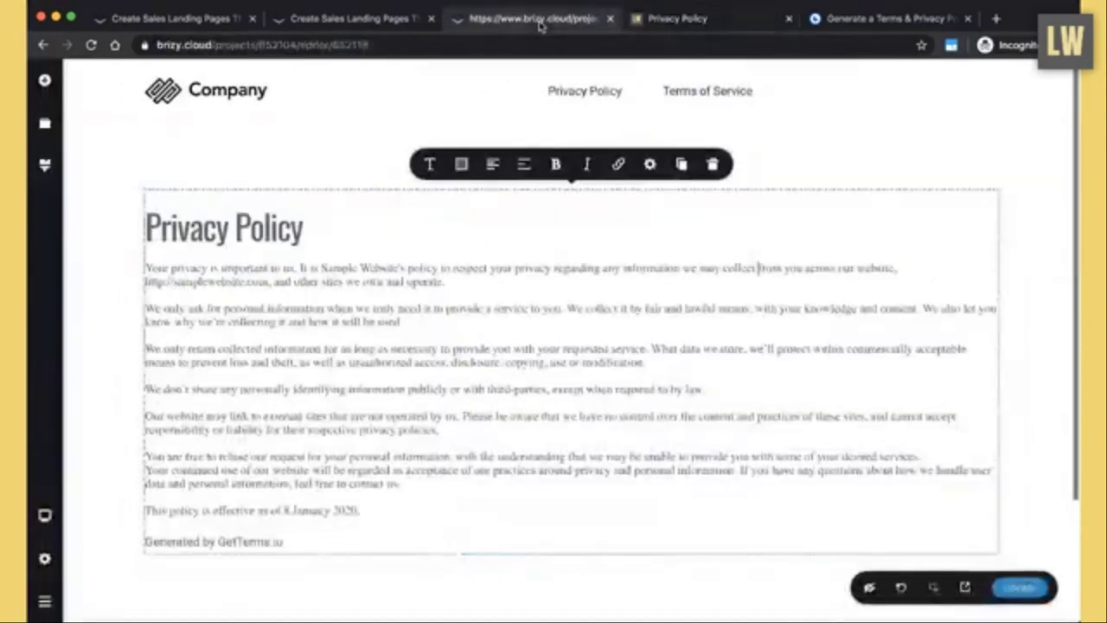
pyautogui.moveTo(309, 232); pyautogui.dragTo(129, 228)
pyautogui.press('super+c')
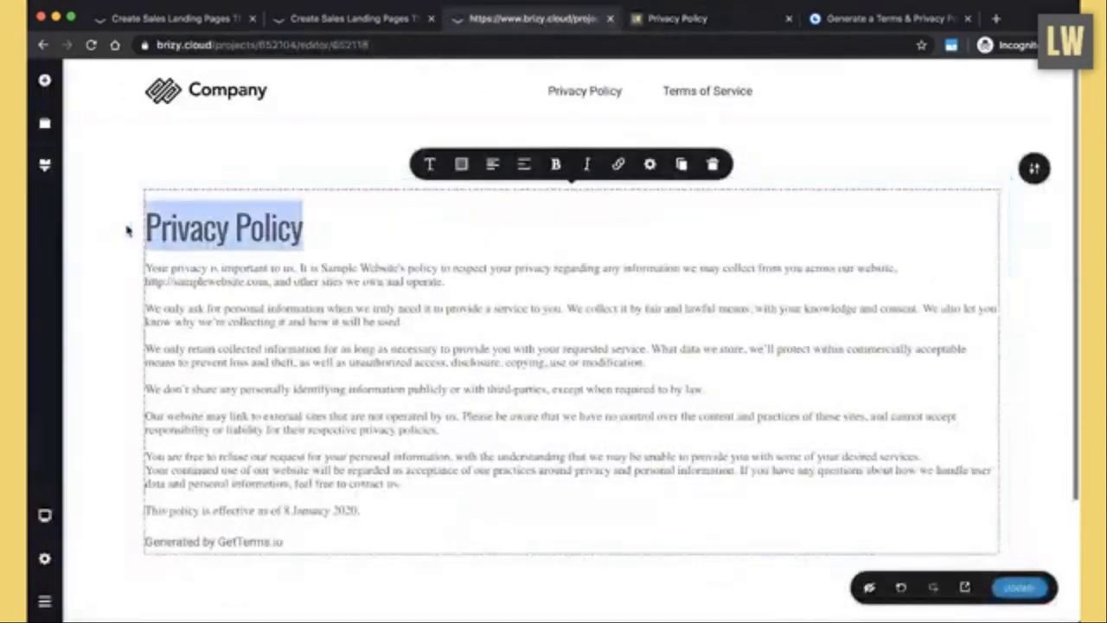
pyautogui.press('BackSpace')
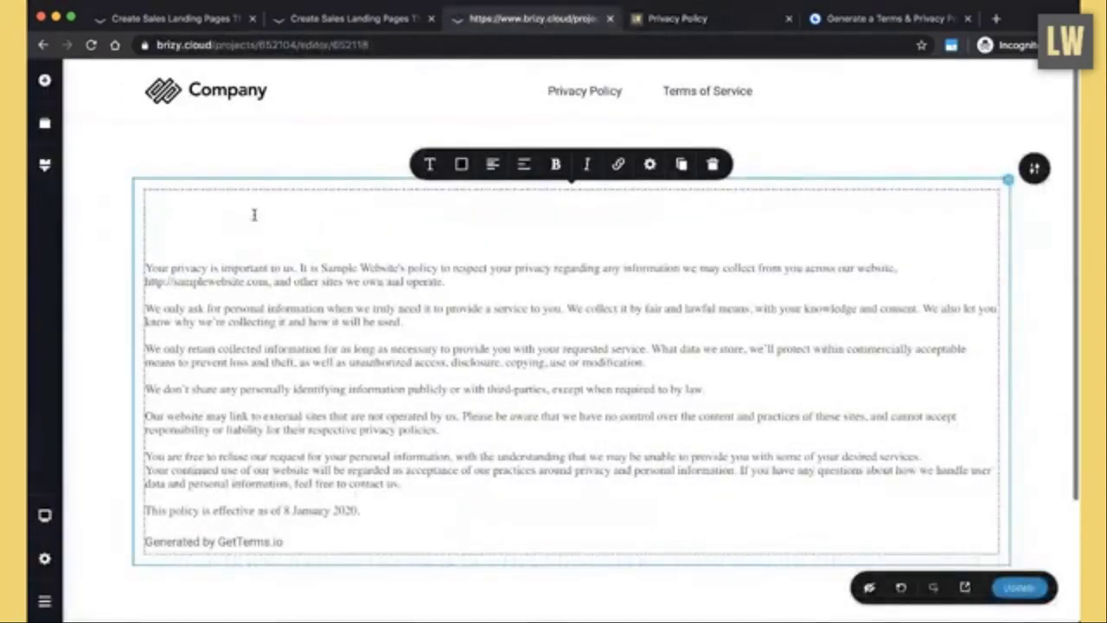
pyautogui.press('BackSpace')
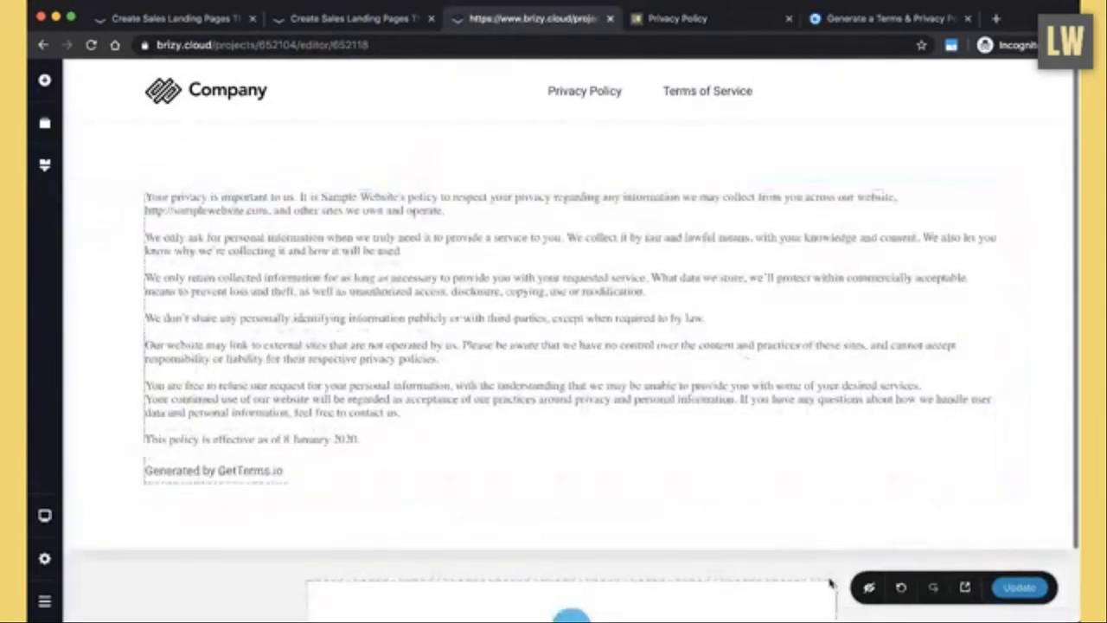
# - Add a blank block below the policy text and delete one of its two columns
pyautogui.scroll(-2, 705, 371)
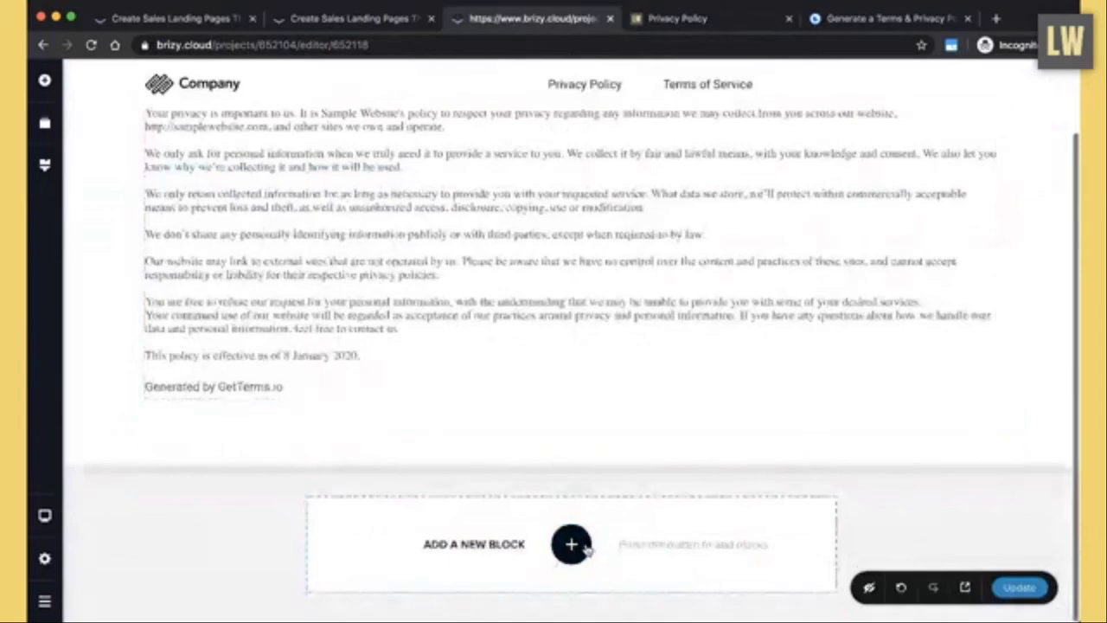
pyautogui.click(572, 545)
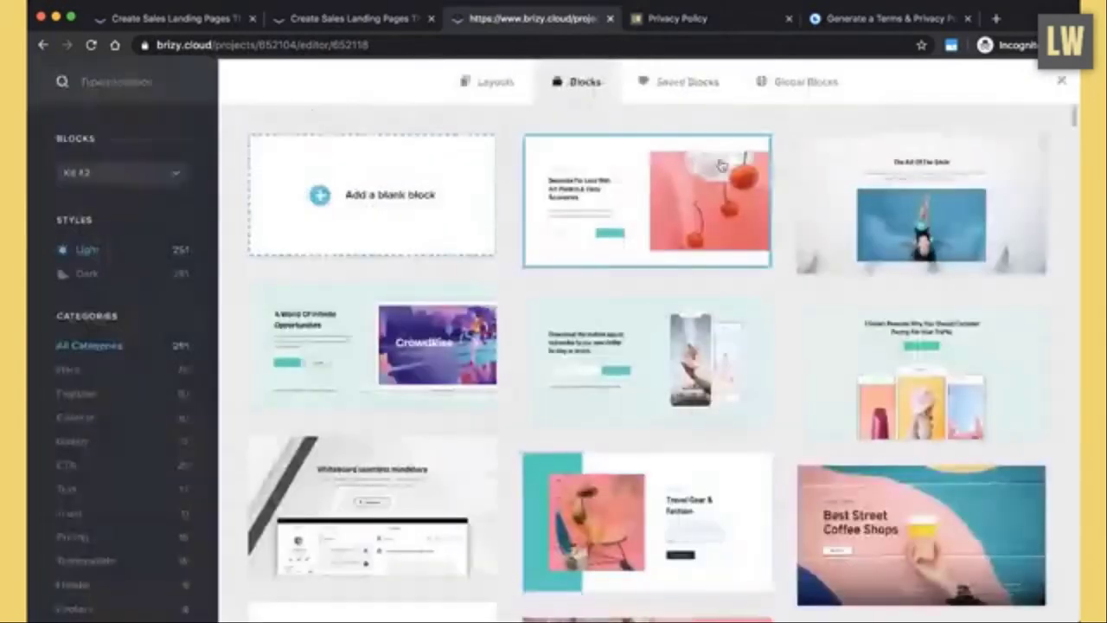
pyautogui.click(389, 194)
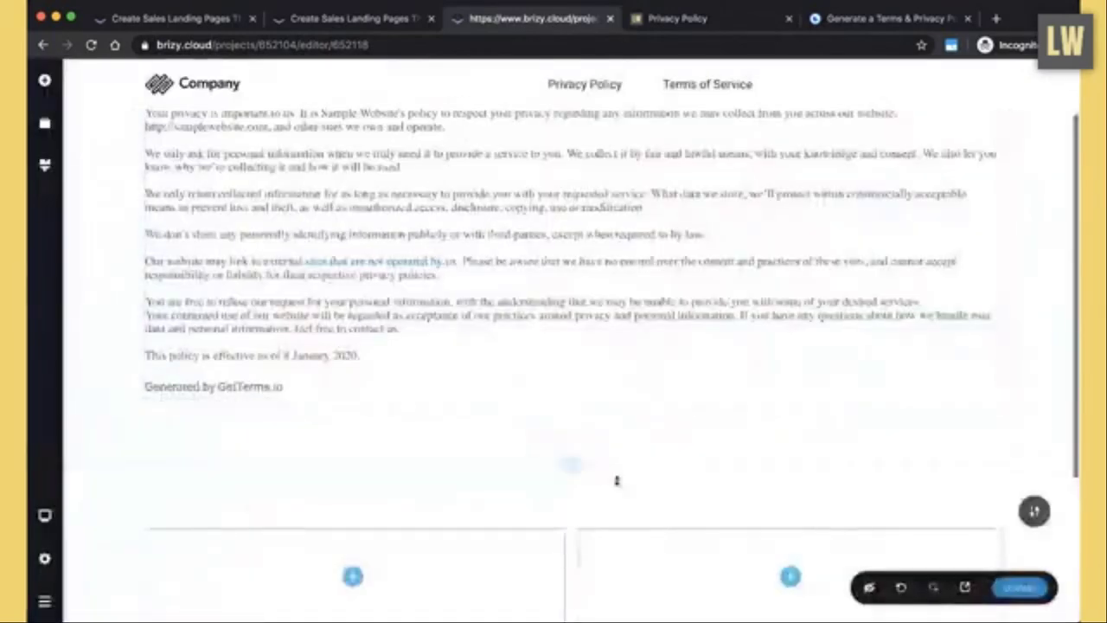
pyautogui.scroll(-2, 615, 482)
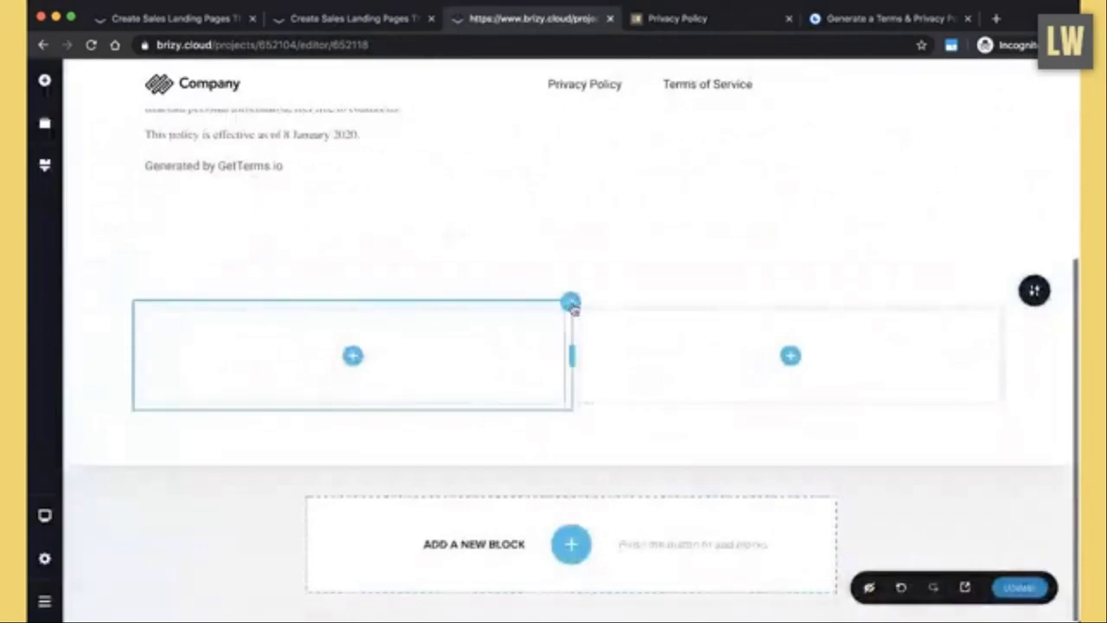
pyautogui.click(570, 303)
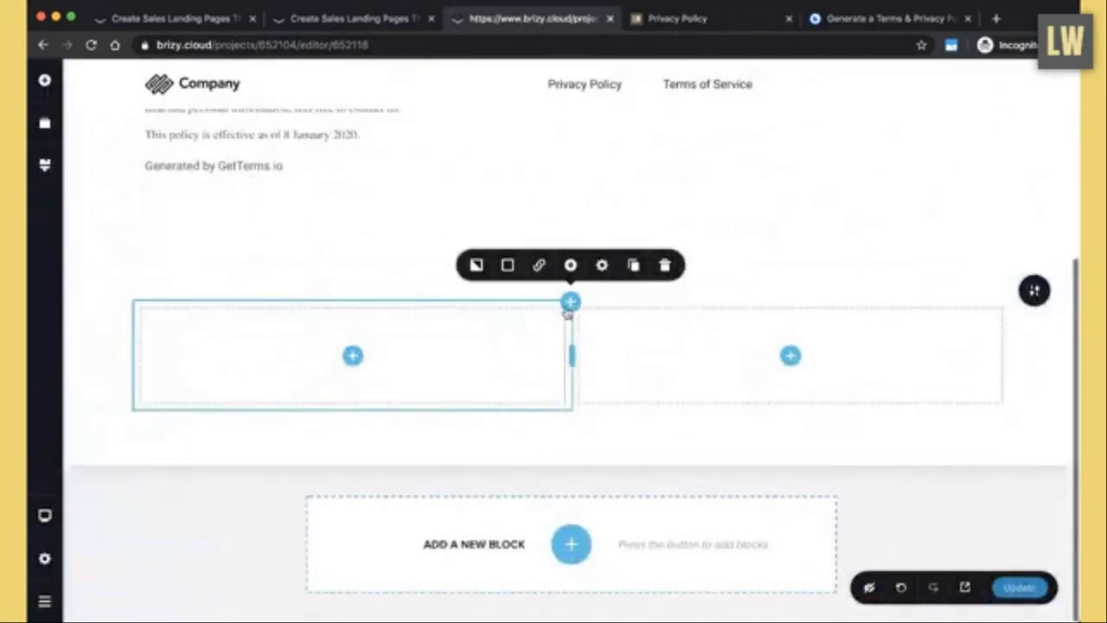
pyautogui.click(664, 268)
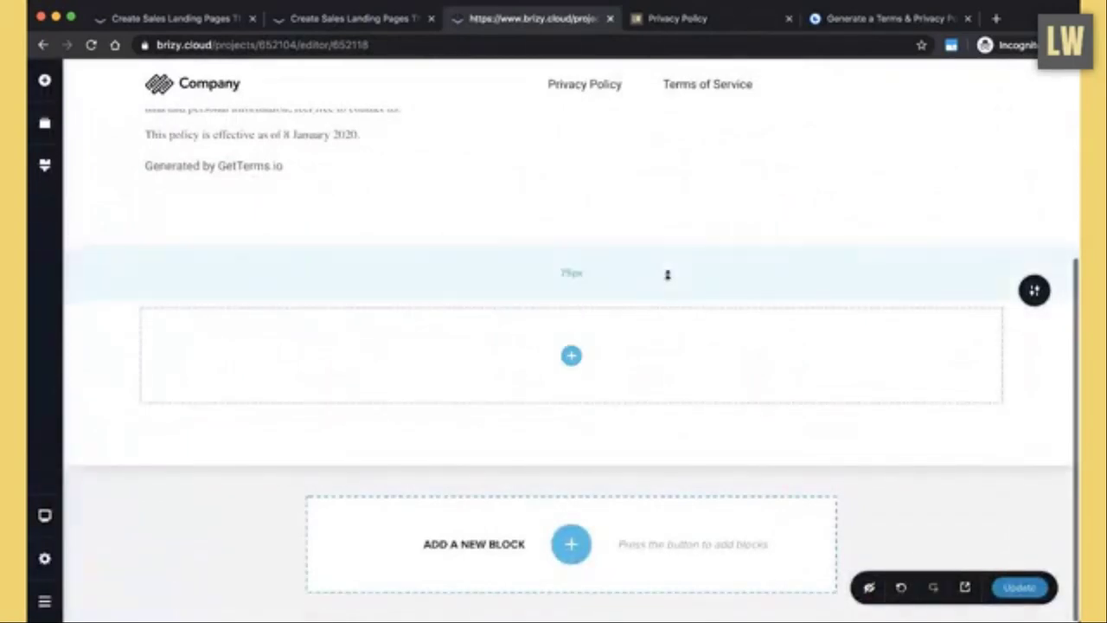
# - Add a Text element to the new block and replace its placeholder with the copied "Privacy Policy" title
pyautogui.click(571, 356)
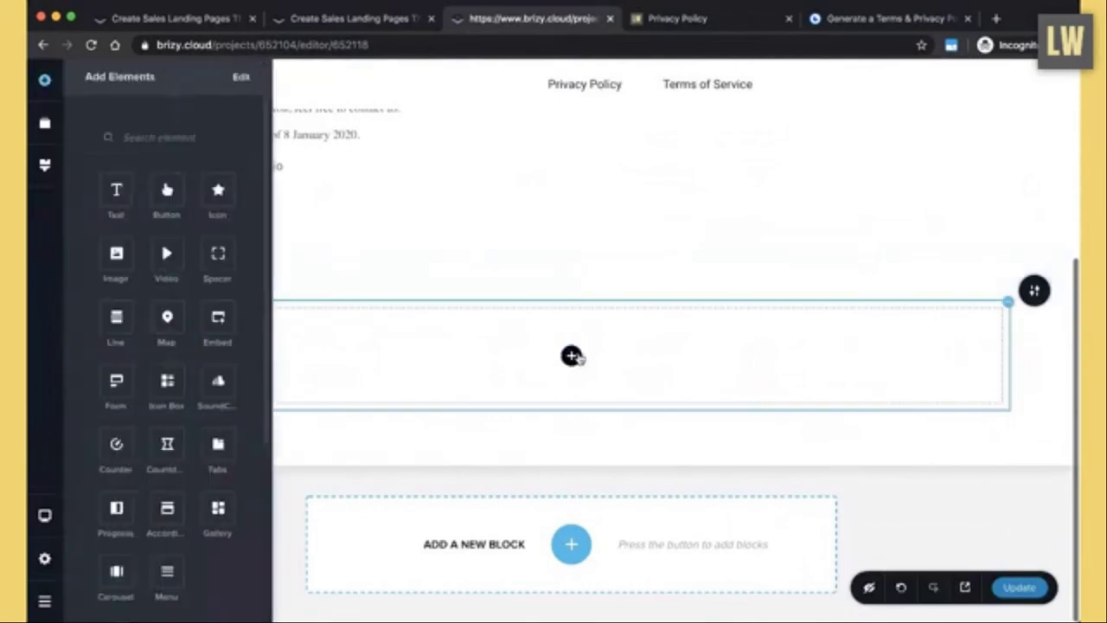
pyautogui.moveTo(115, 192); pyautogui.dragTo(480, 395)
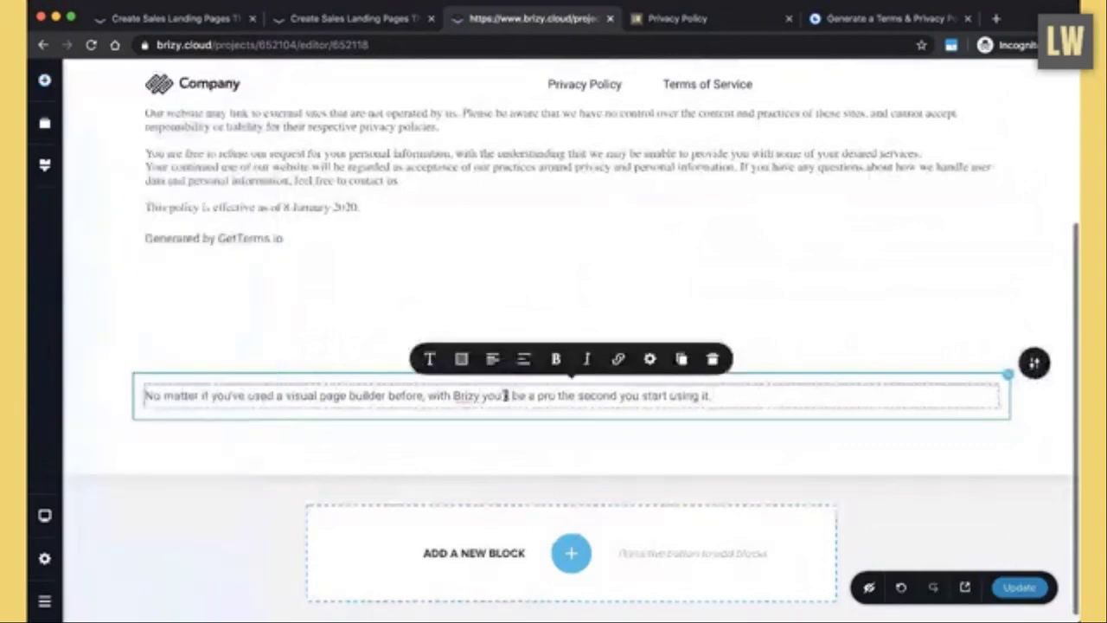
pyautogui.tripleClick(533, 395)
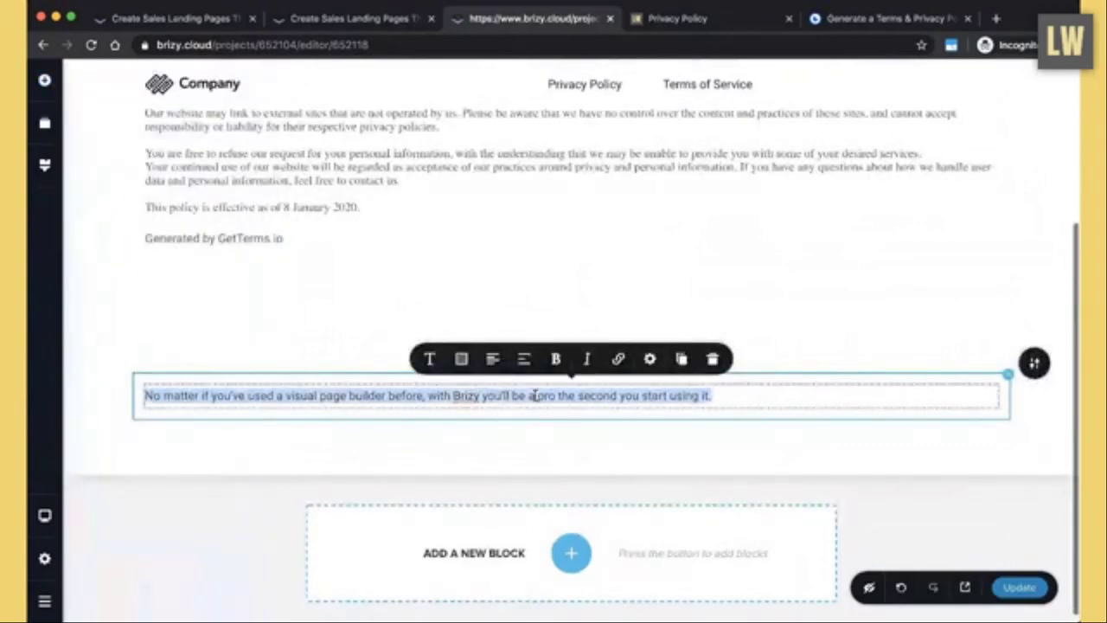
pyautogui.press('super+v')
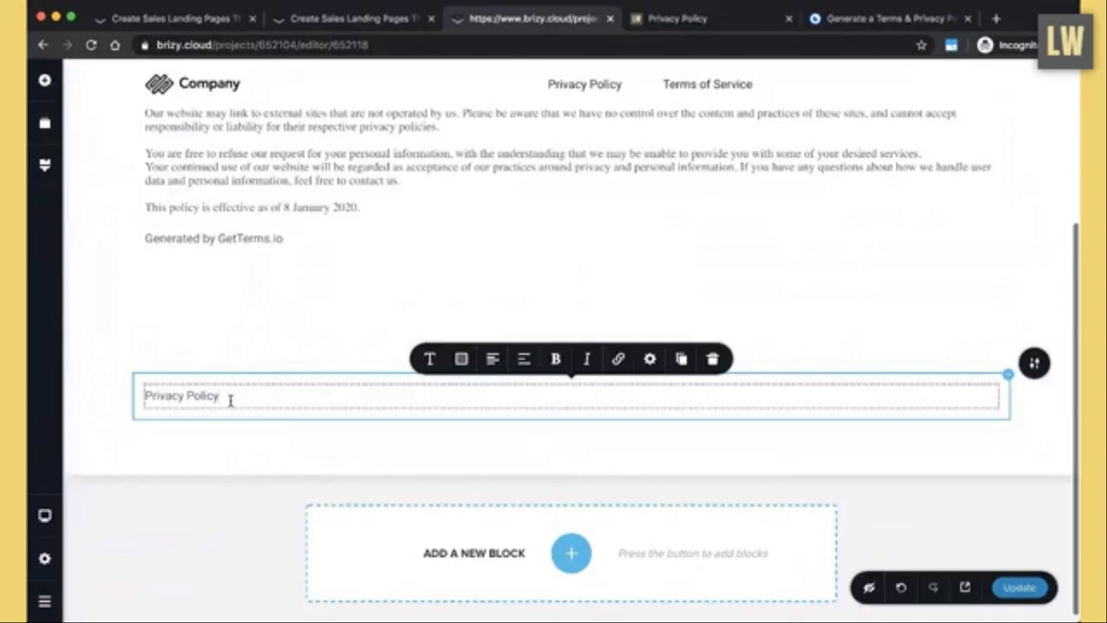
# - Center the new "Privacy Policy" title and apply the Heading 1 typography style to it
pyautogui.moveTo(229, 397); pyautogui.dragTo(153, 383)
pyautogui.click(492, 359)
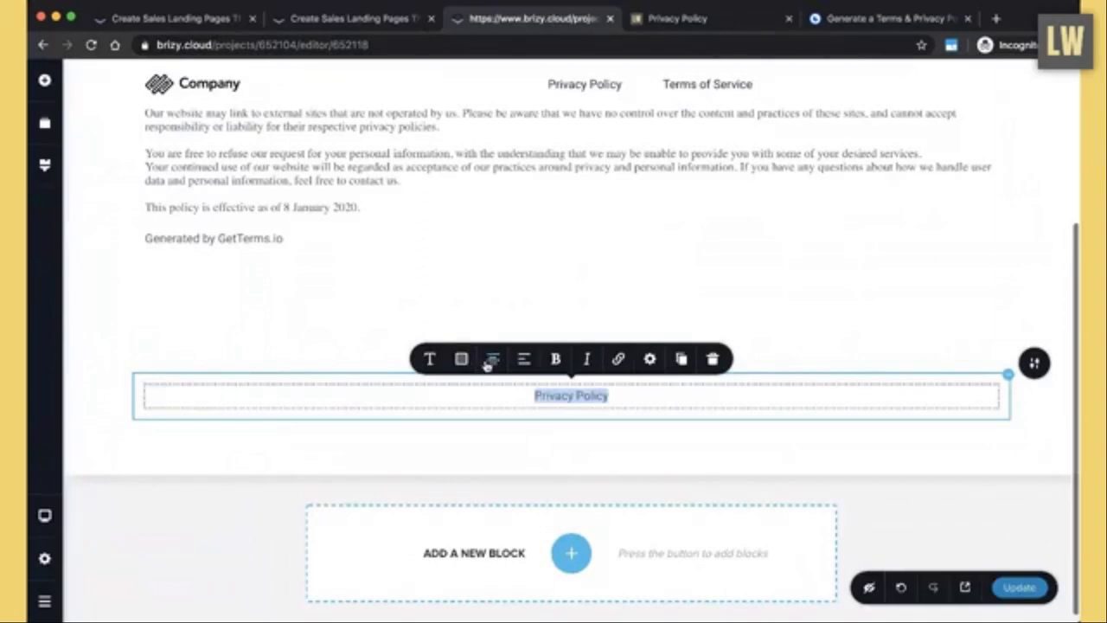
pyautogui.click(431, 360)
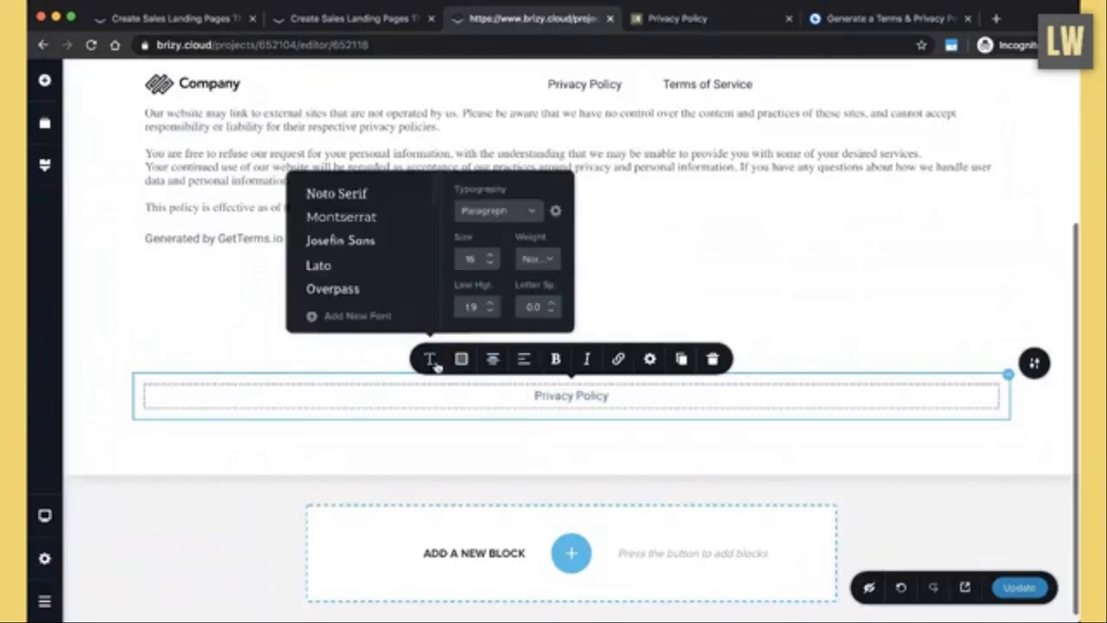
pyautogui.click(523, 213)
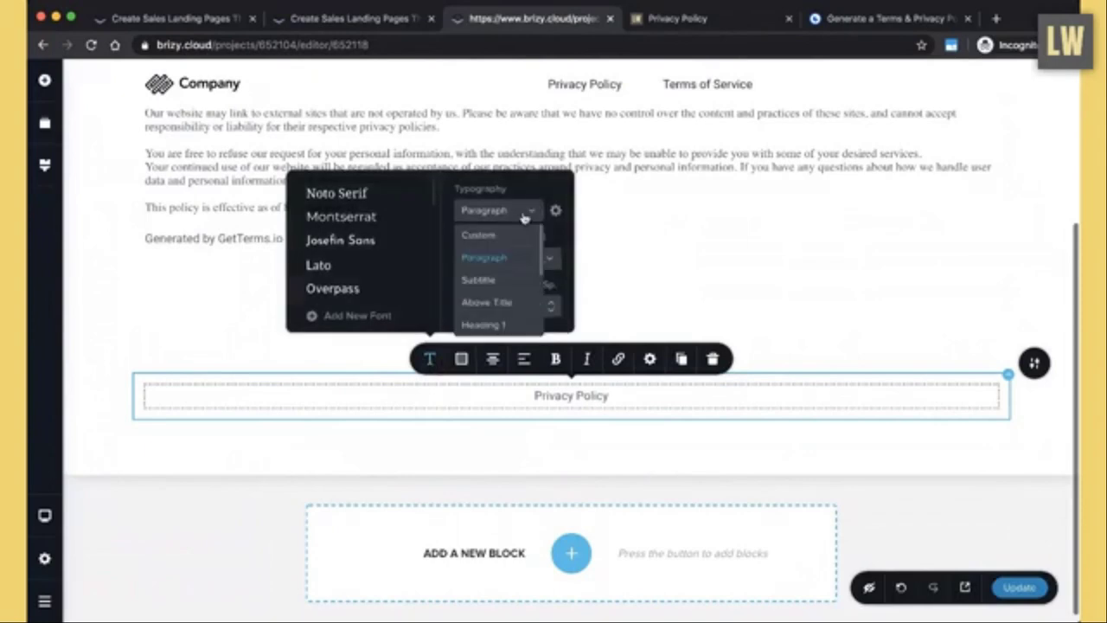
pyautogui.click(487, 324)
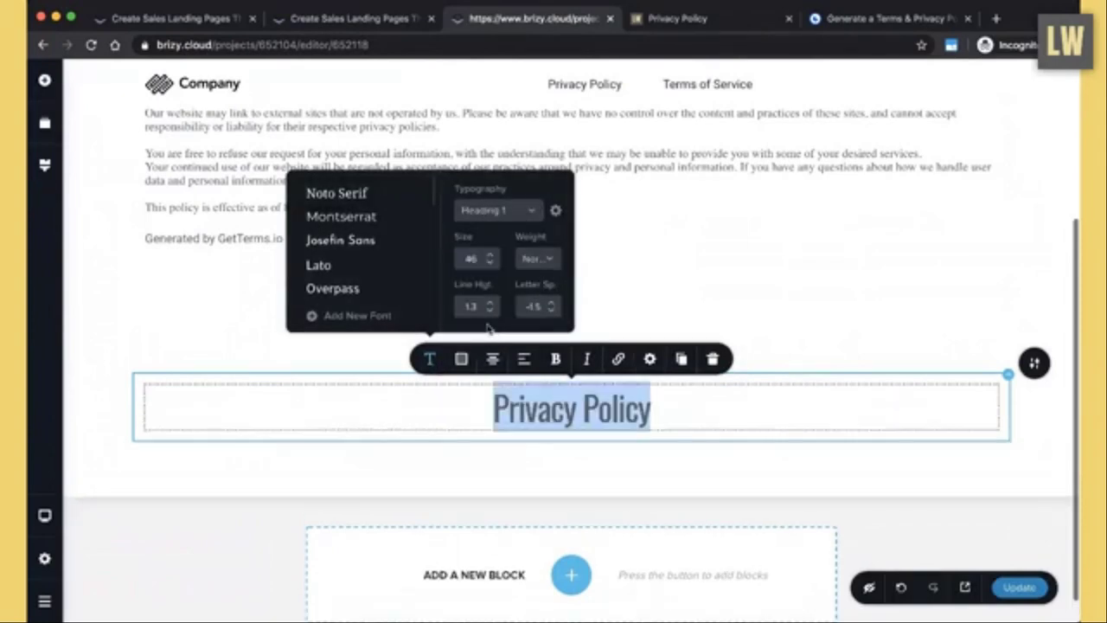
# - Give the title block a solid light grey overlay color, matching the title banner on the demo page
pyautogui.click(1035, 363)
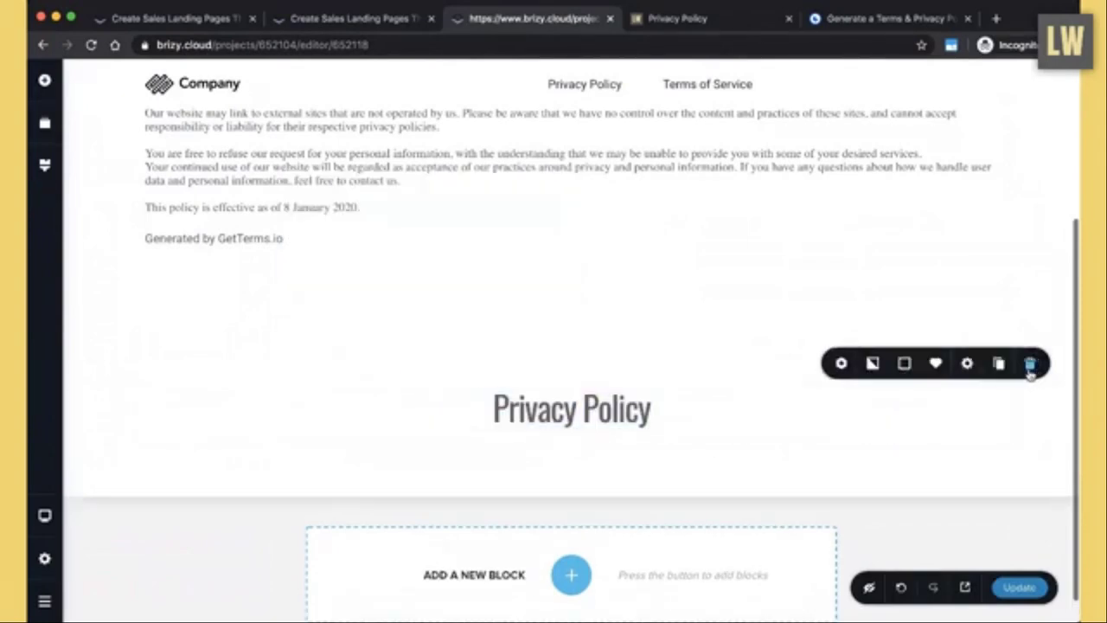
pyautogui.click(905, 364)
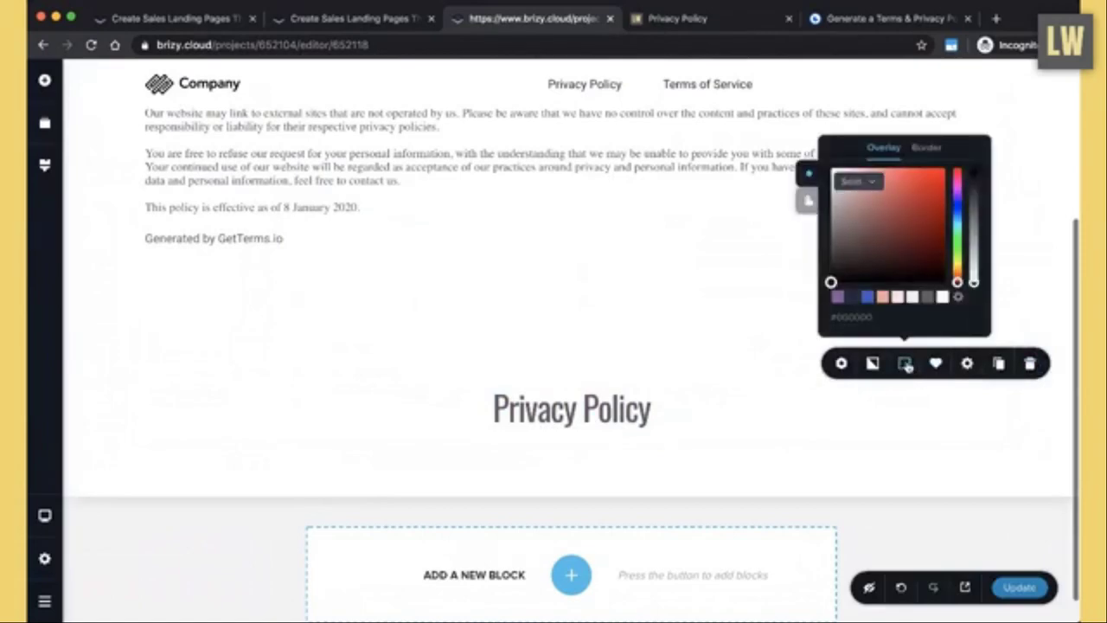
pyautogui.click(913, 298)
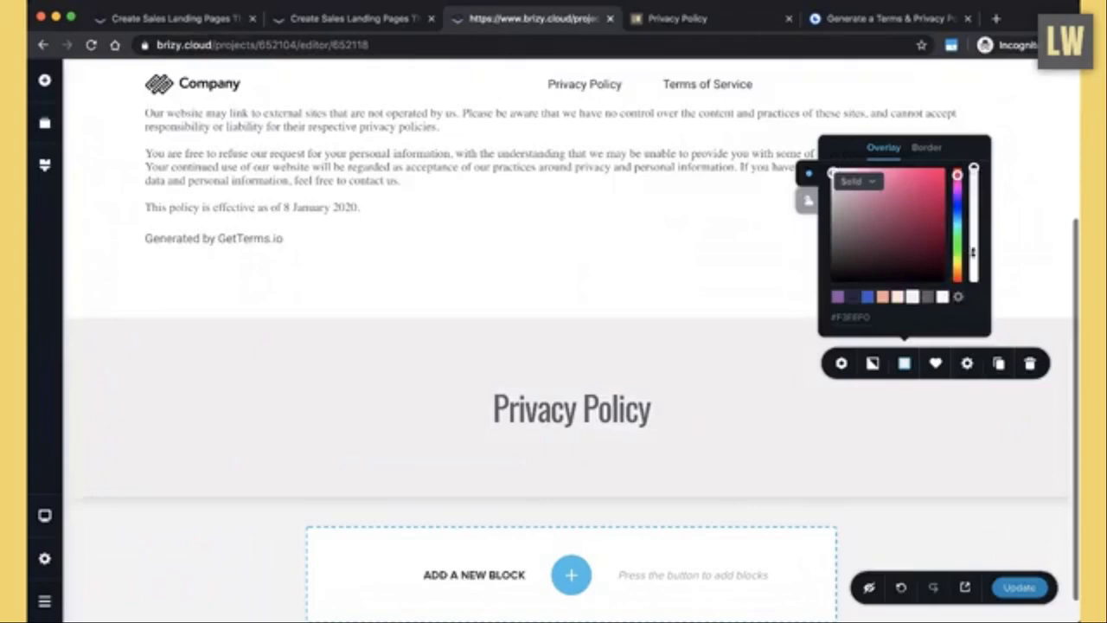
pyautogui.click(926, 298)
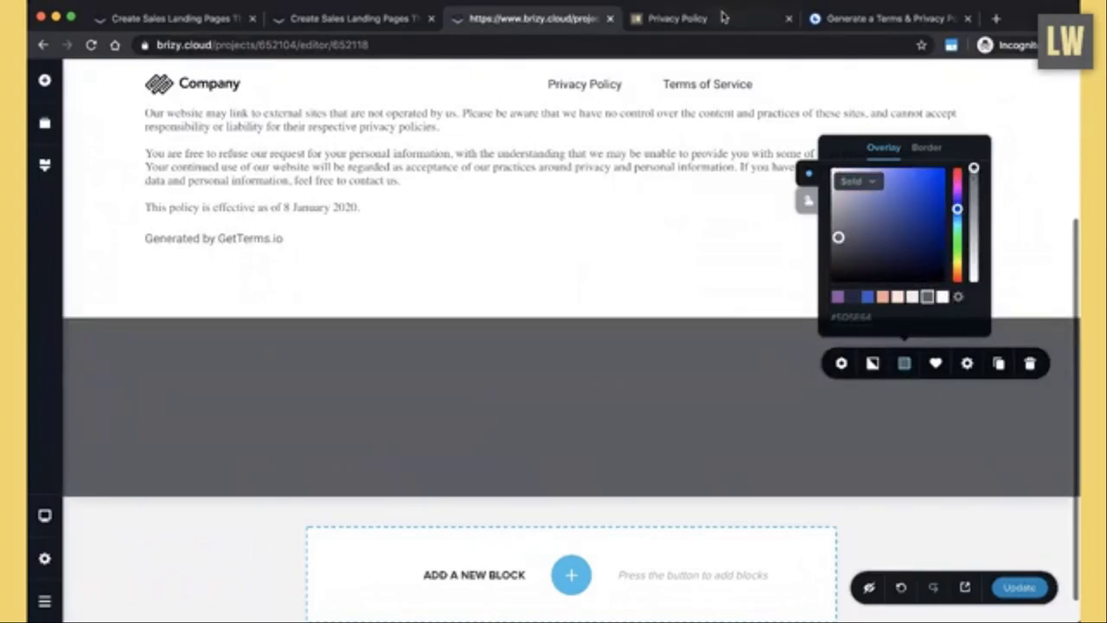
pyautogui.click(692, 18)
pyautogui.click(536, 18)
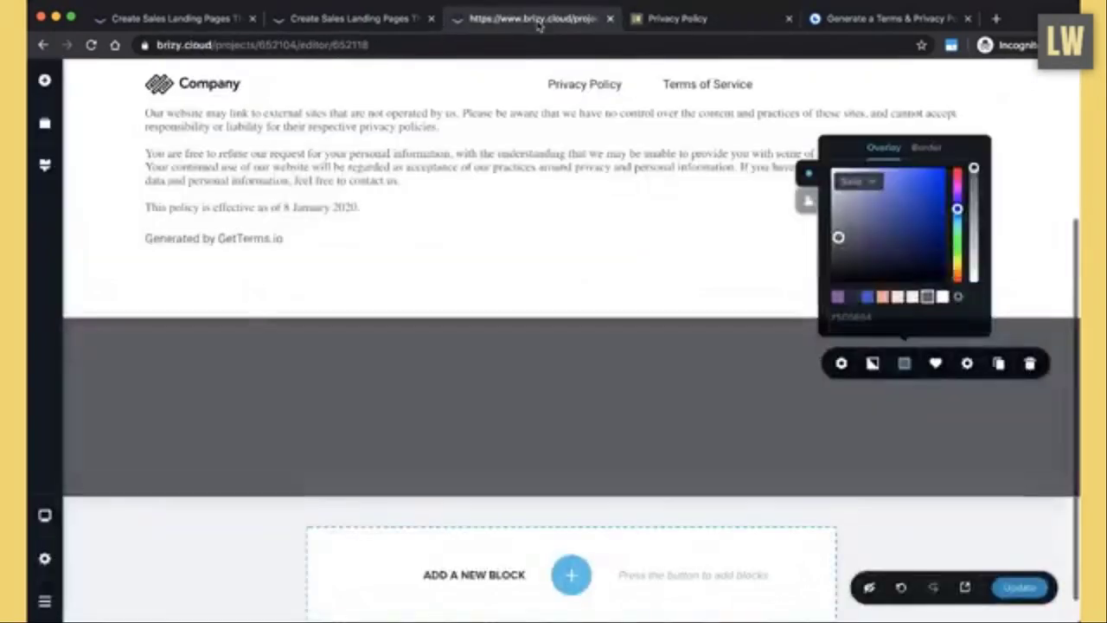
pyautogui.click(944, 298)
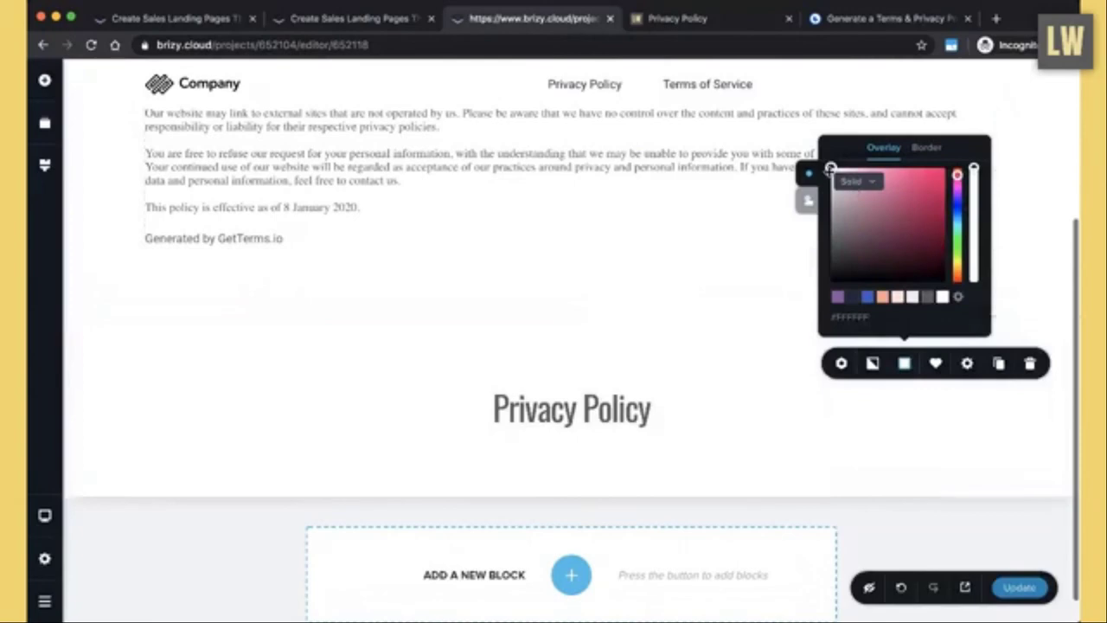
pyautogui.moveTo(831, 169); pyautogui.dragTo(828, 179)
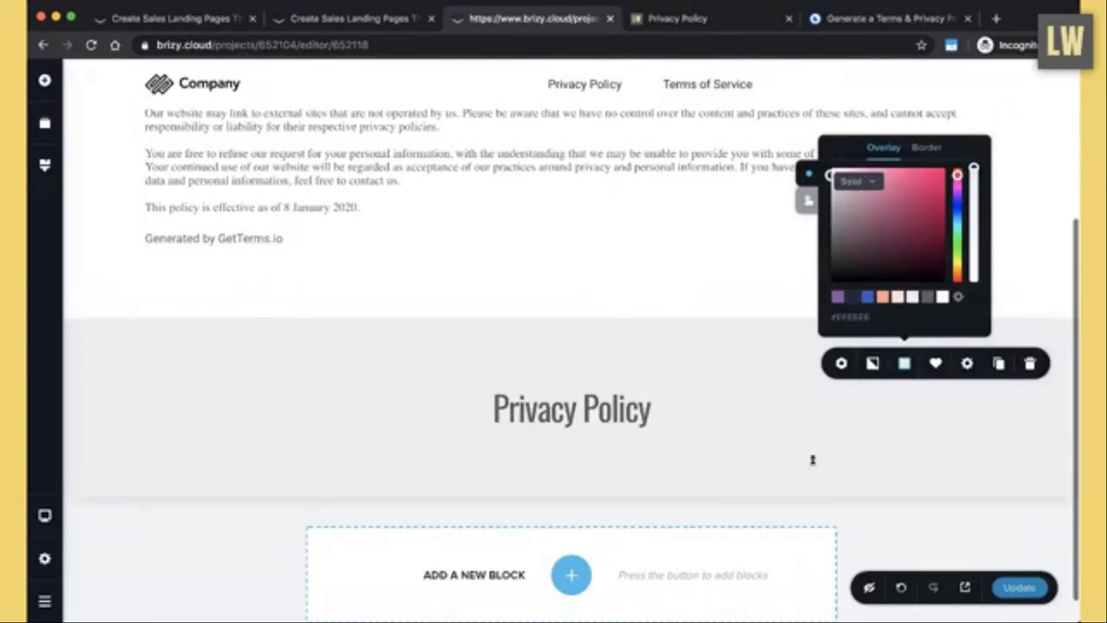
# - Change the "Privacy Policy" title's text color to the salmon palette color
pyautogui.click(680, 392)
pyautogui.moveTo(649, 401); pyautogui.dragTo(437, 395)
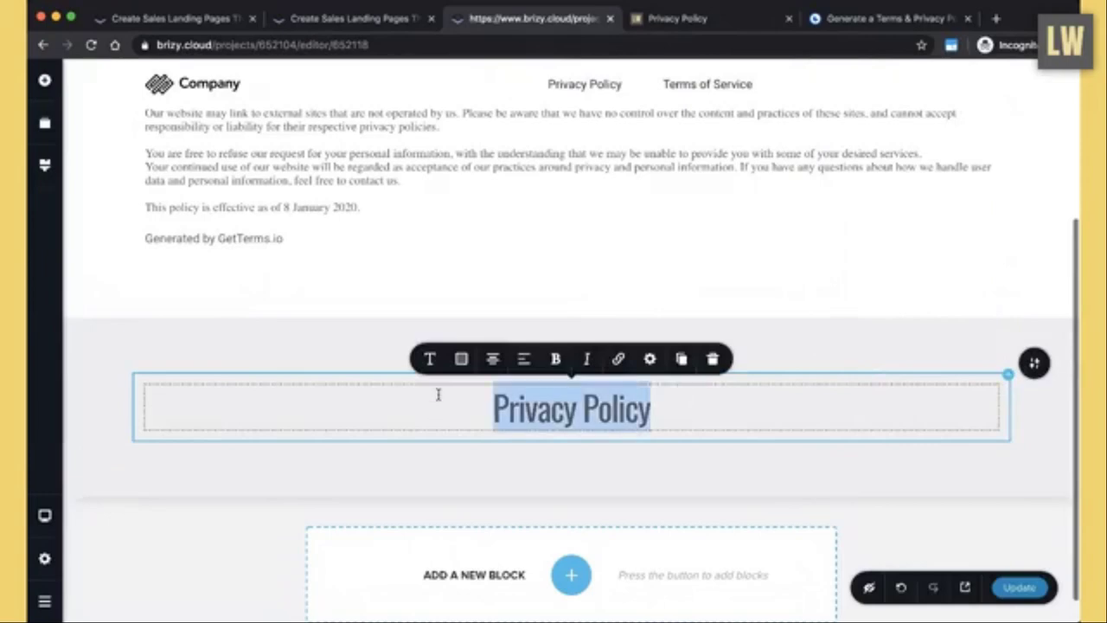
pyautogui.click(461, 358)
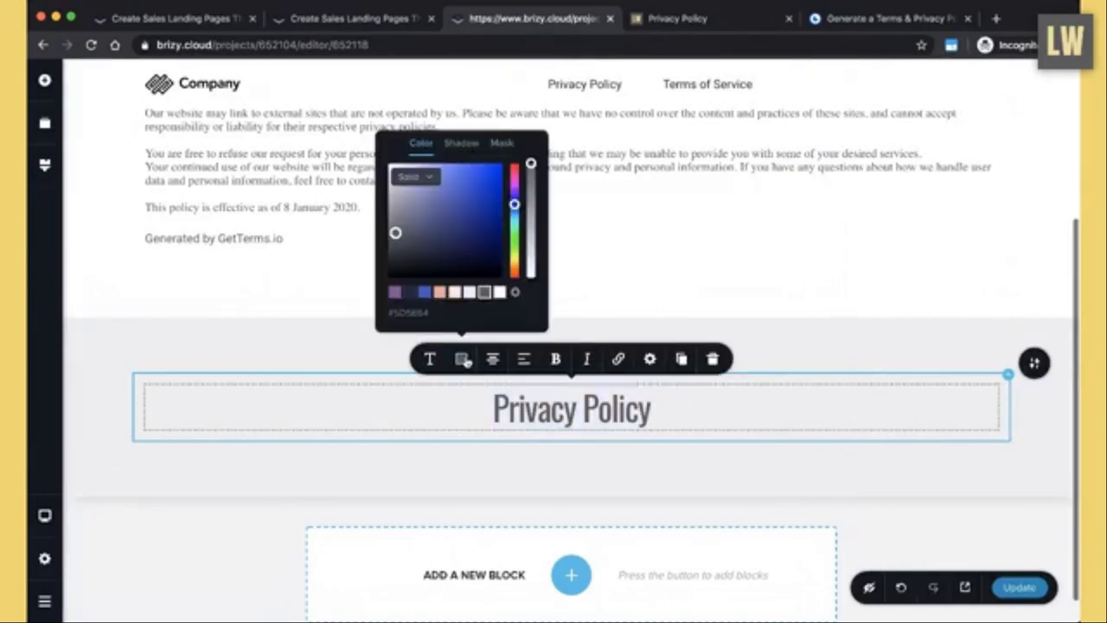
pyautogui.click(440, 293)
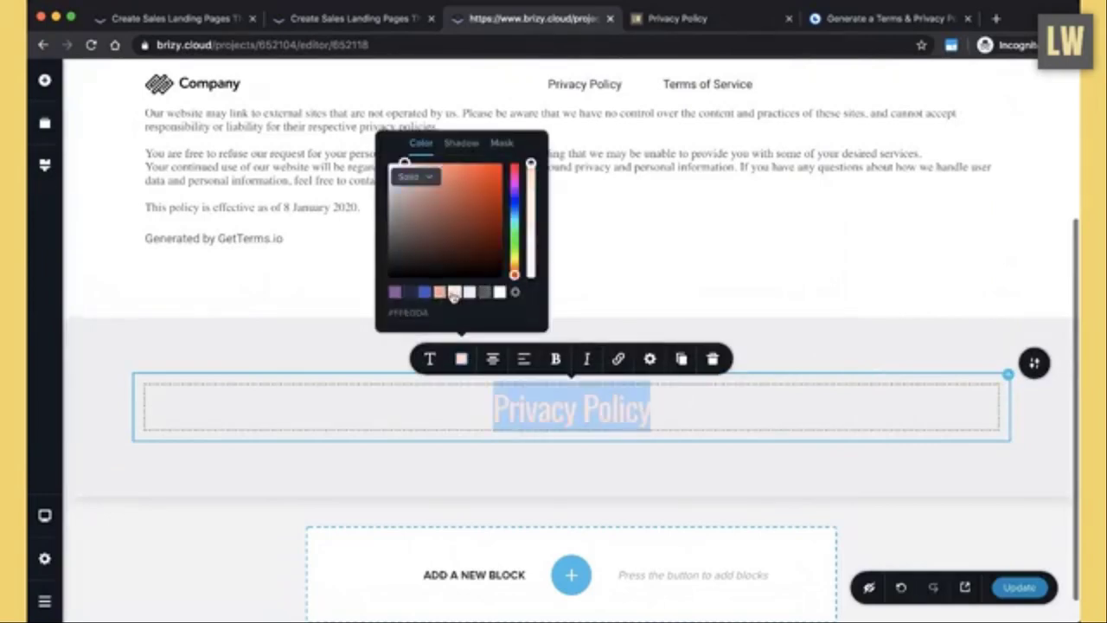
pyautogui.click(360, 524)
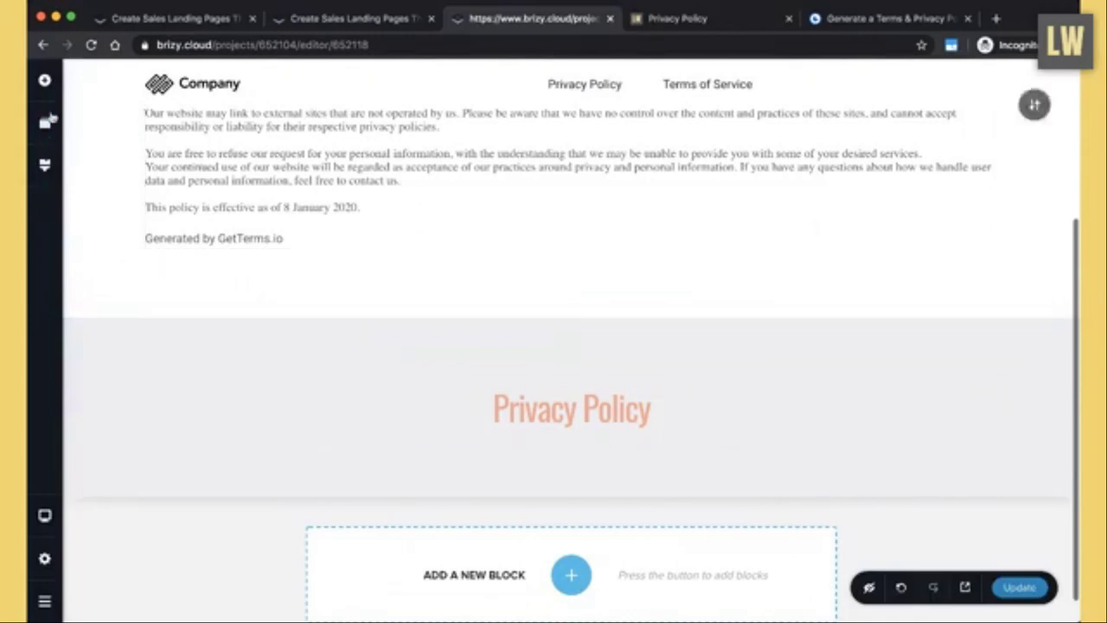
# - Reorder the blocks to put the title block between the header and the policy text, and compare the page with the demo
pyautogui.click(45, 125)
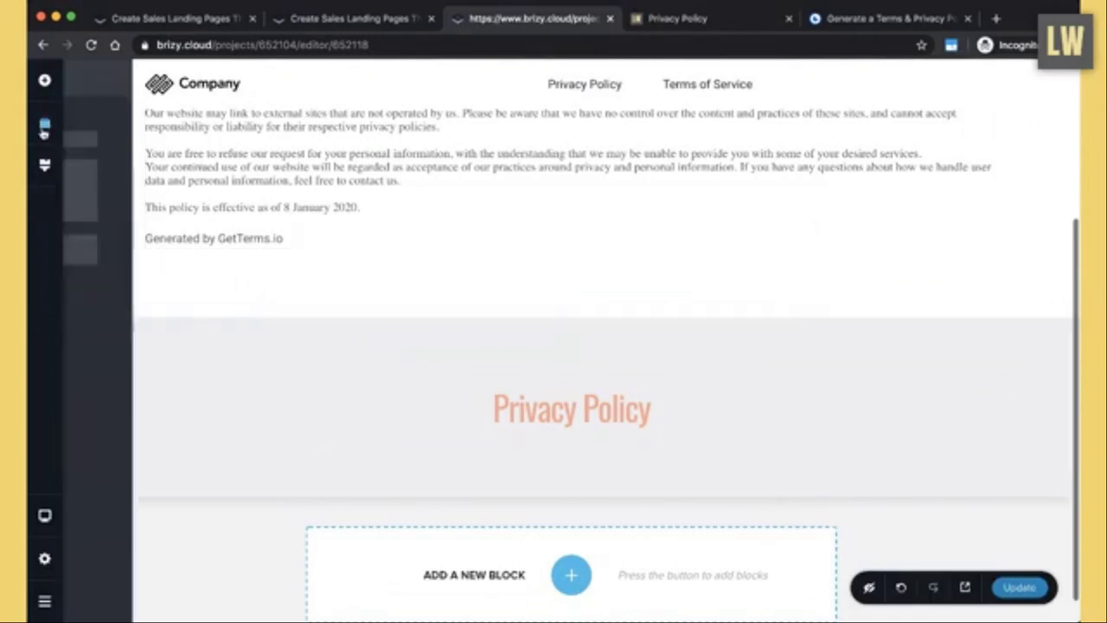
pyautogui.moveTo(153, 248); pyautogui.dragTo(154, 170)
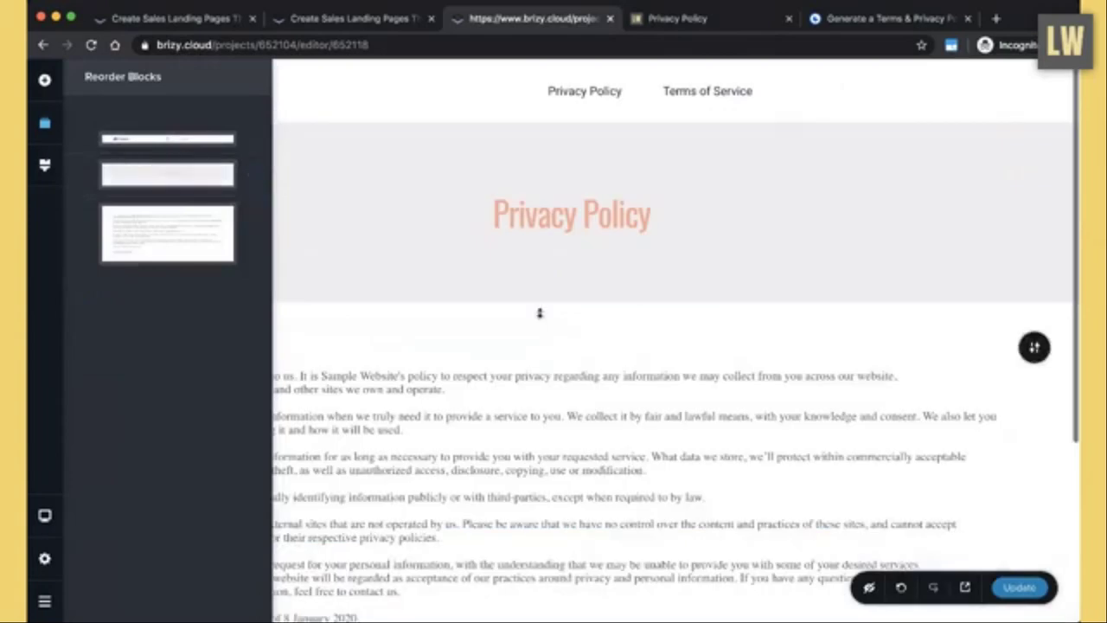
pyautogui.click(494, 363)
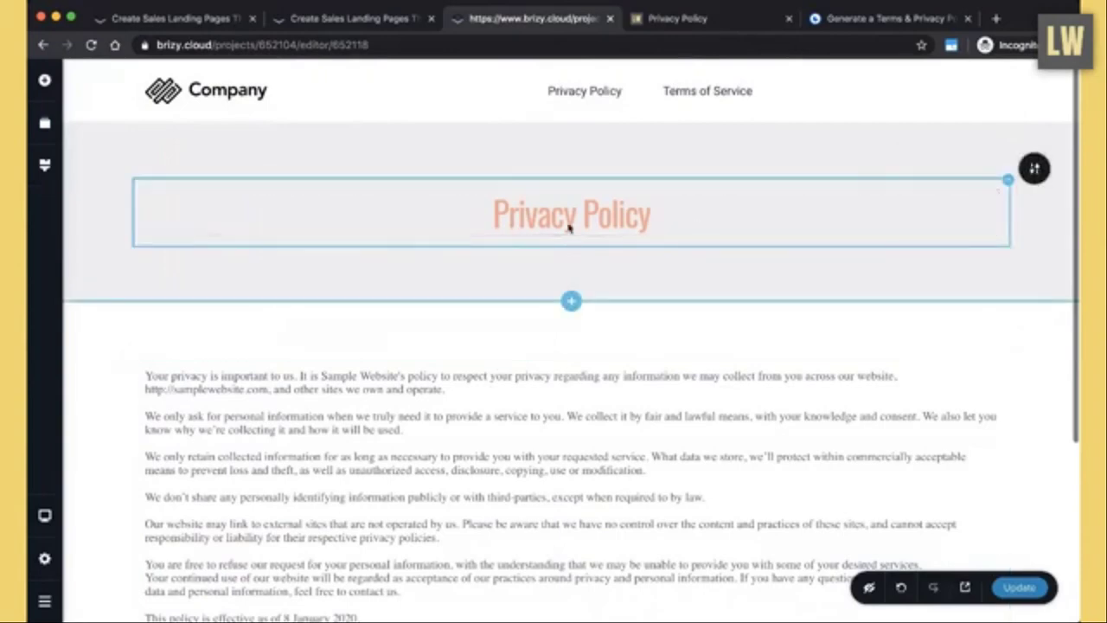
pyautogui.click(713, 26)
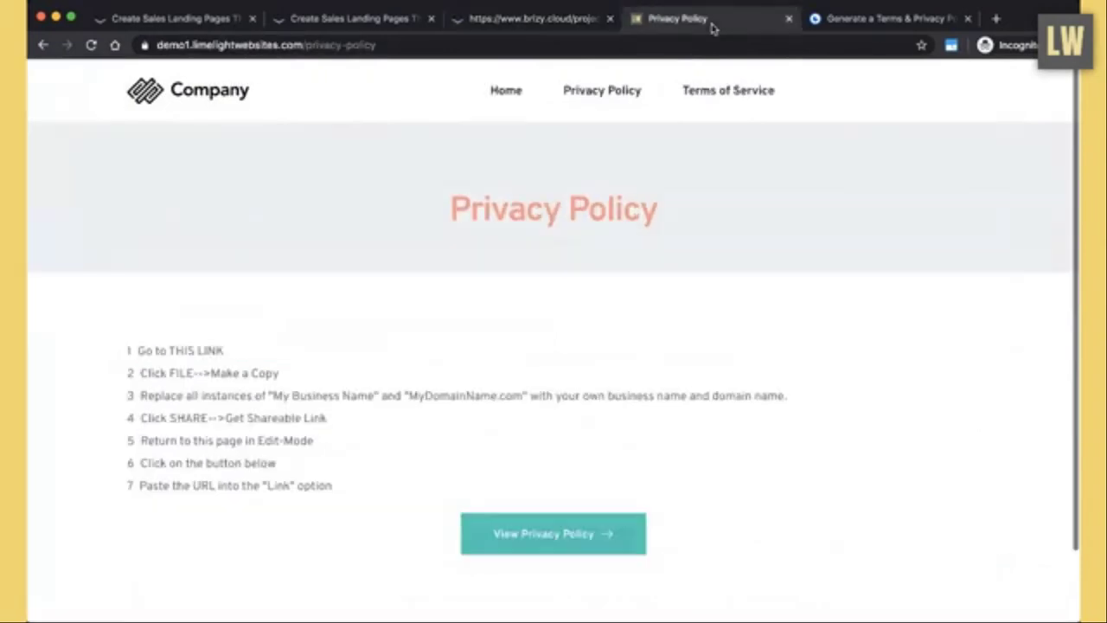
# - Set the font of the "Privacy Policy" title in the page's banner to Lato
pyautogui.click(527, 21)
pyautogui.click(597, 221)
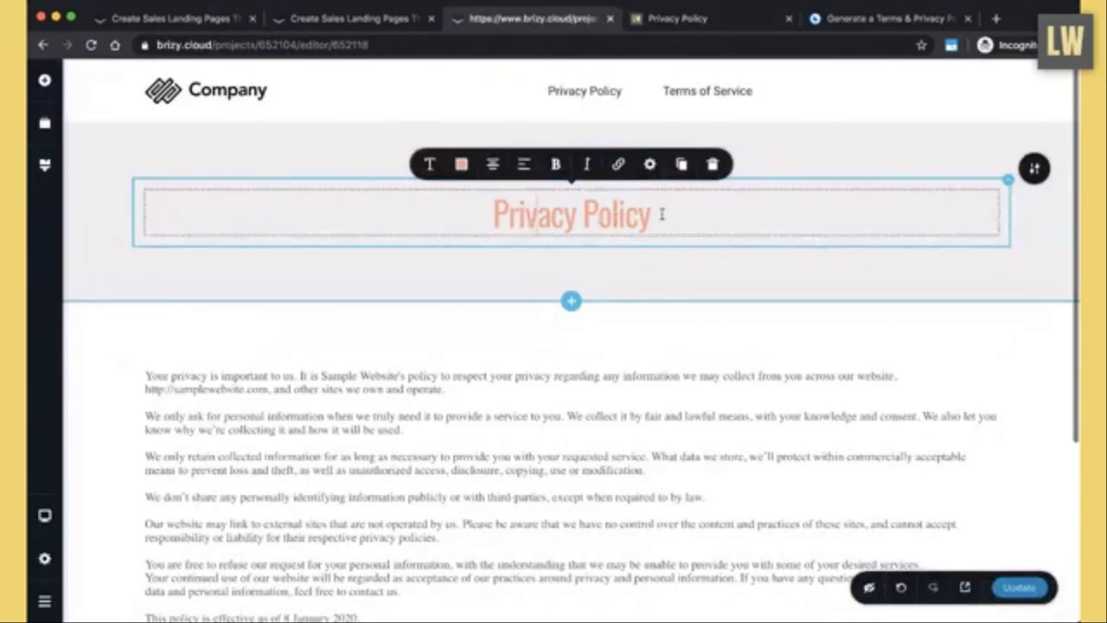
pyautogui.moveTo(662, 214); pyautogui.dragTo(493, 215)
pyautogui.click(430, 164)
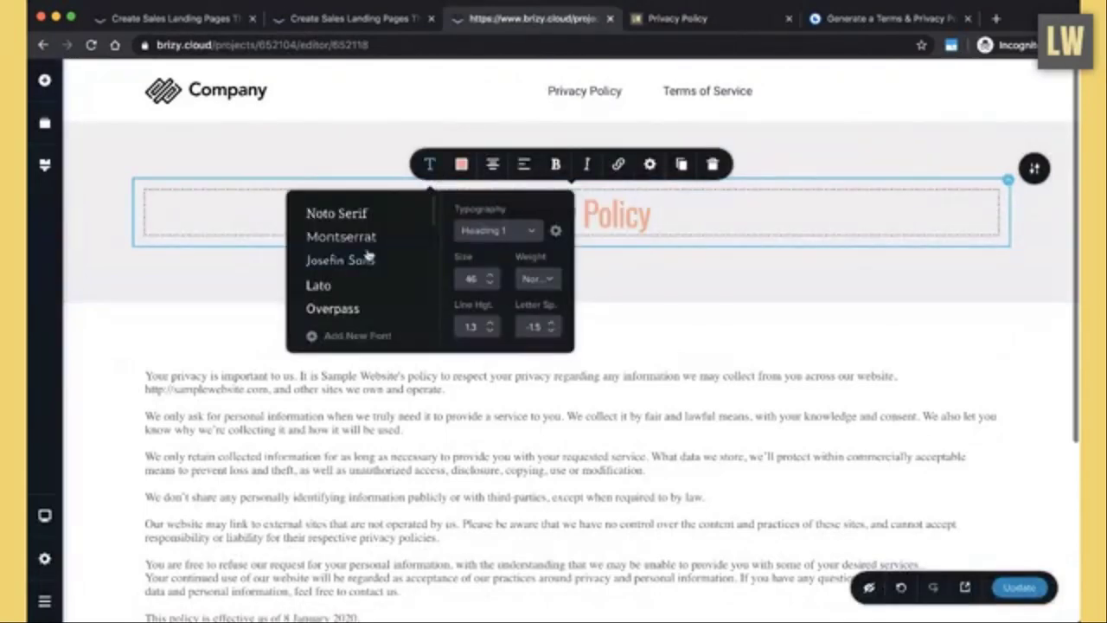
pyautogui.scroll(-3, 346, 246)
pyautogui.scroll(3, 346, 246)
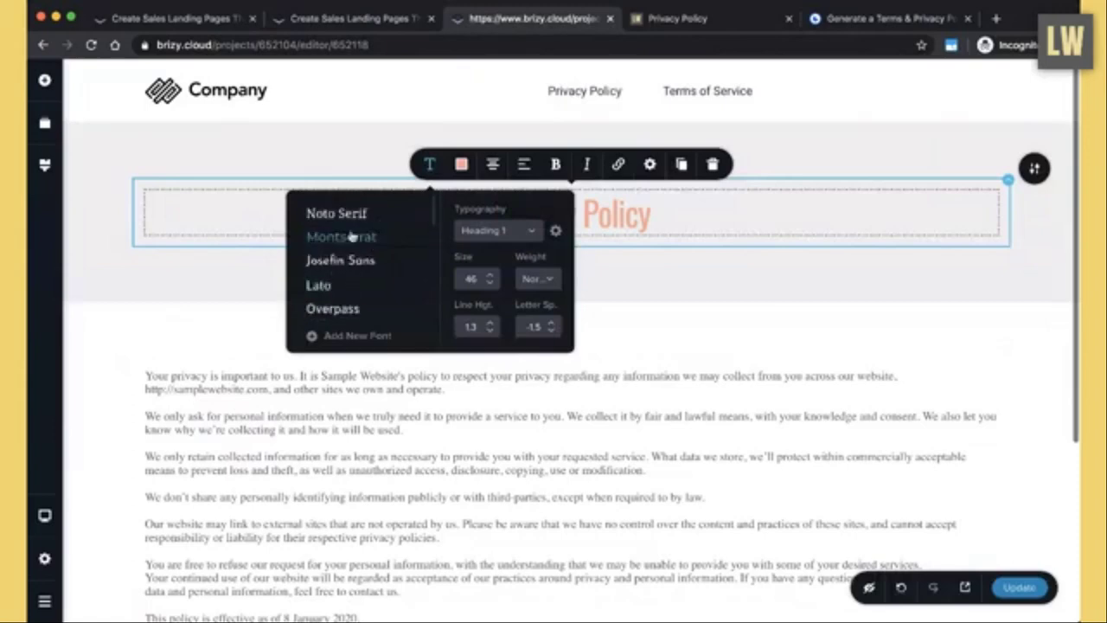
pyautogui.scroll(-1, 333, 281)
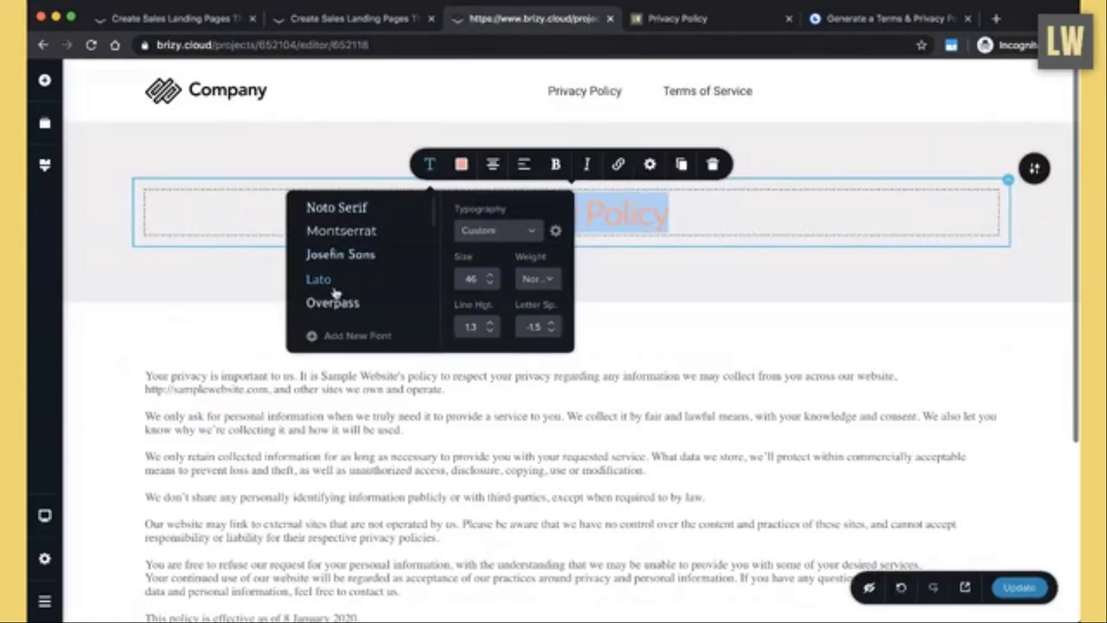
pyautogui.click(342, 302)
pyautogui.click(353, 281)
pyautogui.click(769, 377)
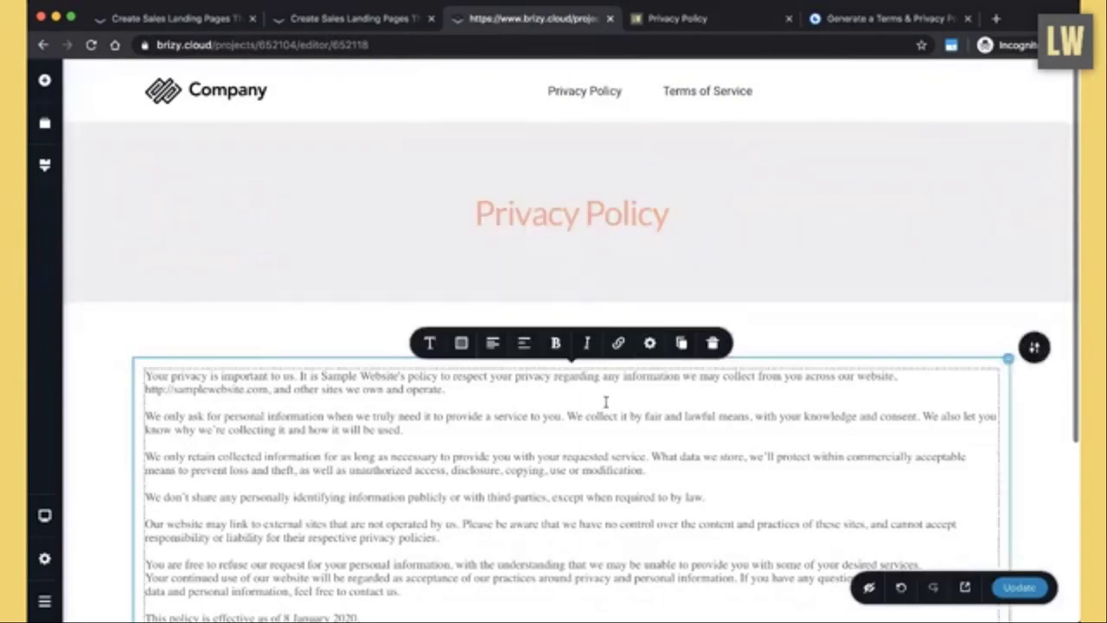
pyautogui.click(611, 227)
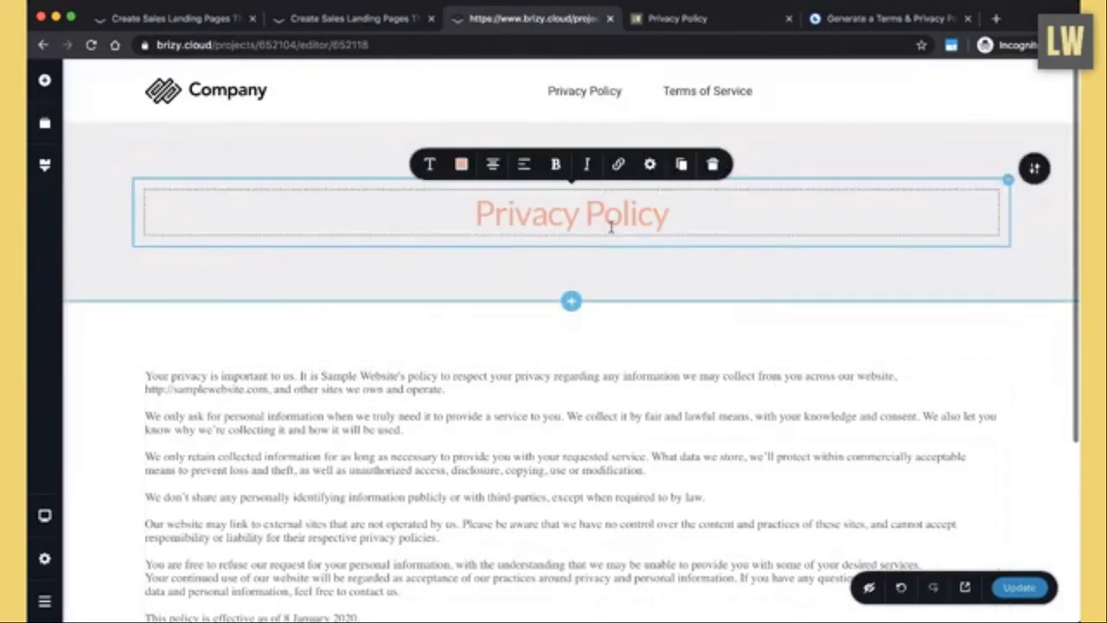
# - Set the font size of the entire policy text, including the GetTerms.io line, to 21 and update the page
pyautogui.scroll(-1, 611, 227)
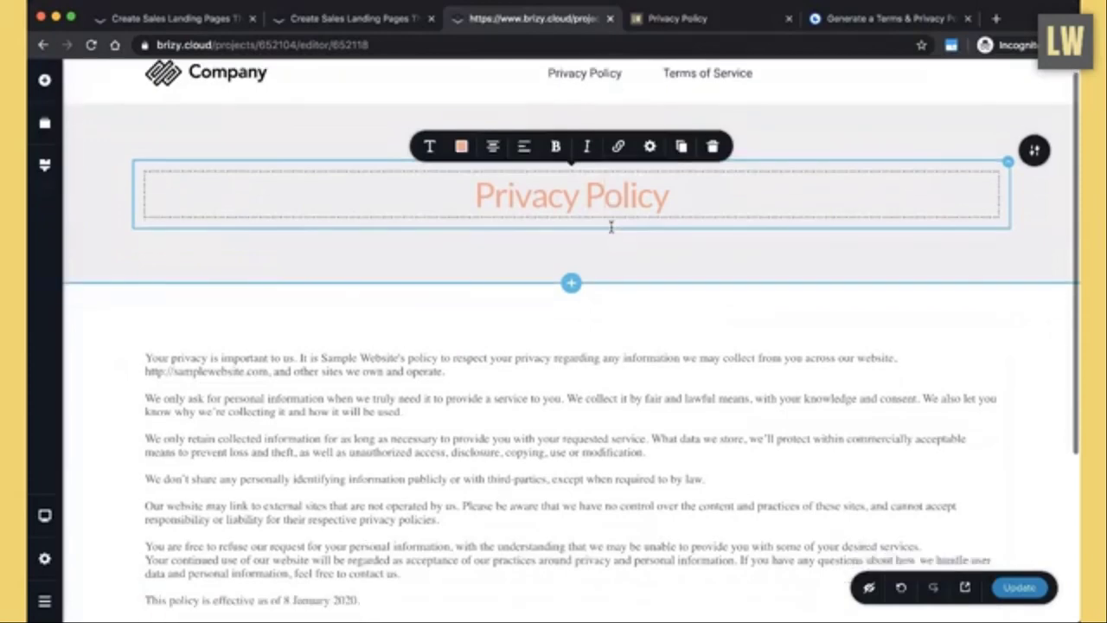
pyautogui.scroll(-5, 611, 226)
pyautogui.click(472, 299)
pyautogui.moveTo(289, 497); pyautogui.dragTo(133, 188)
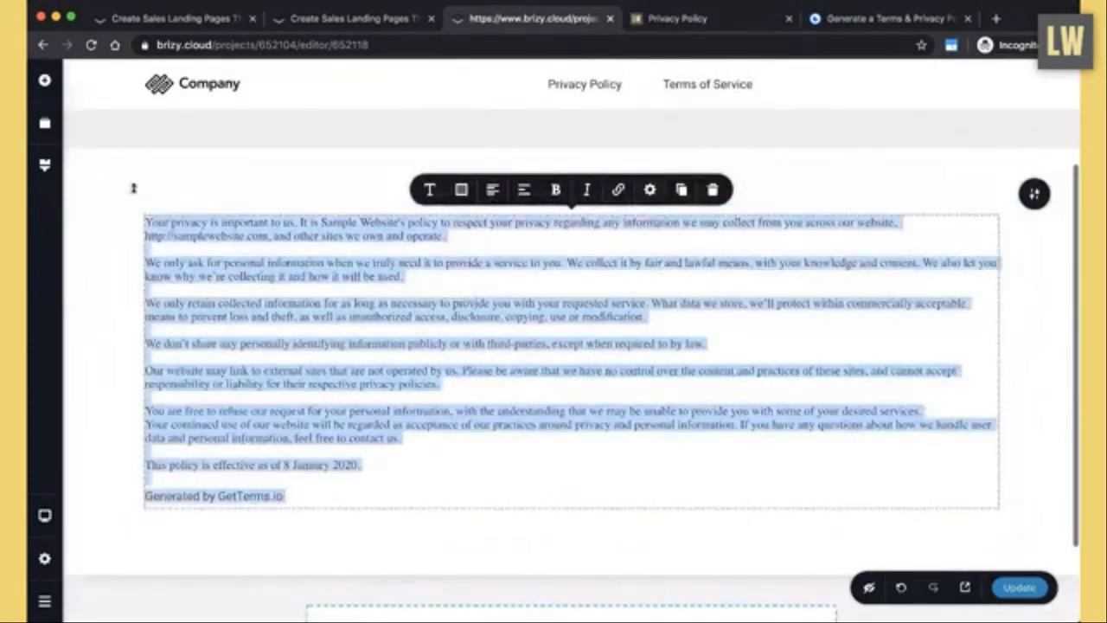
pyautogui.click(432, 191)
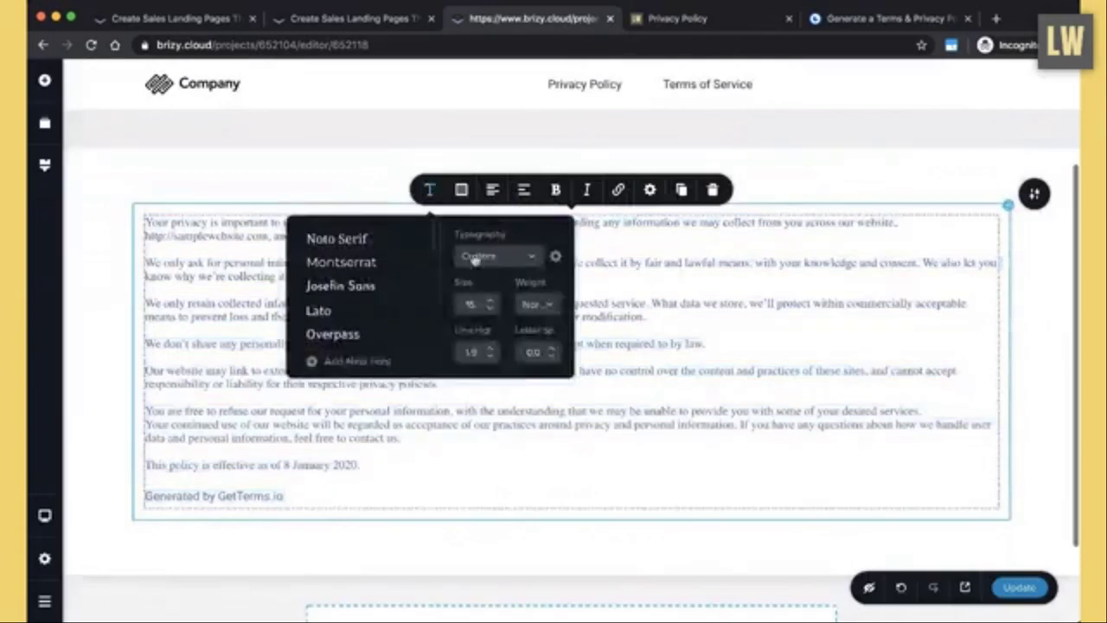
pyautogui.click(492, 301)
pyautogui.click(492, 301)
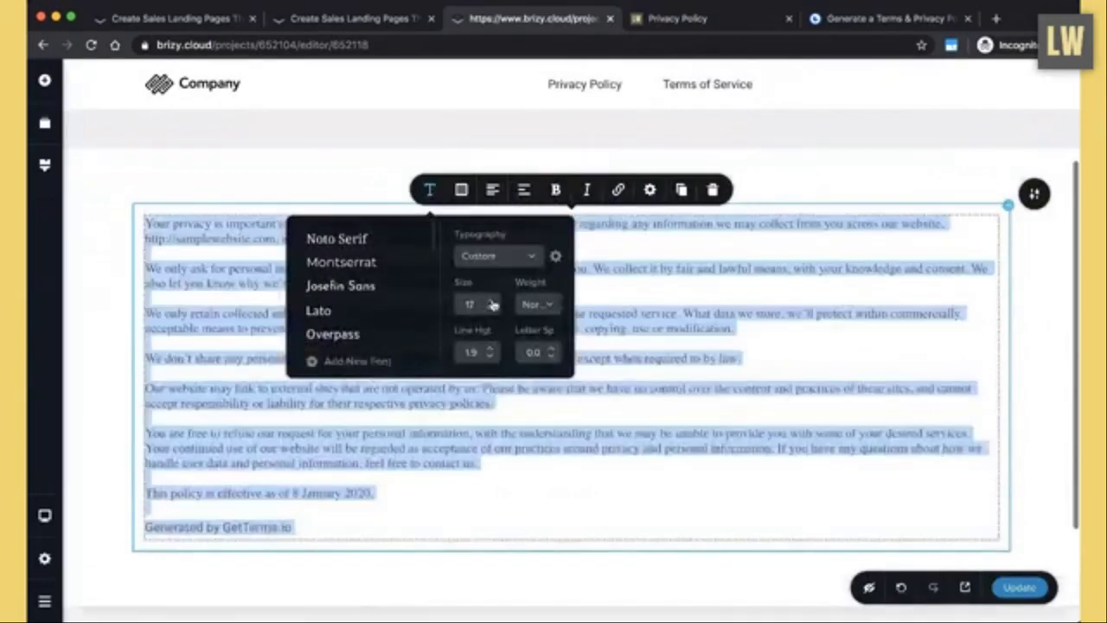
pyautogui.click(492, 301)
pyautogui.click(492, 301)
pyautogui.click(492, 301)
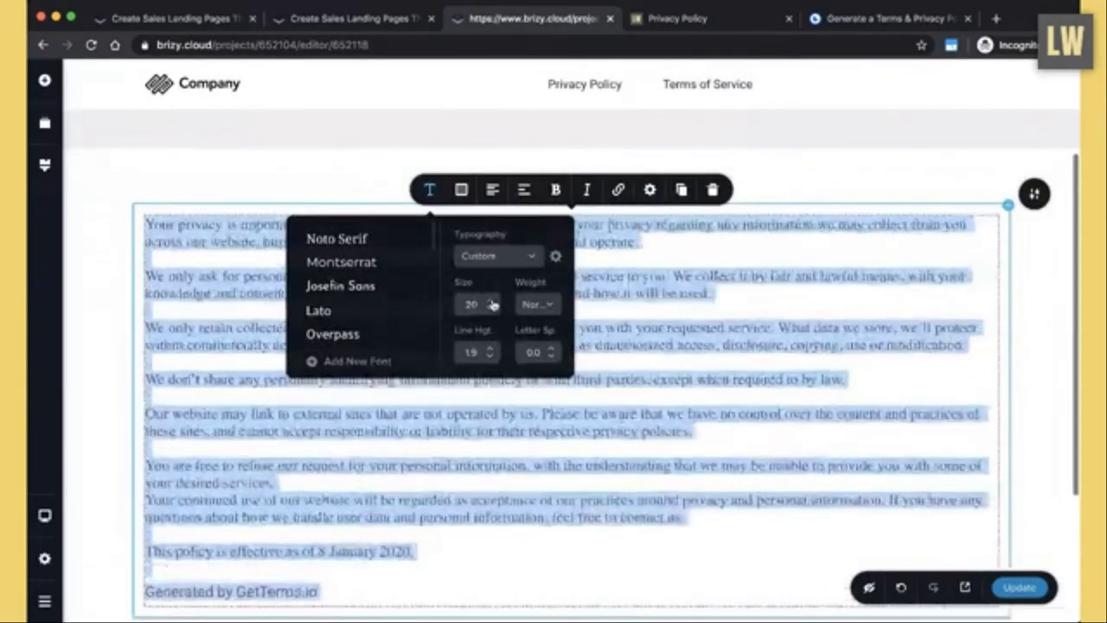
pyautogui.click(492, 301)
pyautogui.click(687, 371)
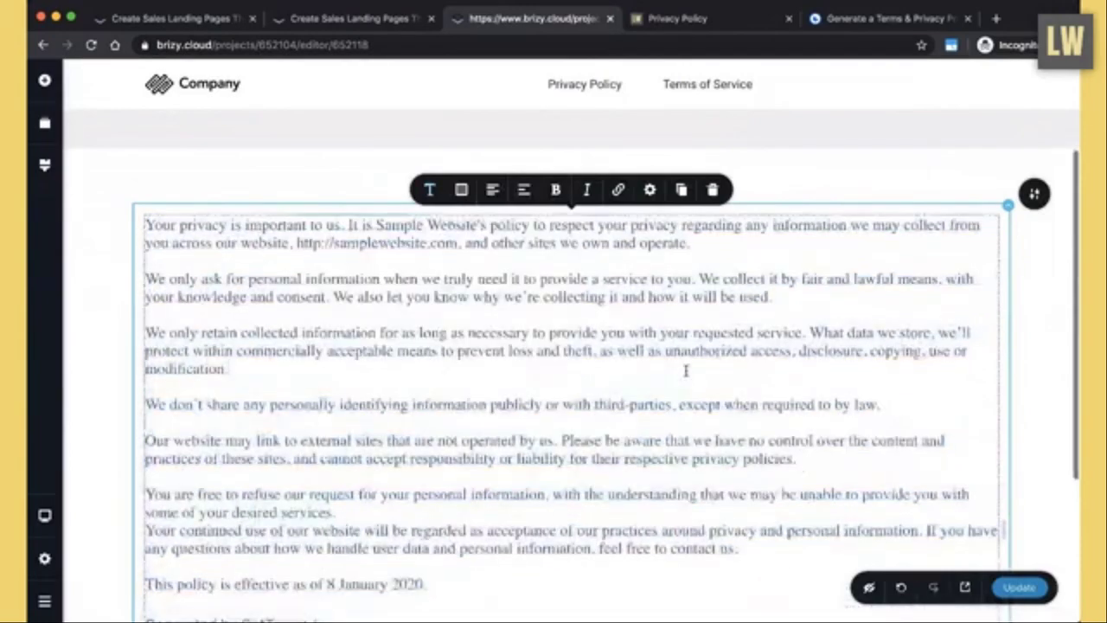
pyautogui.scroll(-5, 686, 370)
pyautogui.click(1044, 595)
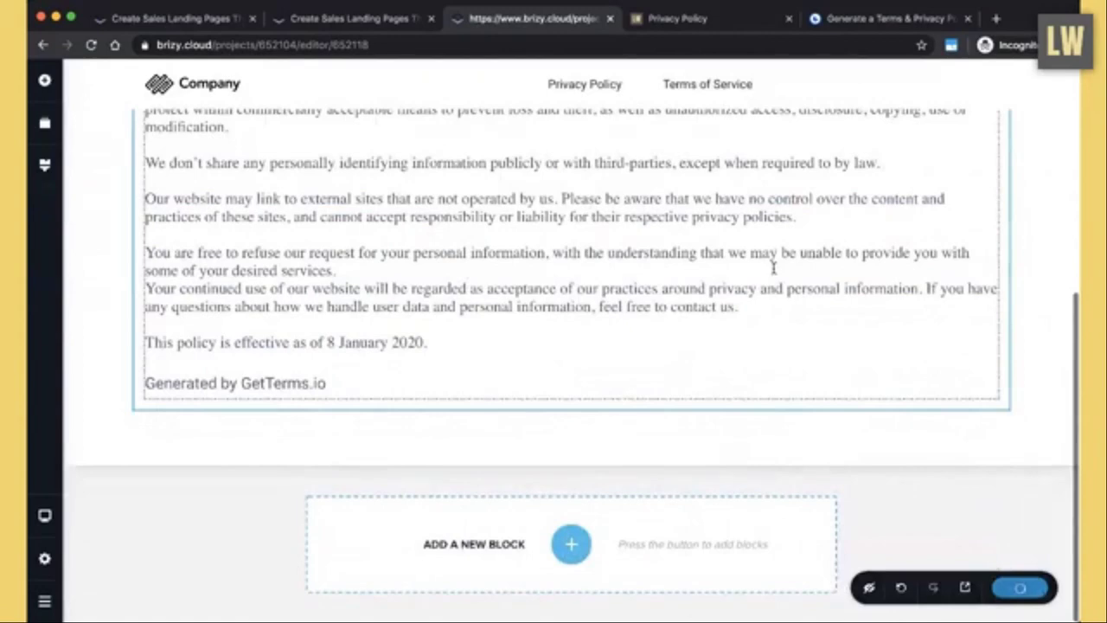
# - Check the footer of the demo's Privacy Policy page, and copy the generated Terms of Service text from getterms.io
pyautogui.click(712, 19)
pyautogui.scroll(-2, 666, 310)
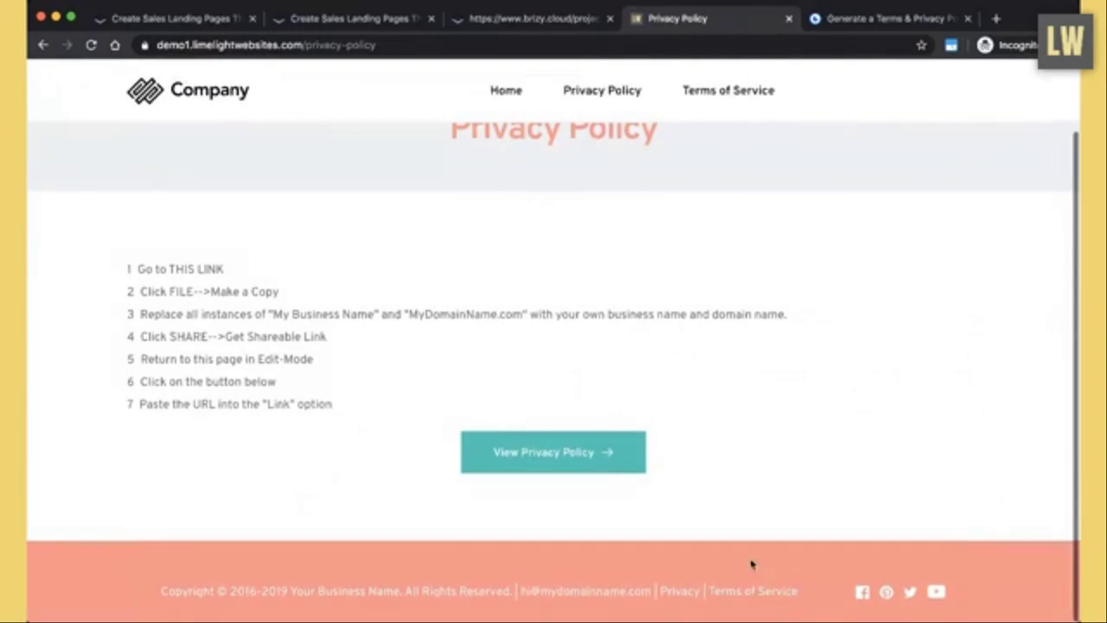
pyautogui.click(901, 18)
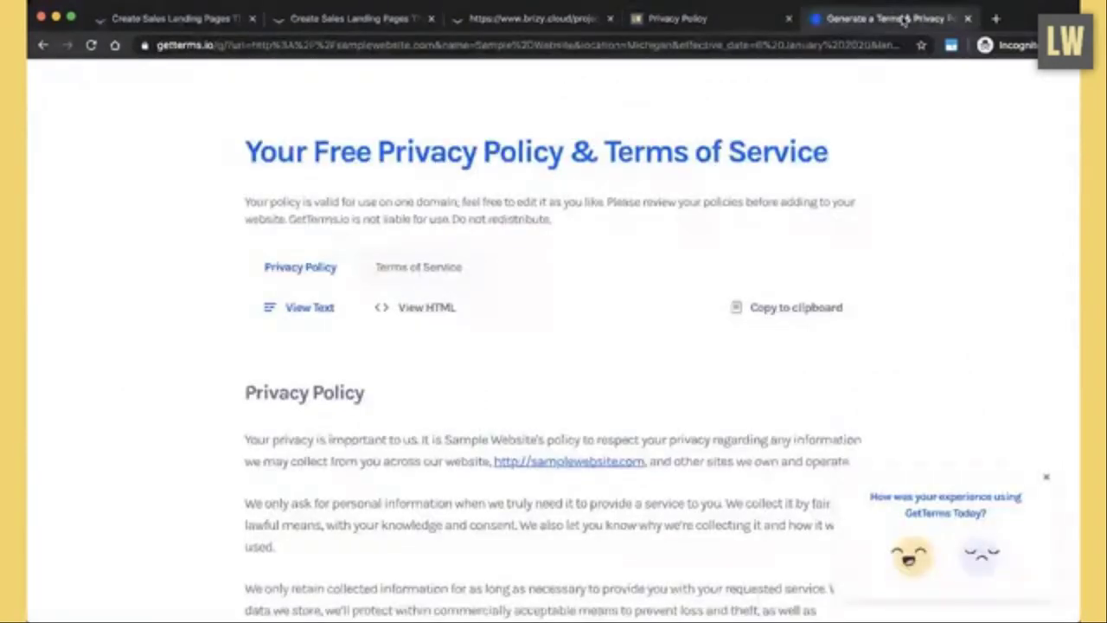
pyautogui.click(446, 270)
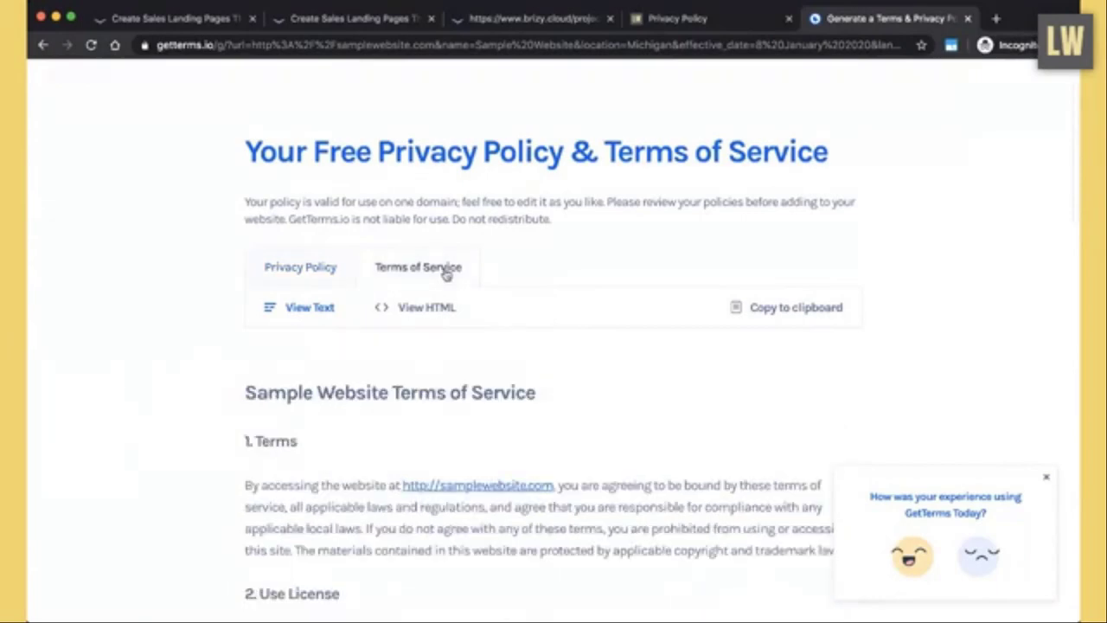
pyautogui.click(789, 311)
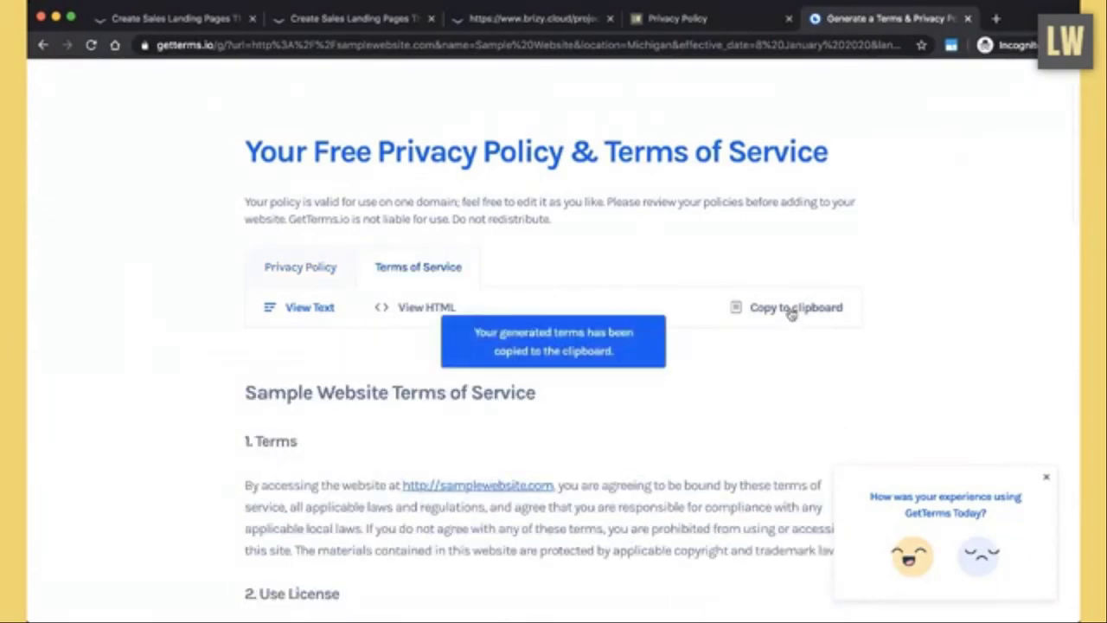
# - Return to the Brizy editor and examine the project's page list and the lower end of the Privacy Policy page
pyautogui.click(543, 24)
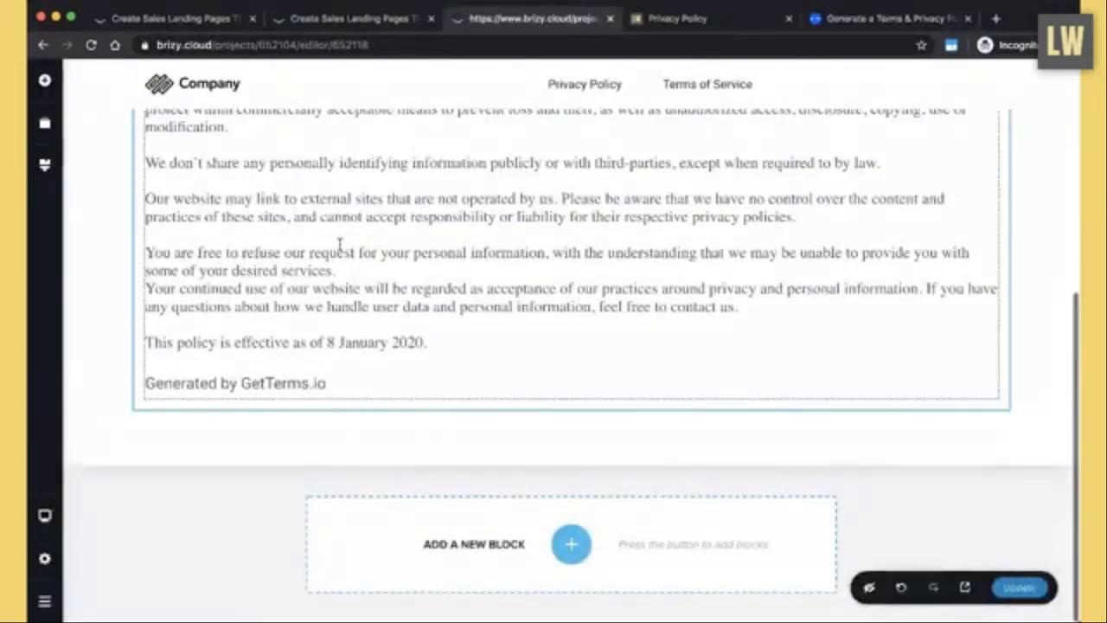
pyautogui.scroll(5, 384, 338)
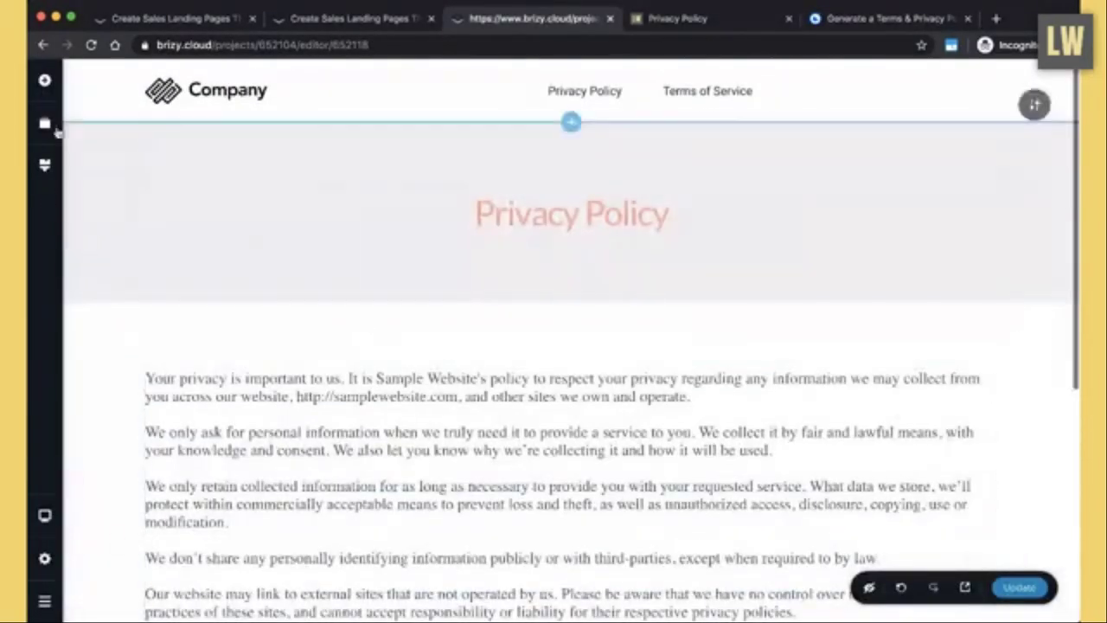
pyautogui.click(48, 562)
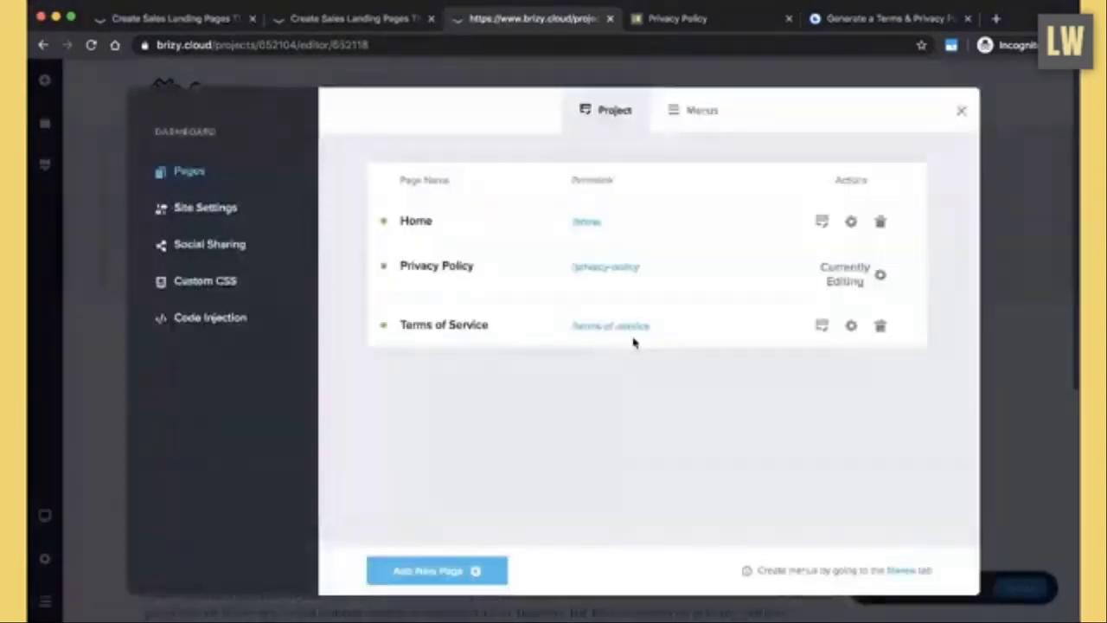
pyautogui.click(962, 114)
pyautogui.click(706, 474)
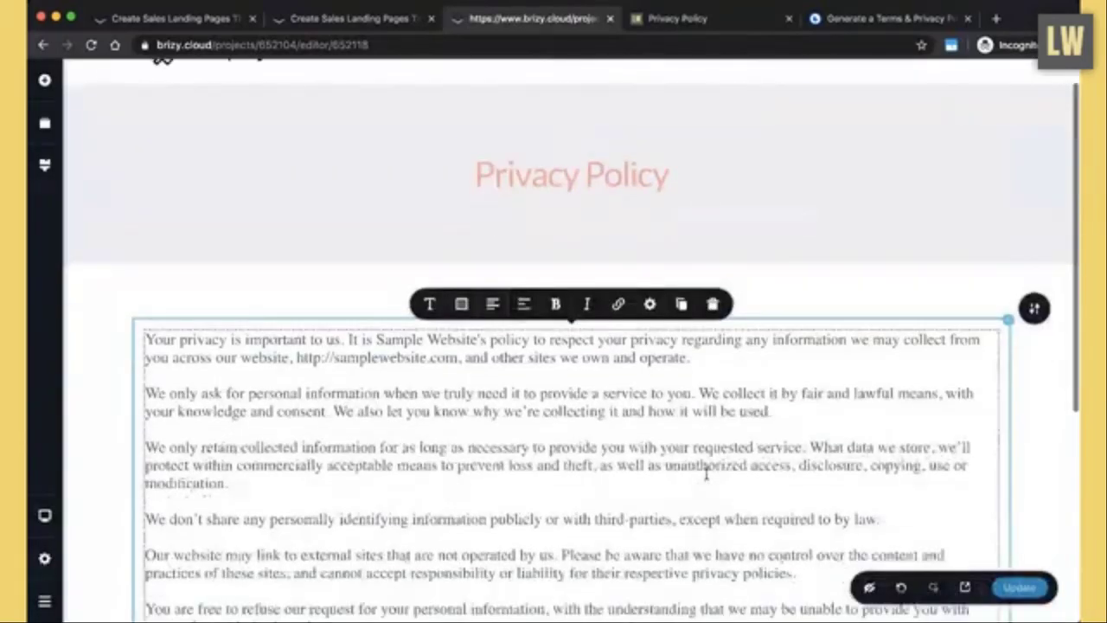
pyautogui.scroll(-5, 706, 474)
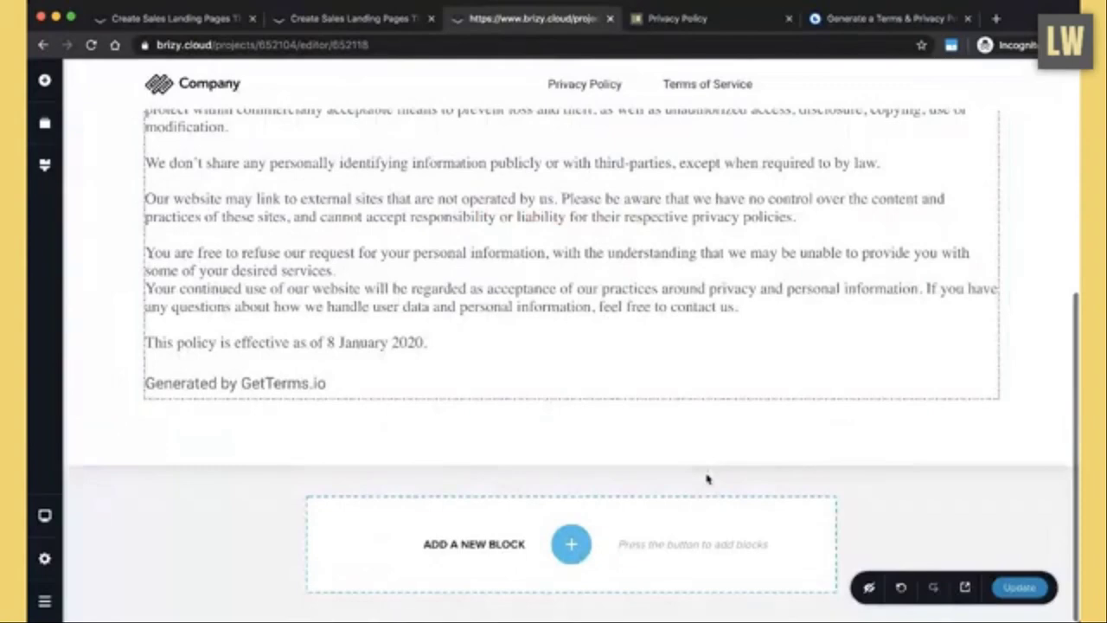
pyautogui.scroll(1, 706, 478)
pyautogui.scroll(-1, 683, 415)
# - Open the Home page for editing, make its salmon footer block global, and update the page
pyautogui.click(48, 559)
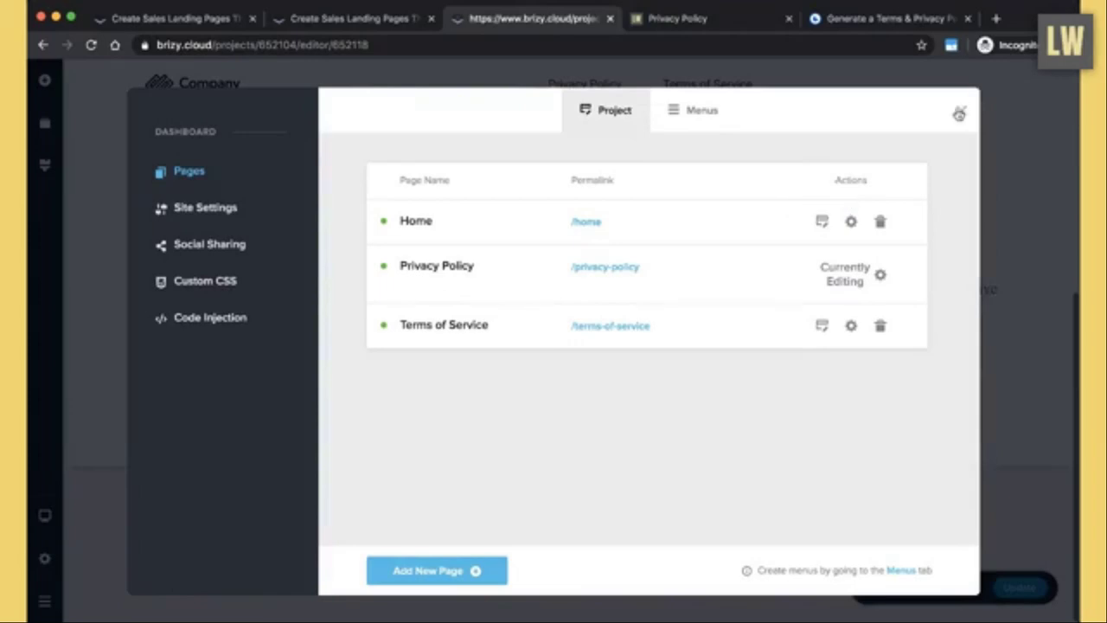
pyautogui.click(960, 110)
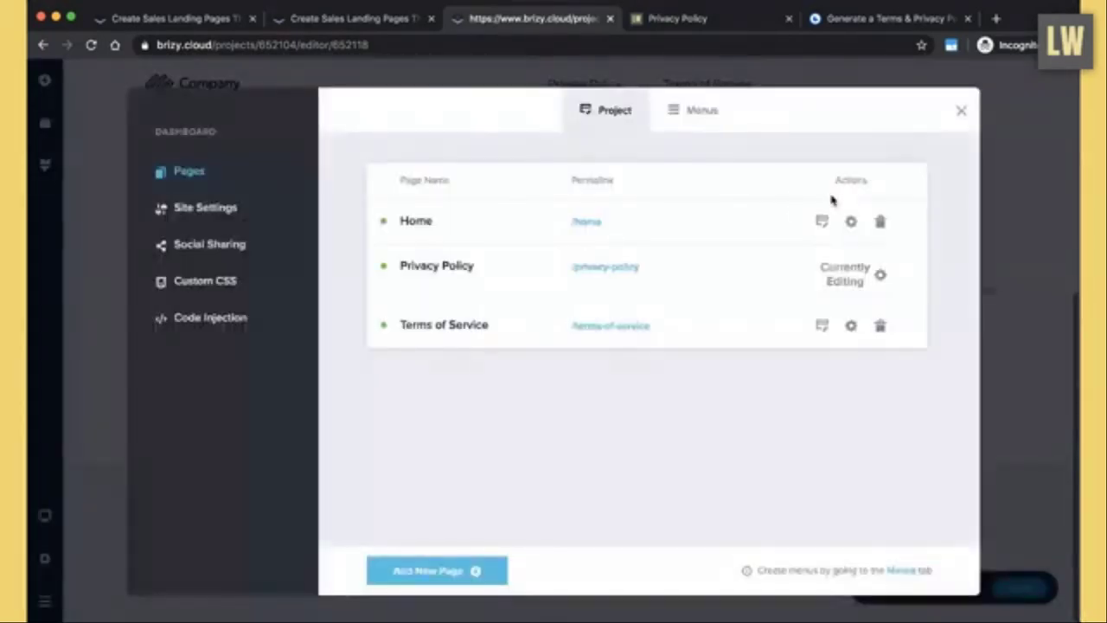
pyautogui.click(820, 224)
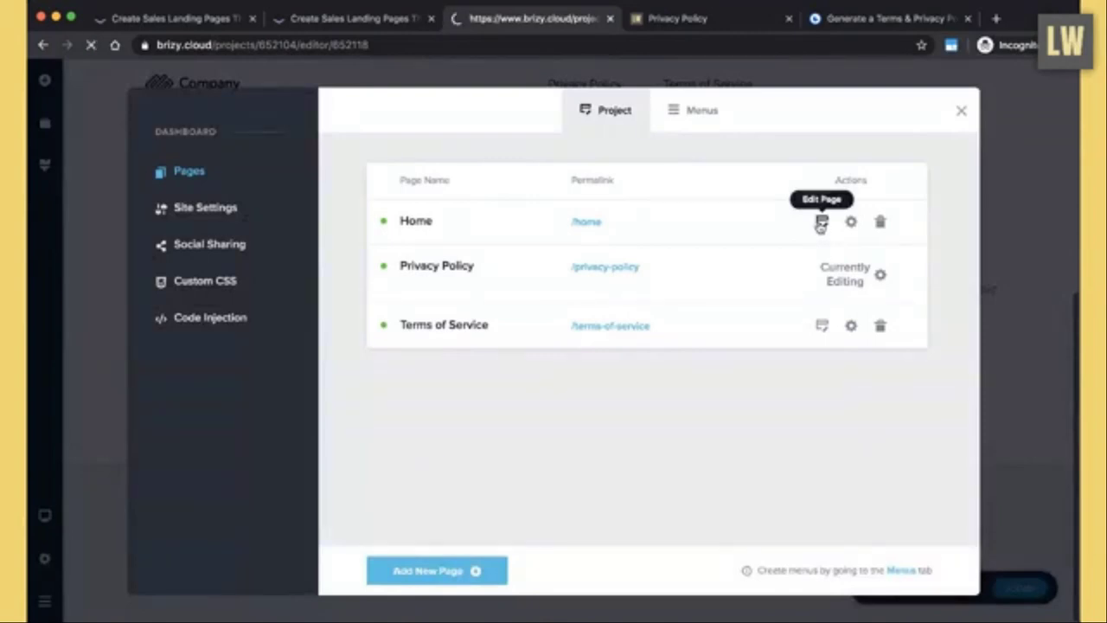
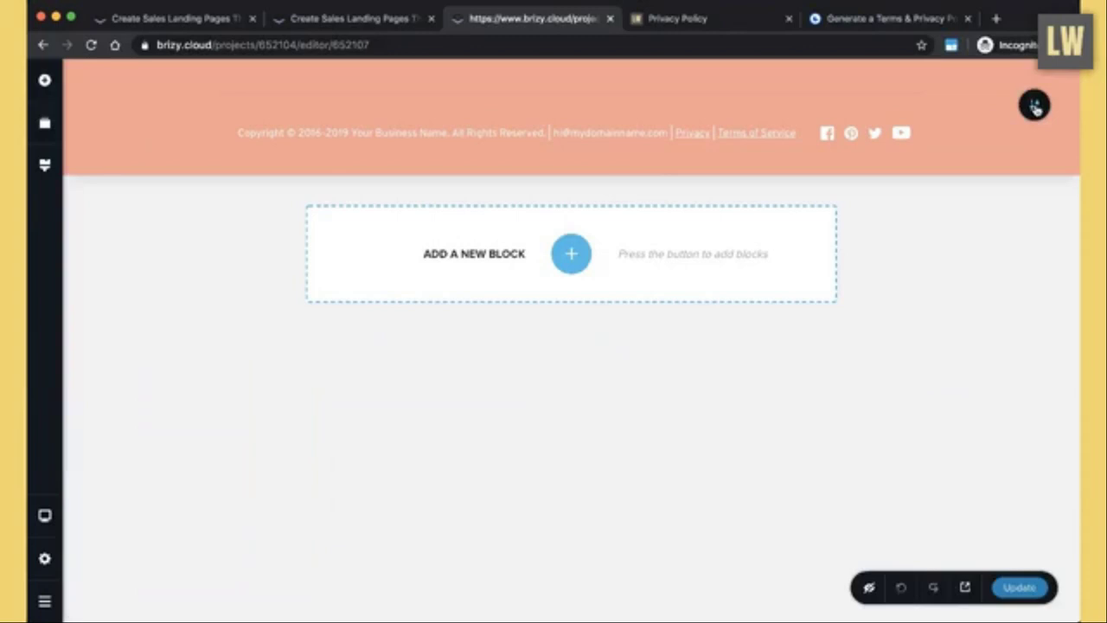
pyautogui.click(1035, 106)
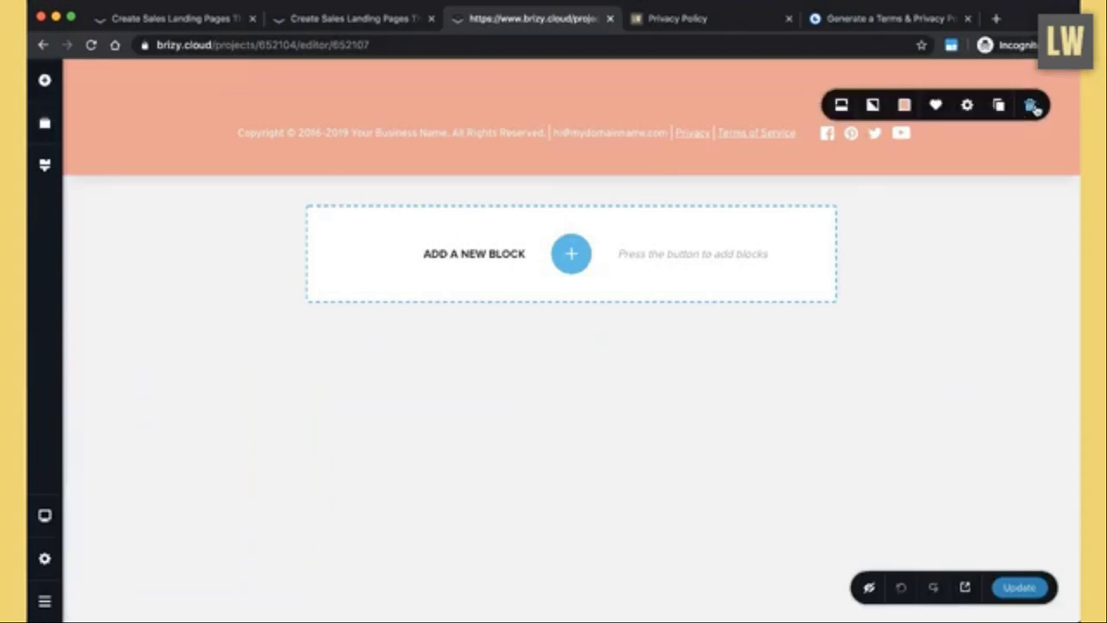
pyautogui.click(966, 107)
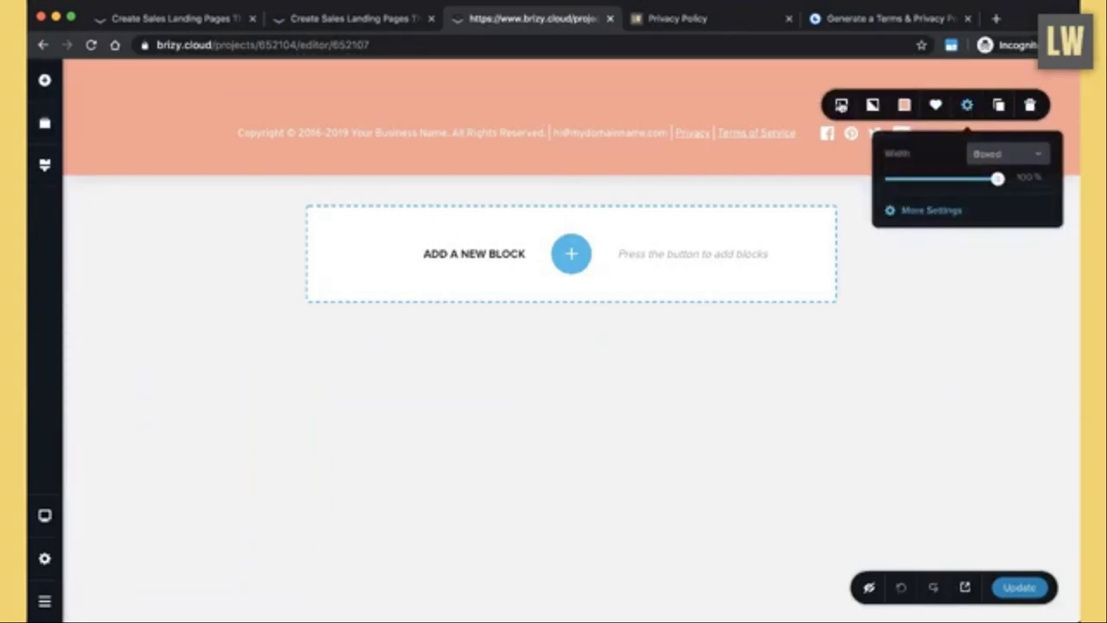
pyautogui.click(840, 108)
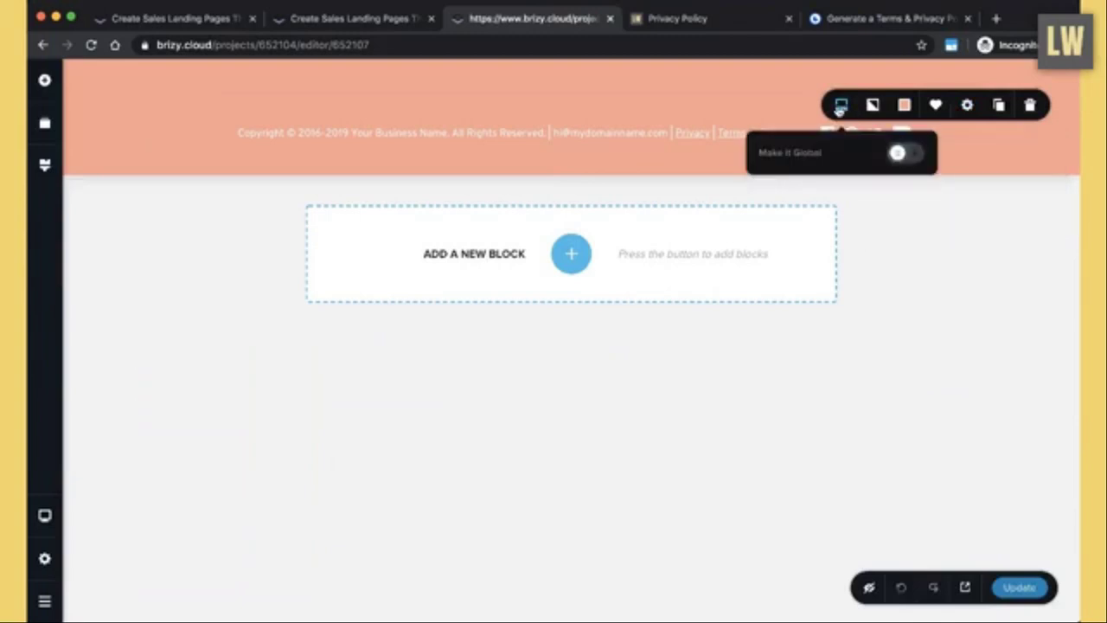
pyautogui.click(899, 155)
pyautogui.moveTo(1042, 102)
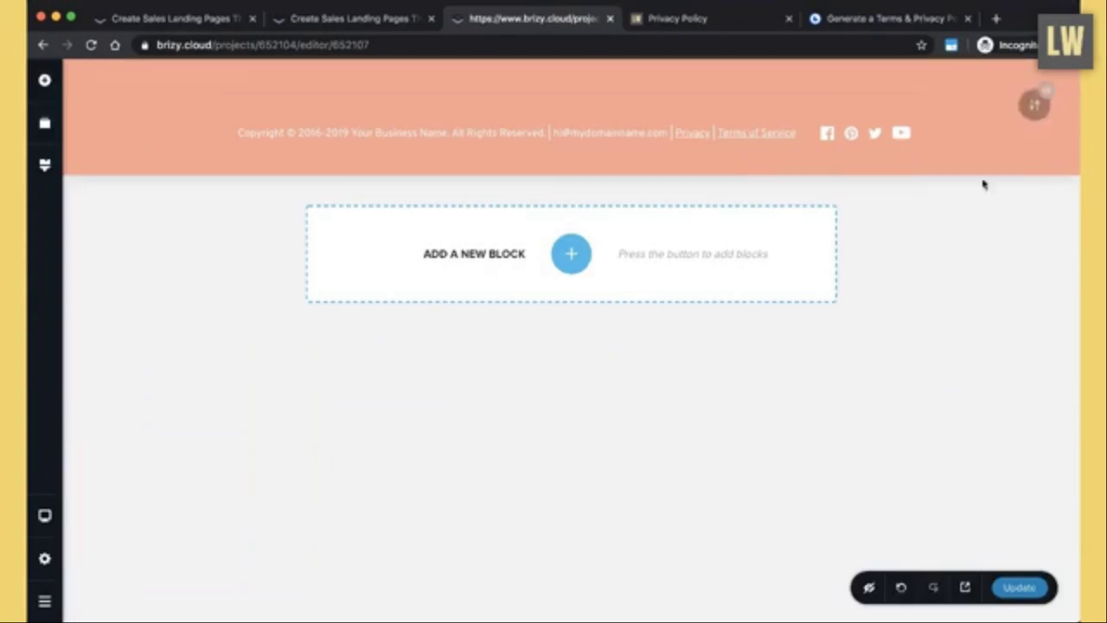
pyautogui.click(1025, 587)
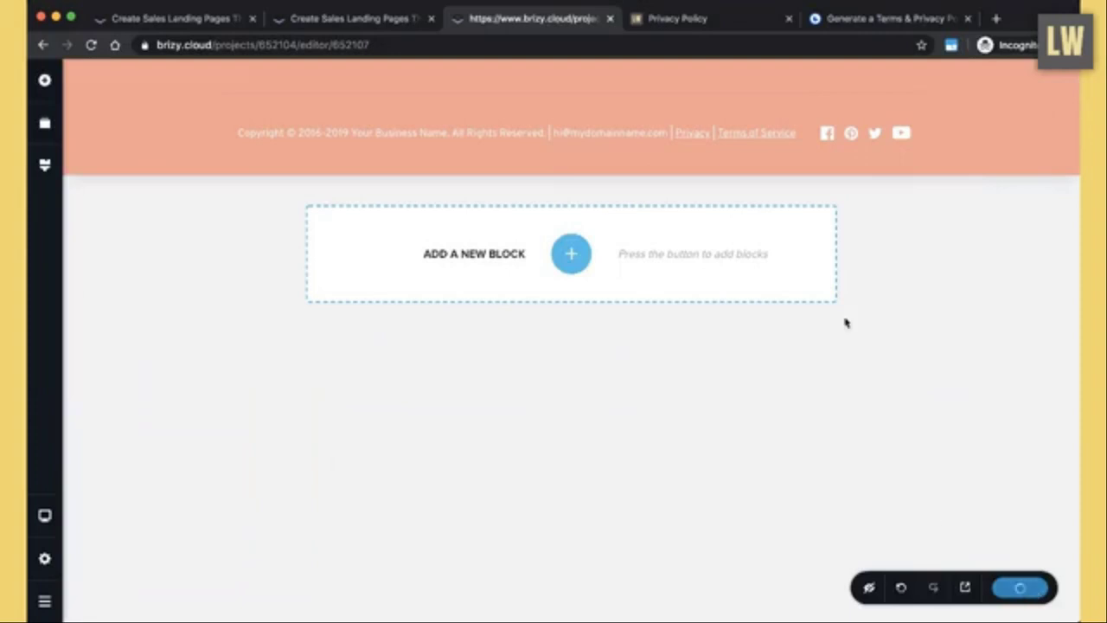
# - Open the Privacy Policy page for editing and make its header block with the Company logo and menu global
pyautogui.click(45, 559)
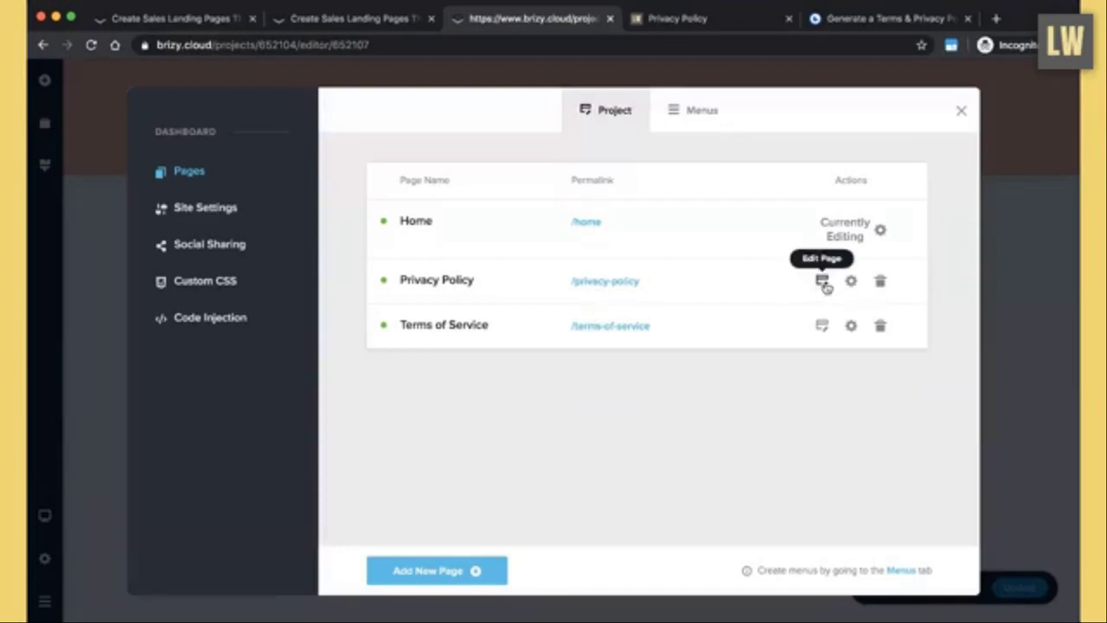
pyautogui.click(823, 282)
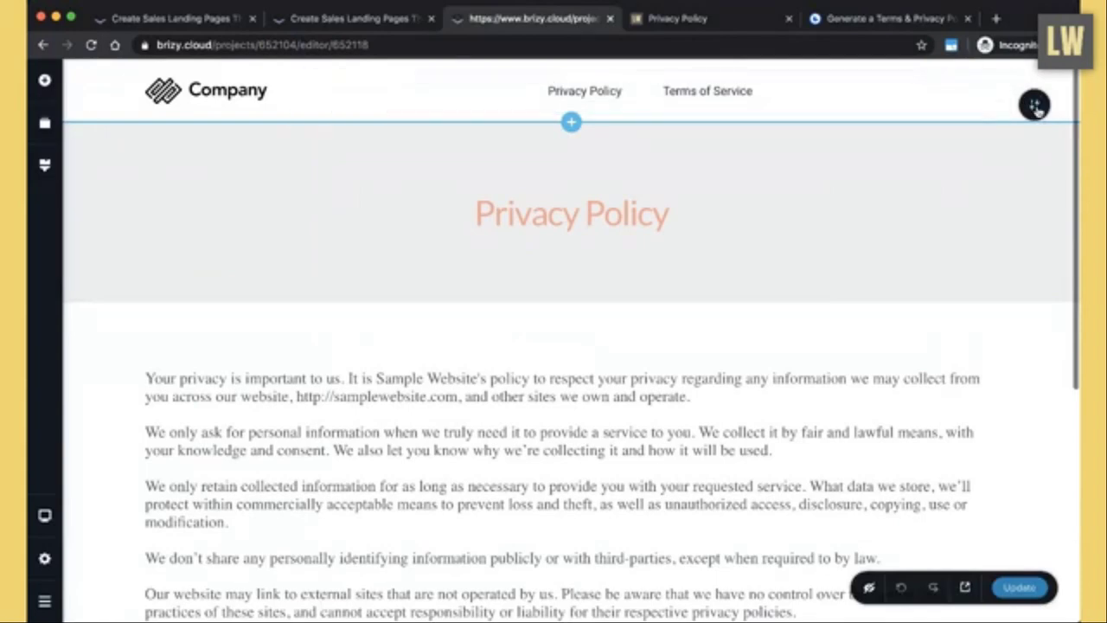
pyautogui.click(1036, 107)
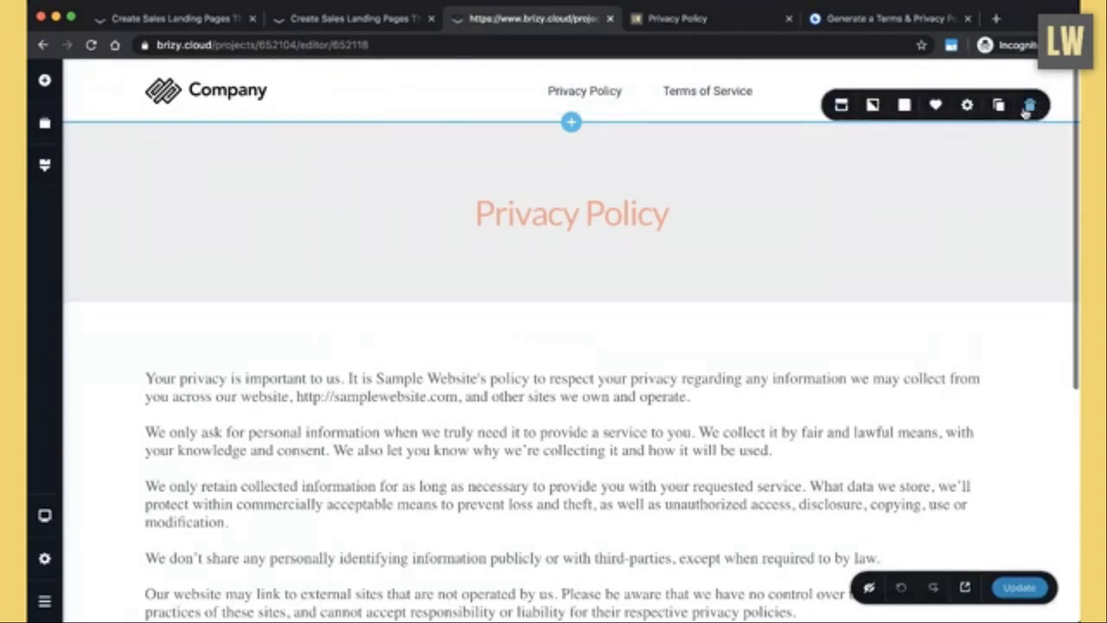
pyautogui.click(842, 105)
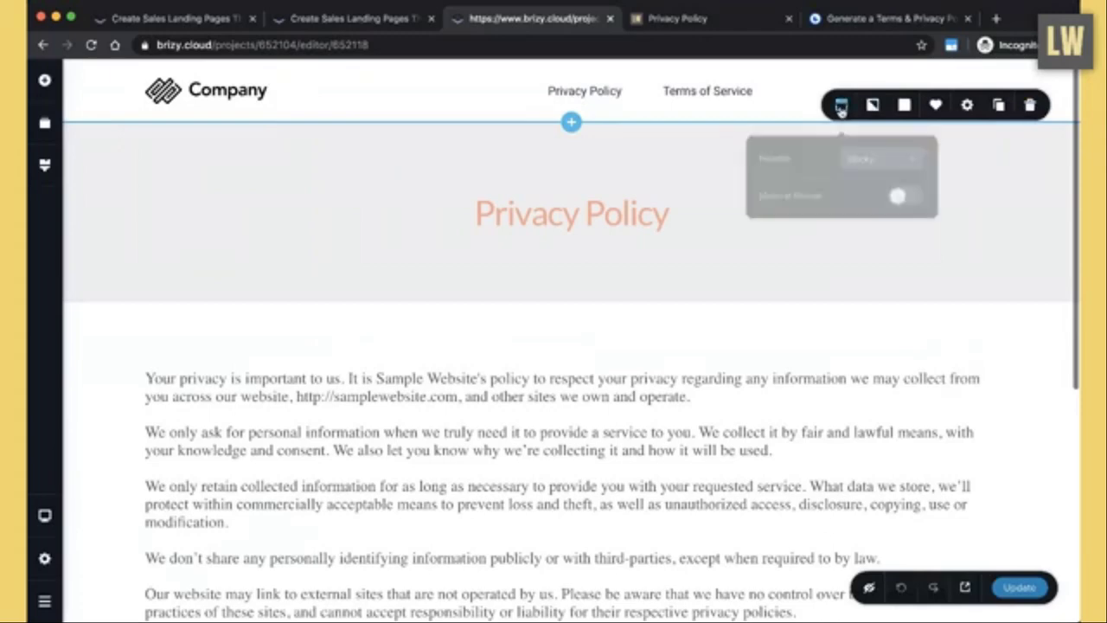
pyautogui.click(898, 192)
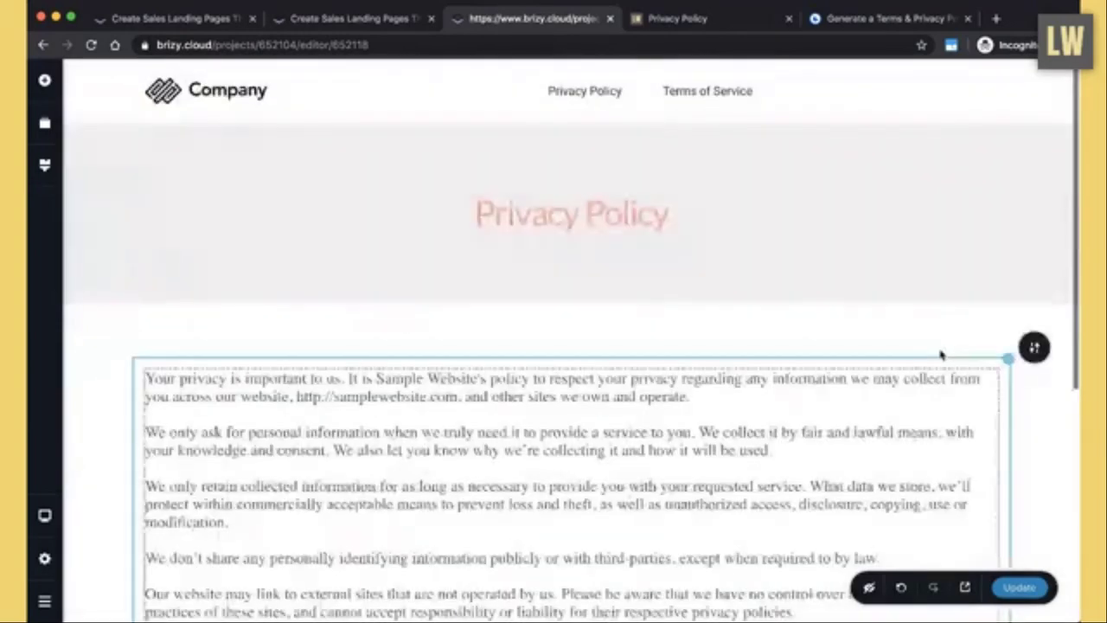
# - Save the grey block with the Privacy Policy title as a reusable saved block
pyautogui.click(625, 220)
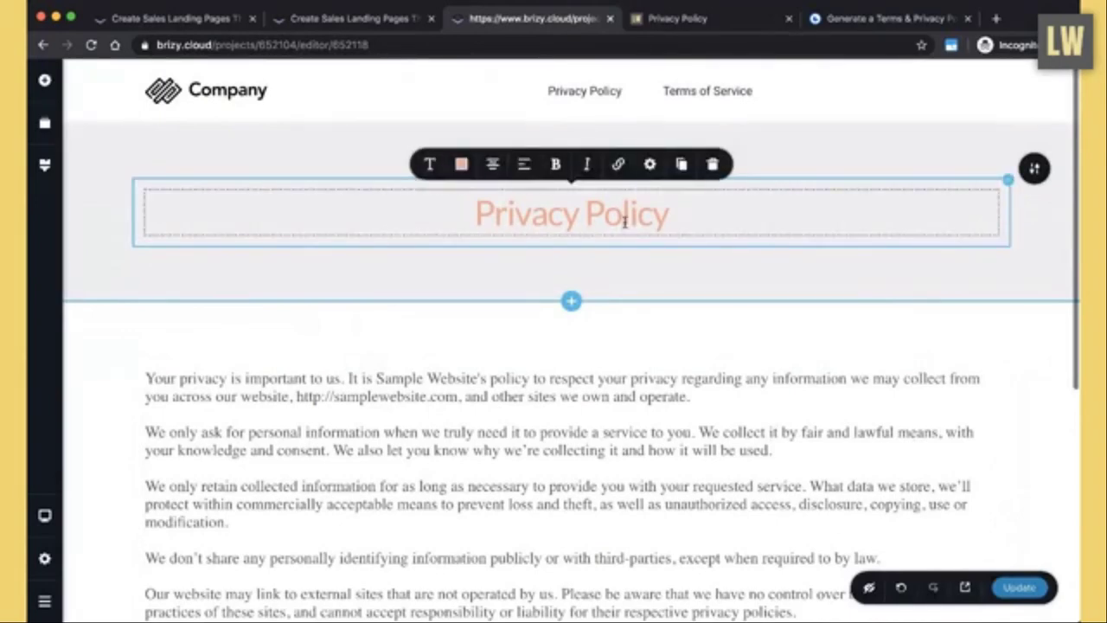
pyautogui.moveTo(665, 217); pyautogui.dragTo(410, 220)
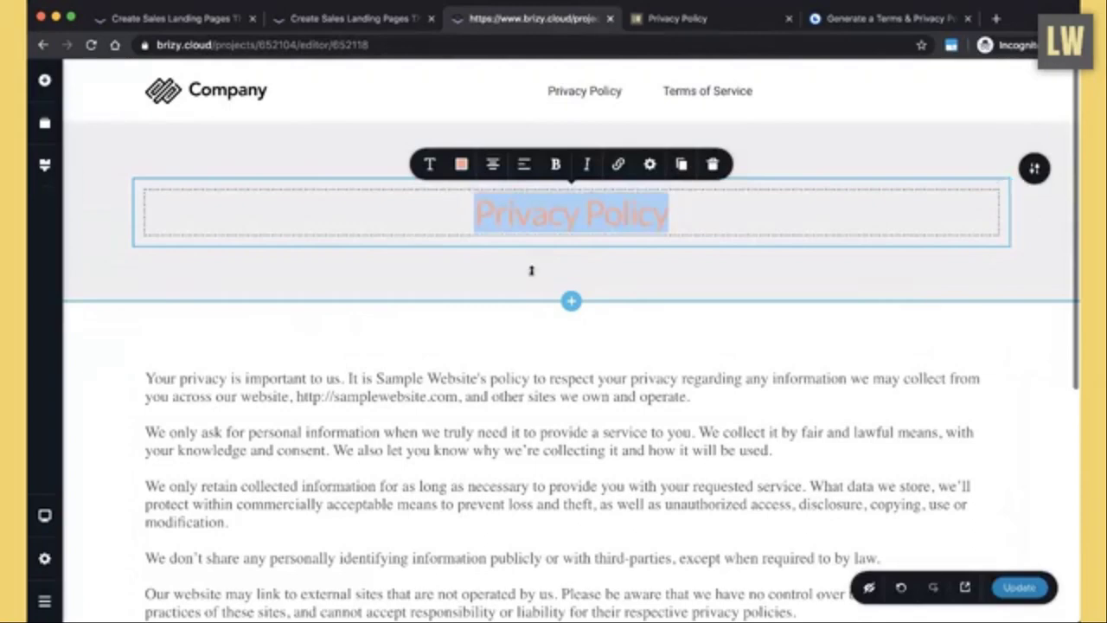
pyautogui.click(524, 465)
pyautogui.click(599, 214)
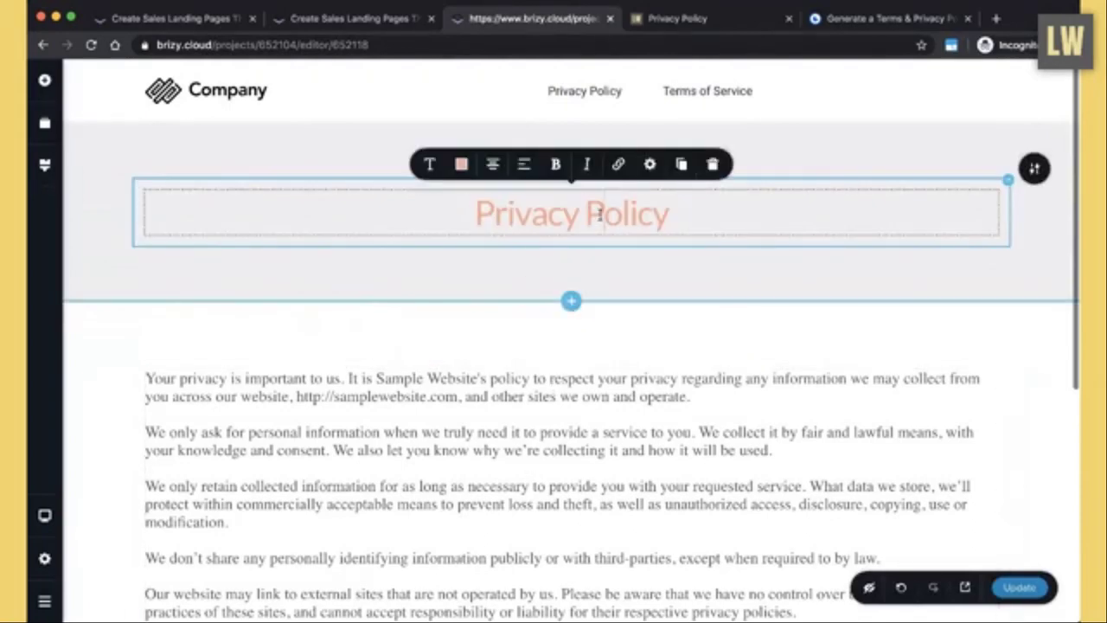
pyautogui.scroll(-3, 600, 215)
pyautogui.scroll(3, 601, 213)
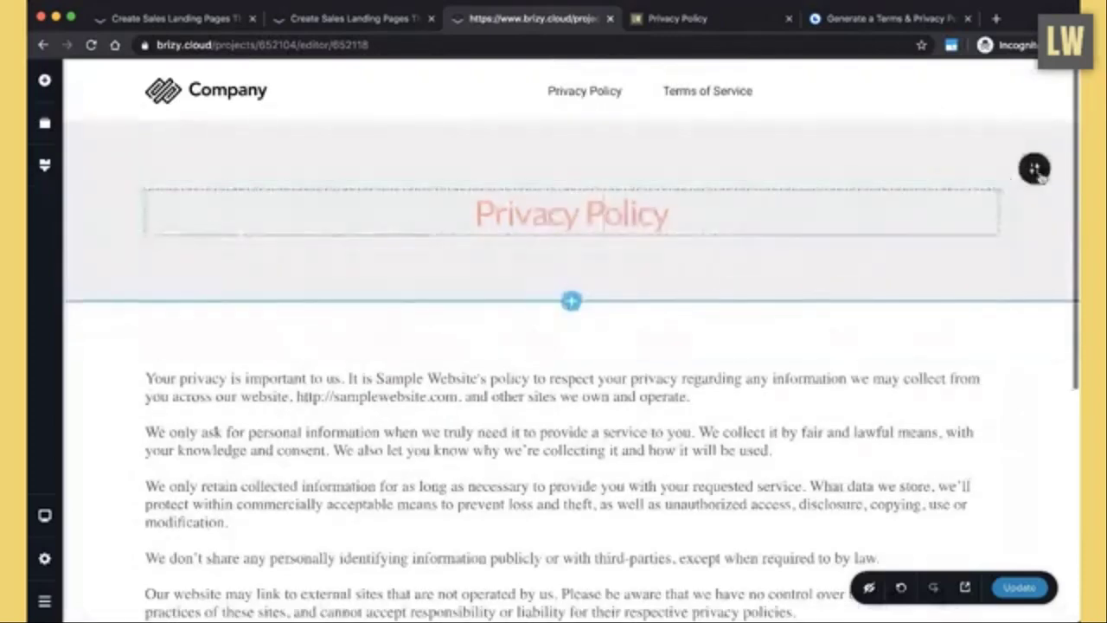
pyautogui.click(1035, 170)
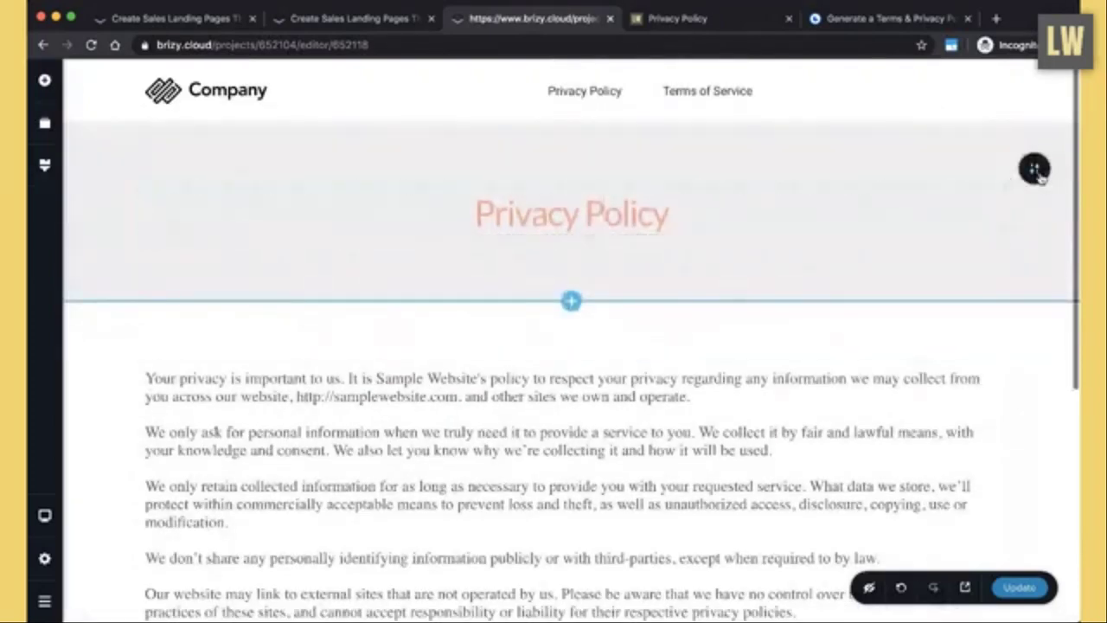
pyautogui.click(936, 171)
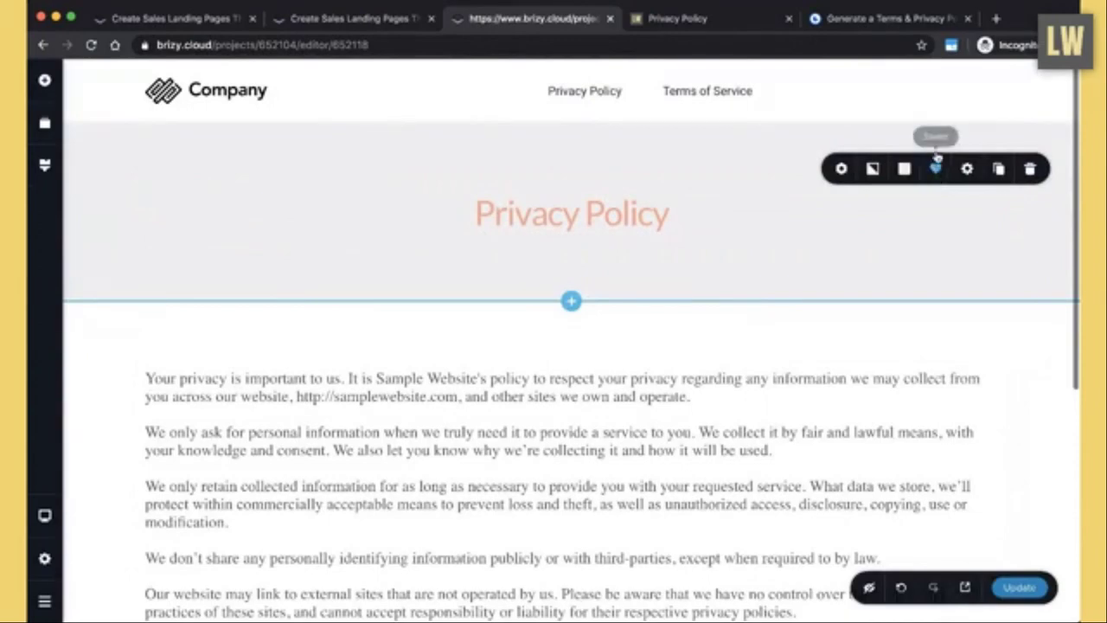
# - Save the block containing the full policy text and the GetTerms.io line as a reusable saved block
pyautogui.click(866, 397)
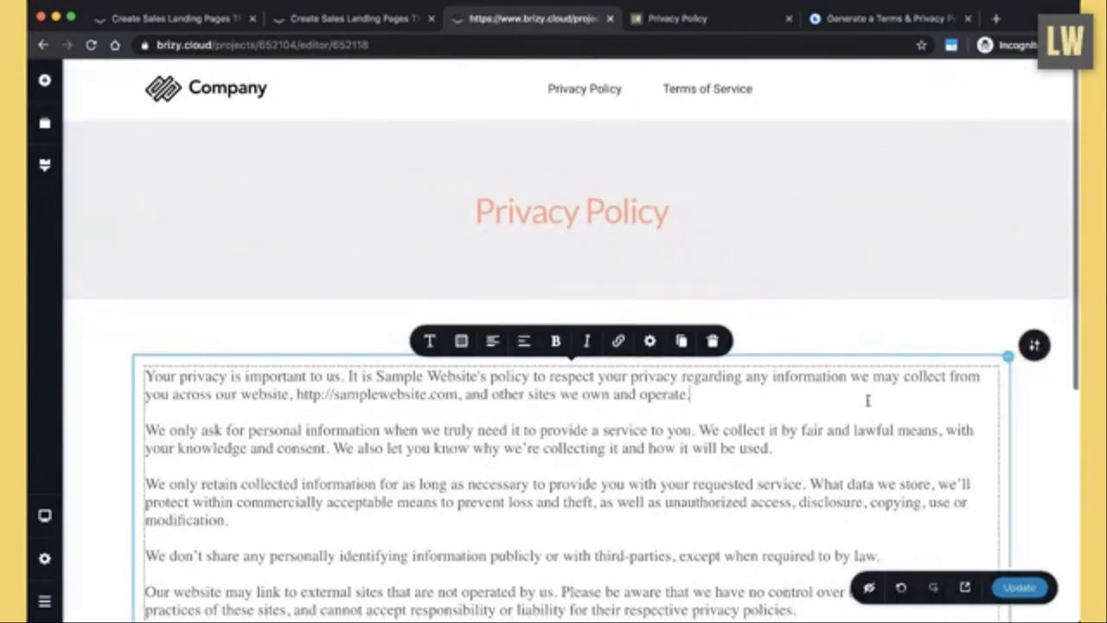
pyautogui.scroll(-1, 867, 400)
pyautogui.scroll(-3, 867, 399)
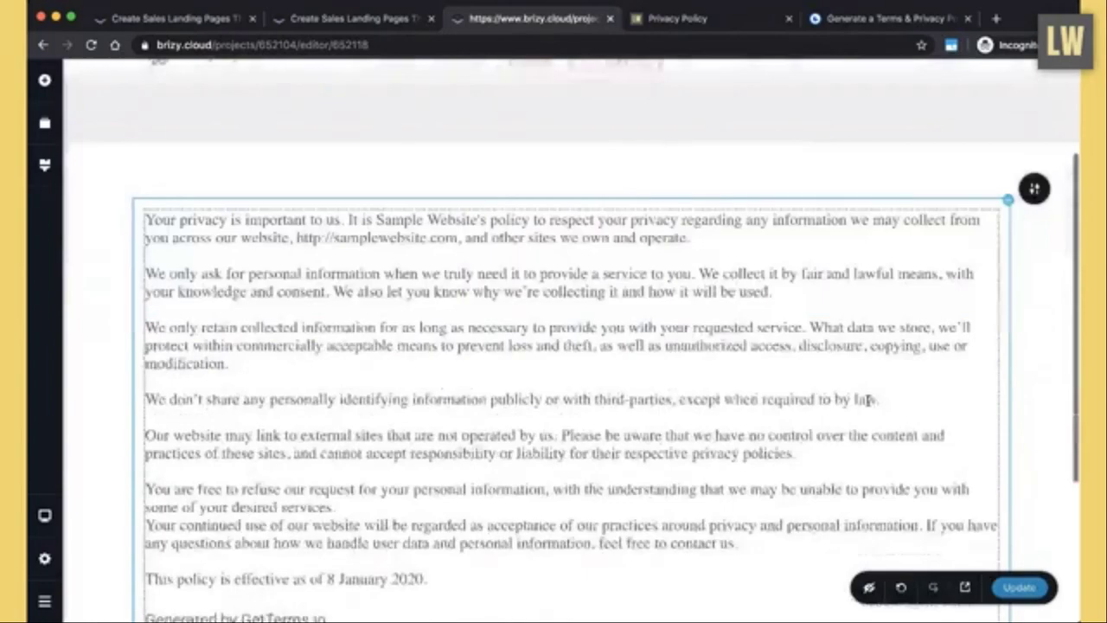
pyautogui.click(631, 346)
pyautogui.scroll(-4, 632, 349)
pyautogui.scroll(6, 633, 348)
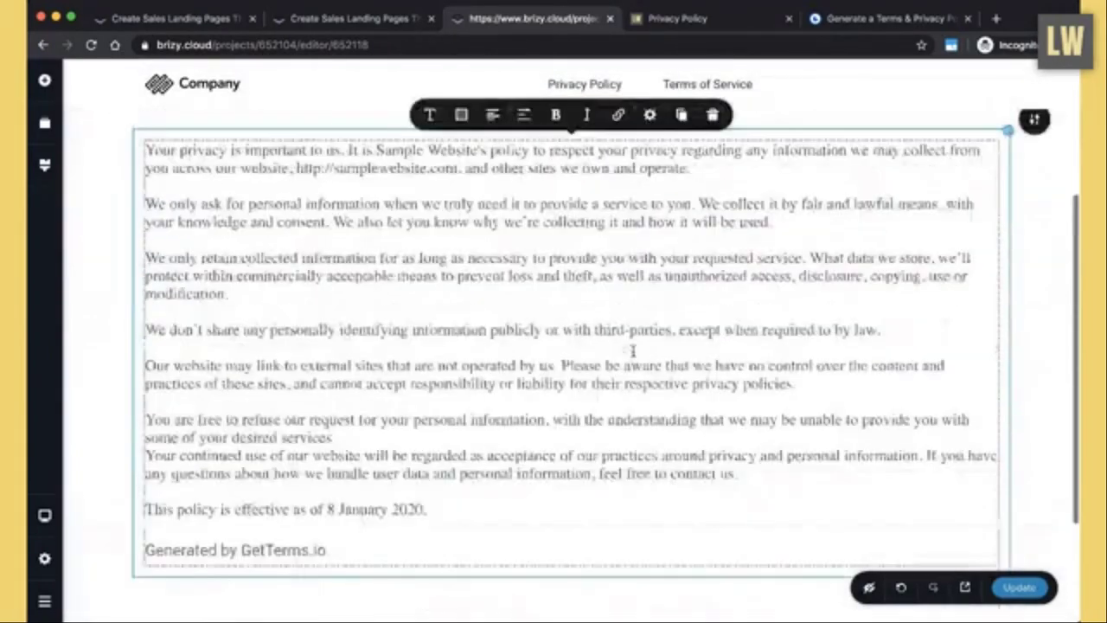
pyautogui.scroll(-7, 693, 325)
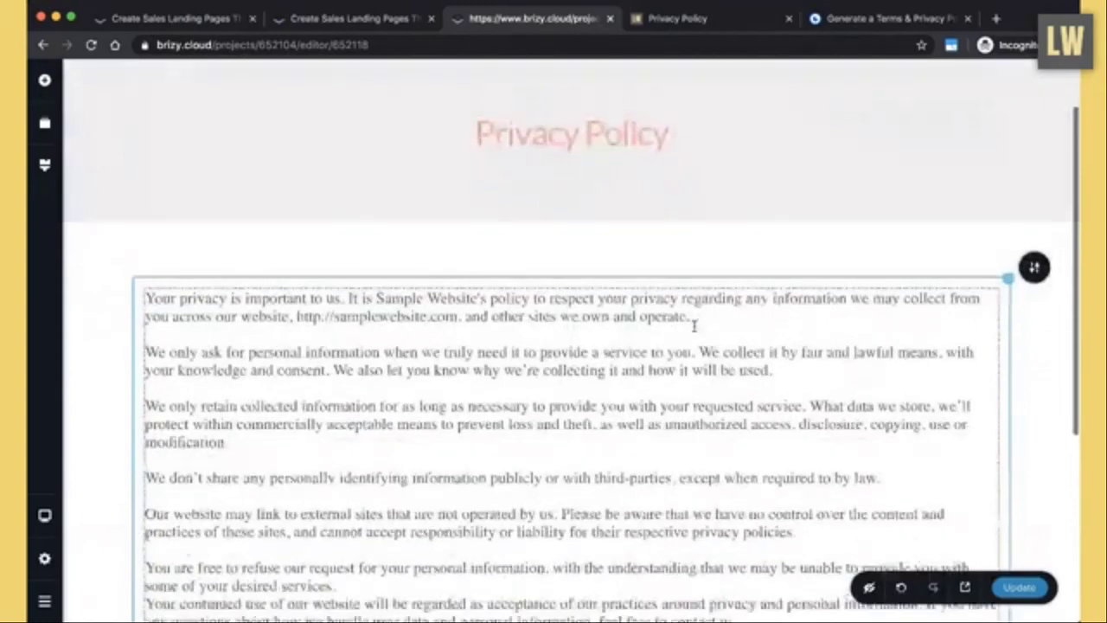
pyautogui.scroll(3, 694, 326)
pyautogui.scroll(3, 694, 325)
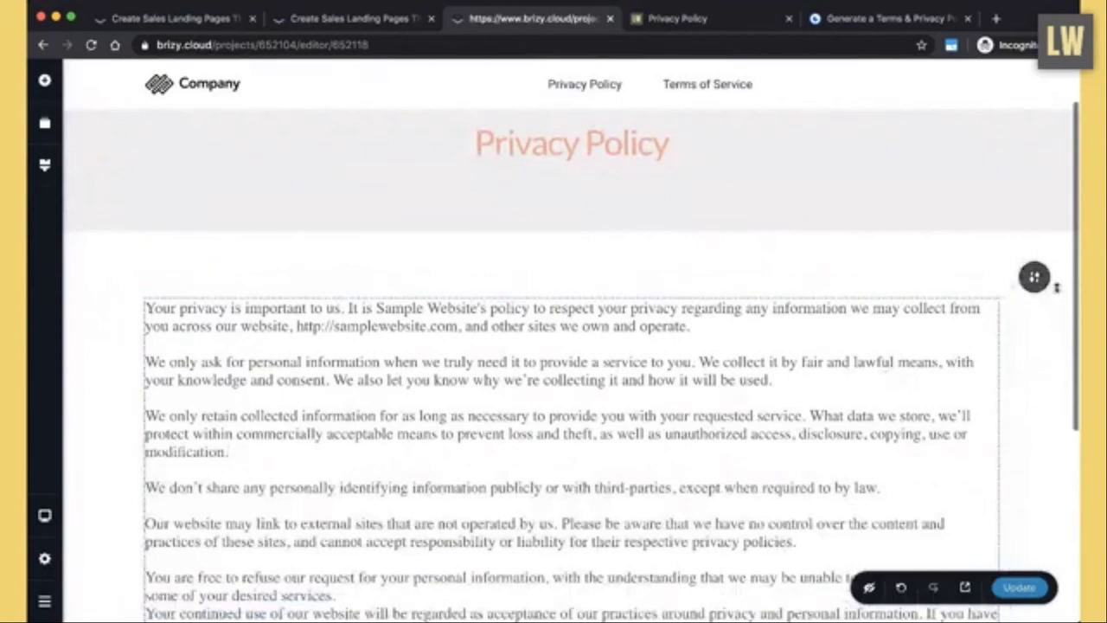
pyautogui.moveTo(1033, 289)
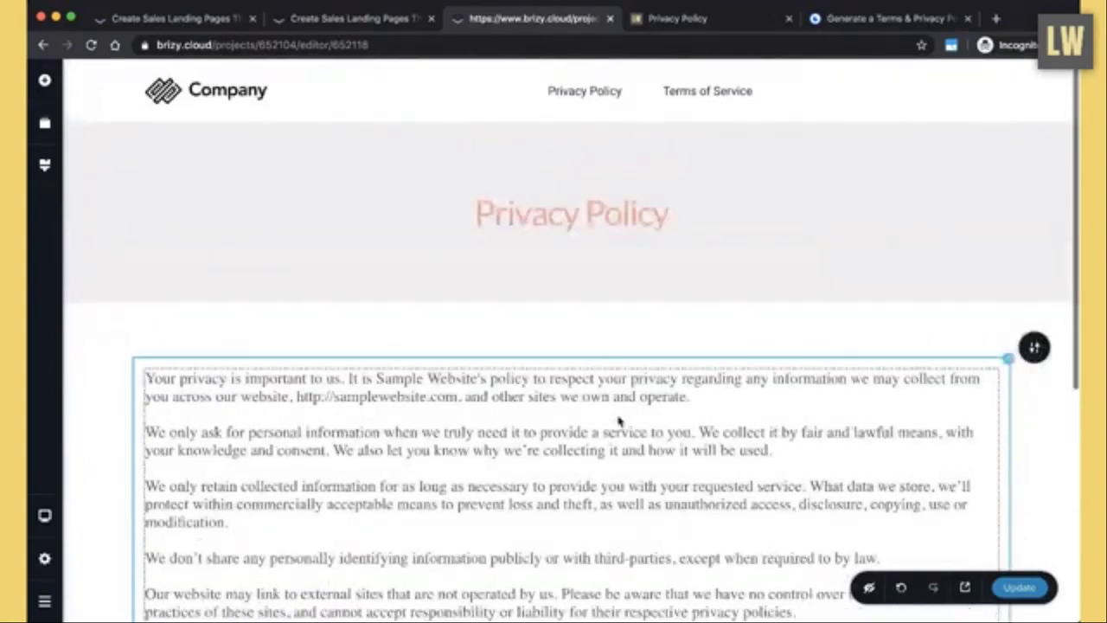
# - Add the salmon global footer block at the end of the Privacy Policy page and update the page
pyautogui.scroll(-5, 618, 421)
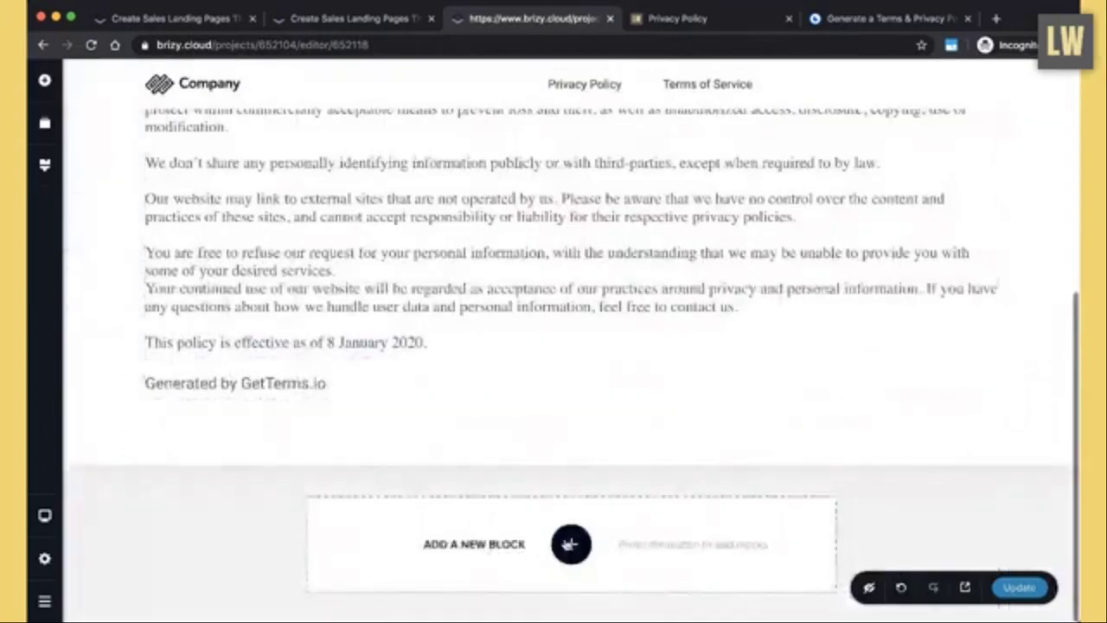
pyautogui.click(570, 544)
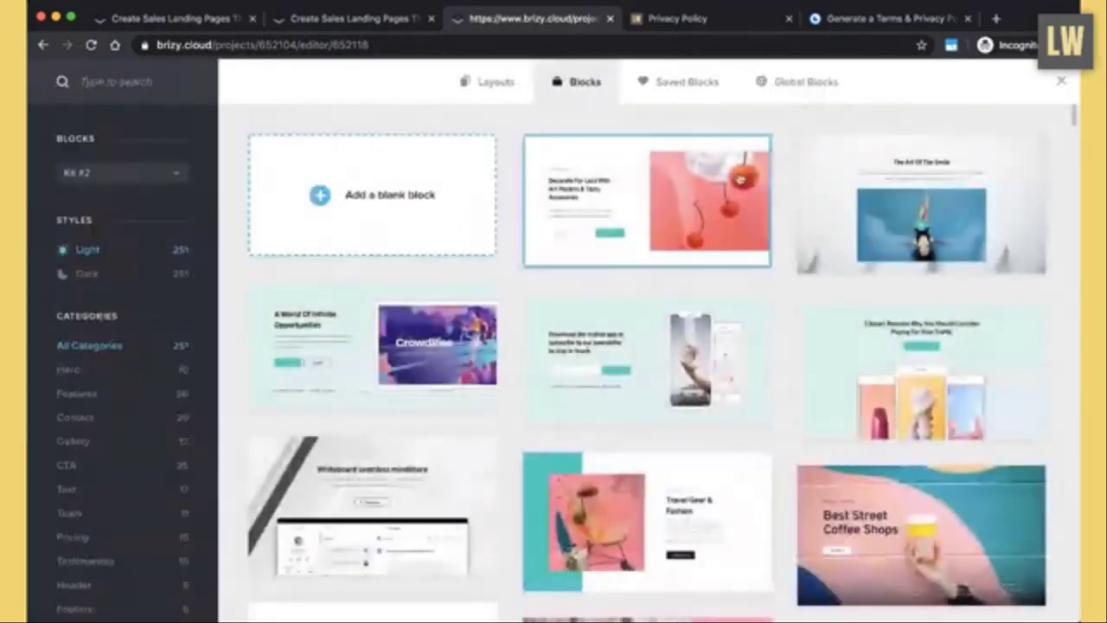
pyautogui.click(807, 84)
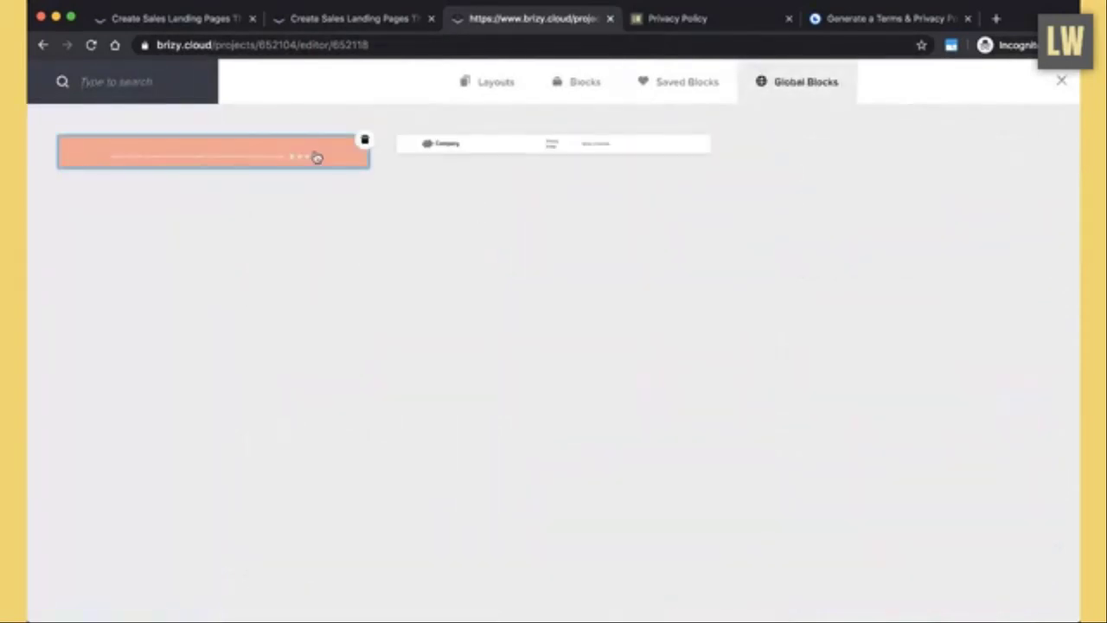
pyautogui.click(317, 158)
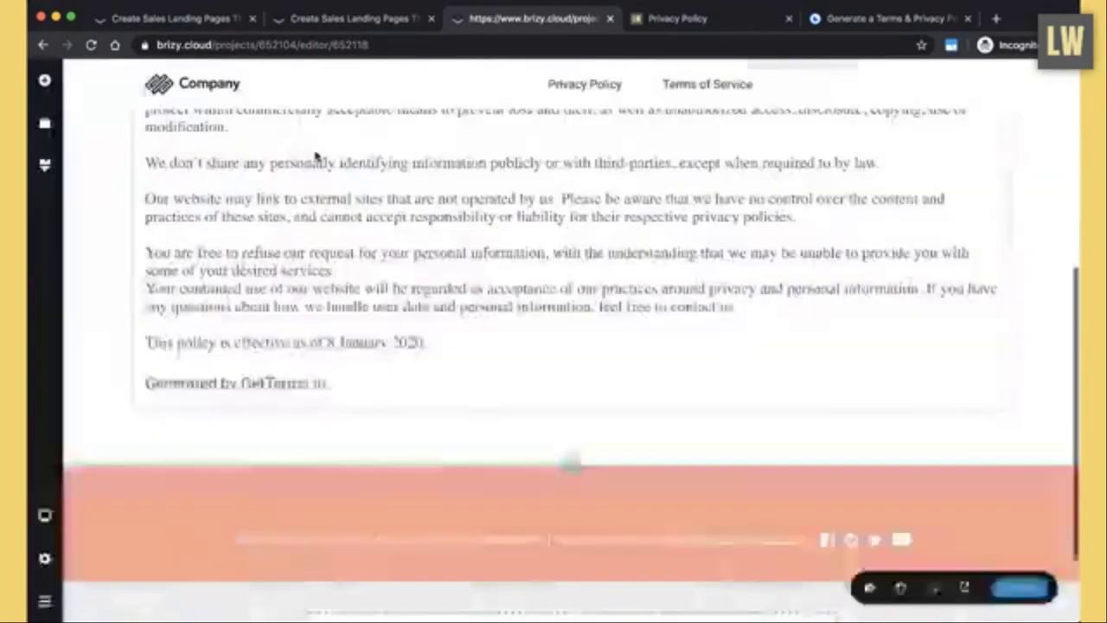
pyautogui.click(1022, 588)
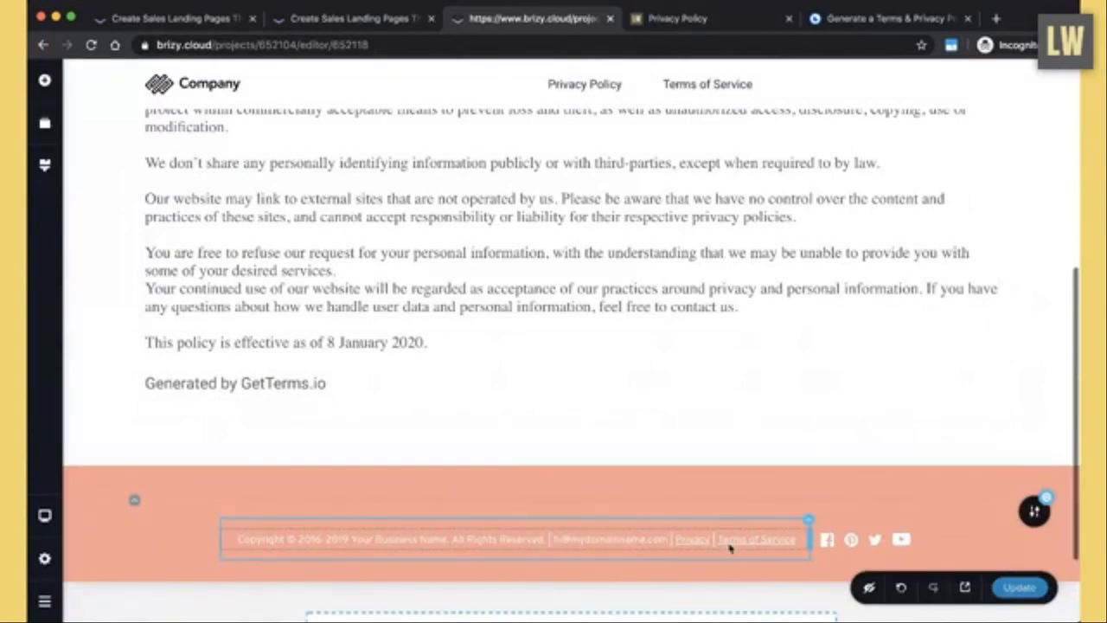
pyautogui.scroll(5, 759, 413)
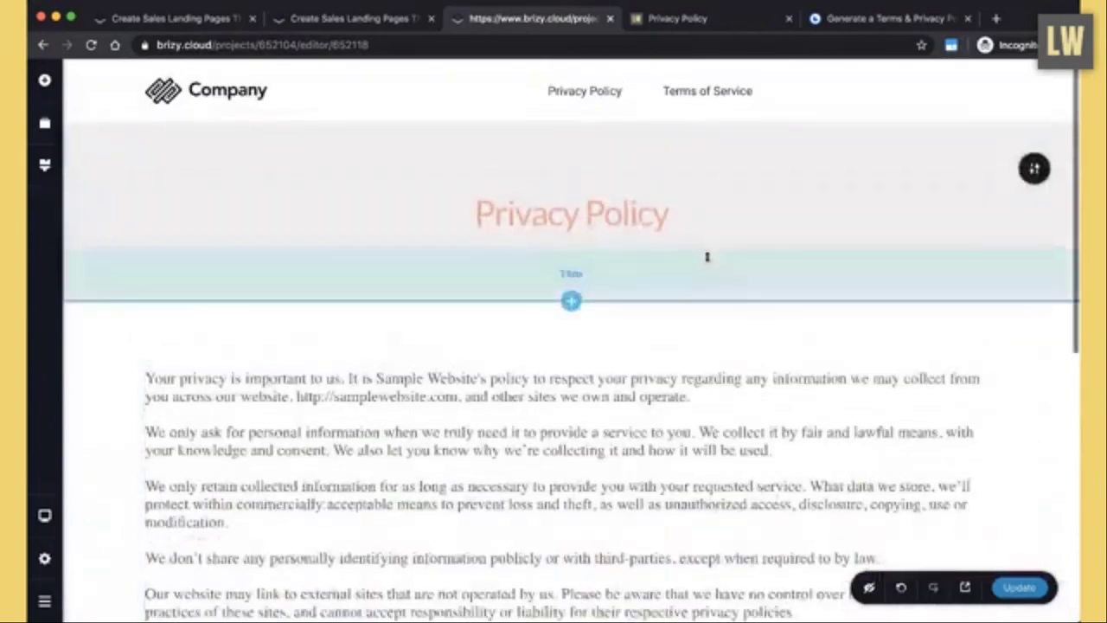
pyautogui.scroll(-8, 435, 304)
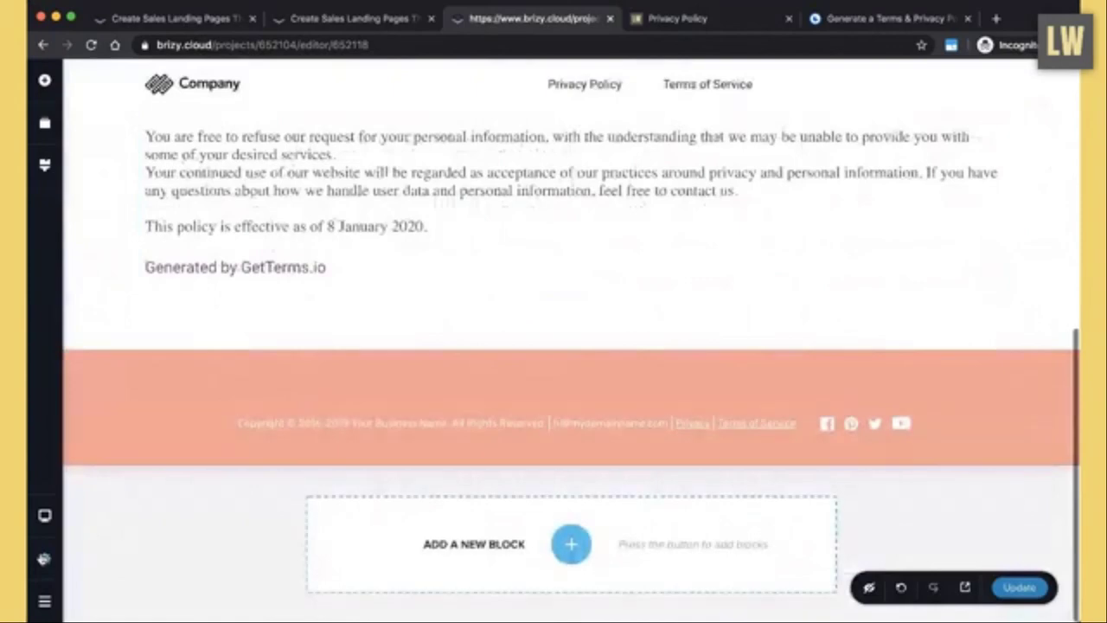
# - Open the Terms of Service page for editing and insert the global Company header block
pyautogui.click(43, 558)
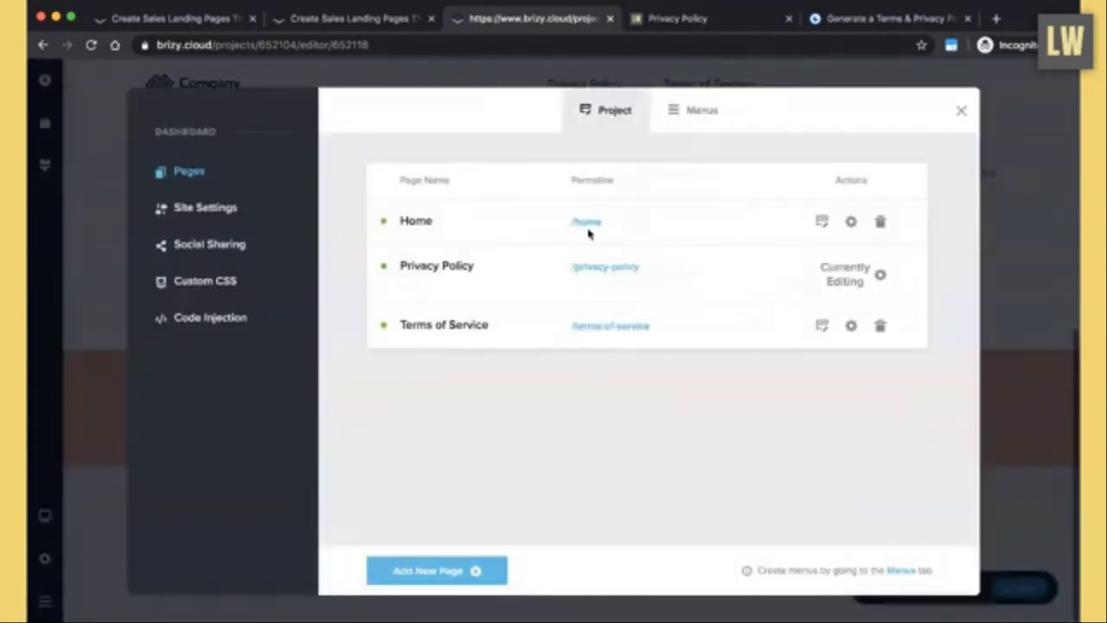
pyautogui.click(822, 327)
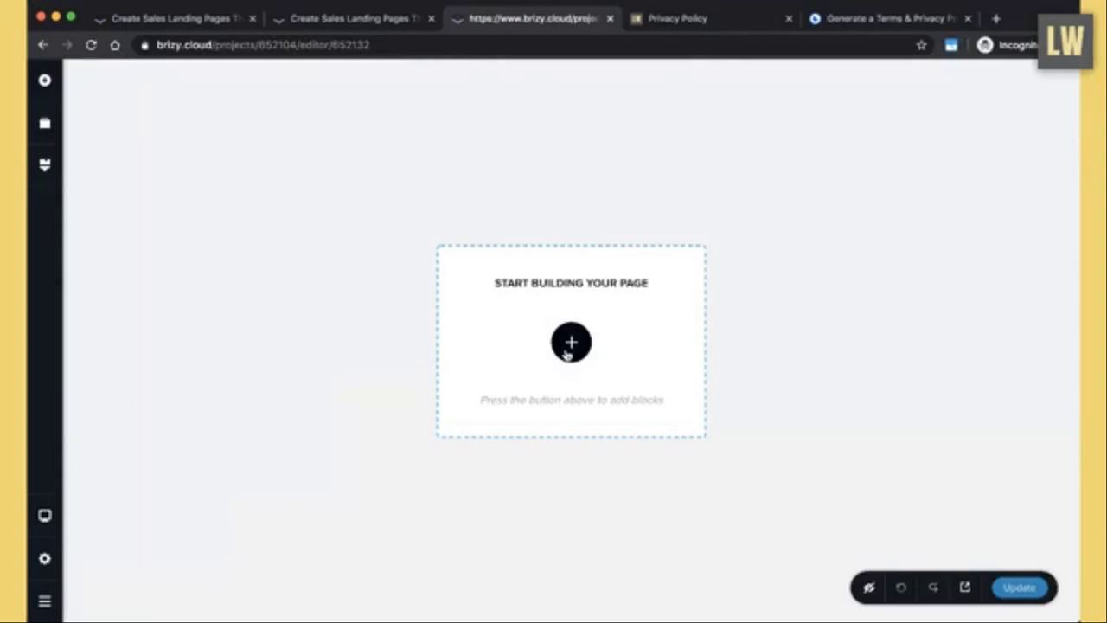
pyautogui.click(570, 346)
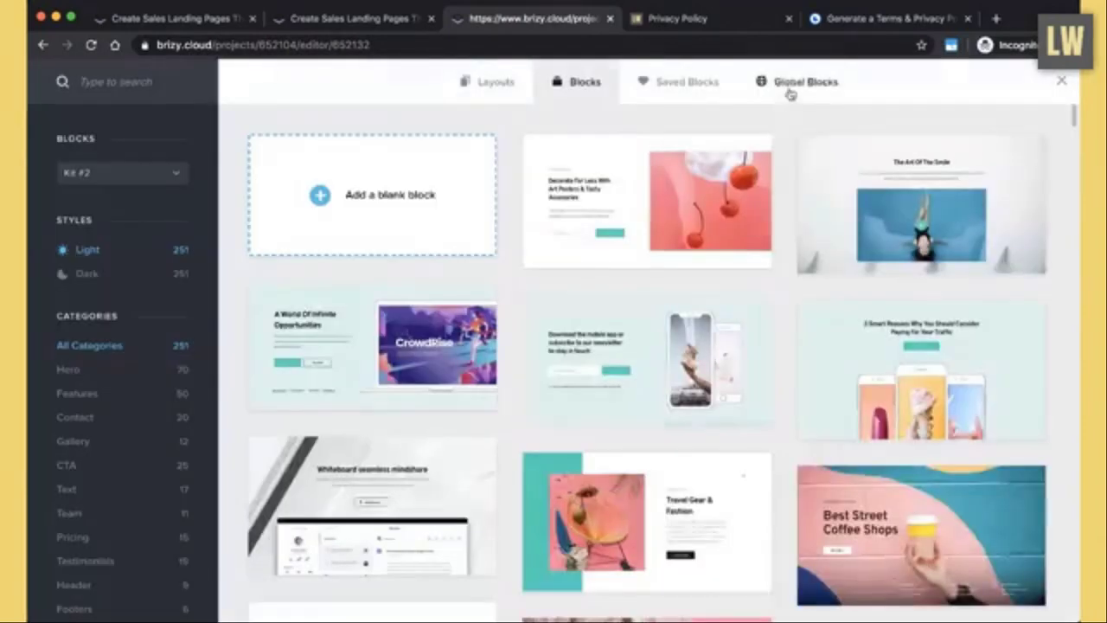
pyautogui.click(790, 87)
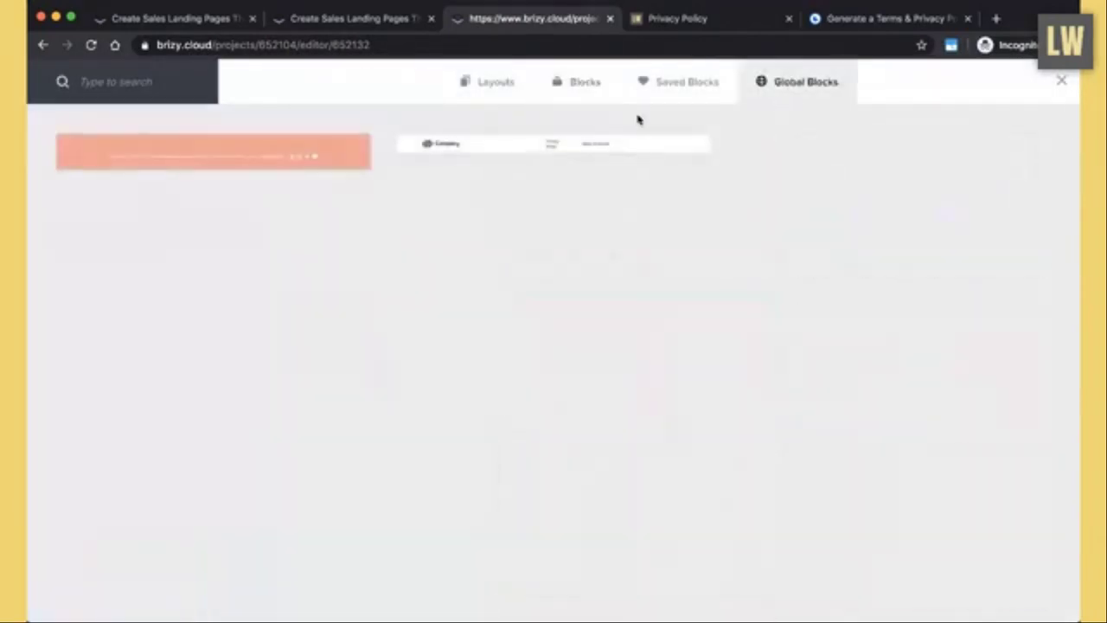
pyautogui.click(597, 147)
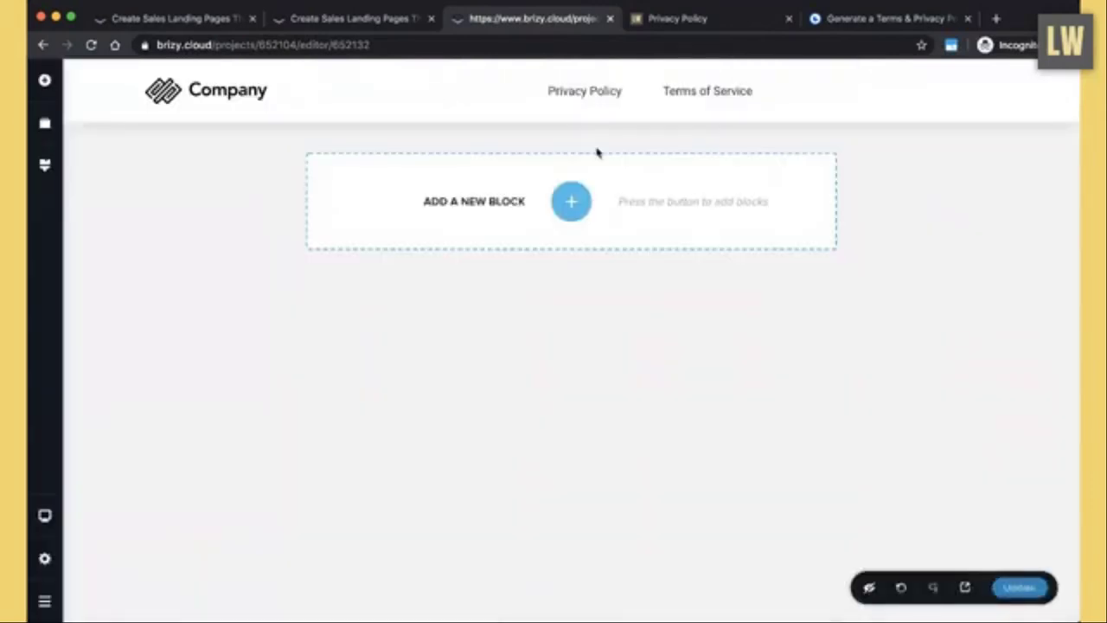
# - Insert the saved block with the salmon Privacy Policy title below the header on the Terms of Service page
pyautogui.click(570, 204)
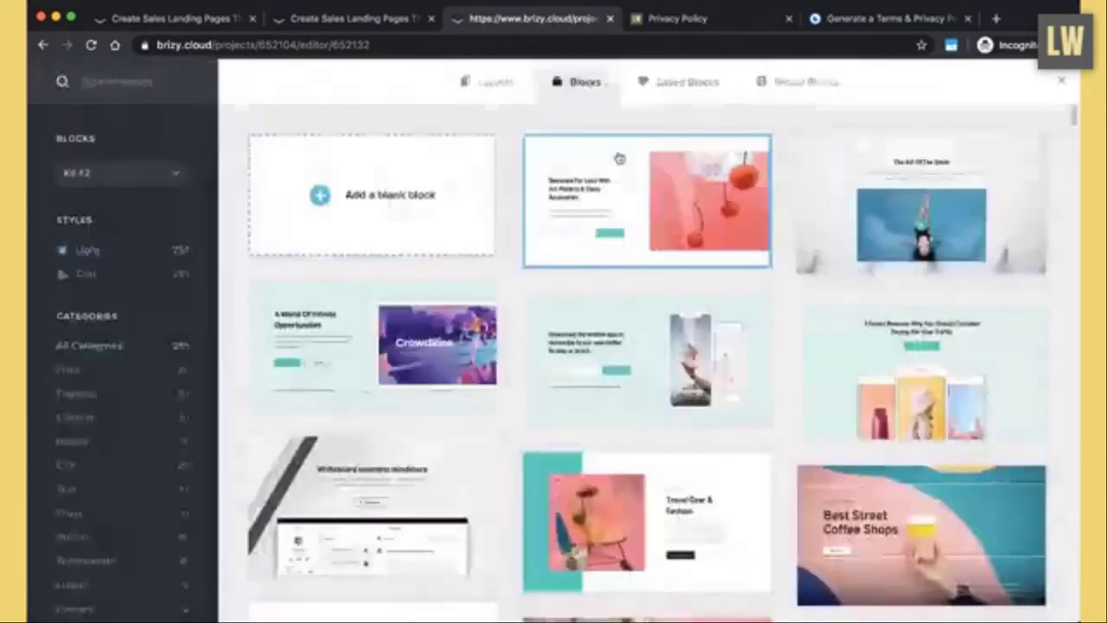
pyautogui.click(685, 84)
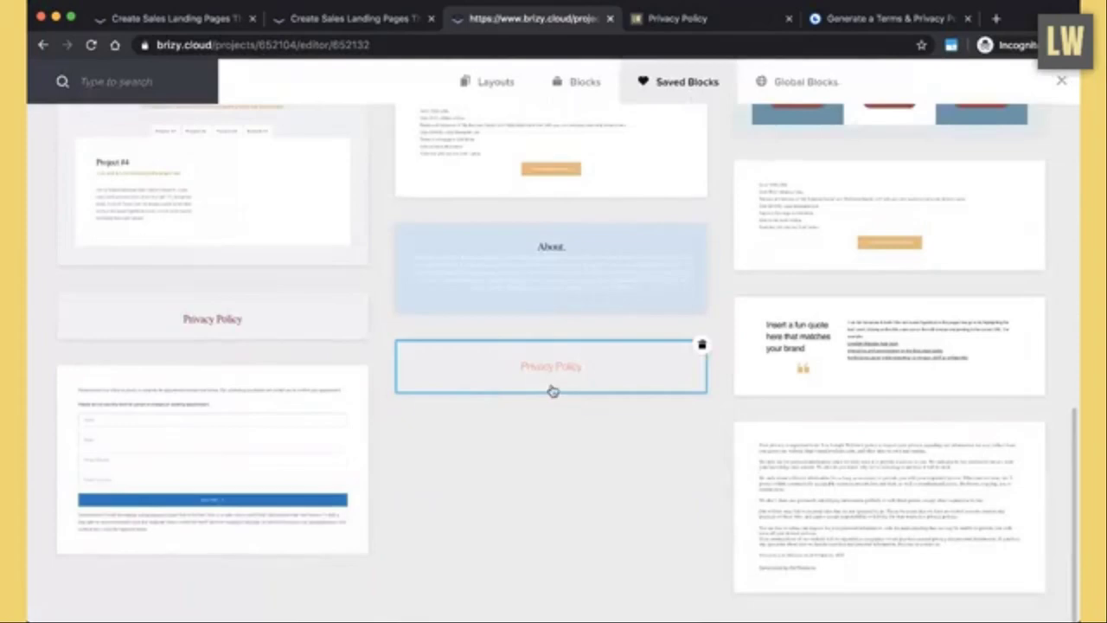
pyautogui.click(583, 370)
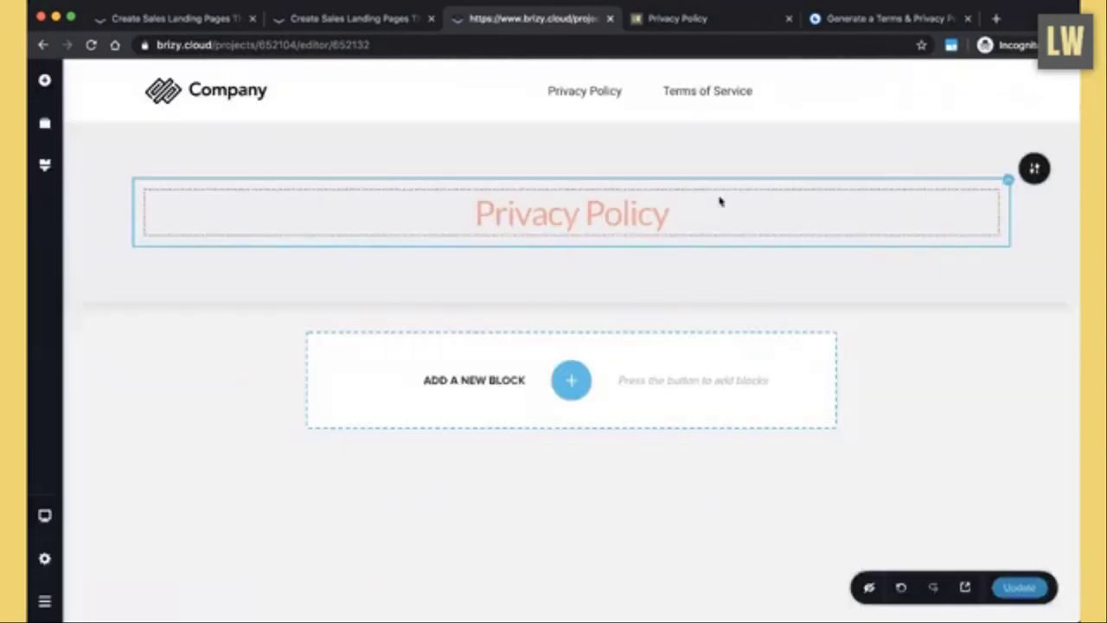
# - Insert the saved policy text block with the GetTerms.io line below the title block
pyautogui.click(571, 383)
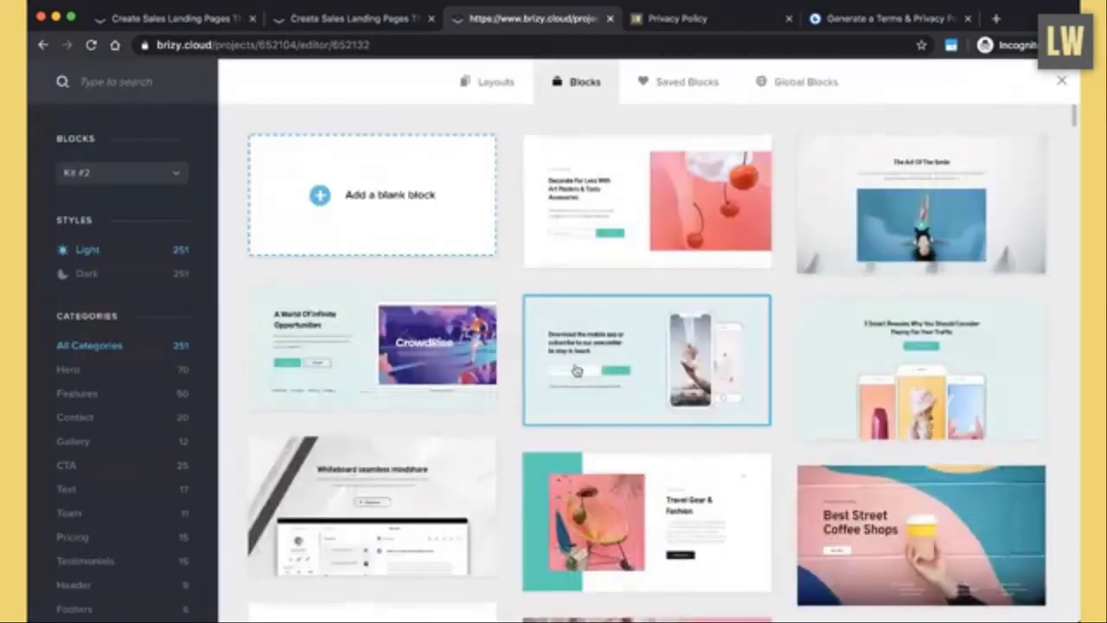
pyautogui.click(704, 97)
pyautogui.scroll(-10, 859, 243)
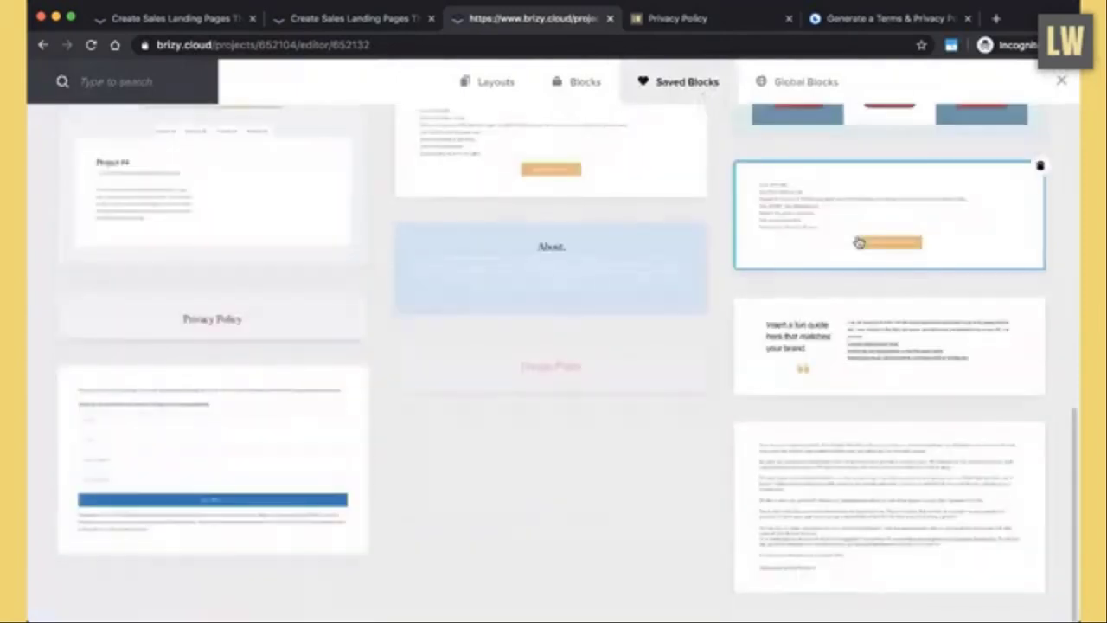
pyautogui.click(813, 513)
pyautogui.scroll(-5, 735, 260)
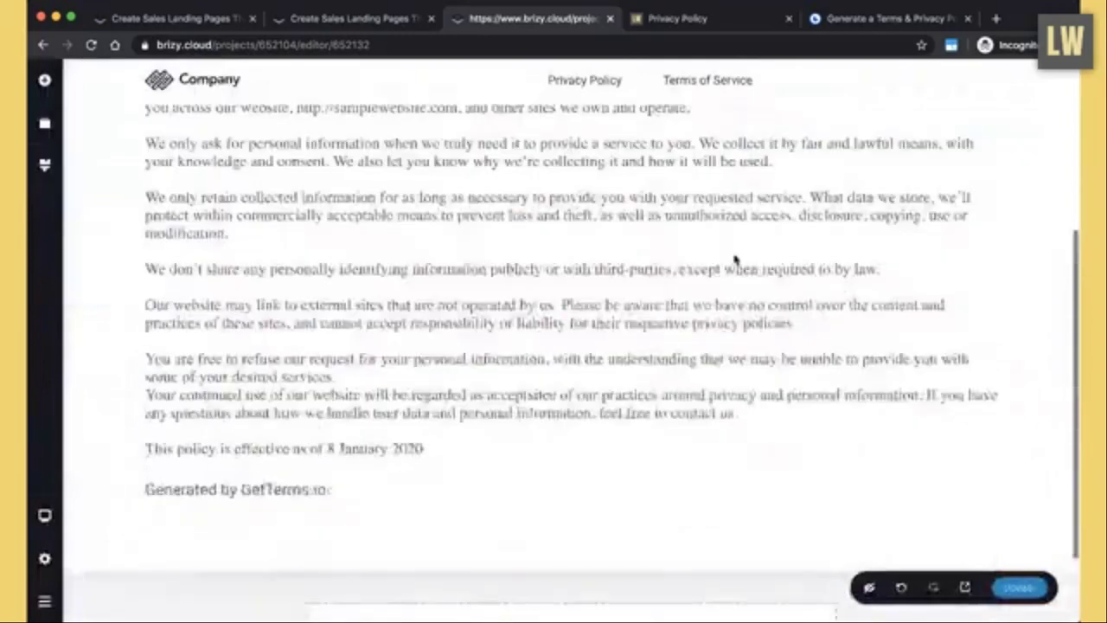
# - Add the salmon global footer block at the end of the Terms of Service page and update the page
pyautogui.scroll(-2, 735, 260)
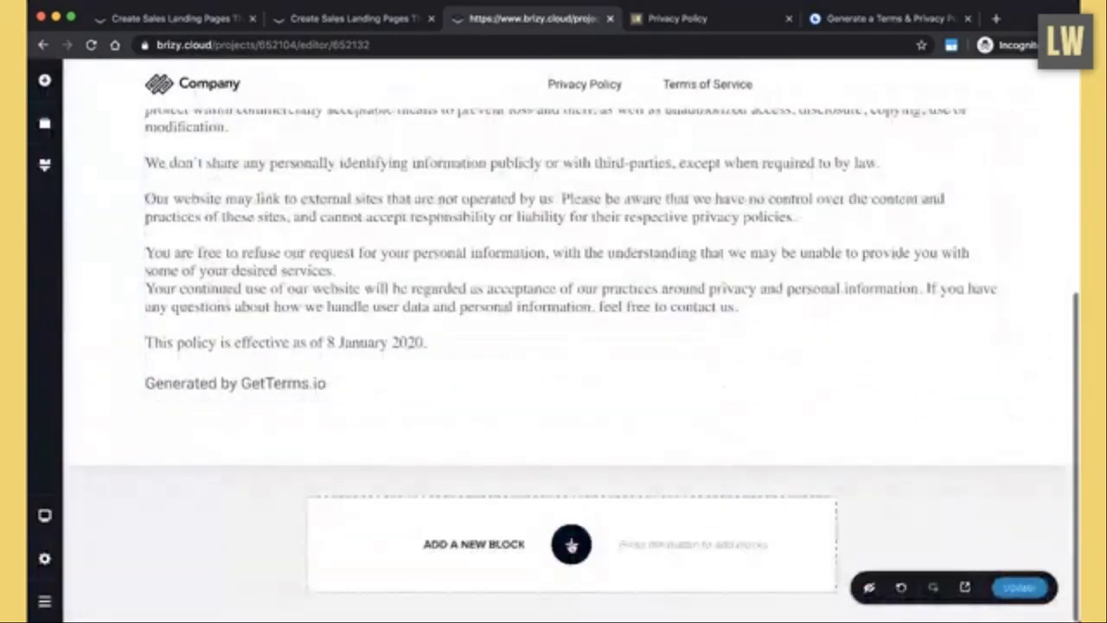
pyautogui.click(571, 543)
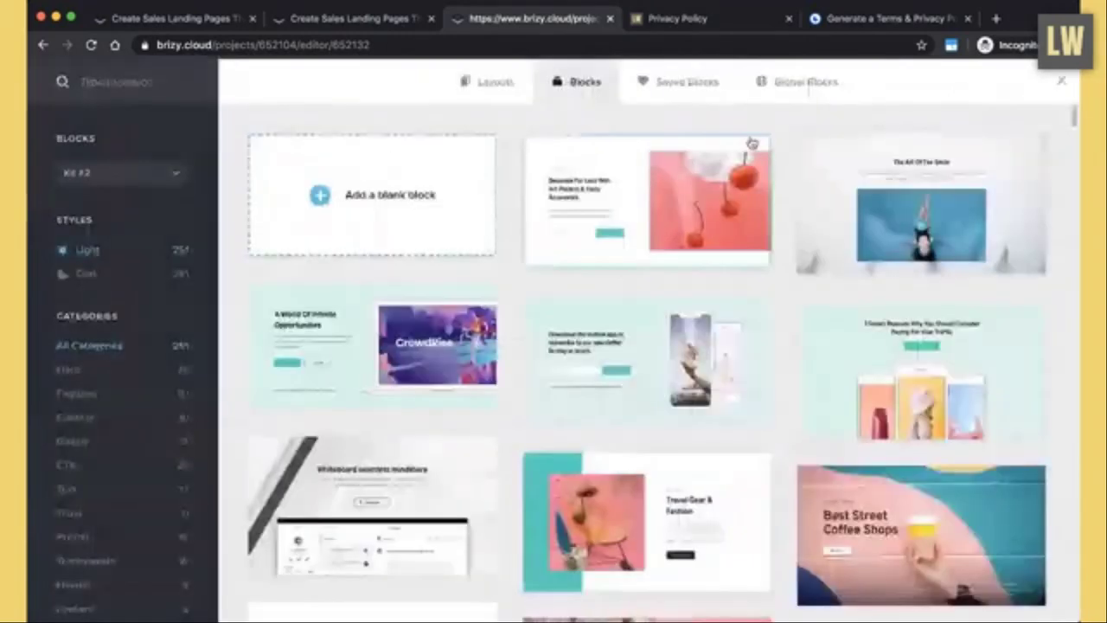
pyautogui.click(800, 95)
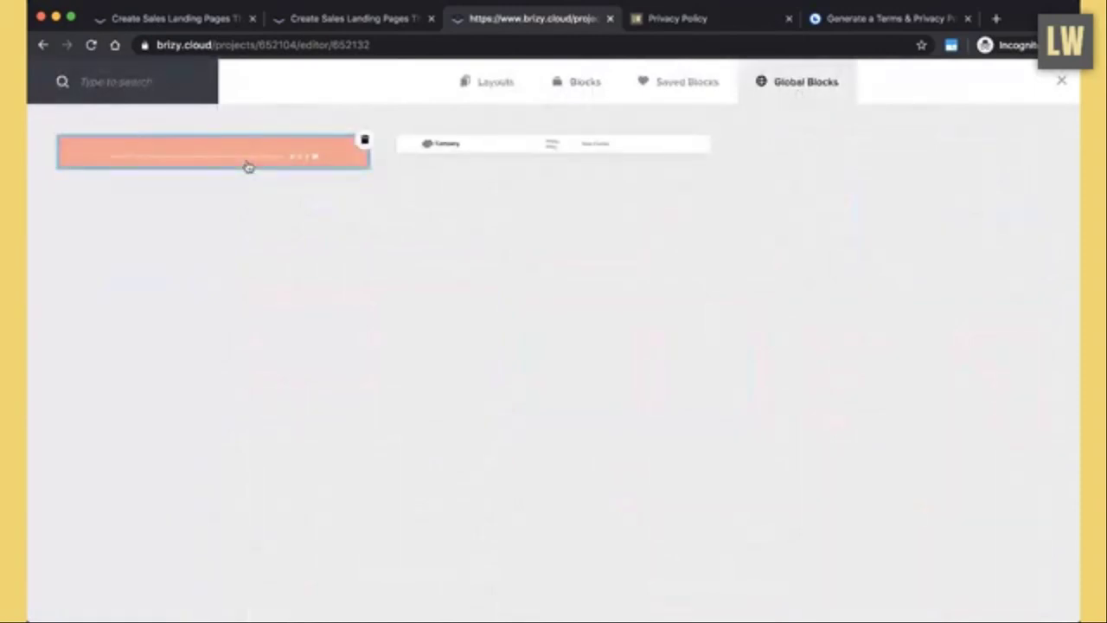
pyautogui.click(248, 166)
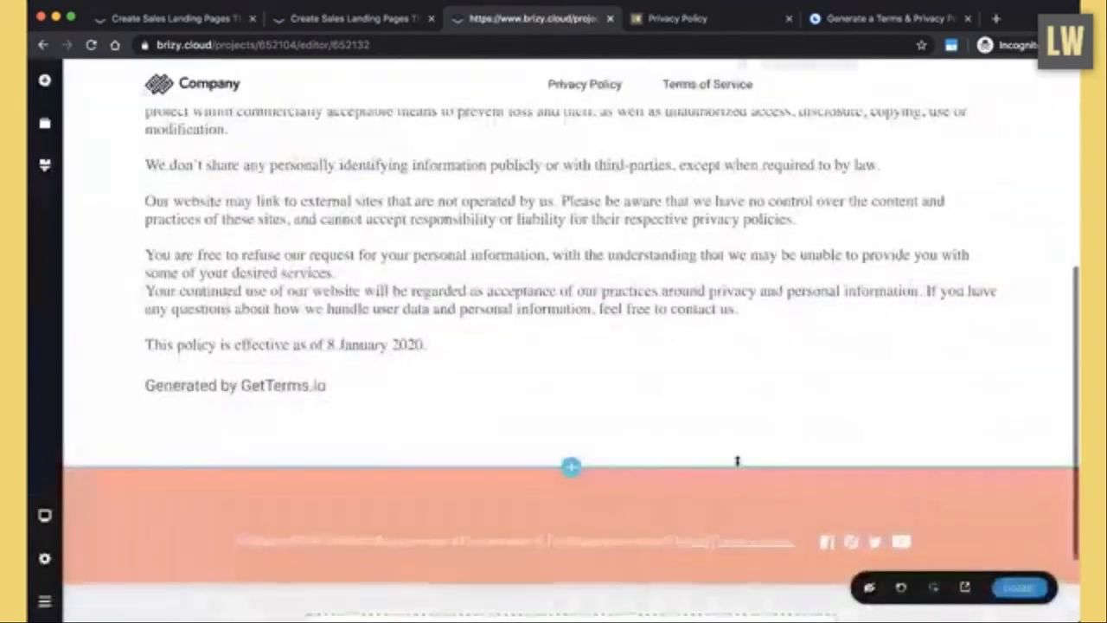
pyautogui.scroll(10, 738, 465)
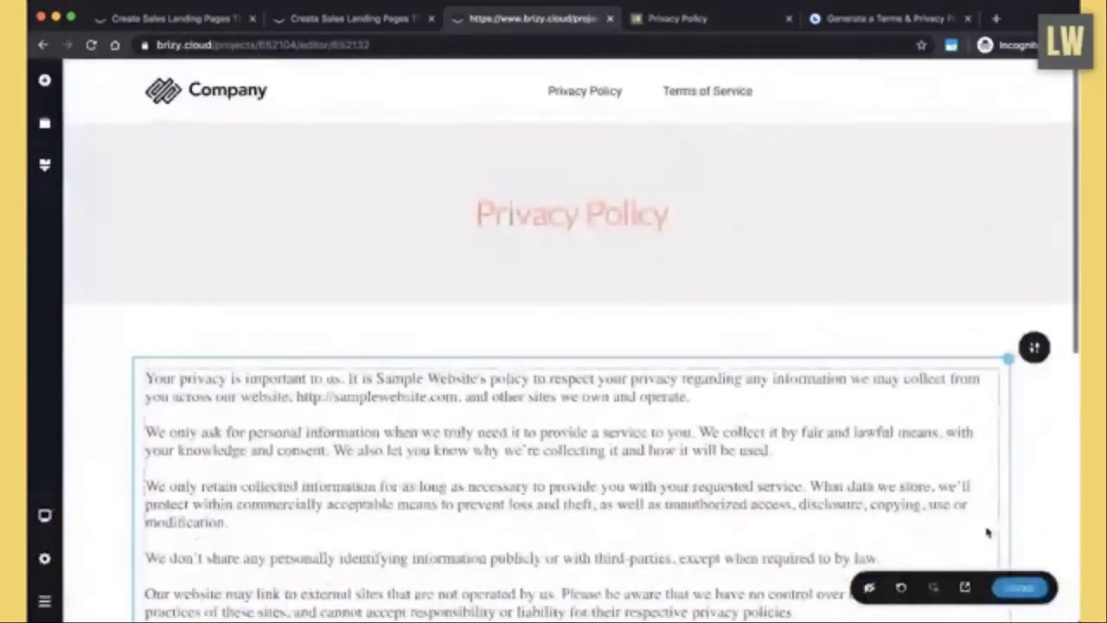
pyautogui.click(1023, 591)
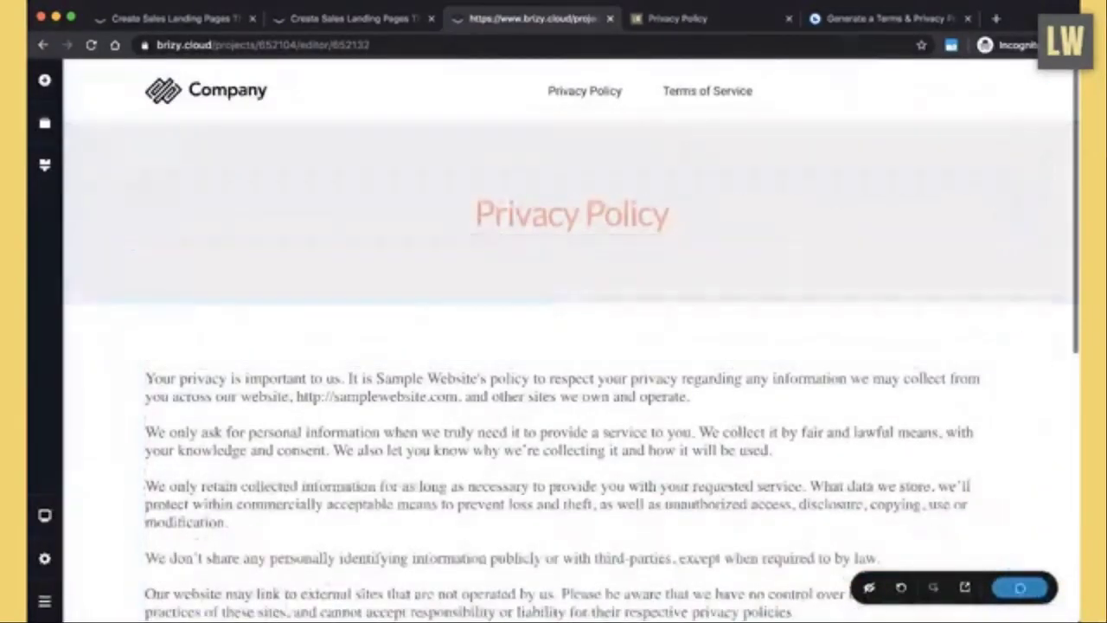
# - Copy the generated Terms of Service text from the getterms.io page and return to the Brizy editor
pyautogui.click(870, 28)
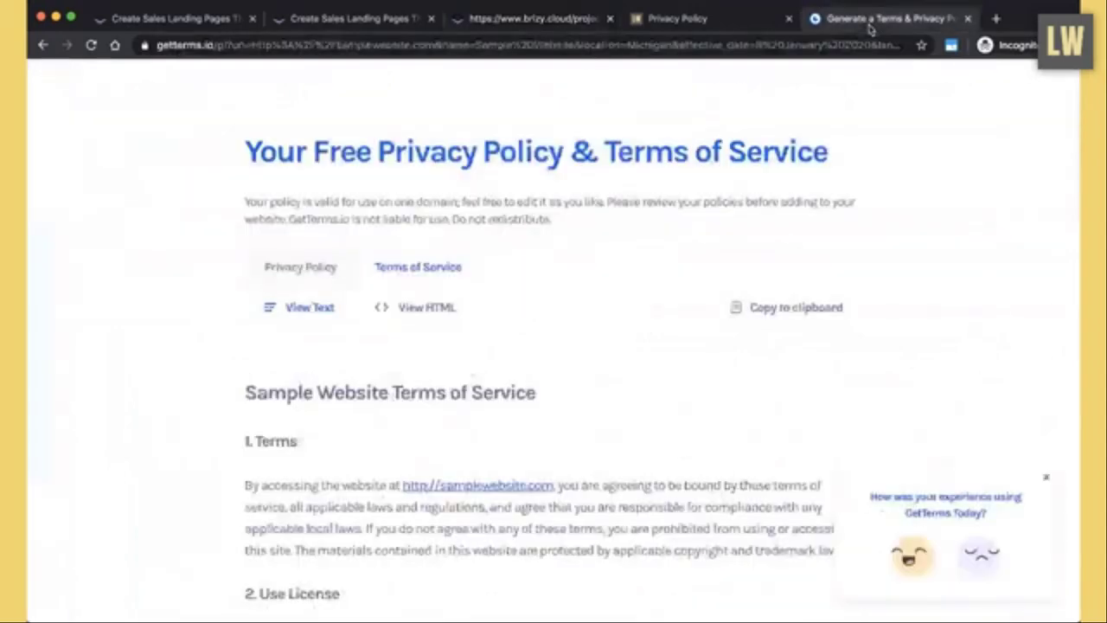
pyautogui.click(753, 309)
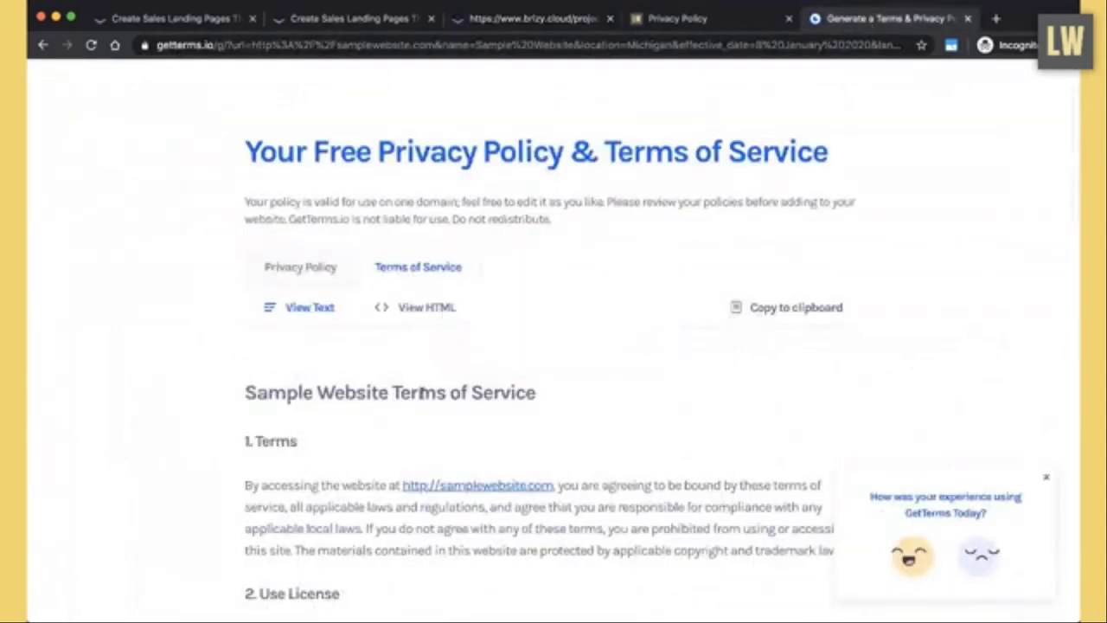
pyautogui.click(554, 30)
# - Replace the privacy policy text above the "Generated by GetTerms.io" line with the copied Terms of Service text
pyautogui.click(322, 461)
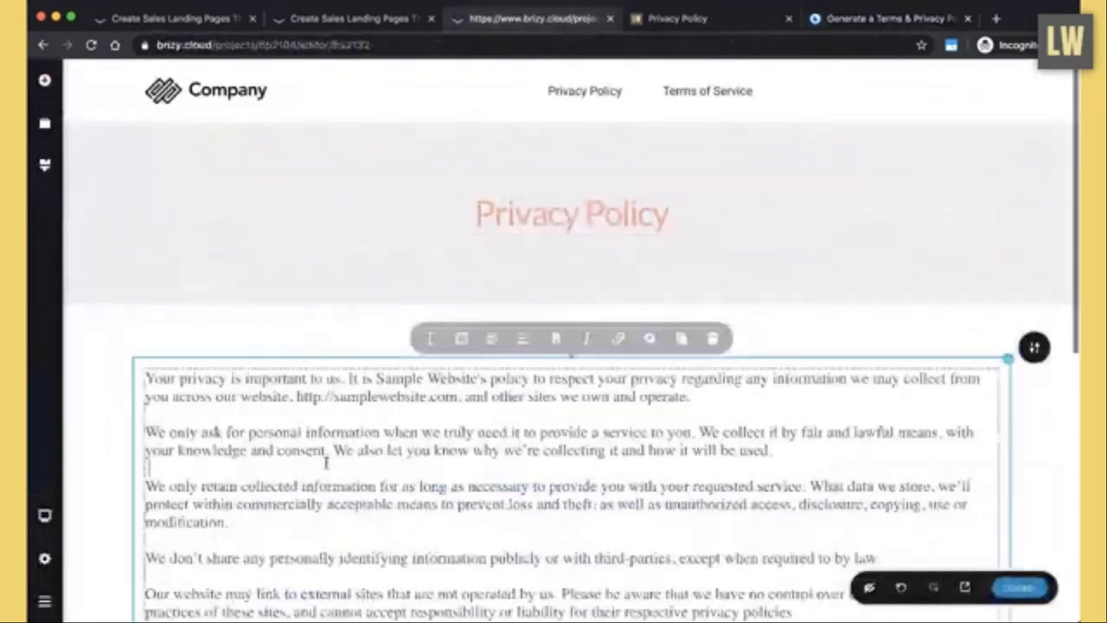
pyautogui.moveTo(147, 378); pyautogui.dragTo(369, 387)
pyautogui.scroll(-2, 289, 425)
pyautogui.scroll(-4, 369, 388)
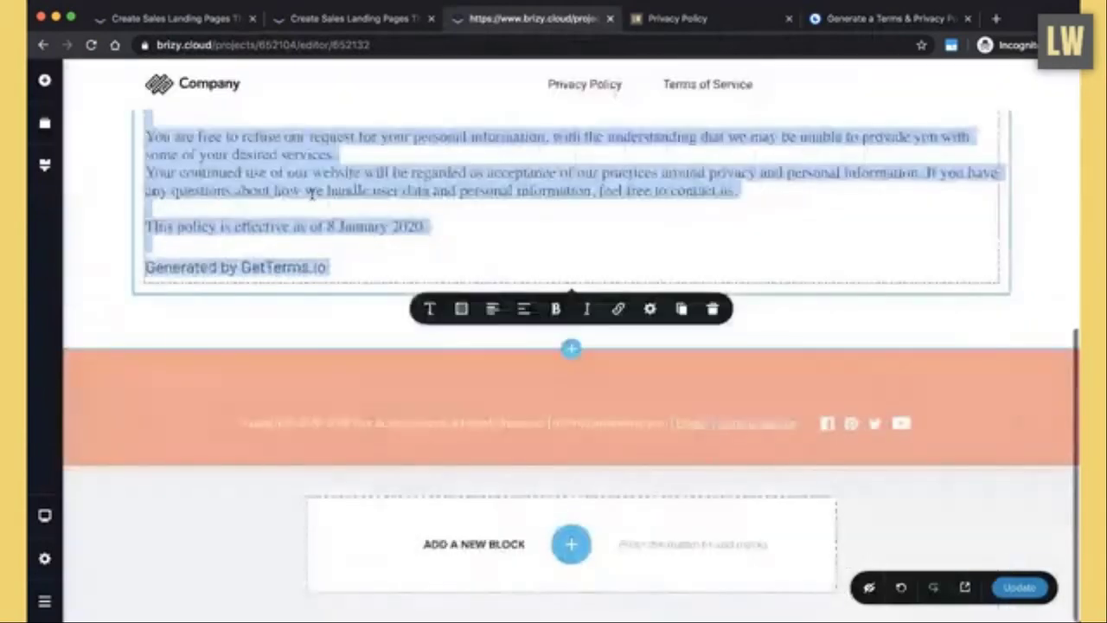
pyautogui.rightClick(315, 198)
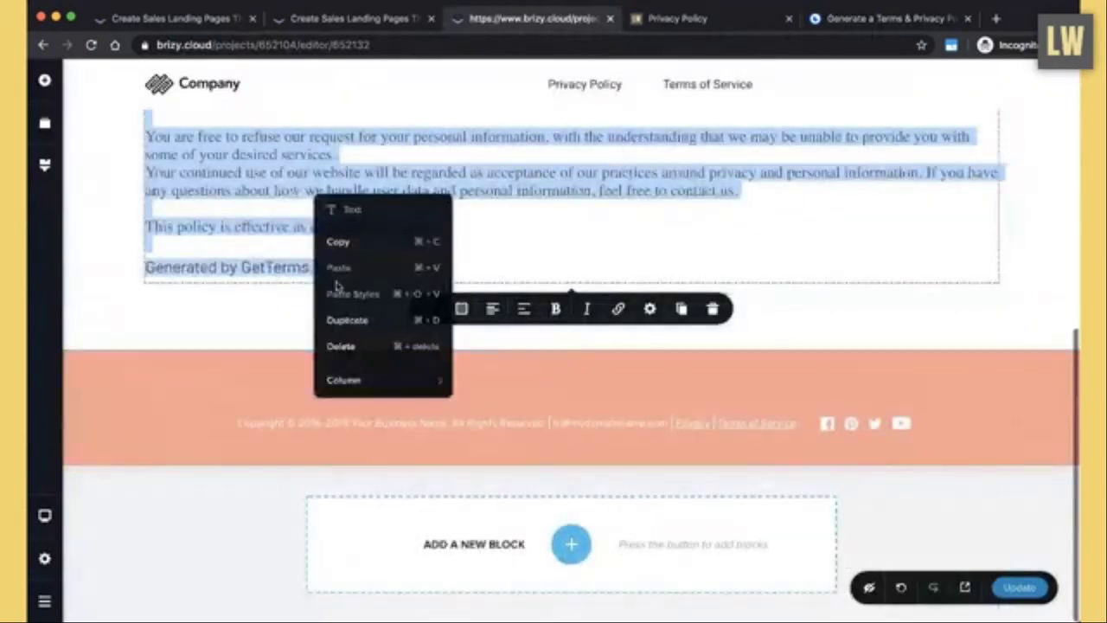
pyautogui.click(256, 190)
pyautogui.moveTo(325, 267); pyautogui.dragTo(281, 178)
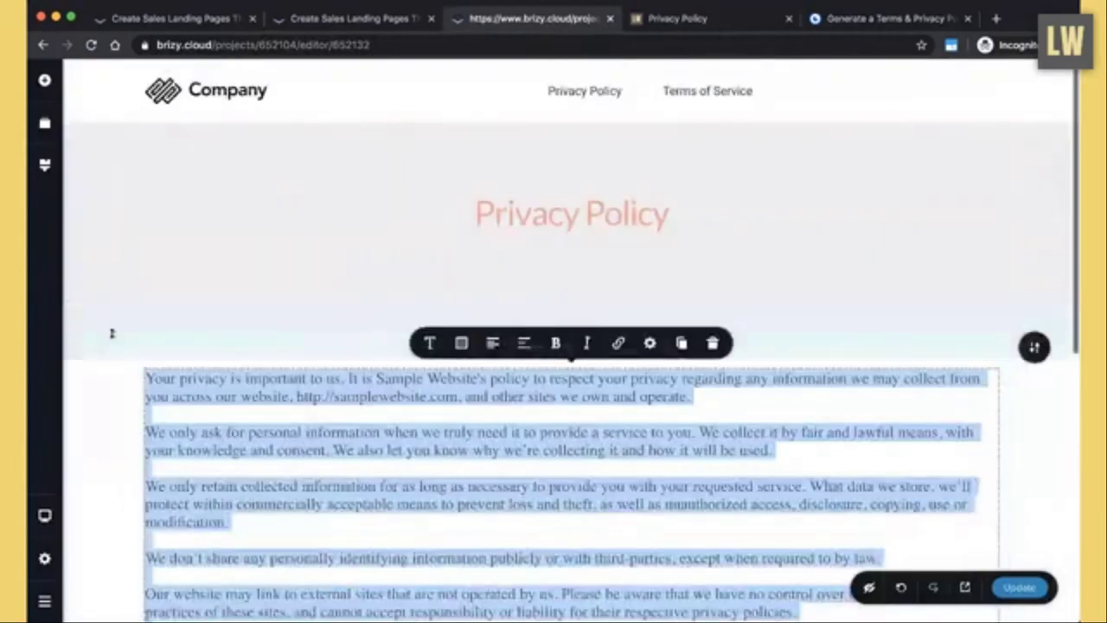
pyautogui.hotkey('ctrl', 'v')
pyautogui.scroll(-2, 233, 442)
pyautogui.scroll(1, 233, 442)
# - Set the font size of all the pasted terms text to 21
pyautogui.click(351, 381)
pyautogui.hotkey('ctrl', 'a')
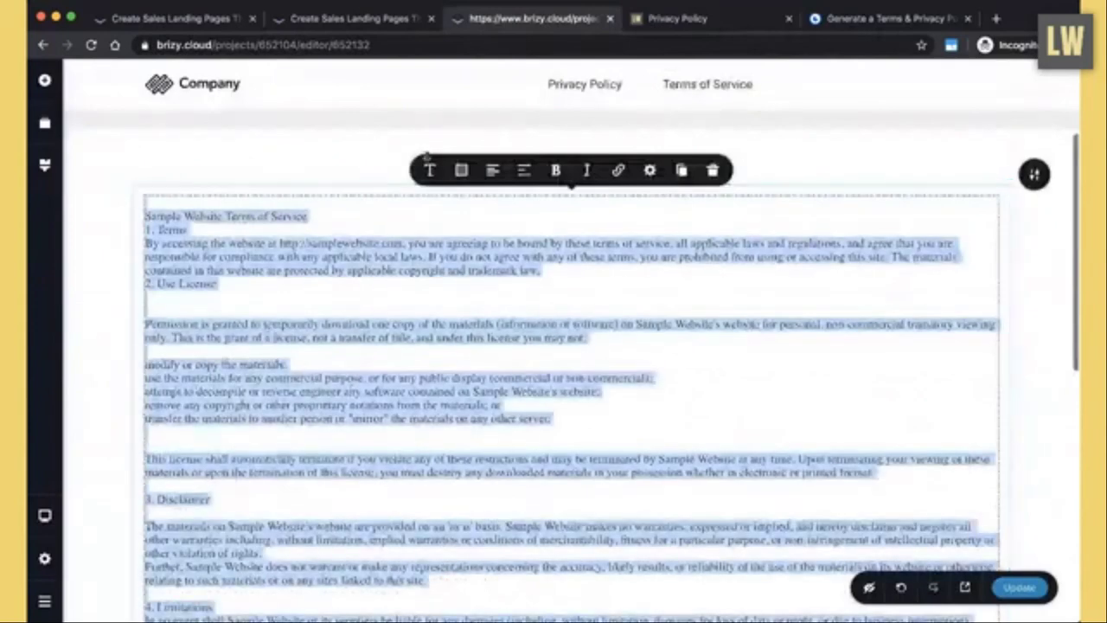
pyautogui.click(430, 170)
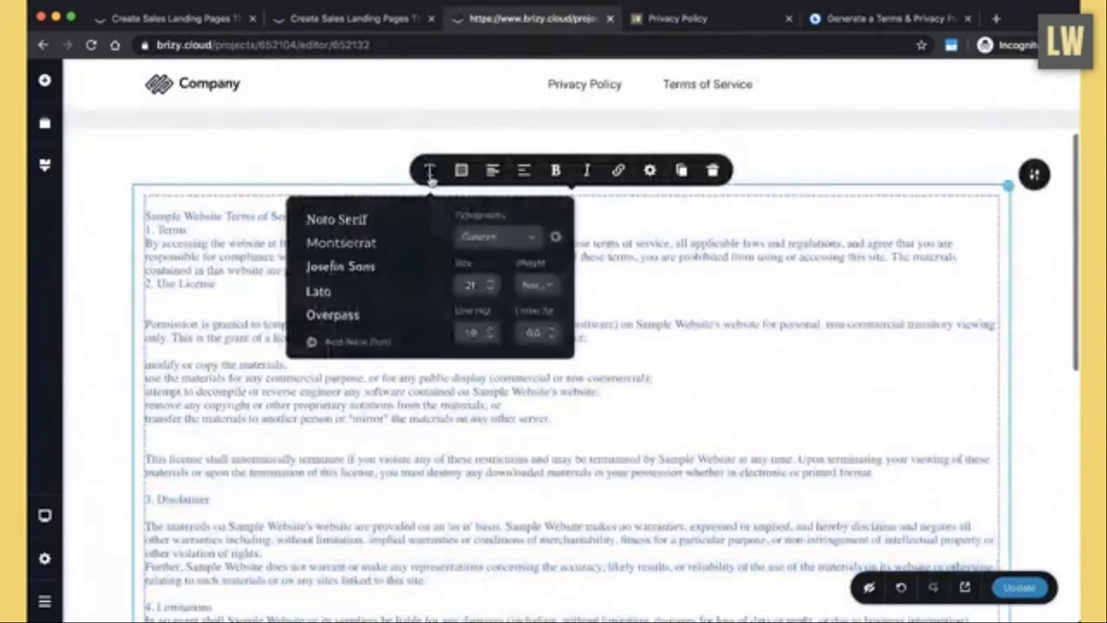
pyautogui.click(490, 286)
pyautogui.click(490, 289)
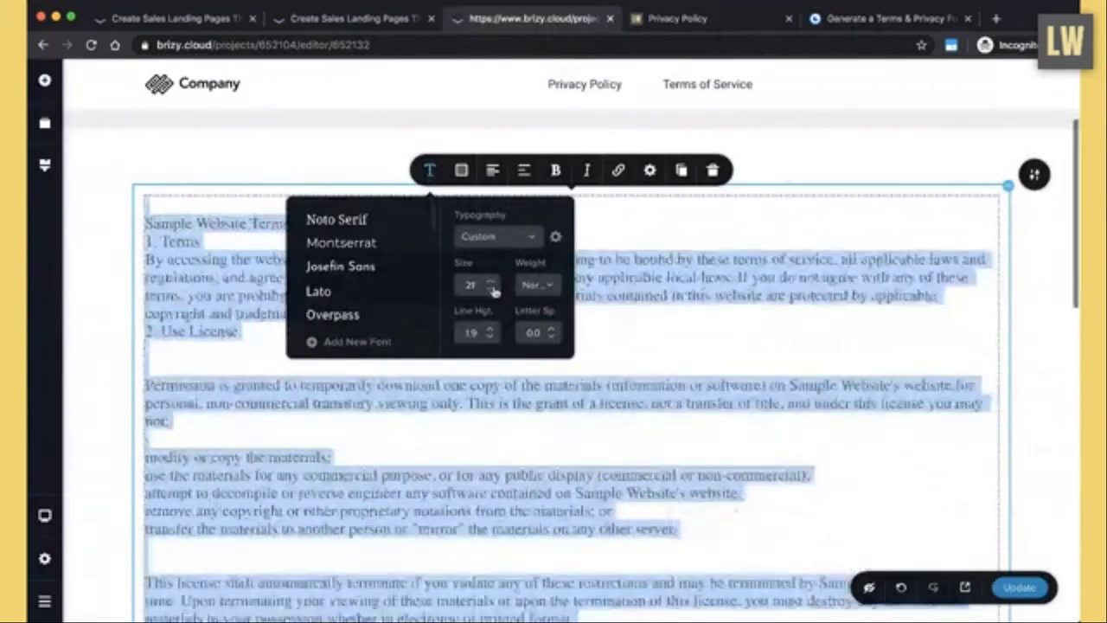
pyautogui.click(285, 385)
# - Delete the "Sample Website Terms of Service" line and the empty space above the "1. Terms" heading
pyautogui.moveTo(360, 223); pyautogui.dragTo(141, 225)
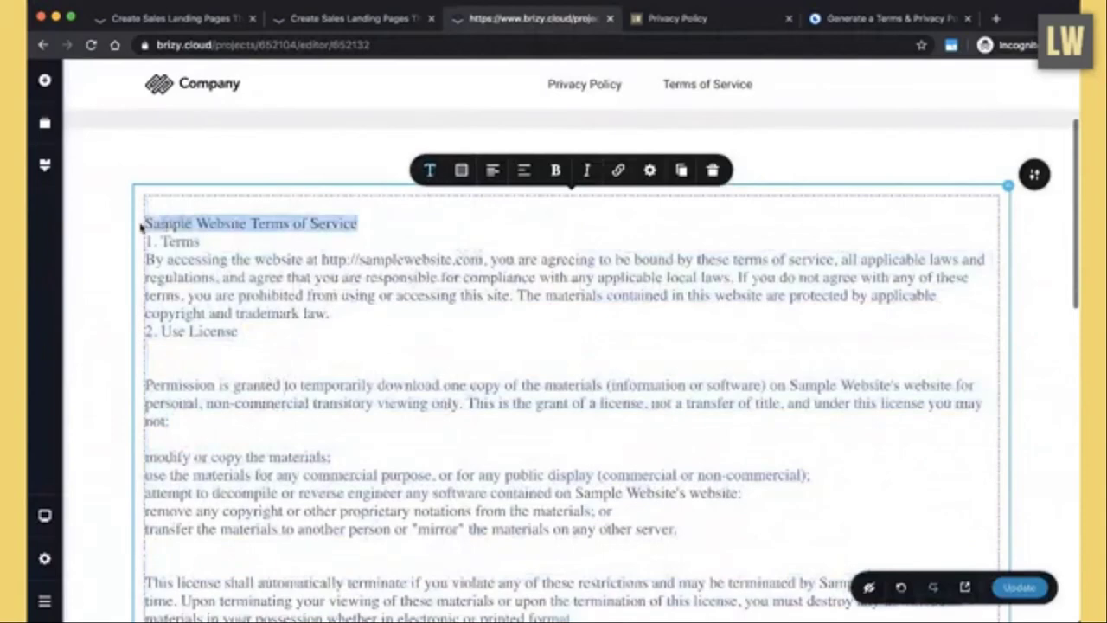
pyautogui.press('BackSpace')
pyautogui.press('Delete')
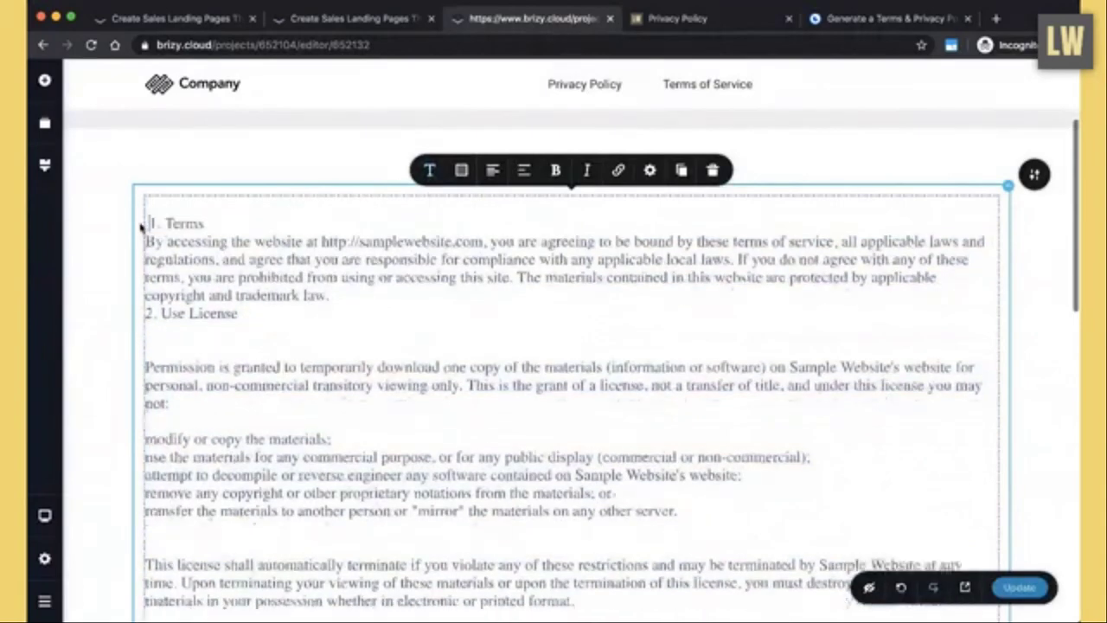
pyautogui.press('BackSpace')
pyautogui.scroll(1, 370, 407)
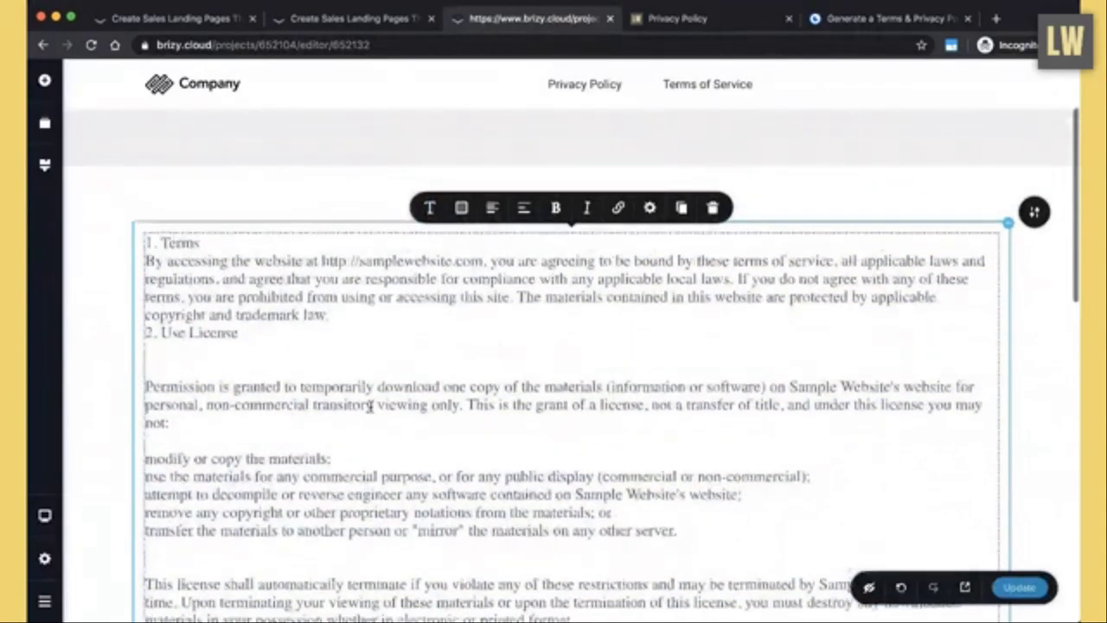
# - Change the salmon page title to "Your Website Name's Terms of Service"
pyautogui.scroll(3, 370, 407)
pyautogui.click(405, 214)
pyautogui.tripleClick(405, 214)
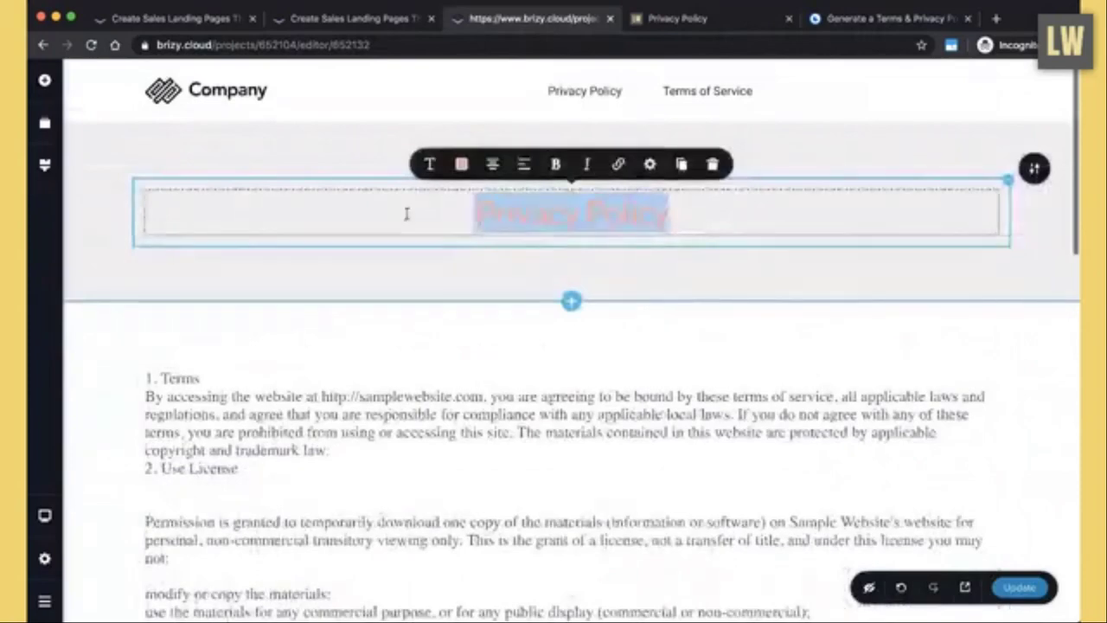
pyautogui.write('Your')
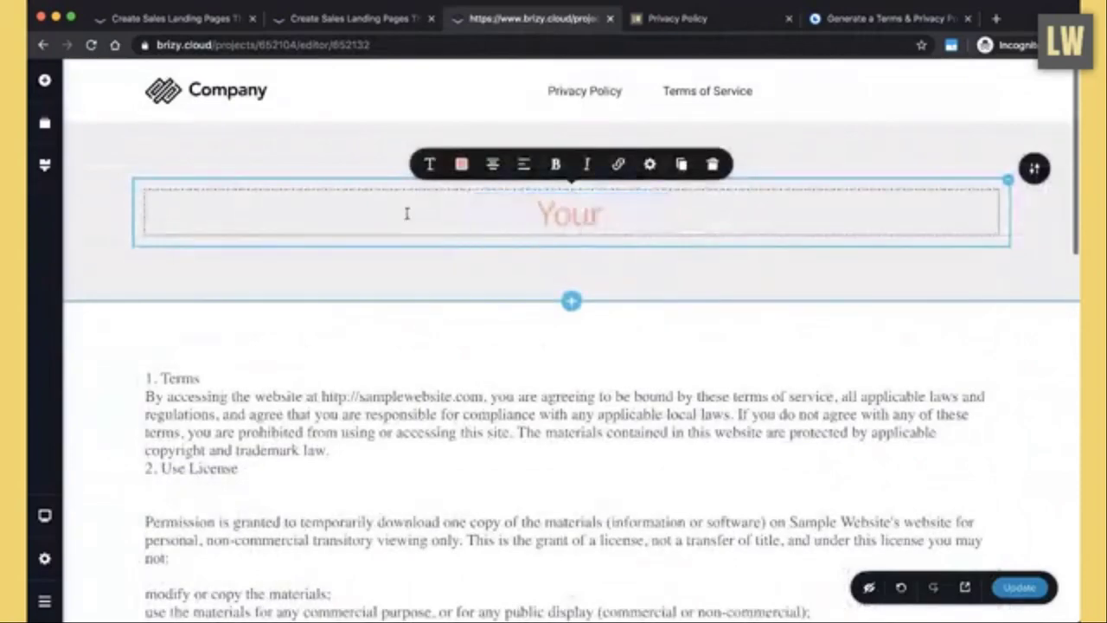
pyautogui.write(" Website Name's Terms of Ser")
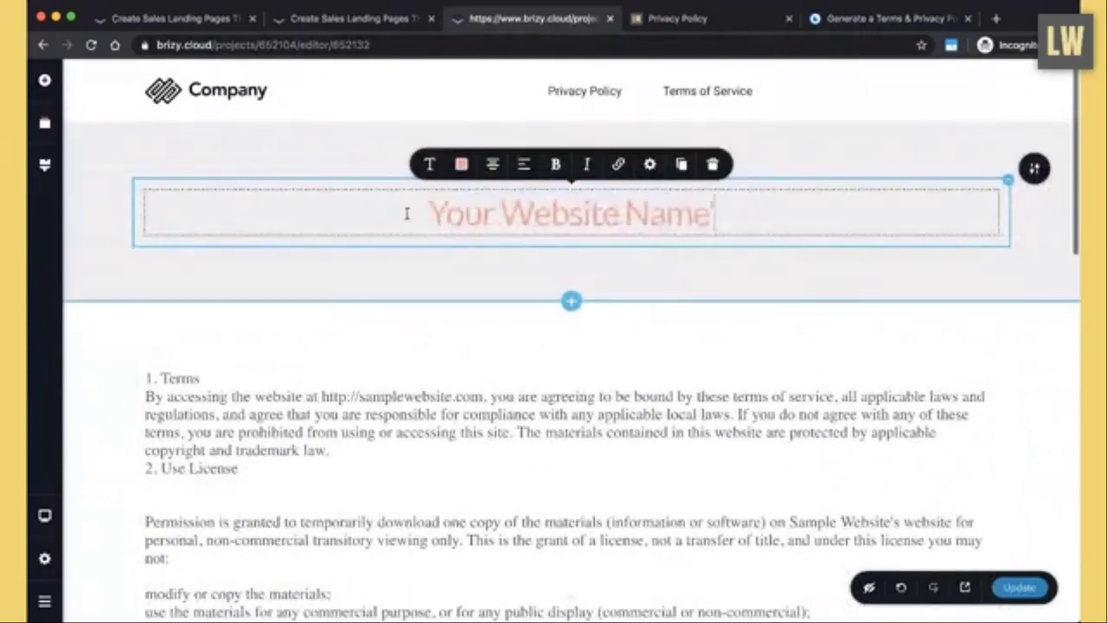
pyautogui.write('vice')
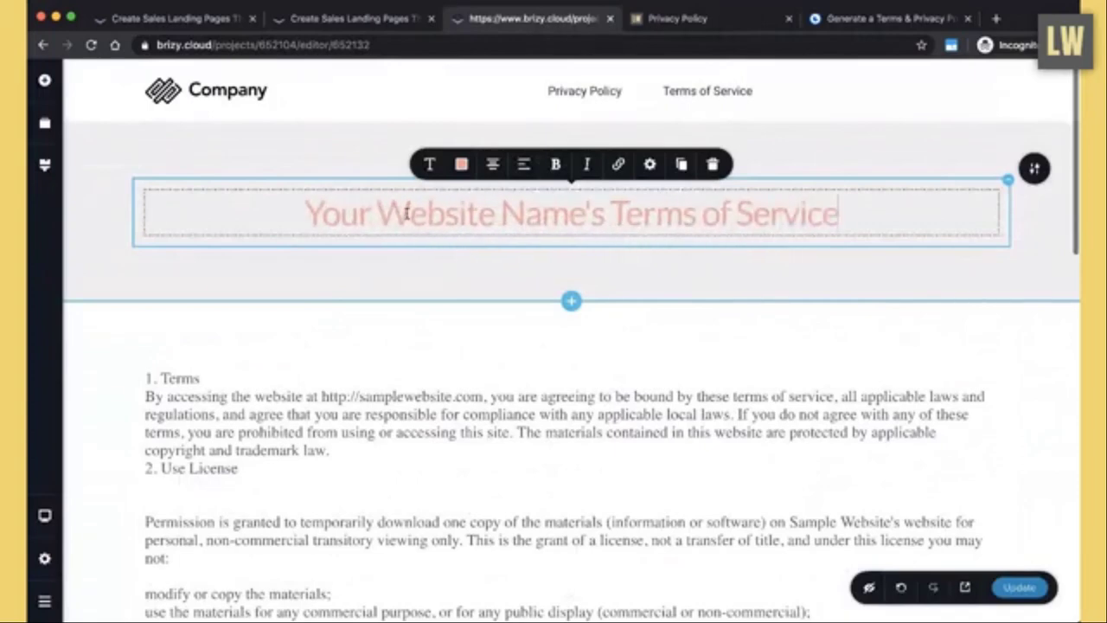
# - Remove the extra blank line below the "2. Use License" heading and add a blank line above it
pyautogui.click(353, 414)
pyautogui.scroll(-2, 356, 420)
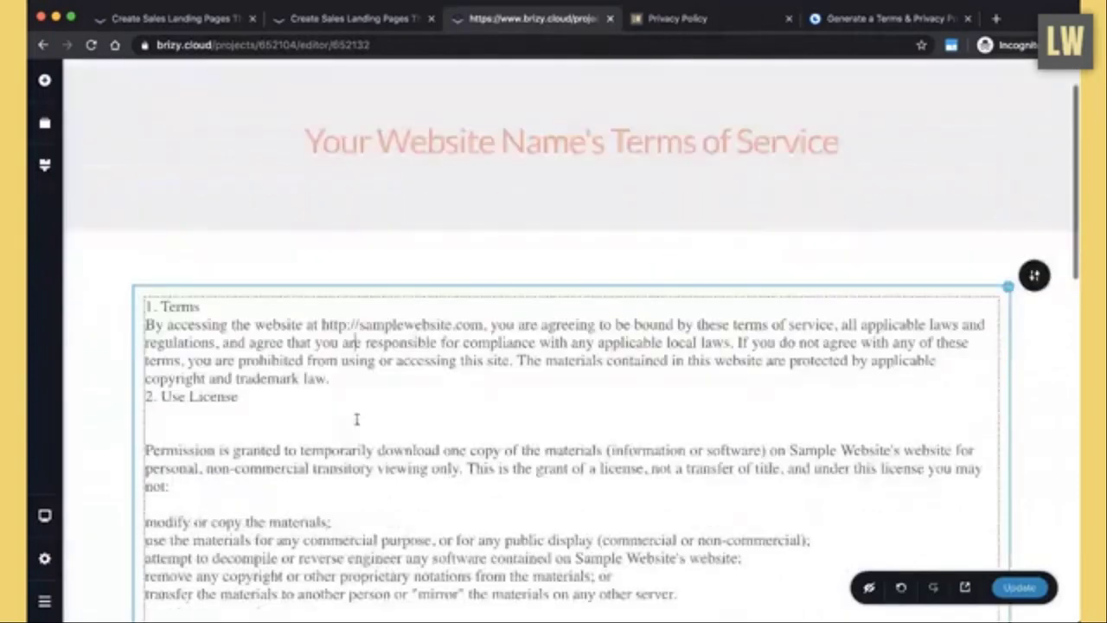
pyautogui.click(236, 428)
pyautogui.press('BackSpace')
pyautogui.click(371, 377)
pyautogui.press('Return')
# - Add blank lines below the "4. Limitations" heading and both above and below the "5. Accuracy of materials" heading
pyautogui.scroll(-3, 257, 388)
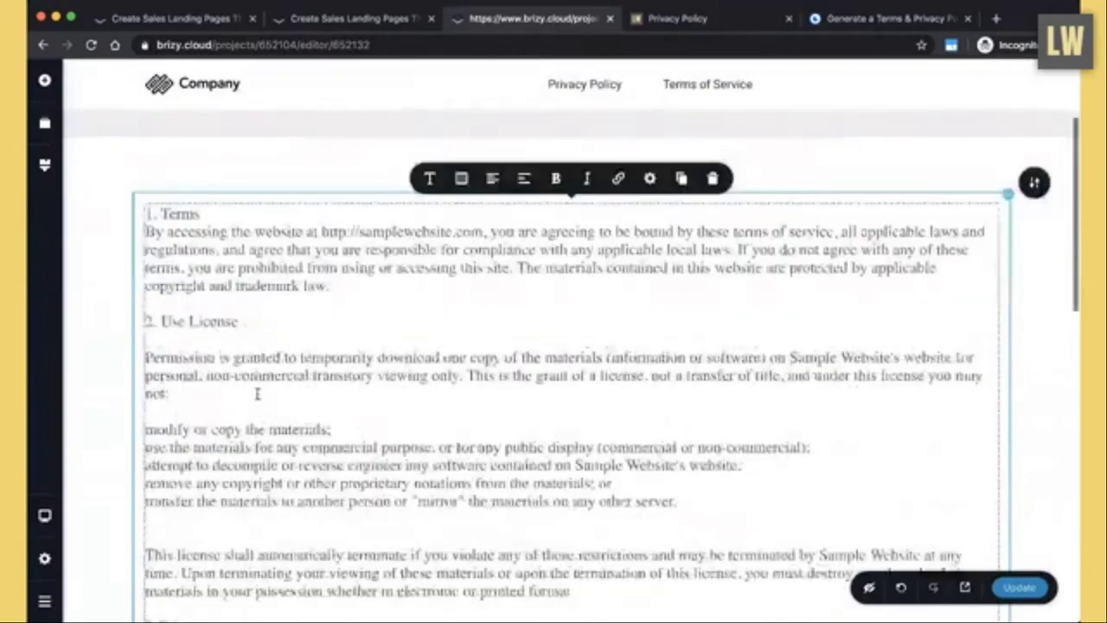
pyautogui.scroll(-1, 354, 319)
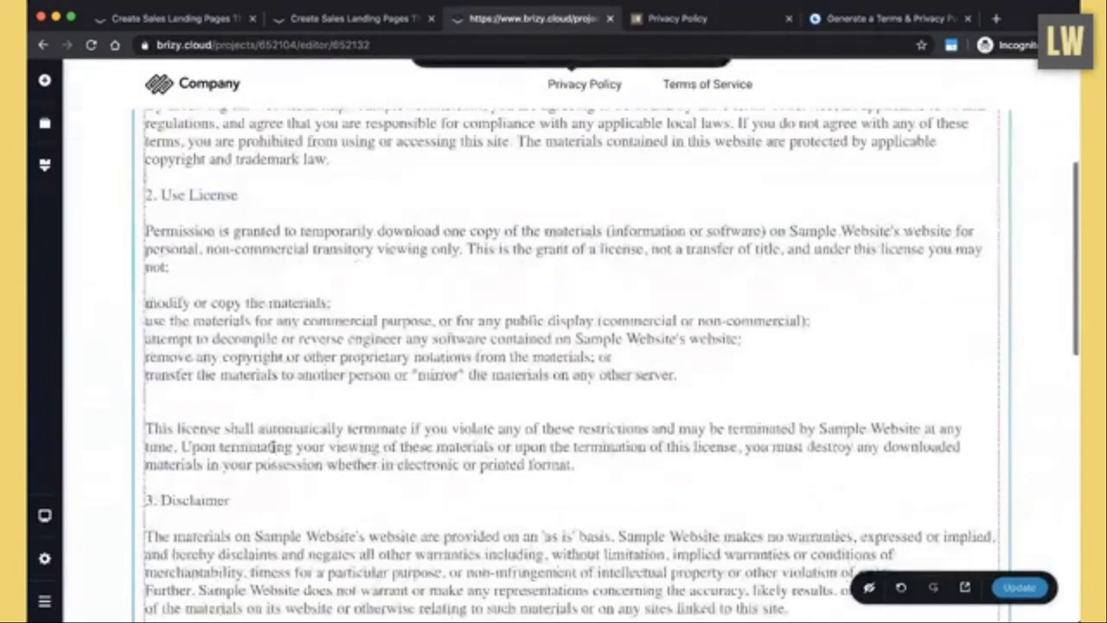
pyautogui.scroll(-3, 273, 446)
pyautogui.scroll(-1, 274, 446)
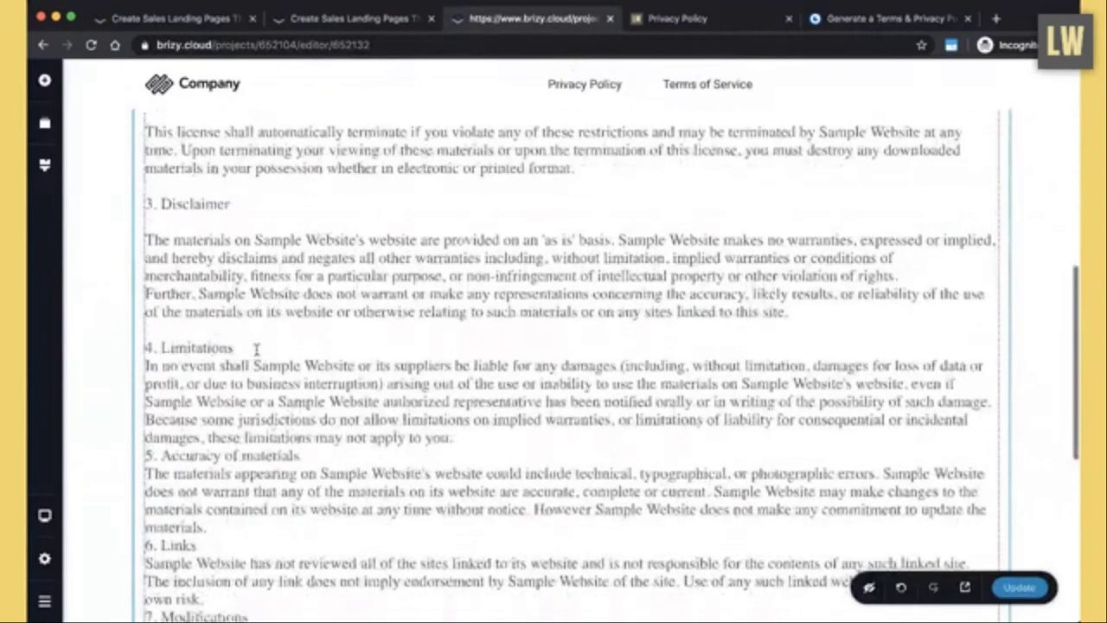
pyautogui.press('Return')
pyautogui.click(465, 456)
pyautogui.press('Return')
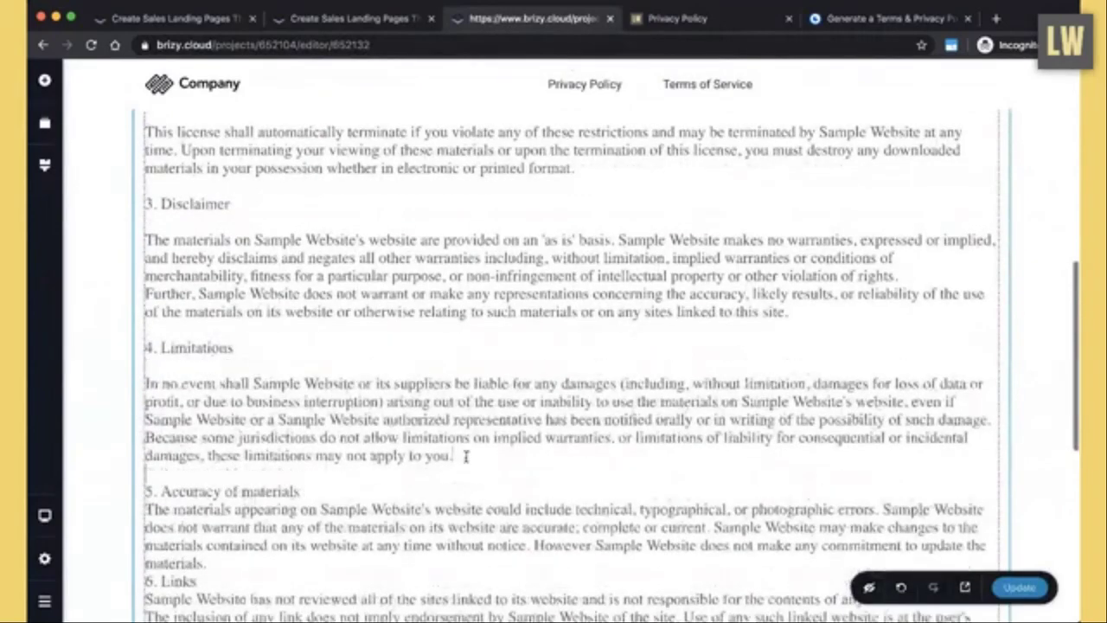
pyautogui.click(412, 488)
pyautogui.press('Return')
pyautogui.scroll(-2, 411, 487)
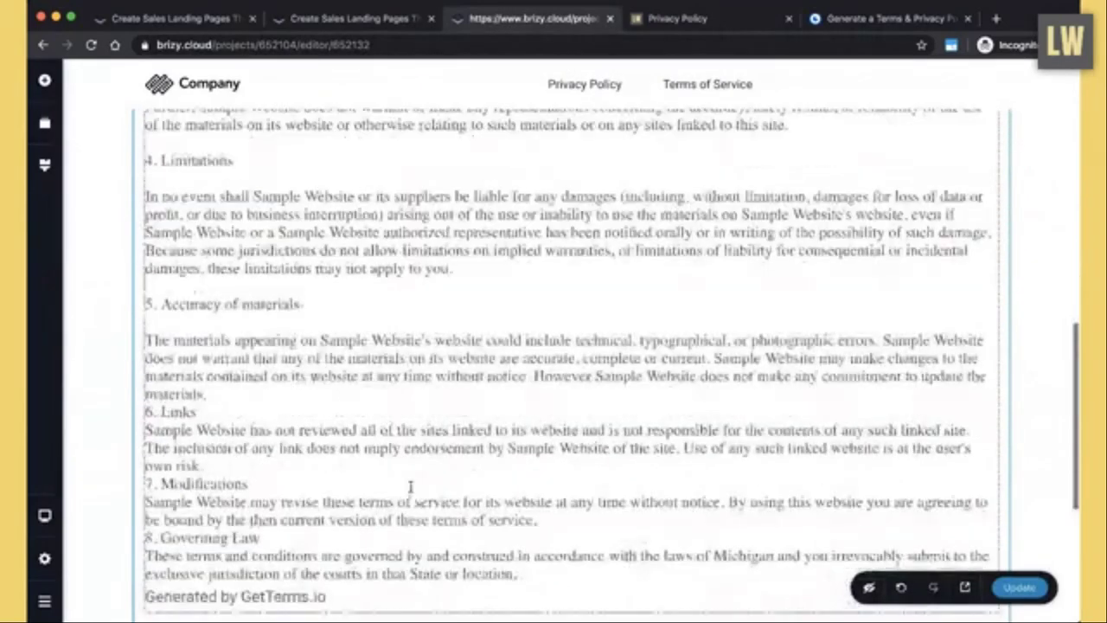
# - Add blank lines above and below the "6. Links" and "7. Modifications" headings
pyautogui.scroll(-1, 411, 487)
pyautogui.click(197, 378)
pyautogui.press('Return')
pyautogui.click(288, 359)
pyautogui.press('Return')
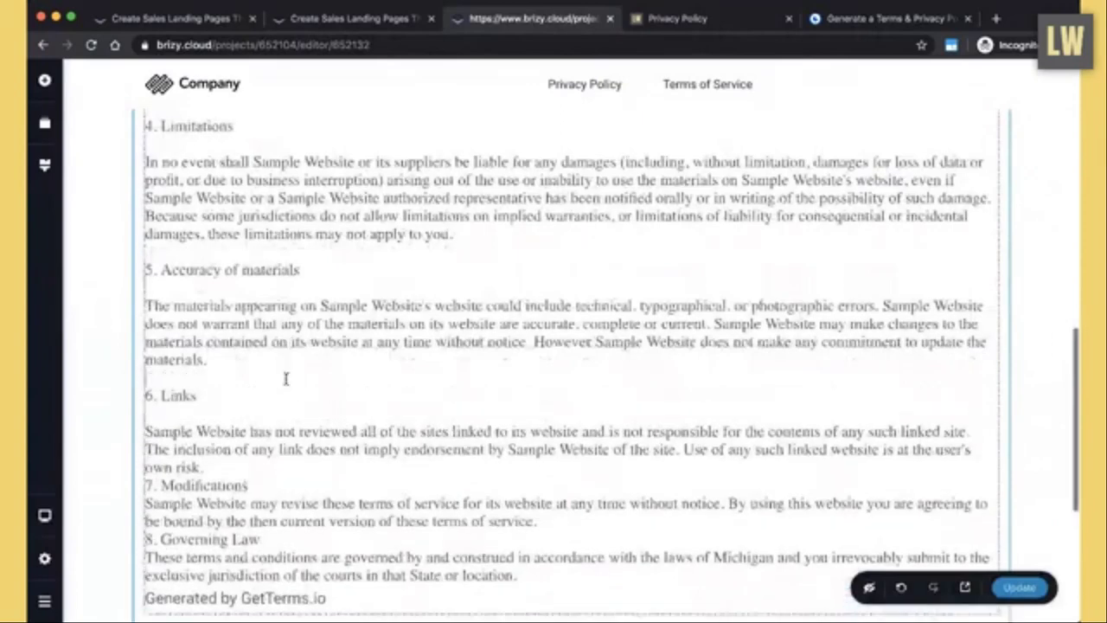
pyautogui.click(238, 467)
pyautogui.press('Return')
pyautogui.click(317, 501)
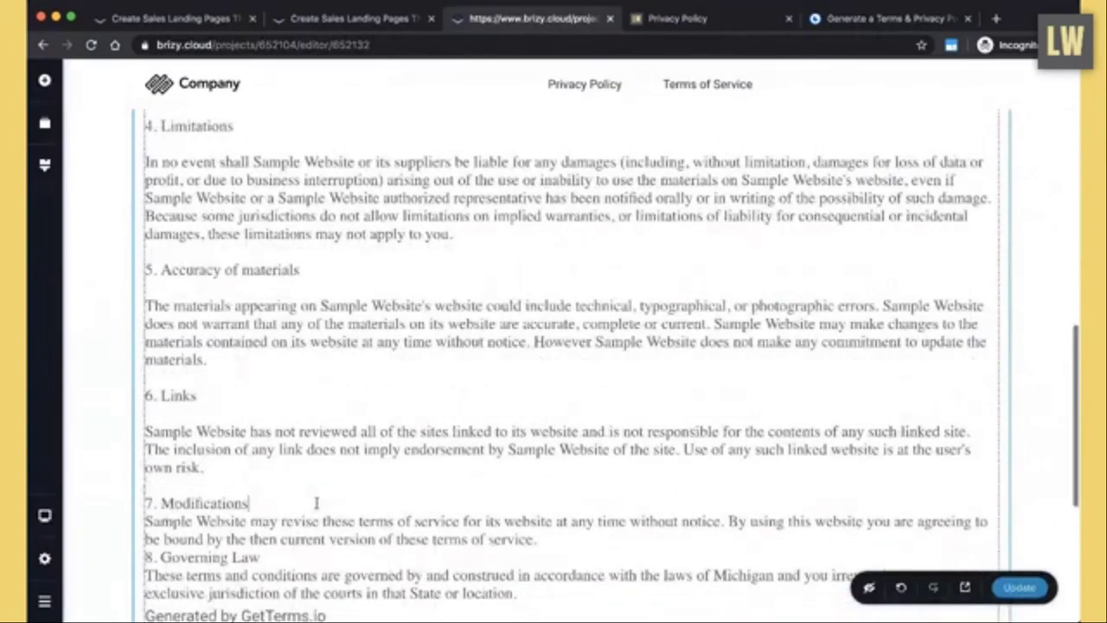
pyautogui.press('Return')
# - Add blank lines above and below the "8. Governing Law" heading and above the "Generated by GetTerms.io" line
pyautogui.scroll(-5, 285, 493)
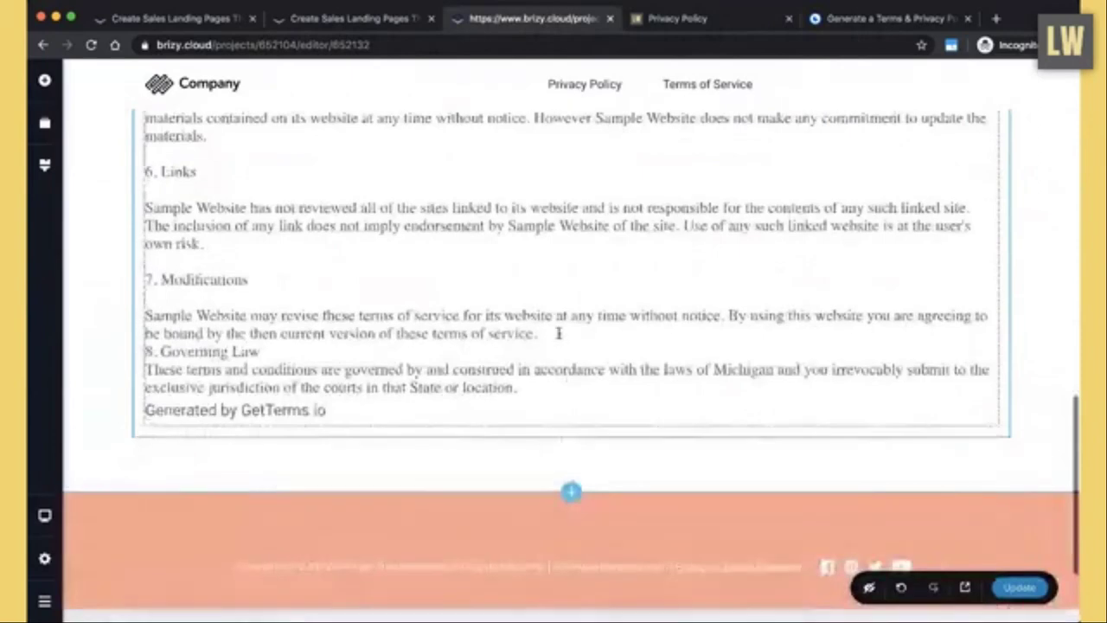
pyautogui.click(558, 333)
pyautogui.press('Return')
pyautogui.press('Down')
pyautogui.press('End')
pyautogui.press('Return')
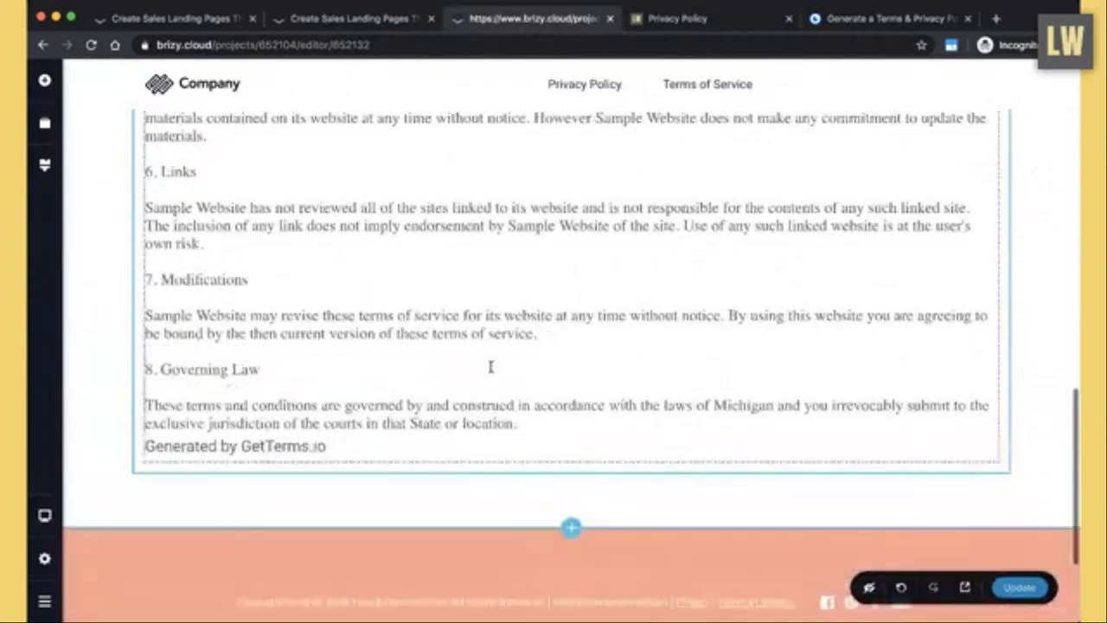
pyautogui.click(559, 421)
pyautogui.press('Return')
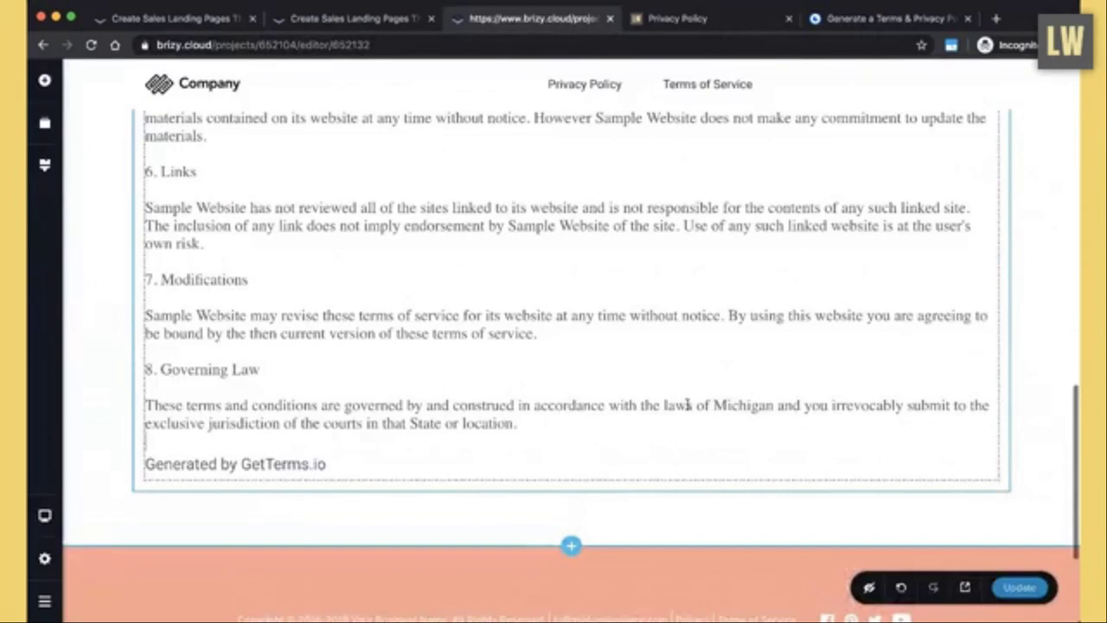
# - Check the Terms of Service page from its title to its footer and update the page
pyautogui.scroll(2, 688, 405)
pyautogui.scroll(15, 688, 405)
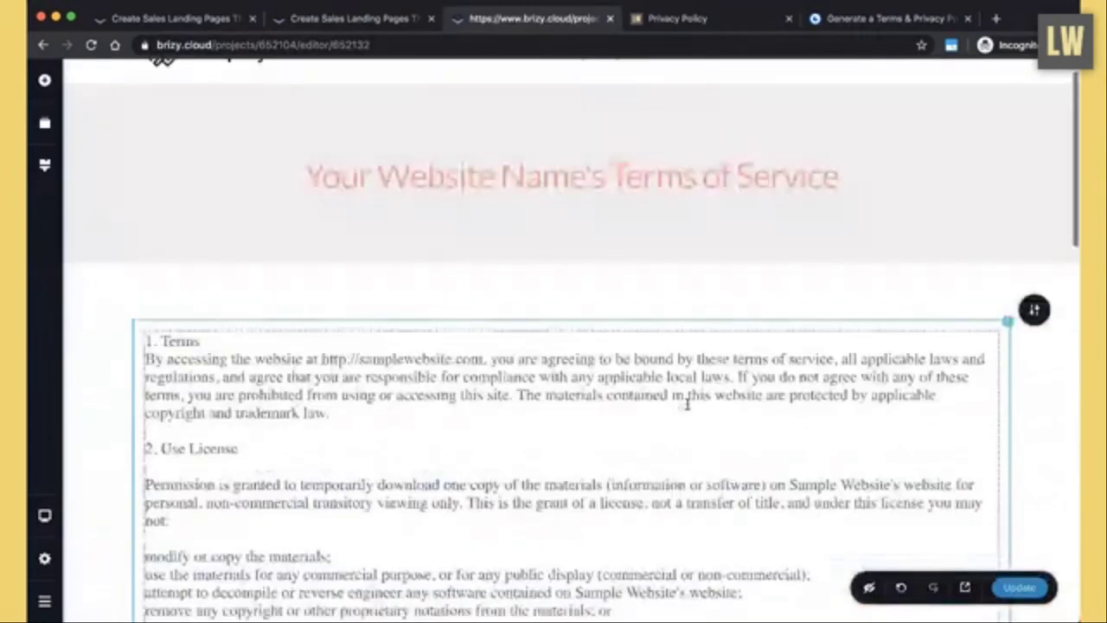
pyautogui.scroll(-20, 688, 405)
pyautogui.click(1019, 588)
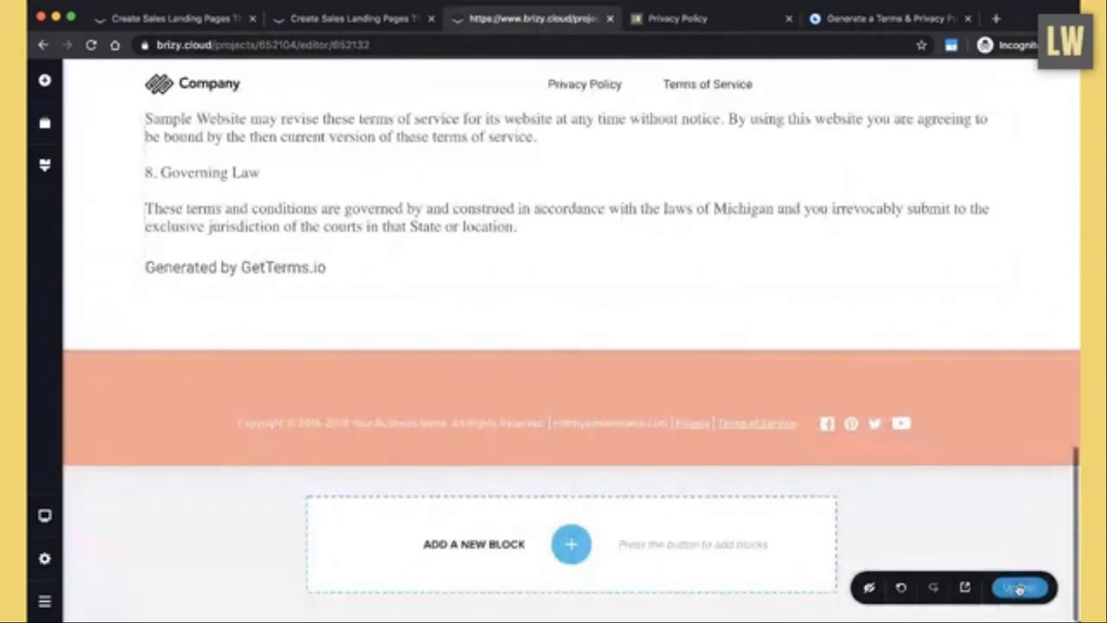
# - Compare the title area of the Terms of Service page with the demo site's Privacy Policy page
pyautogui.scroll(20, 725, 302)
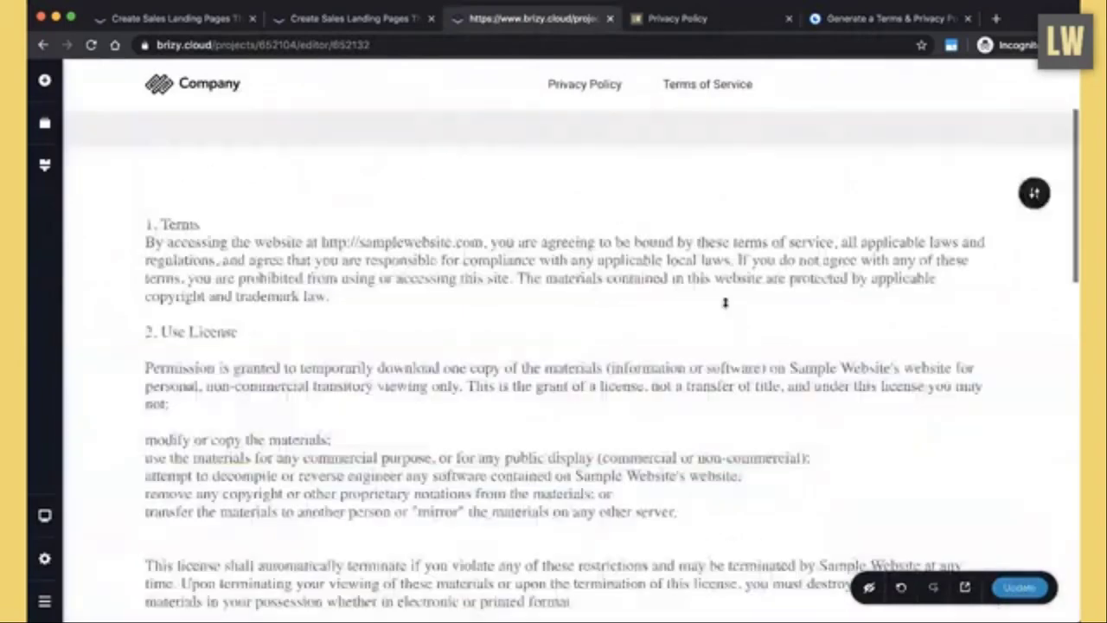
pyautogui.scroll(3, 725, 302)
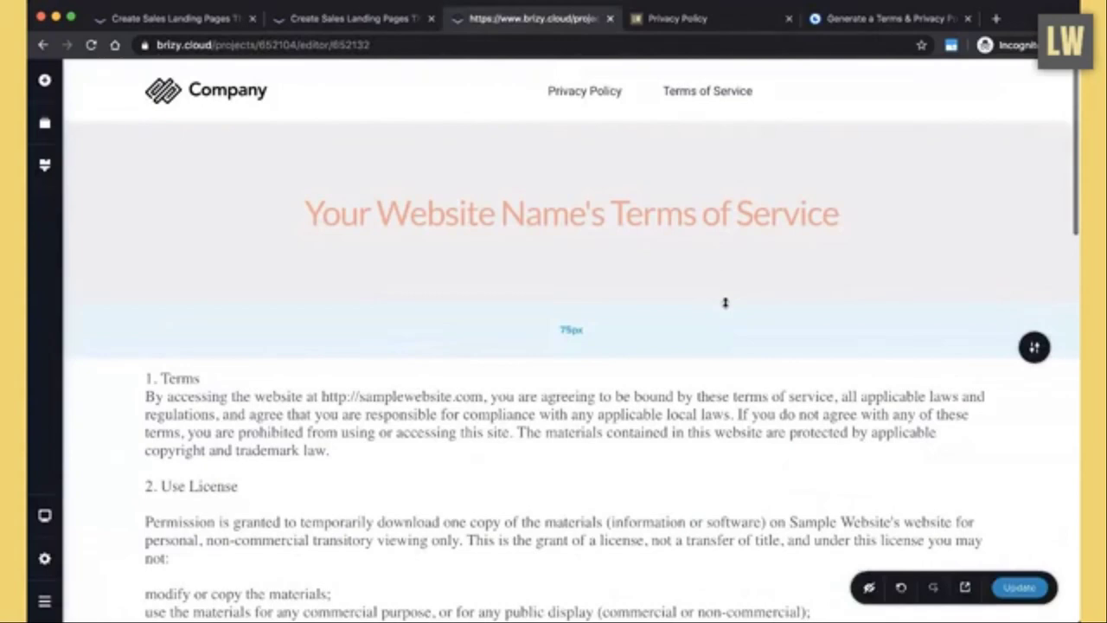
pyautogui.click(697, 19)
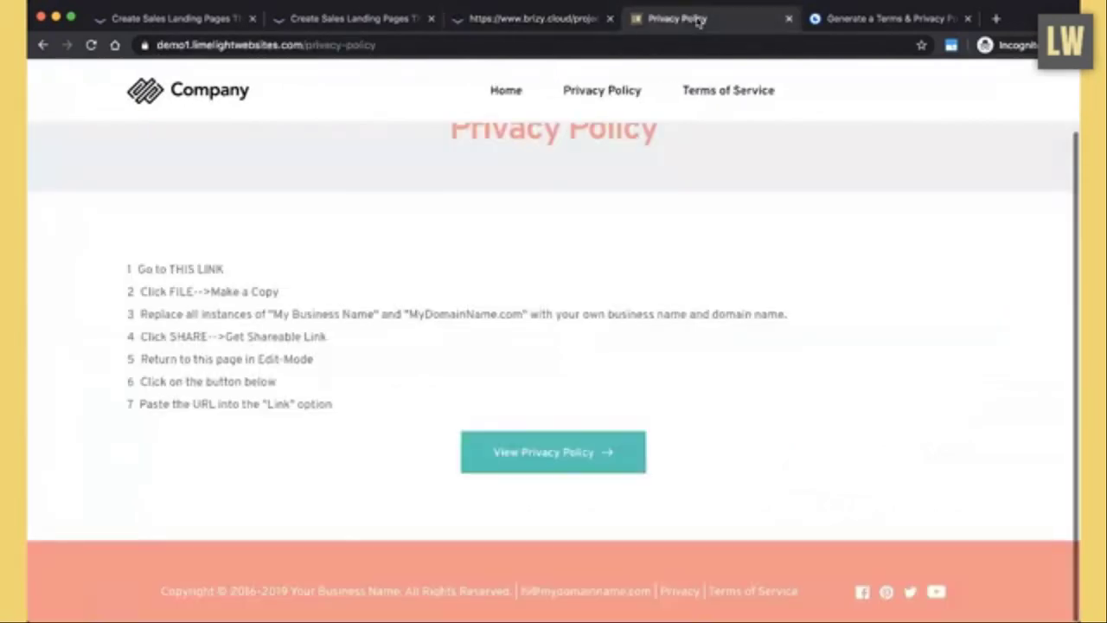
pyautogui.click(554, 18)
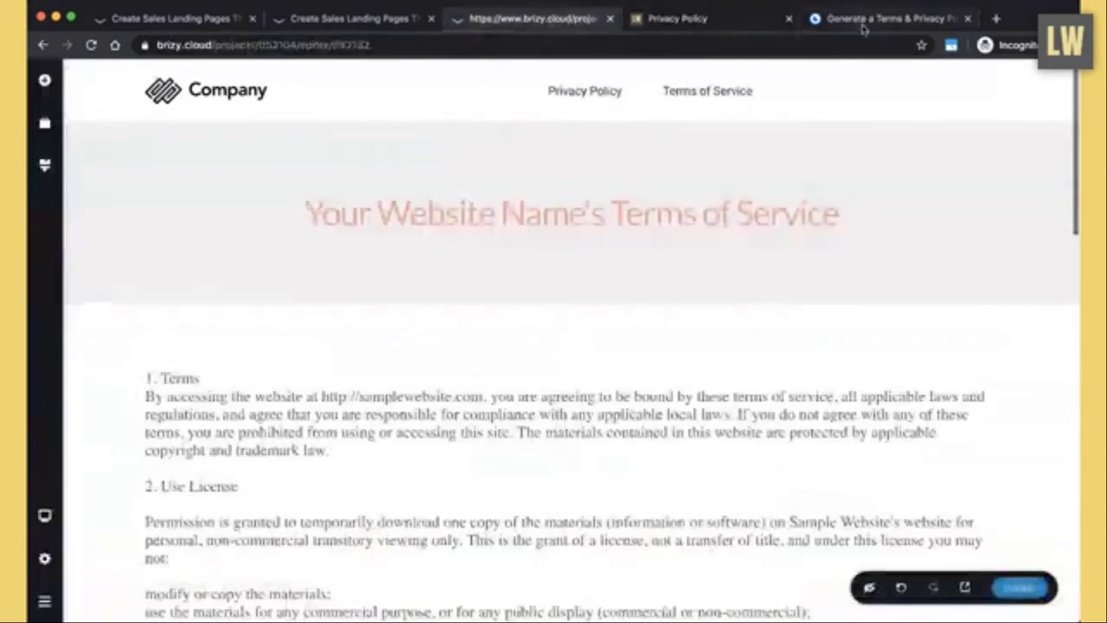
# - Examine the whole Terms of Service page, from its header menu and title through the terms text to the footer
pyautogui.scroll(-3, 571, 257)
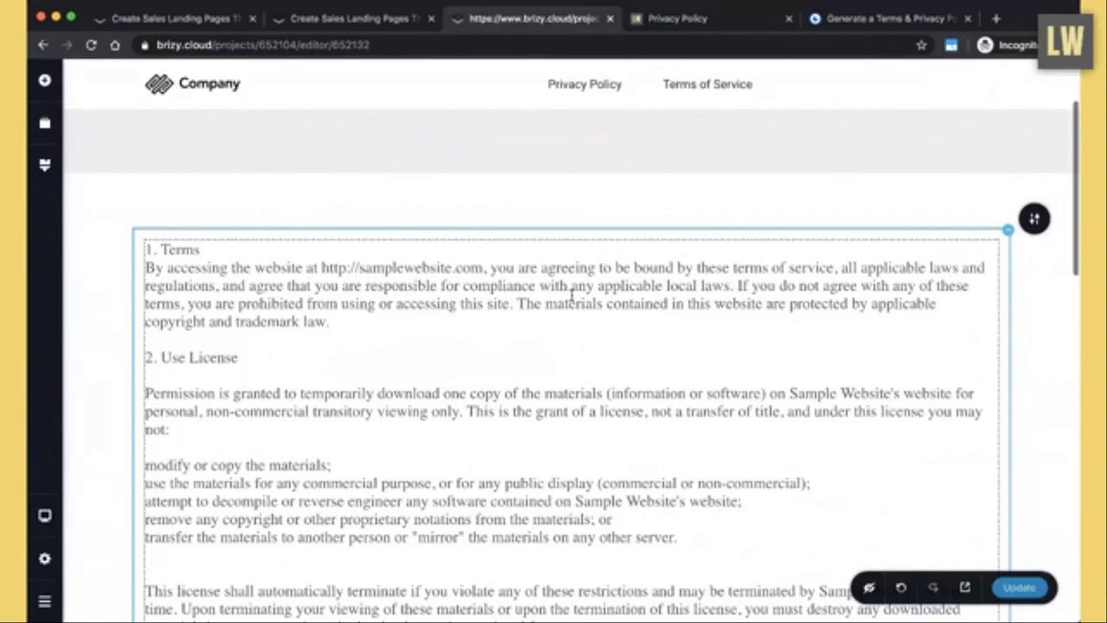
pyautogui.scroll(-3, 571, 294)
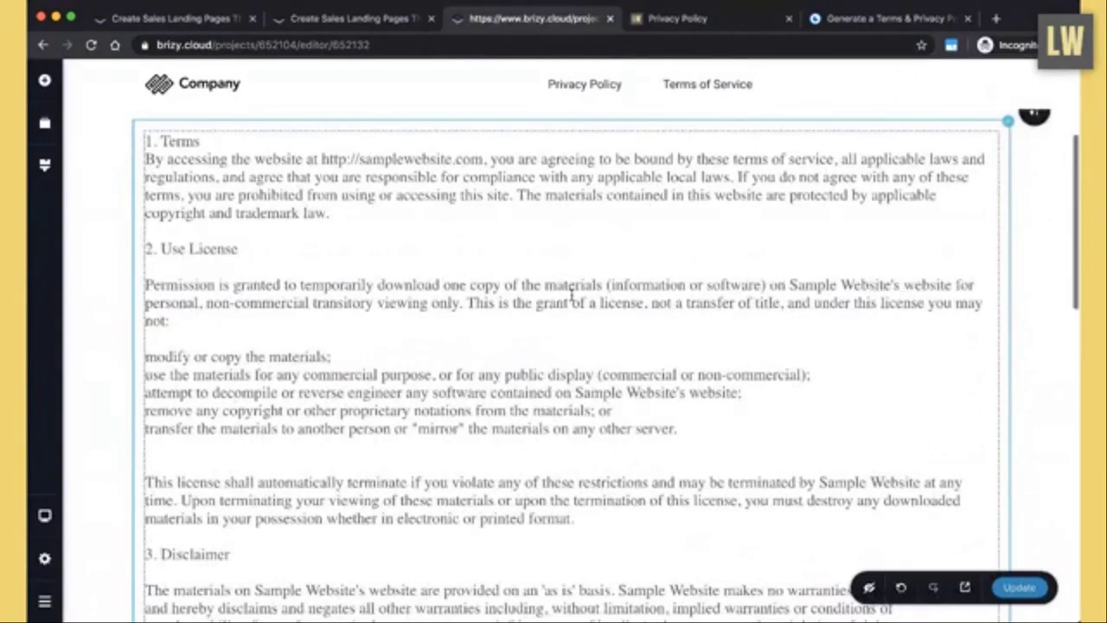
pyautogui.scroll(-1, 570, 297)
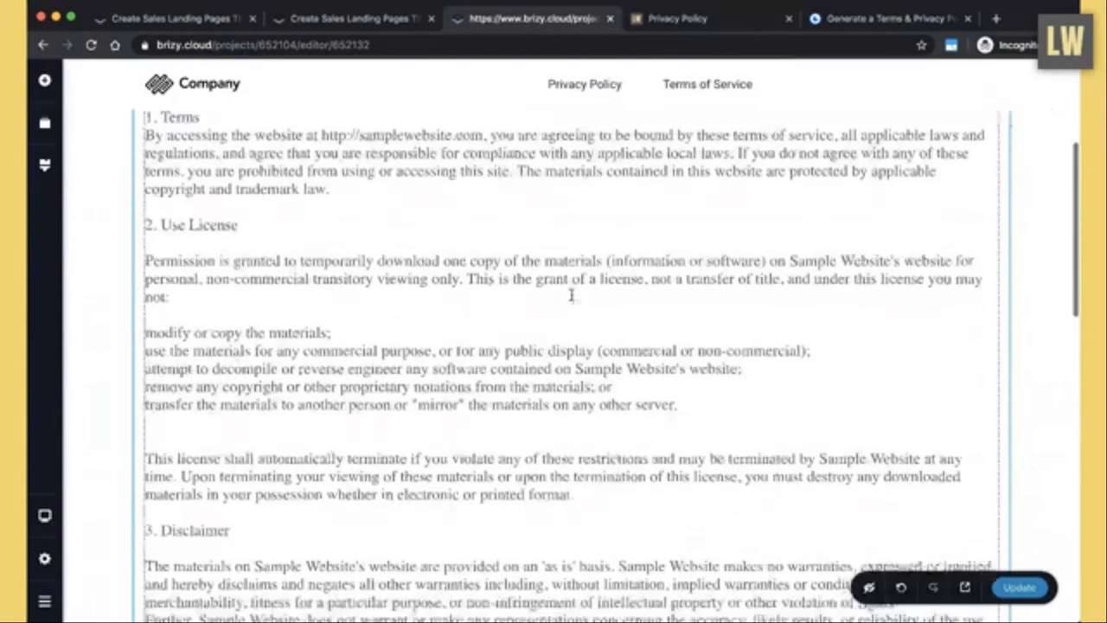
pyautogui.scroll(-10, 571, 295)
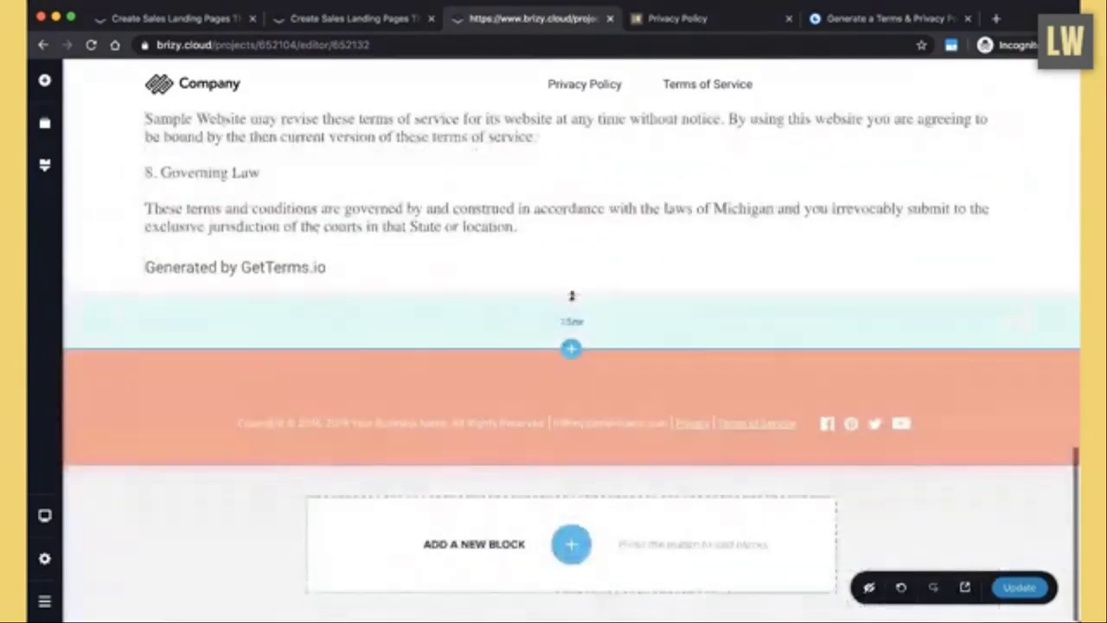
pyautogui.scroll(5, 571, 296)
pyautogui.scroll(10, 571, 295)
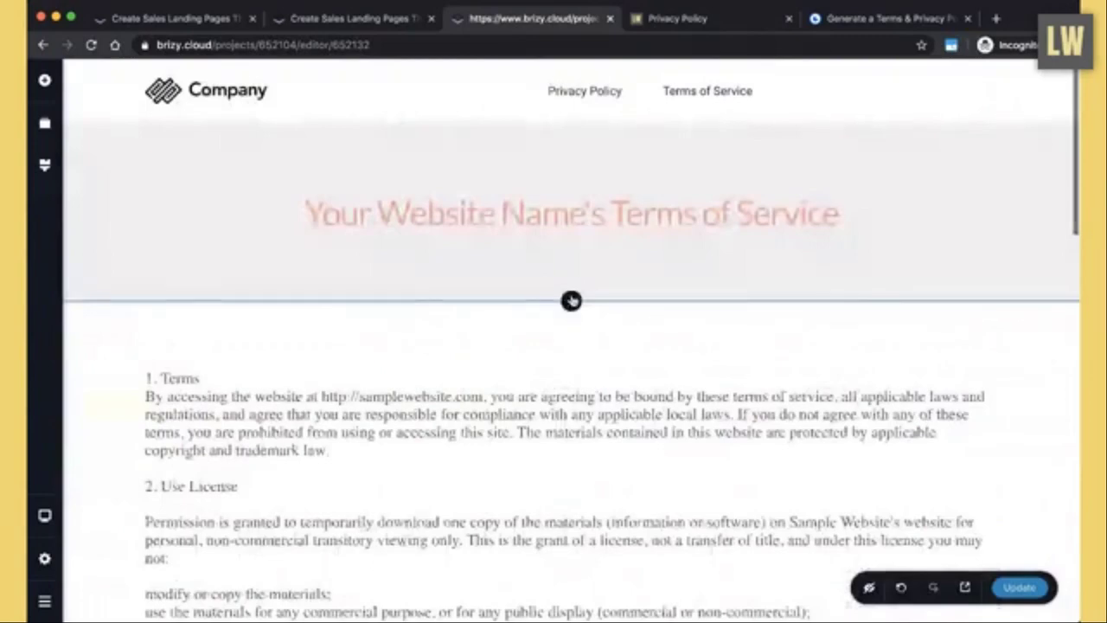
pyautogui.scroll(-5, 572, 299)
pyautogui.scroll(-10, 572, 300)
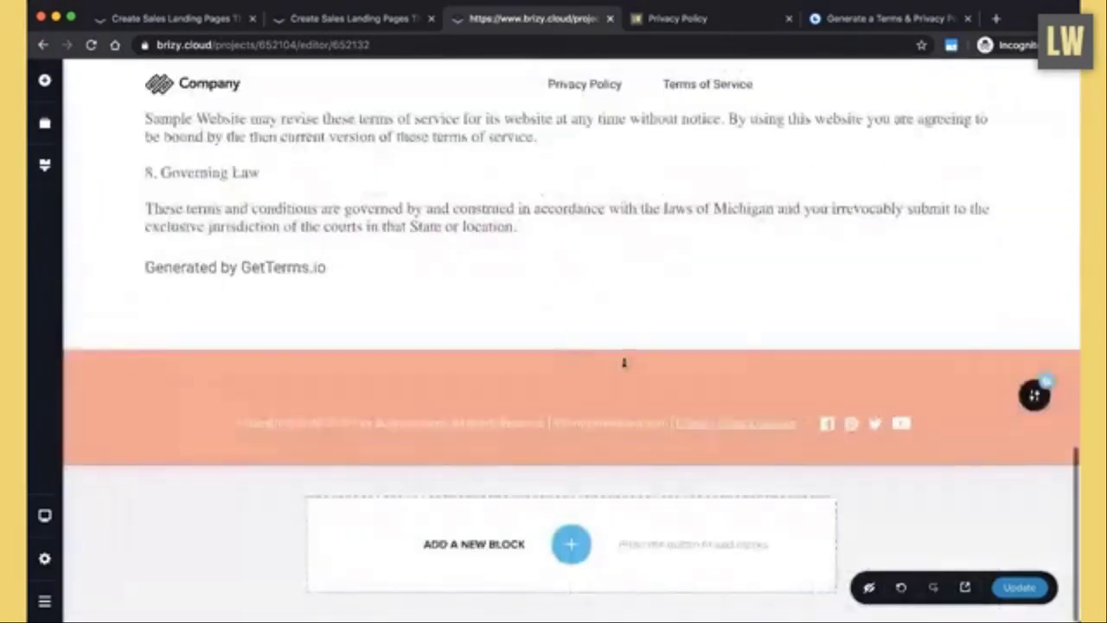
pyautogui.click(626, 435)
pyautogui.click(702, 218)
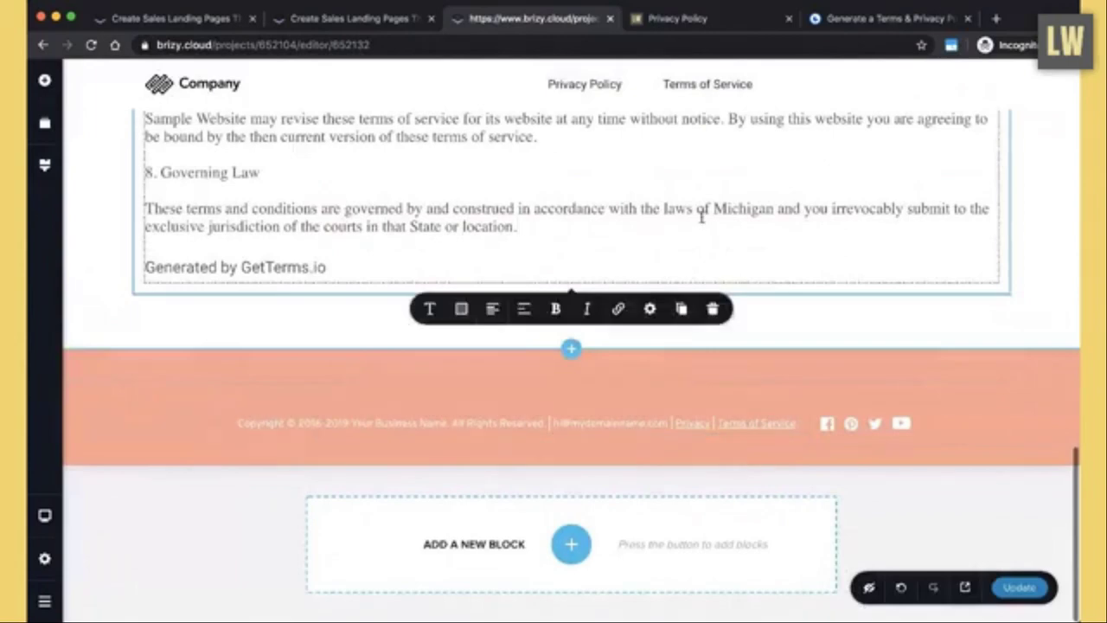
pyautogui.scroll(8, 701, 218)
pyautogui.scroll(10, 424, 193)
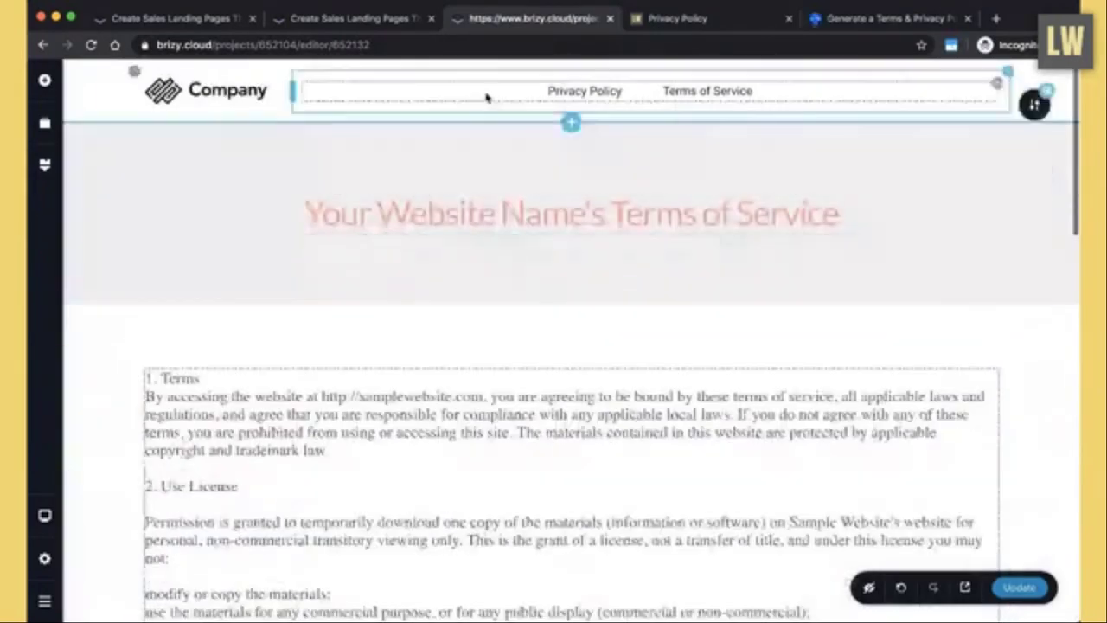
# - Following the demo site's menu, add the Home page to the Legal Stuff menu above Privacy Policy and save the menu
pyautogui.click(689, 18)
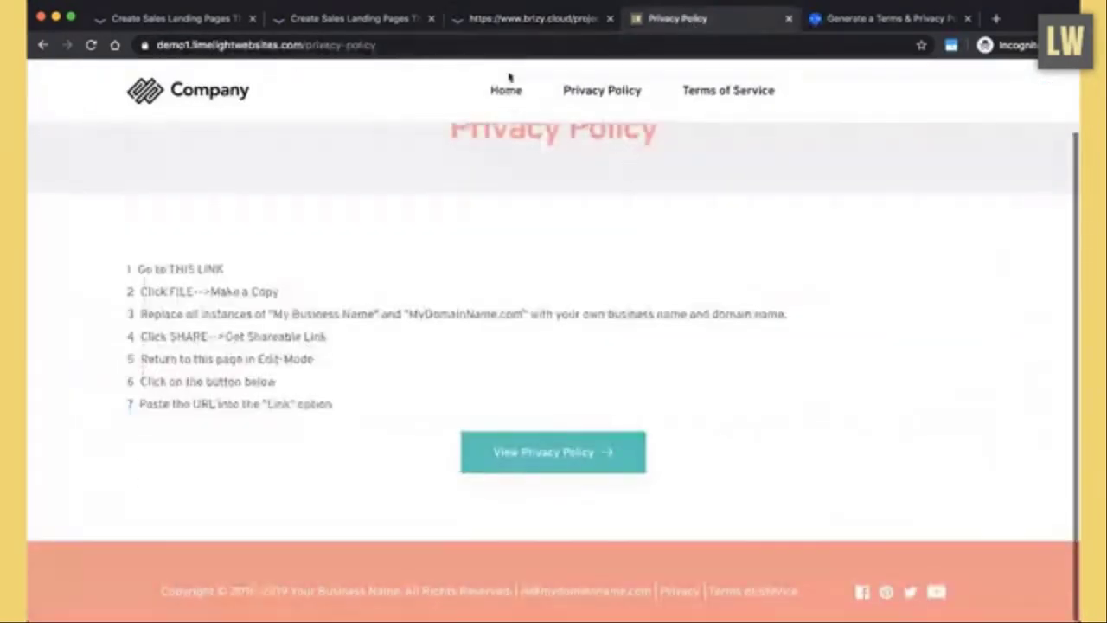
pyautogui.click(532, 18)
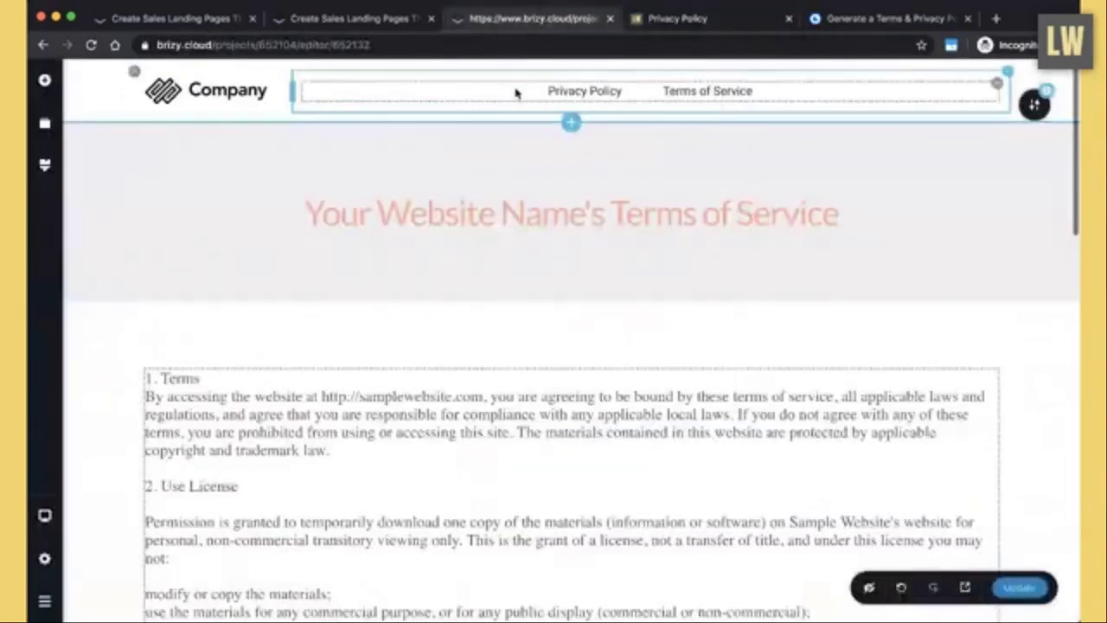
pyautogui.click(45, 560)
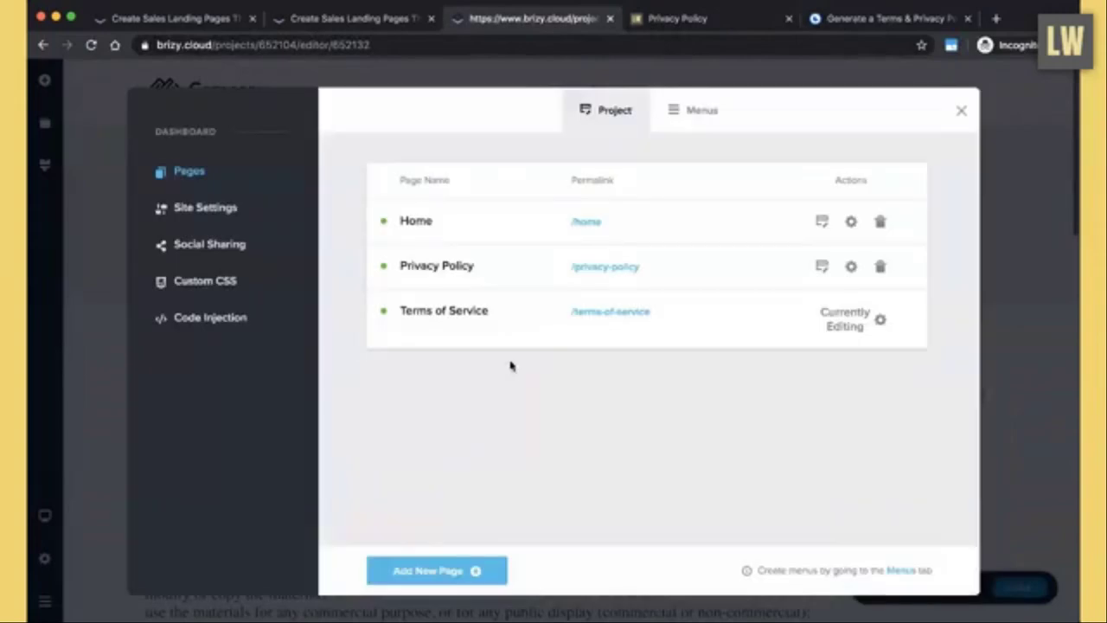
pyautogui.click(698, 112)
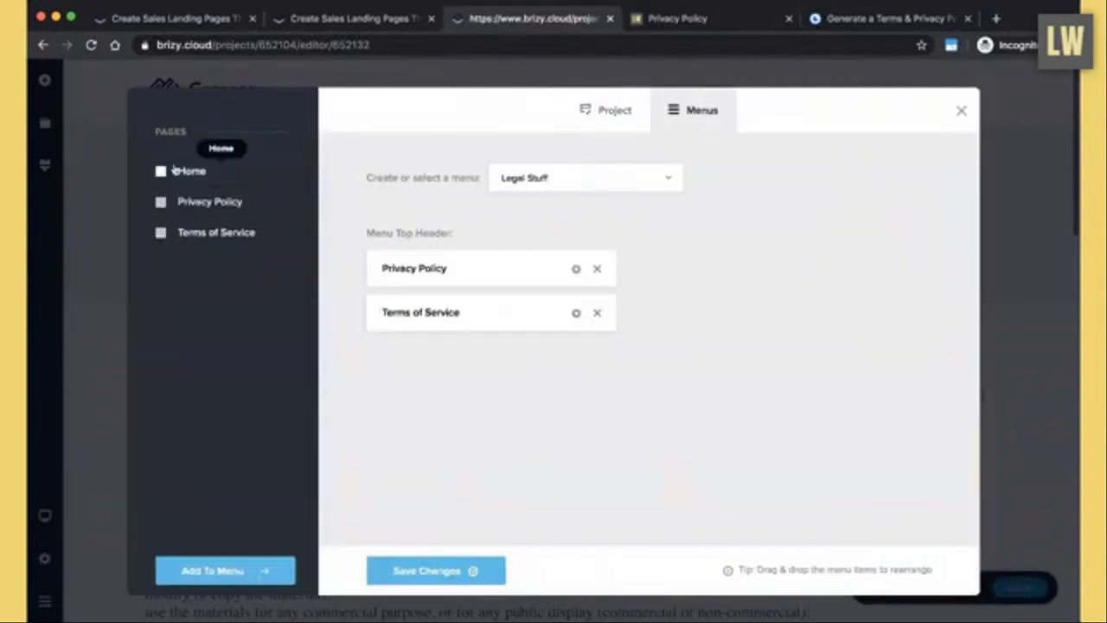
pyautogui.click(208, 571)
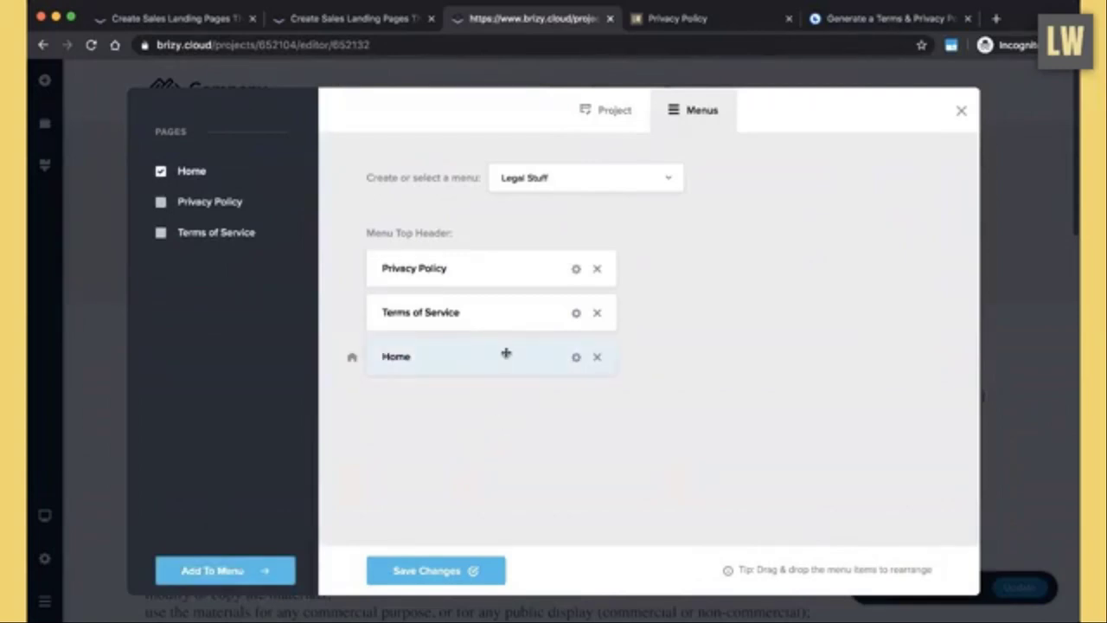
pyautogui.moveTo(506, 353); pyautogui.dragTo(496, 248)
pyautogui.click(415, 570)
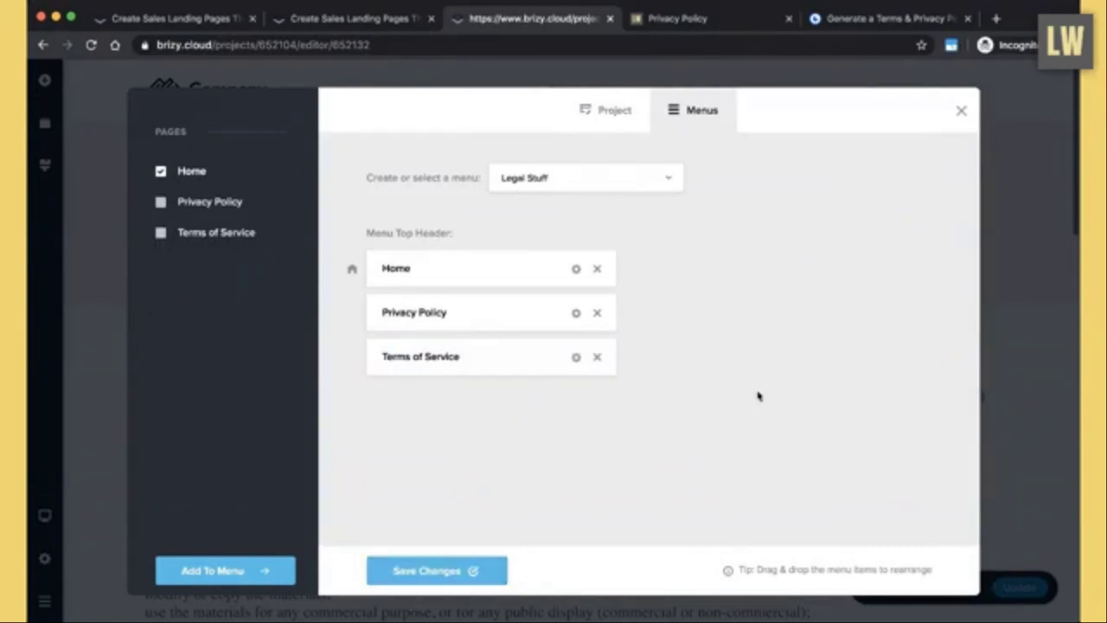
pyautogui.click(961, 111)
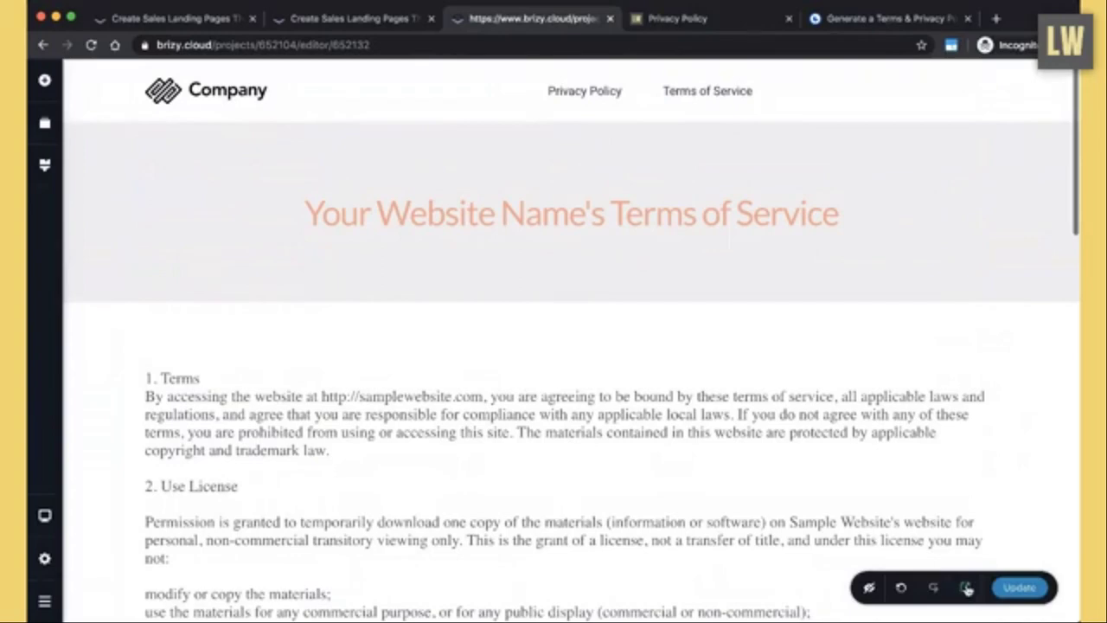
# - Preview the live Terms of Service page, follow its Home menu link, and close the preview
pyautogui.click(967, 588)
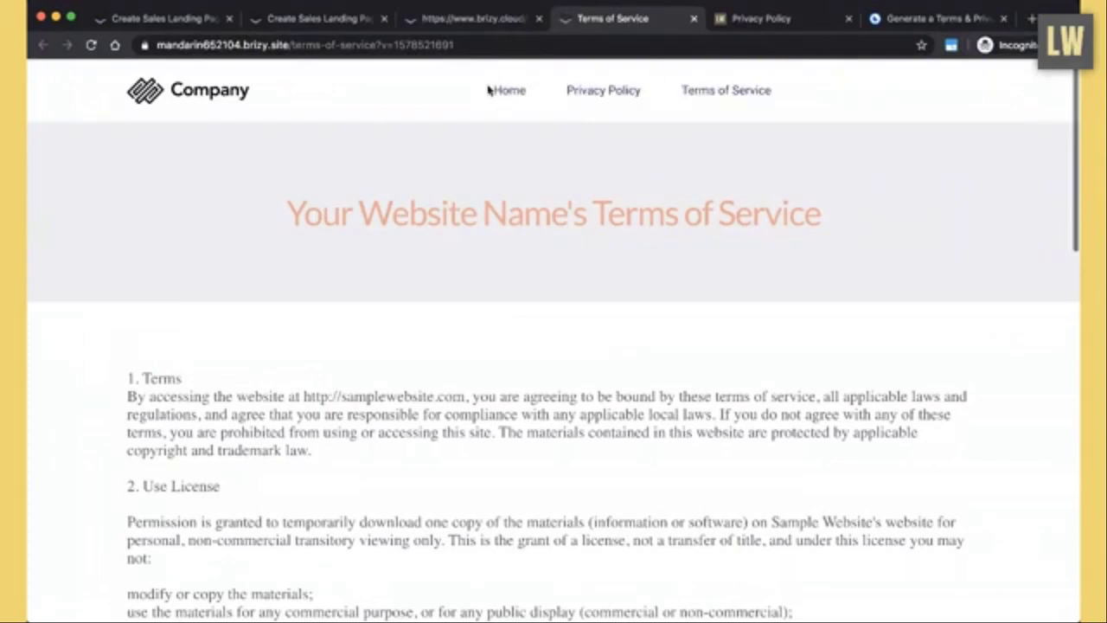
pyautogui.scroll(-1, 489, 190)
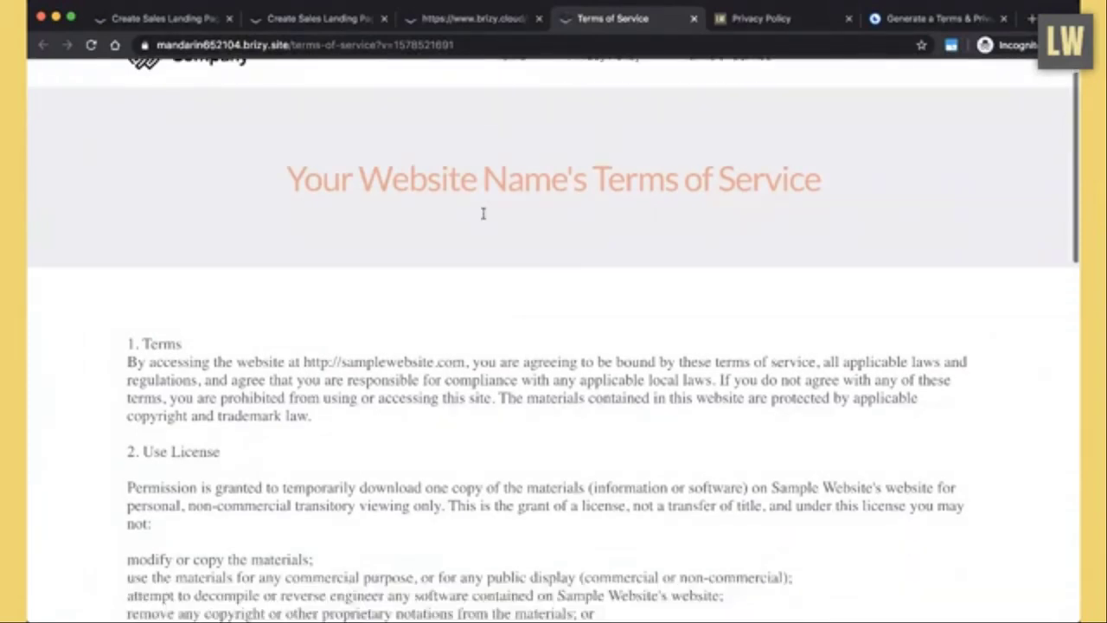
pyautogui.scroll(1, 483, 214)
pyautogui.click(507, 90)
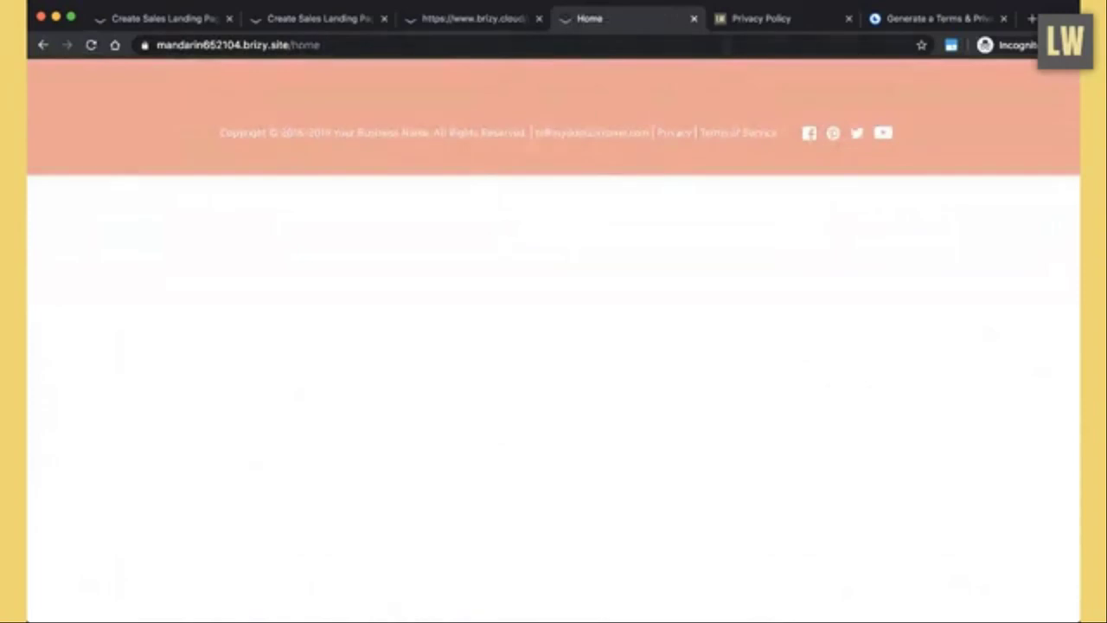
pyautogui.click(694, 19)
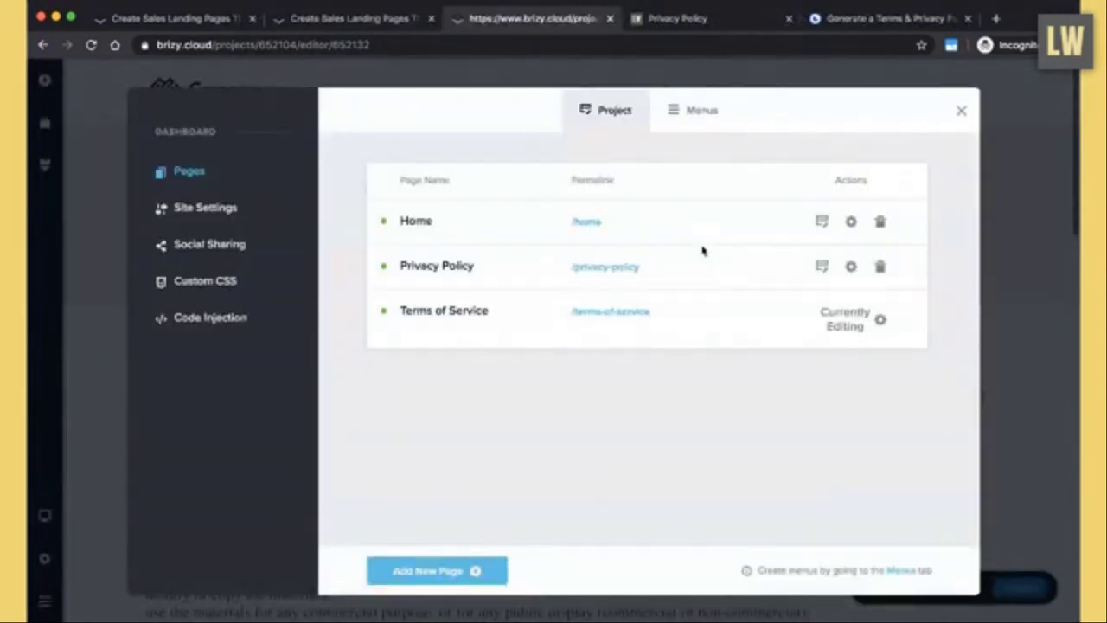
# - Open the Home page for editing and bring up the demo site's home page for reference
pyautogui.click(823, 224)
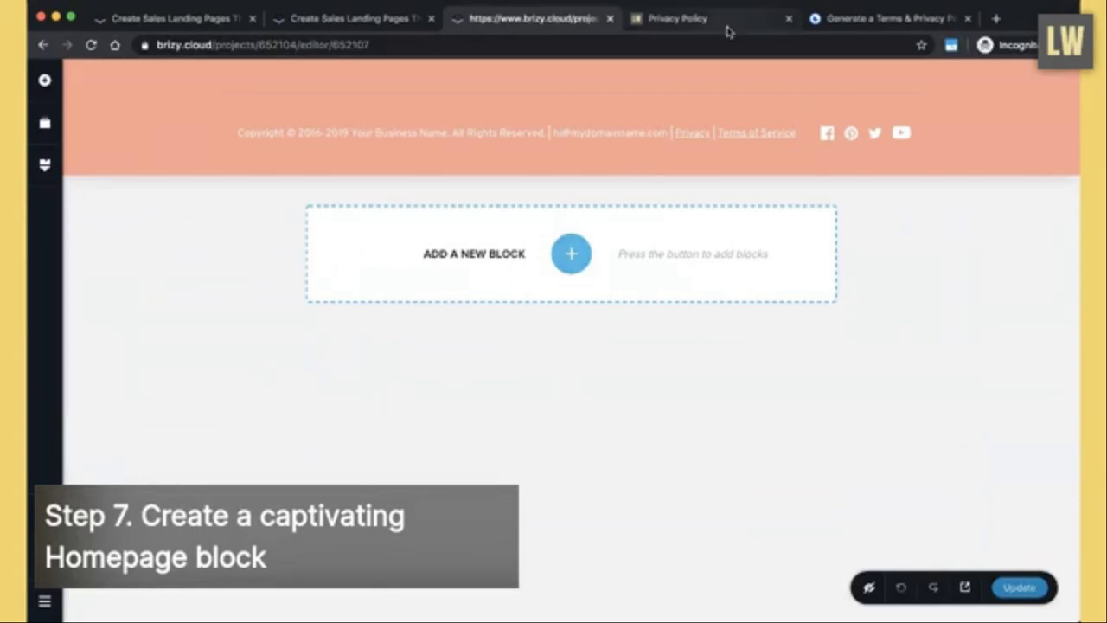
pyautogui.click(701, 18)
pyautogui.scroll(5, 545, 390)
pyautogui.click(508, 92)
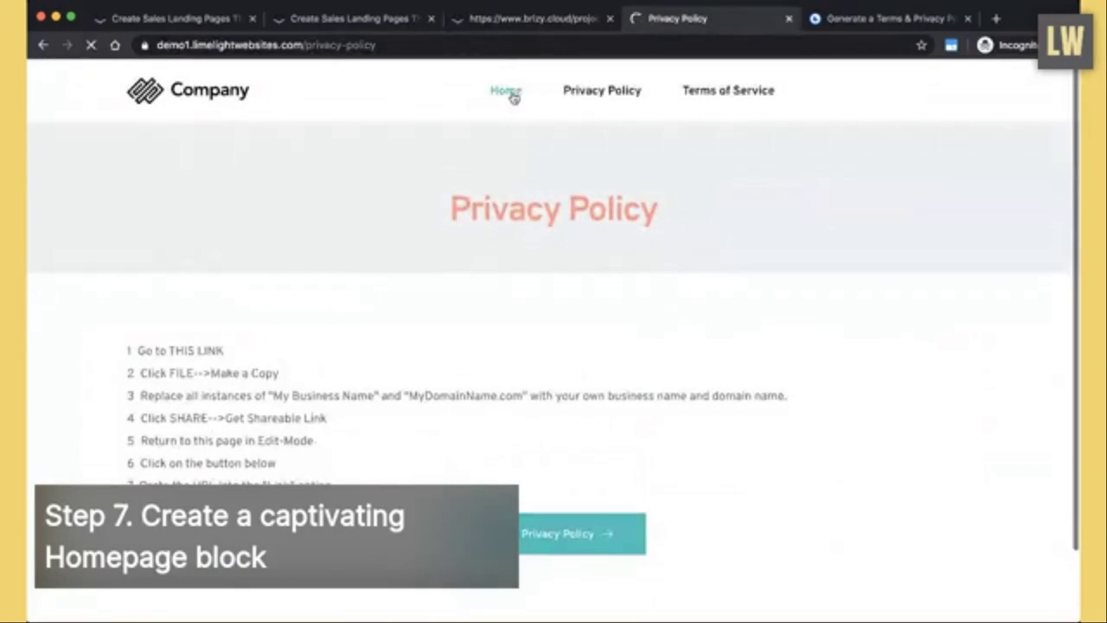